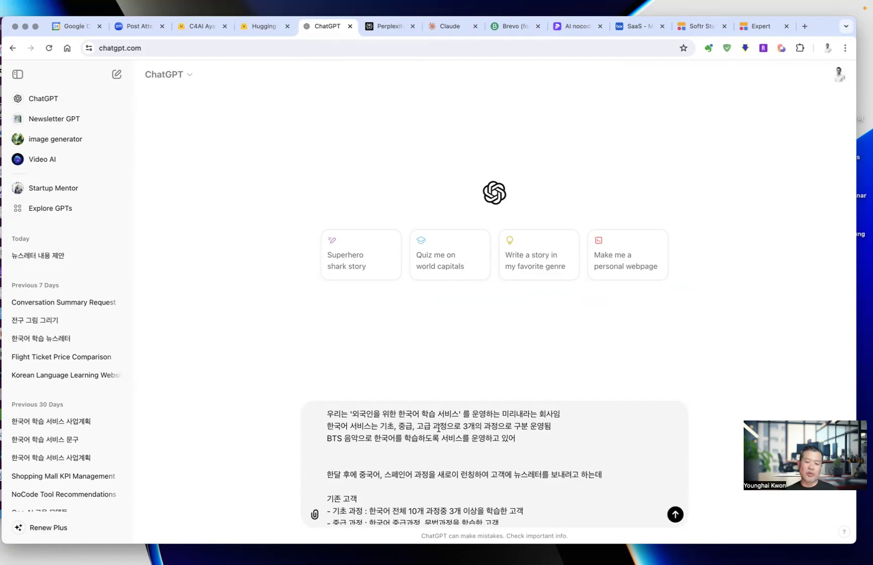
# Review the drafted newsletter prompt, covering the company background, course launch plan, and existing and new customer descriptions.
pyautogui.scroll(-2, 442, 433)
pyautogui.scroll(1, 471, 434)
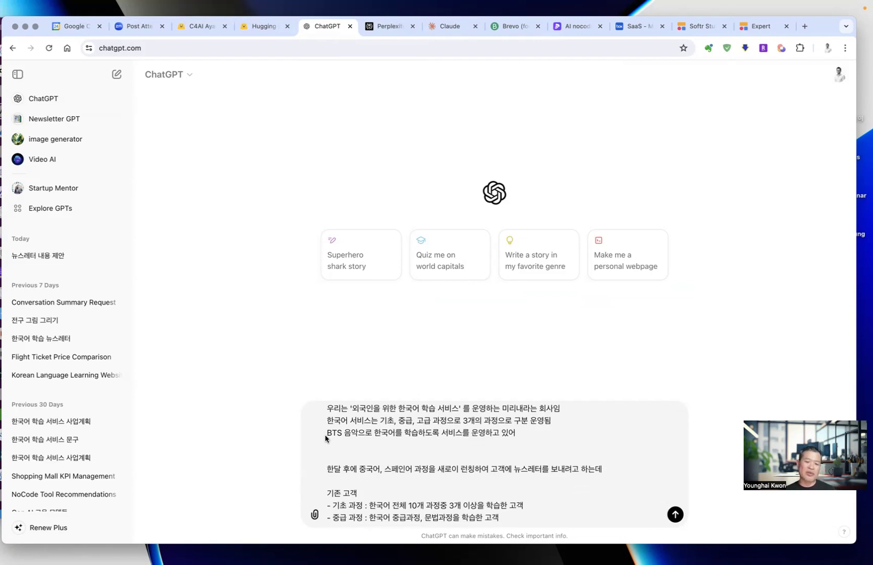
pyautogui.scroll(-3, 514, 445)
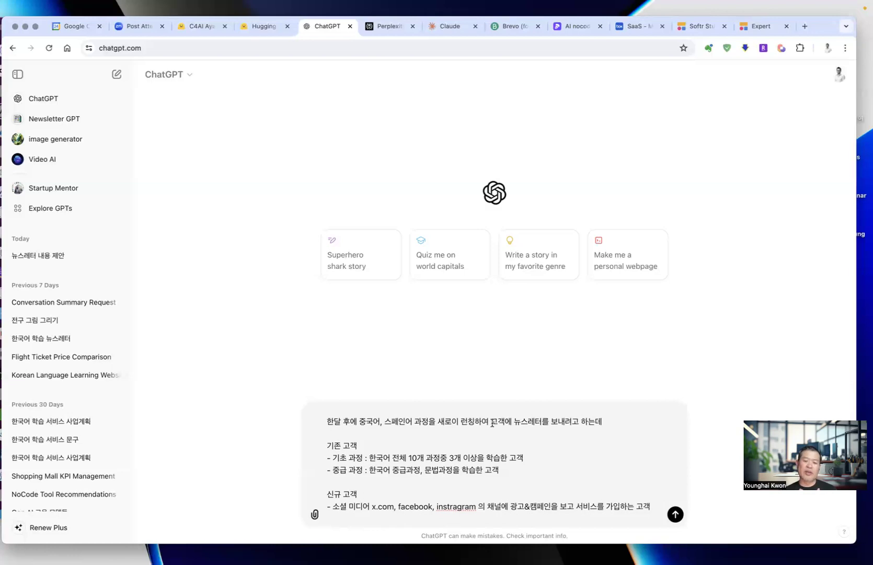
pyautogui.press('super+v')
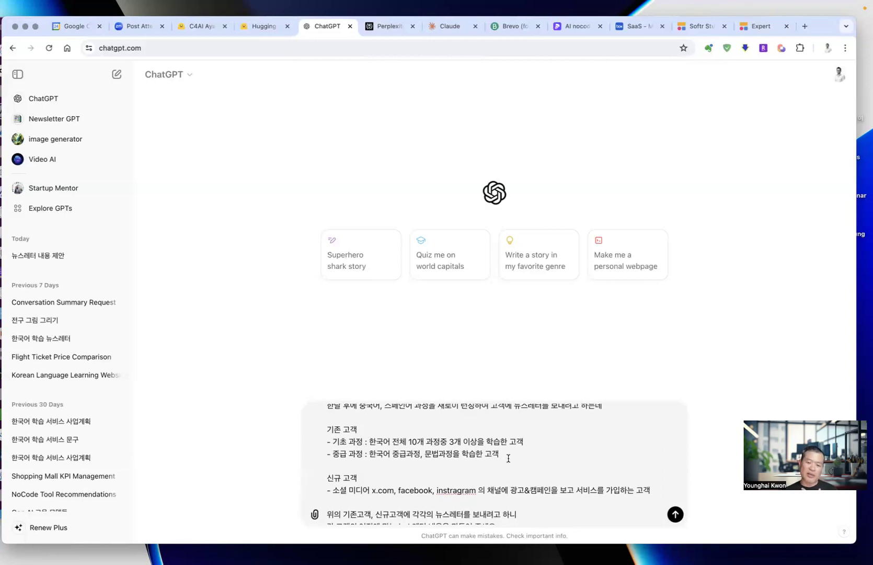
pyautogui.scroll(-1, 509, 459)
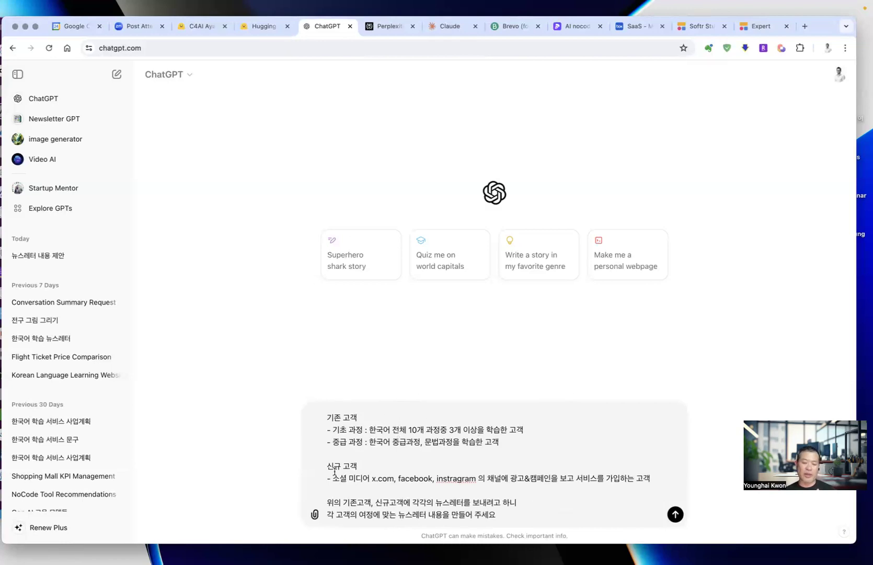
pyautogui.moveTo(328, 467); pyautogui.dragTo(359, 468)
pyautogui.click(388, 466)
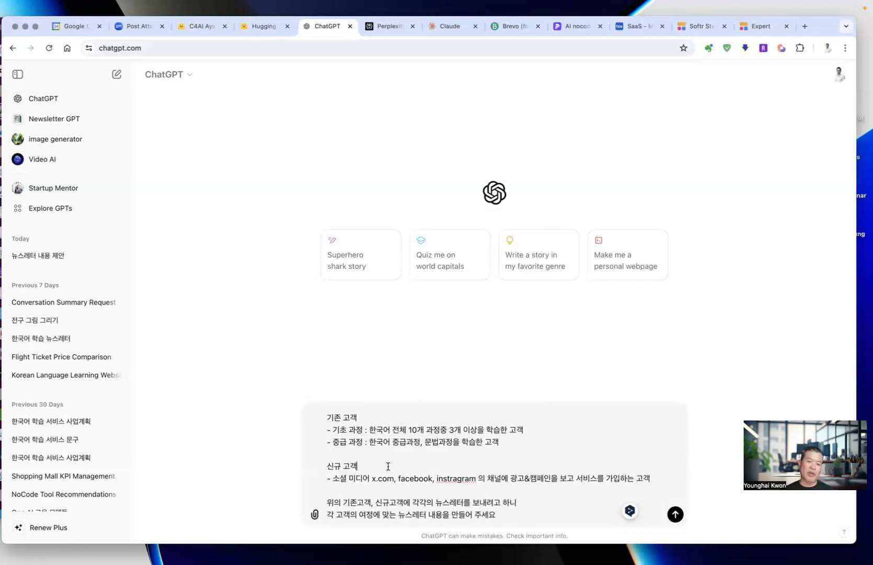
pyautogui.moveTo(327, 418)
pyautogui.mouseDown()
pyautogui.moveTo(433, 421)
pyautogui.moveTo(499, 442)
pyautogui.moveTo(346, 432)
pyautogui.moveTo(328, 418)
pyautogui.mouseUp()
pyautogui.moveTo(328, 466); pyautogui.dragTo(656, 476)
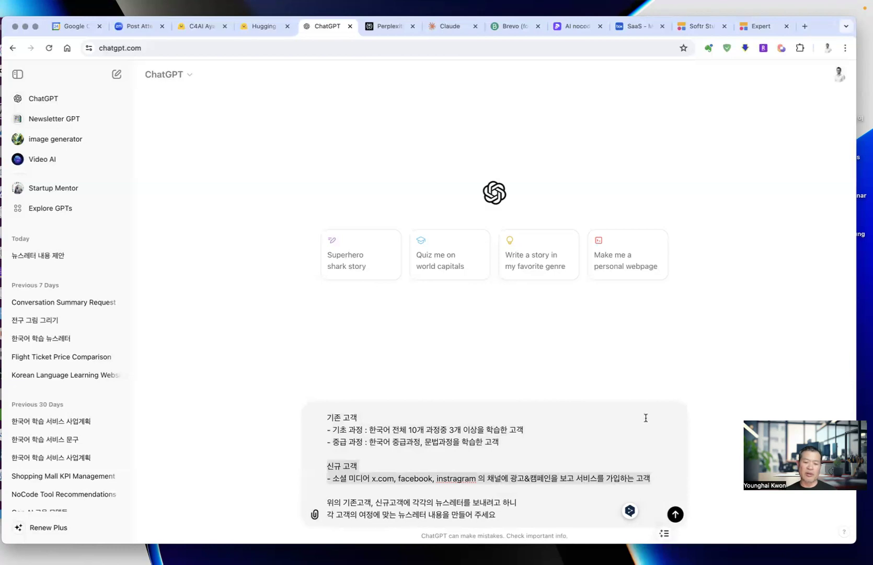
pyautogui.click(621, 446)
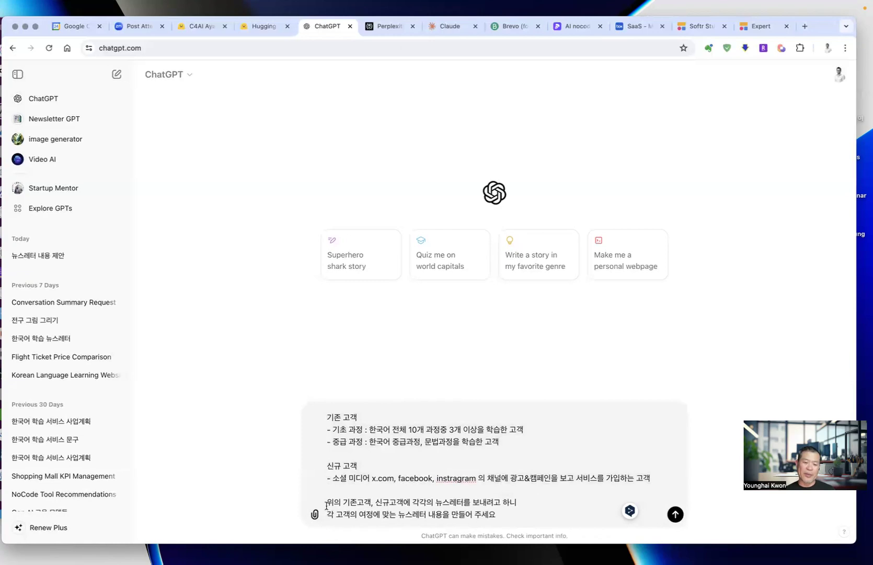
# Change the ending of the prompt's second-to-last sentence to "하는데..", add a blank line after it, and submit the prompt.
pyautogui.moveTo(326, 503); pyautogui.dragTo(530, 503)
pyautogui.click(532, 503)
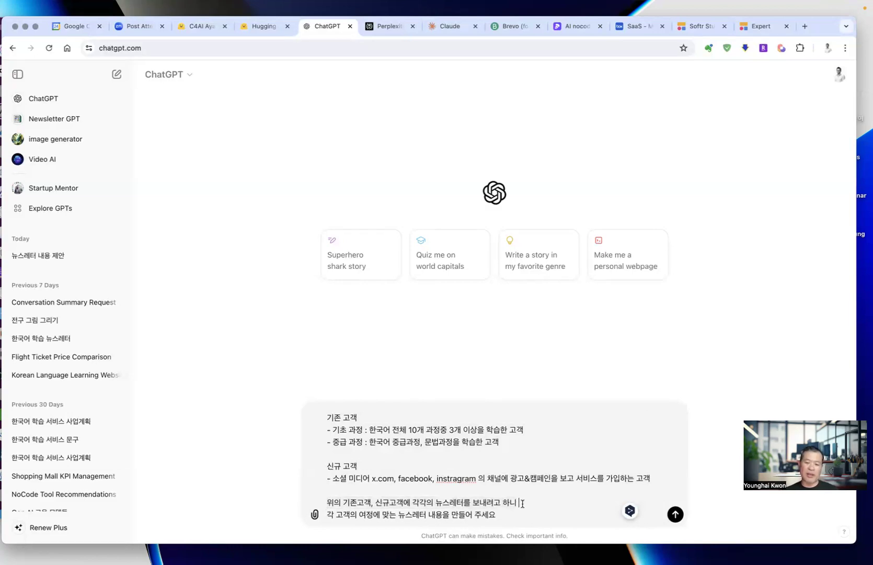
pyautogui.press('BackSpace')
pyautogui.write('sm')
pyautogui.press('BackSpace')
pyautogui.press('BackSpace')
pyautogui.write('는데')
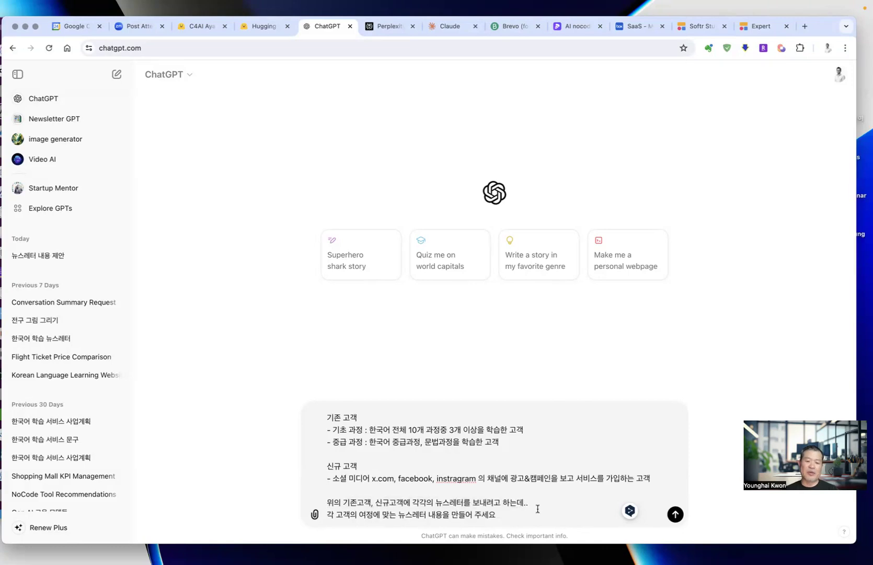
pyautogui.write('..')
pyautogui.hotkey('shift', 'Return')
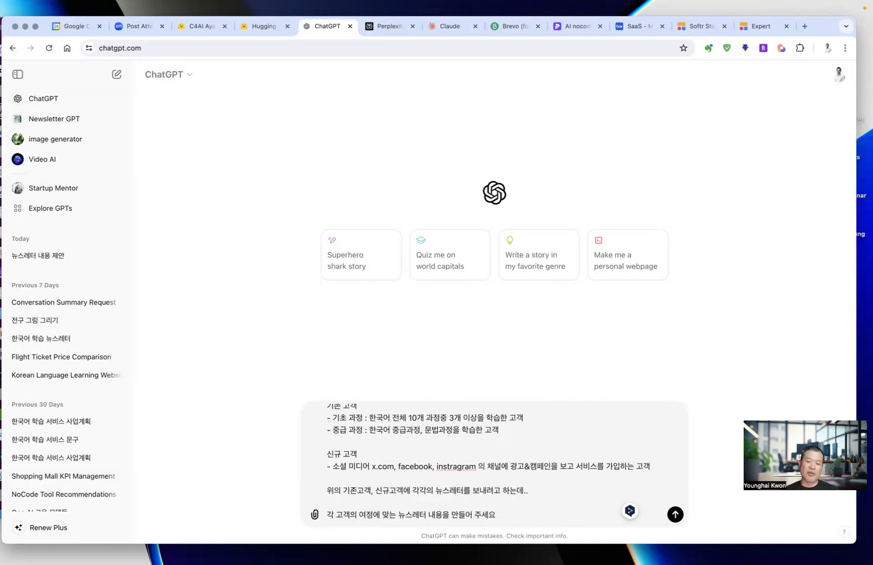
pyautogui.click(676, 515)
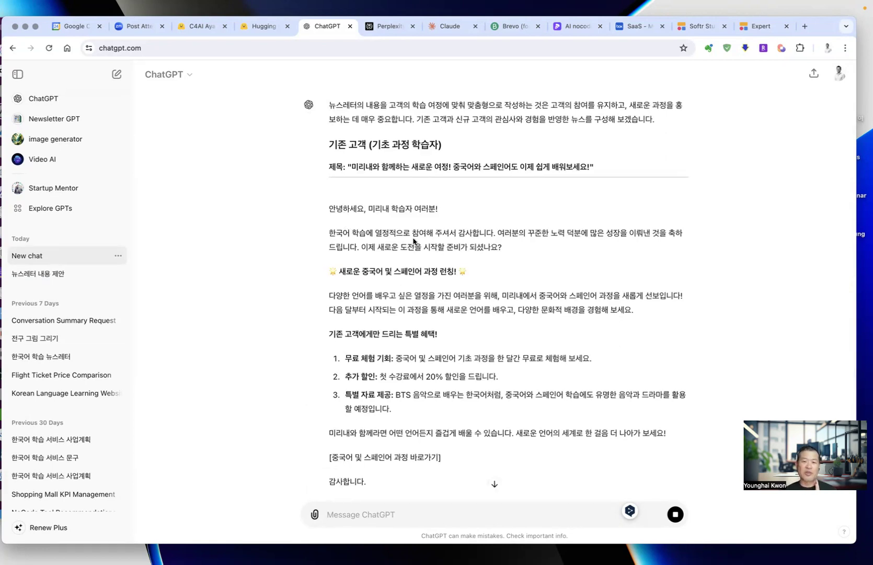
# Read through the generated newsletters for beginner learners, intermediate learners and new customers.
pyautogui.scroll(-5, 444, 256)
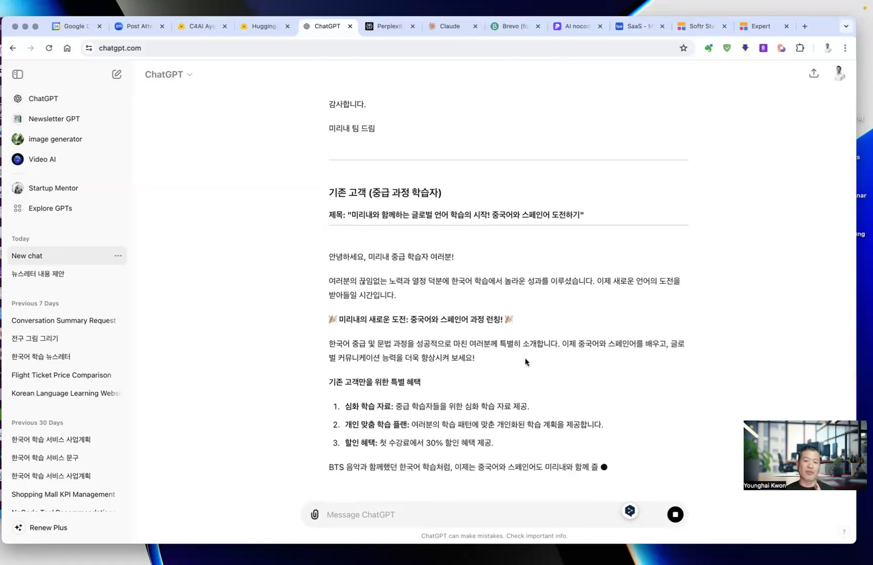
pyautogui.scroll(10, 500, 277)
pyautogui.scroll(-4, 482, 308)
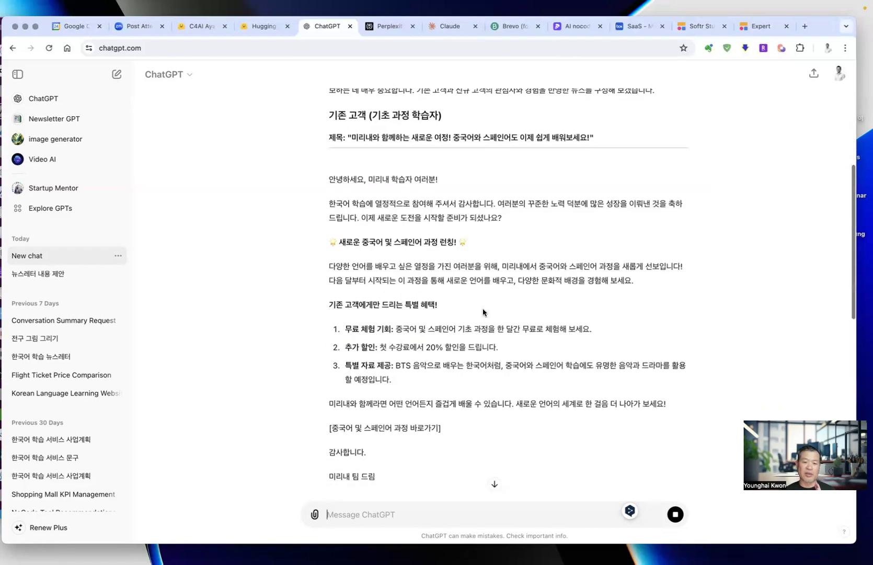
pyautogui.scroll(-2, 382, 345)
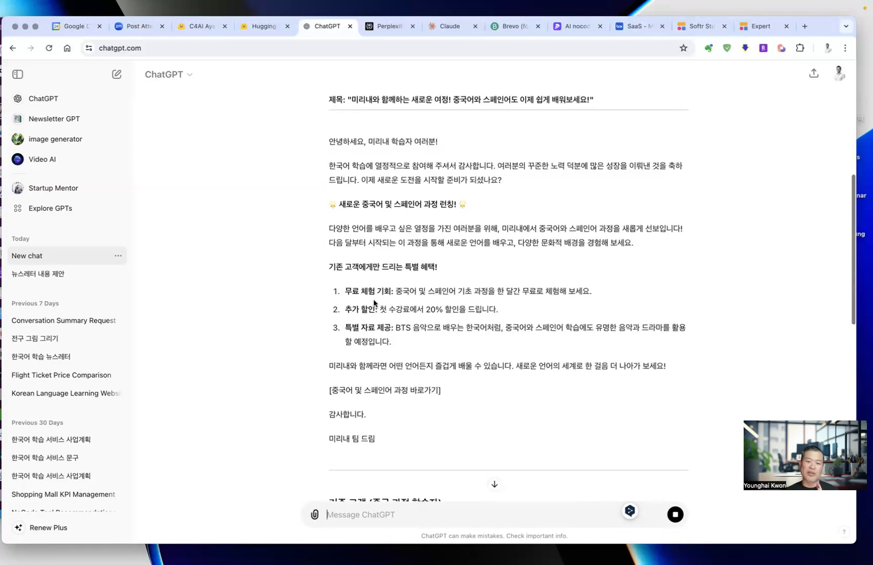
pyautogui.scroll(-2, 377, 309)
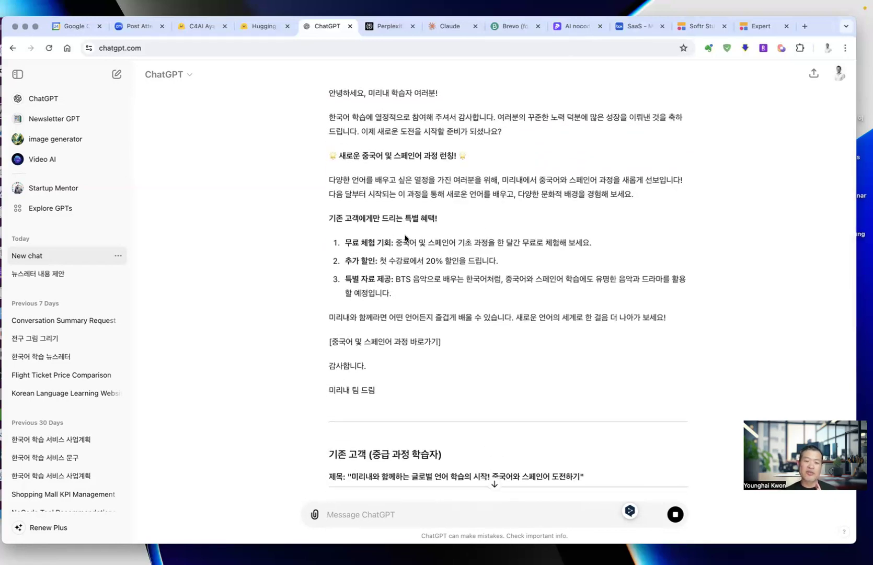
pyautogui.scroll(-8, 437, 296)
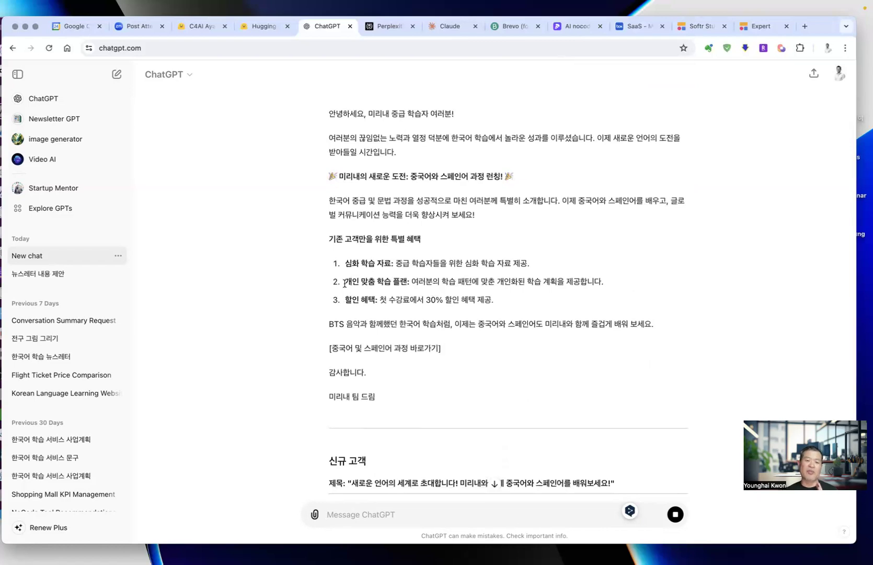
pyautogui.scroll(-1, 348, 285)
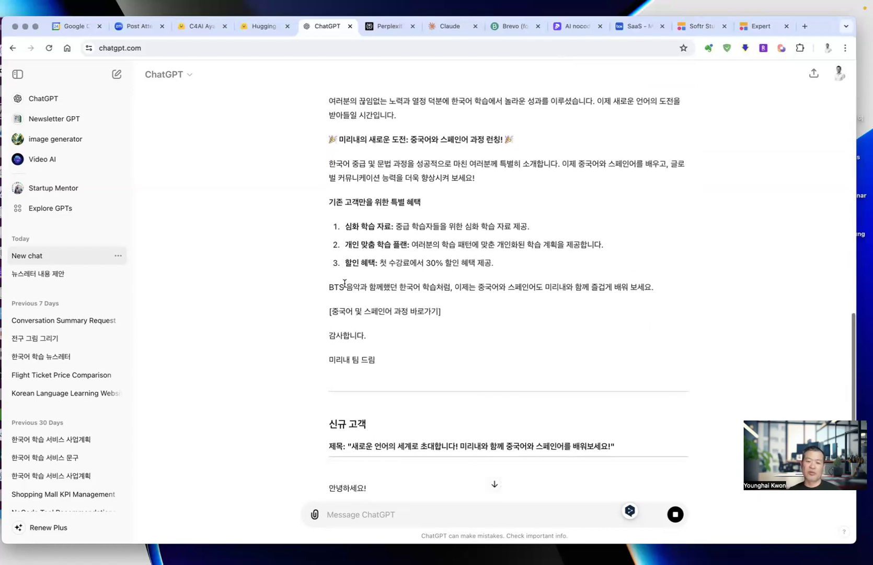
pyautogui.scroll(-3, 462, 312)
pyautogui.scroll(-2, 462, 312)
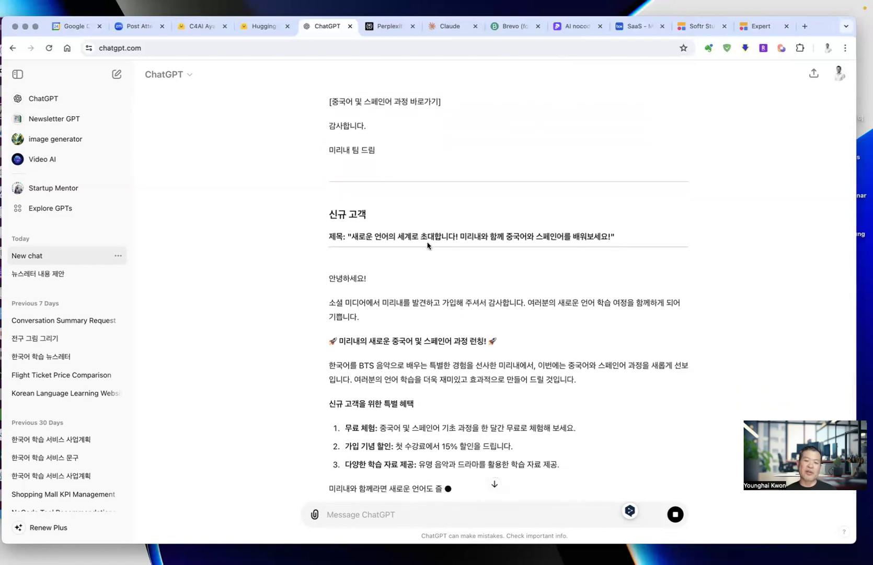
pyautogui.scroll(-2, 478, 189)
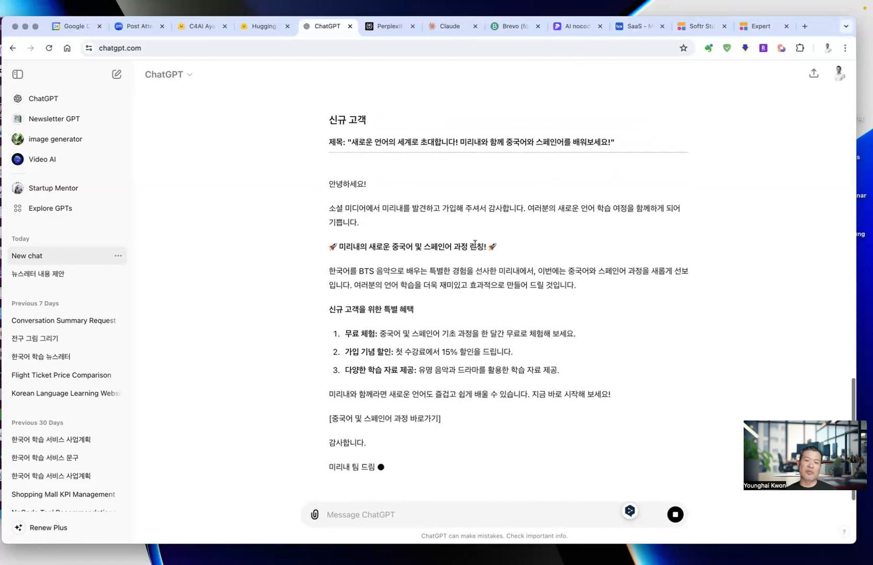
# Examine the new-customer newsletter's greeting, course launch text and special benefits, through to the response's closing note.
pyautogui.scroll(3, 410, 164)
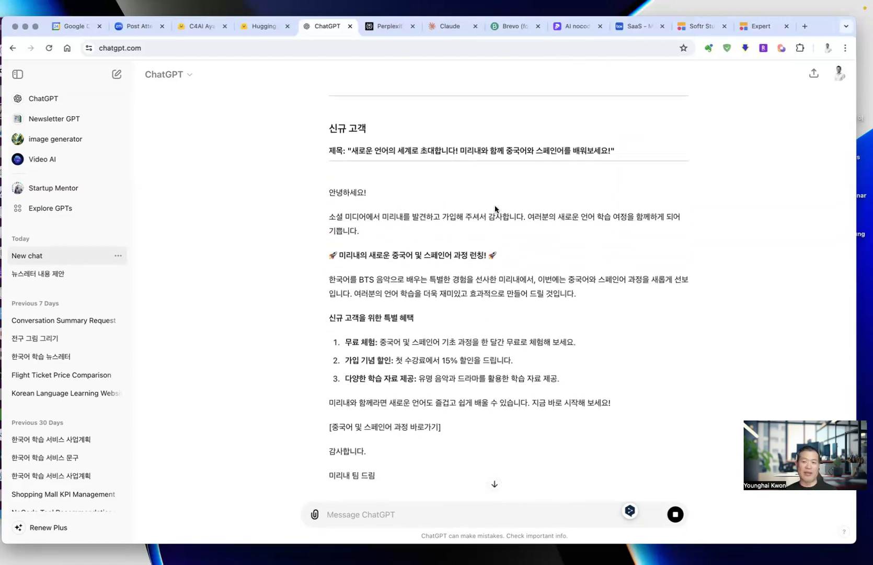
pyautogui.scroll(-1, 510, 251)
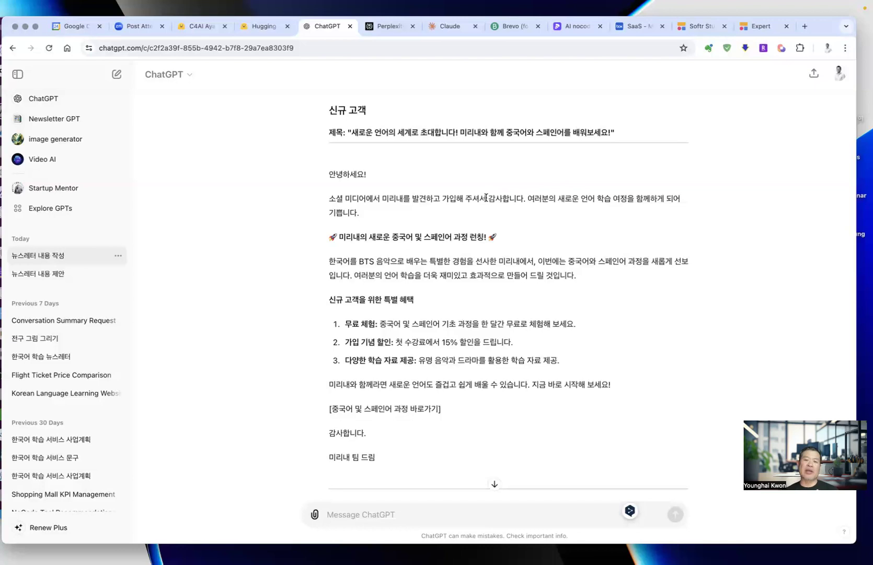
pyautogui.moveTo(467, 198); pyautogui.dragTo(468, 217)
pyautogui.click(466, 210)
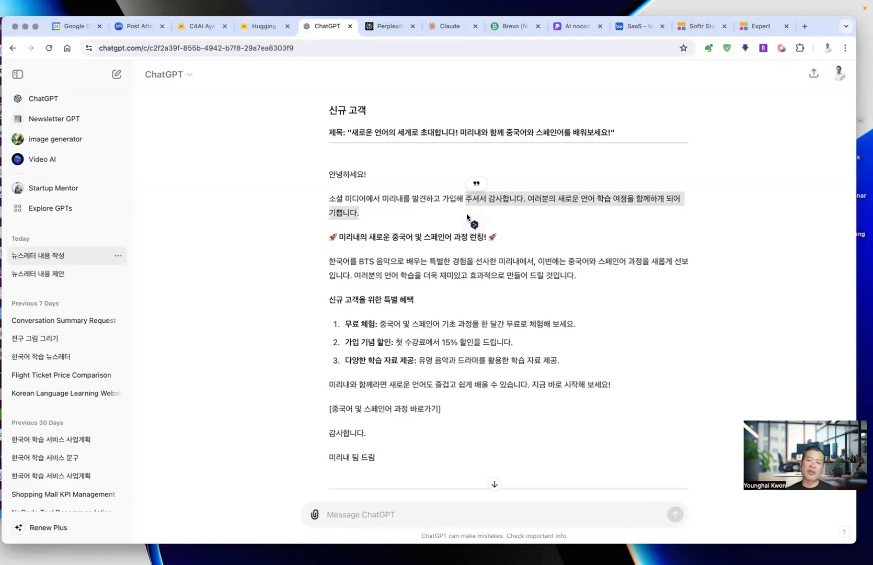
pyautogui.scroll(-1, 471, 216)
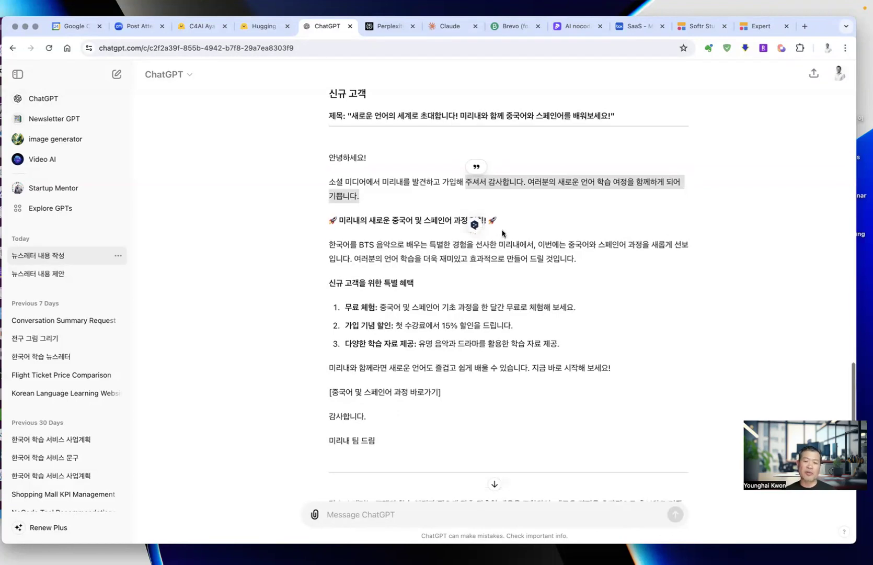
pyautogui.scroll(-3, 475, 211)
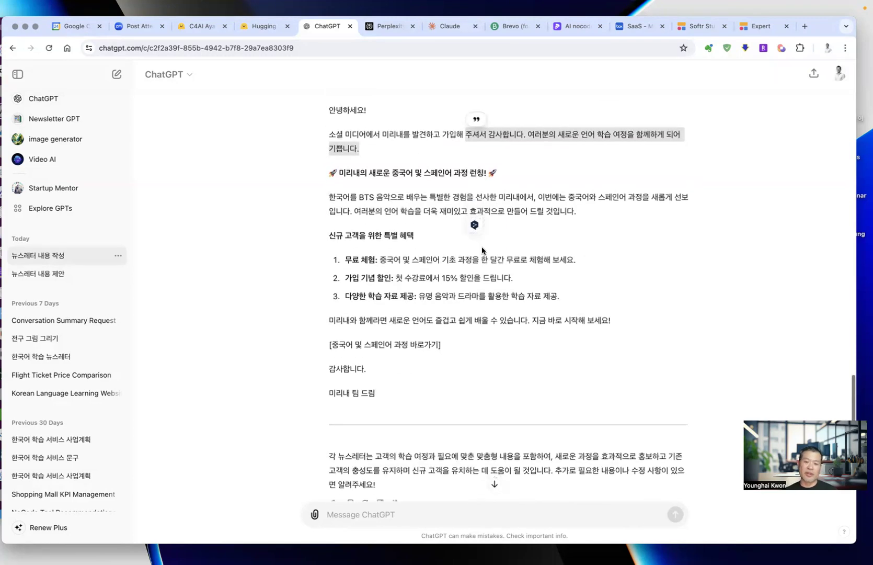
pyautogui.scroll(-2, 458, 238)
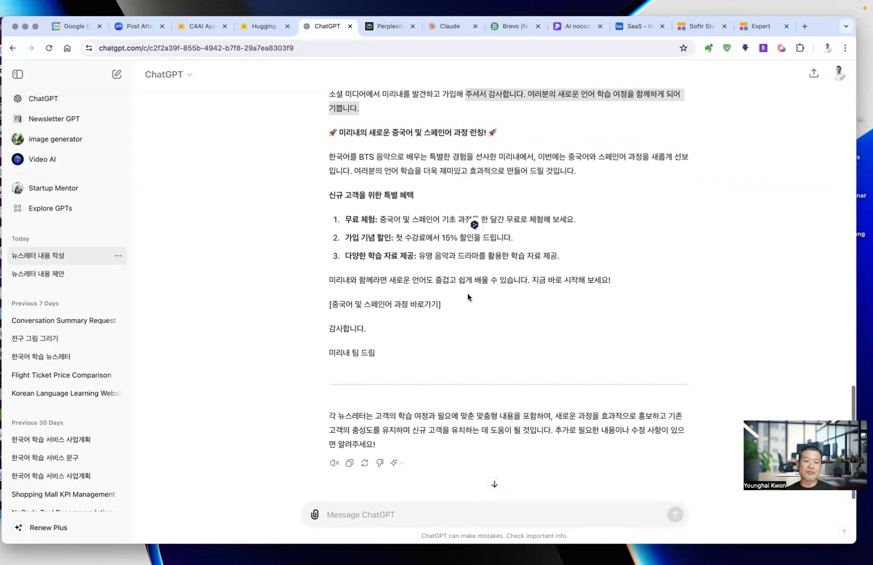
pyautogui.moveTo(434, 215); pyautogui.dragTo(421, 265)
pyautogui.moveTo(380, 215); pyautogui.dragTo(518, 216)
pyautogui.moveTo(597, 218); pyautogui.dragTo(442, 215)
# Reread the submitted prompt and compare it with the beginner and intermediate newsletters for existing customers.
pyautogui.scroll(10, 452, 211)
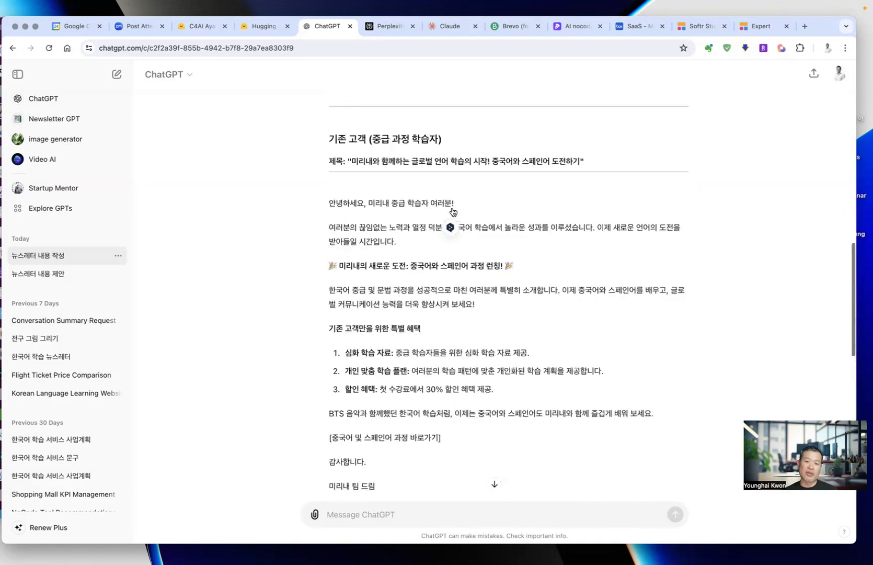
pyautogui.scroll(5, 452, 211)
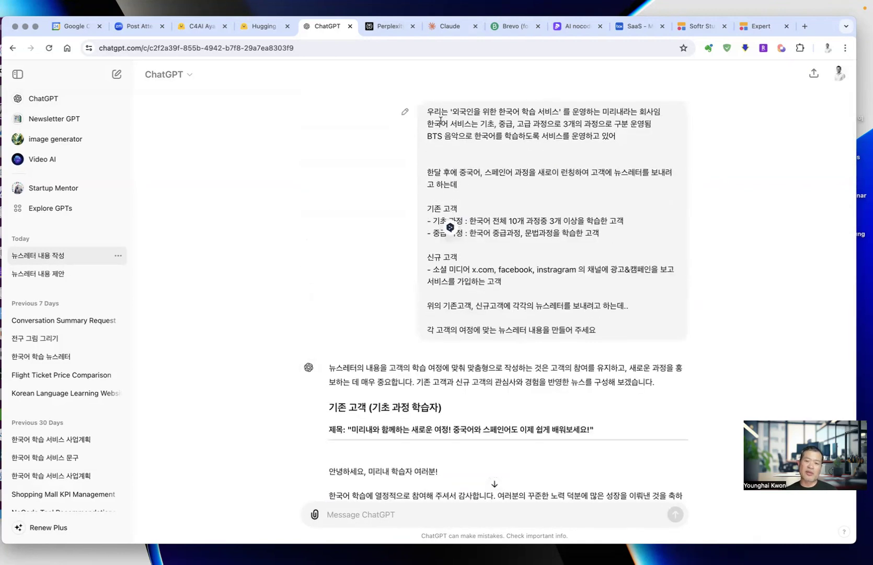
pyautogui.moveTo(429, 112); pyautogui.dragTo(631, 326)
pyautogui.click(631, 326)
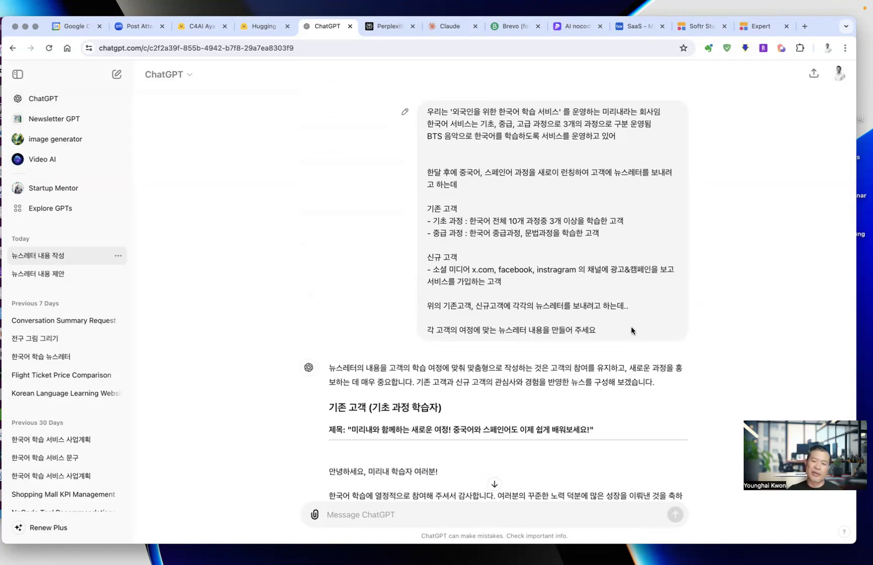
pyautogui.scroll(-5, 632, 327)
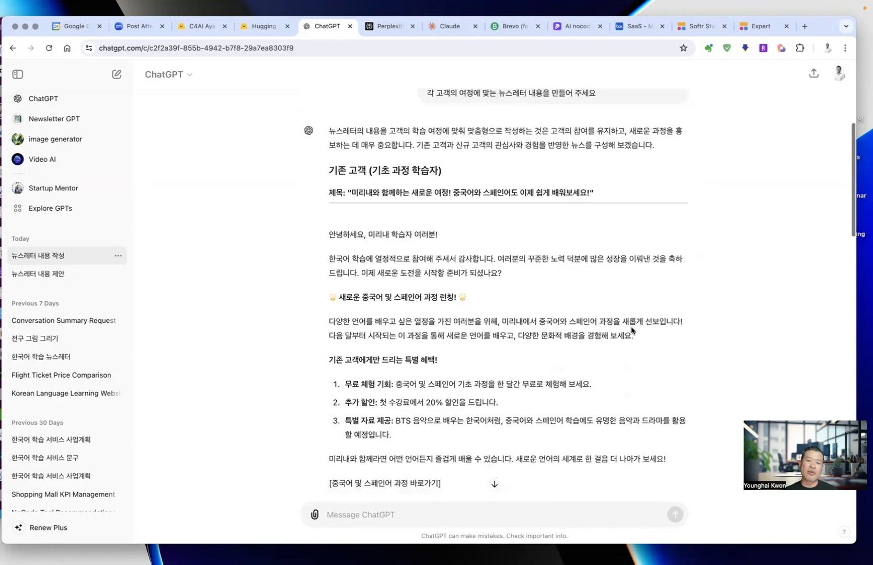
pyautogui.scroll(-1, 553, 301)
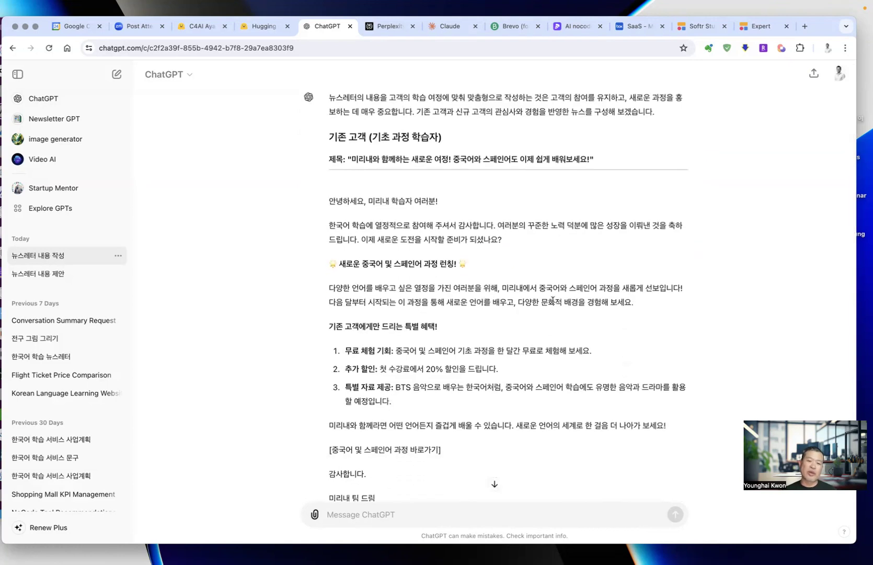
pyautogui.scroll(-3, 553, 301)
pyautogui.scroll(2, 543, 294)
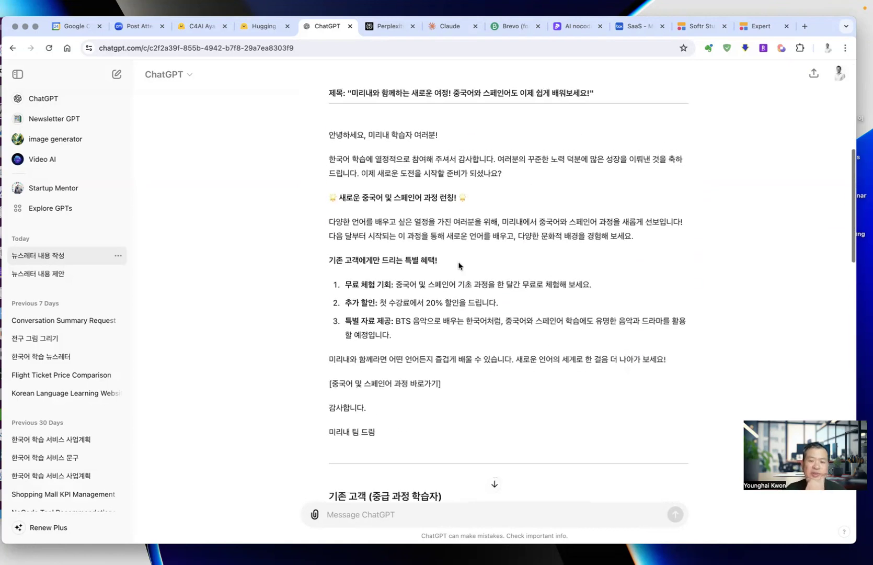
pyautogui.scroll(-8, 458, 266)
pyautogui.scroll(1, 495, 313)
pyautogui.scroll(-4, 495, 312)
pyautogui.scroll(3, 495, 313)
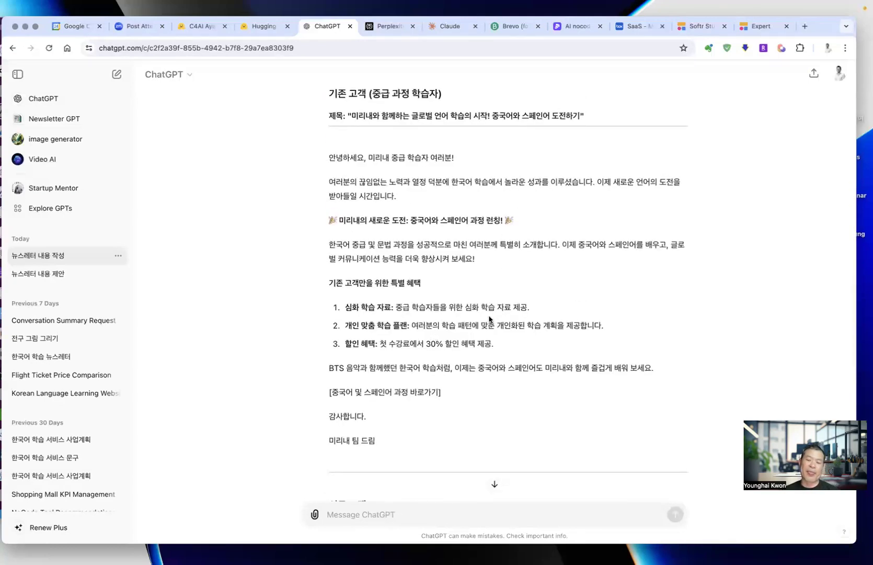
pyautogui.scroll(10, 548, 348)
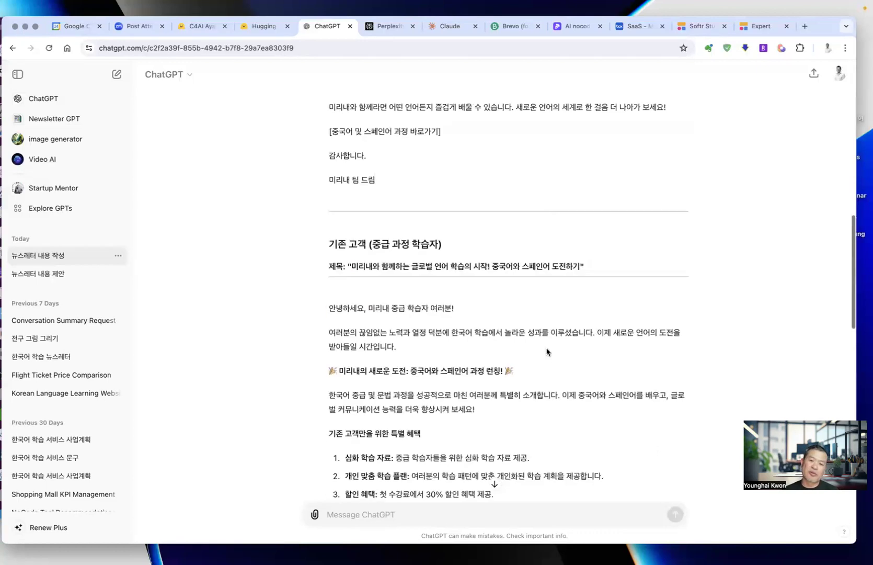
pyautogui.scroll(4, 547, 349)
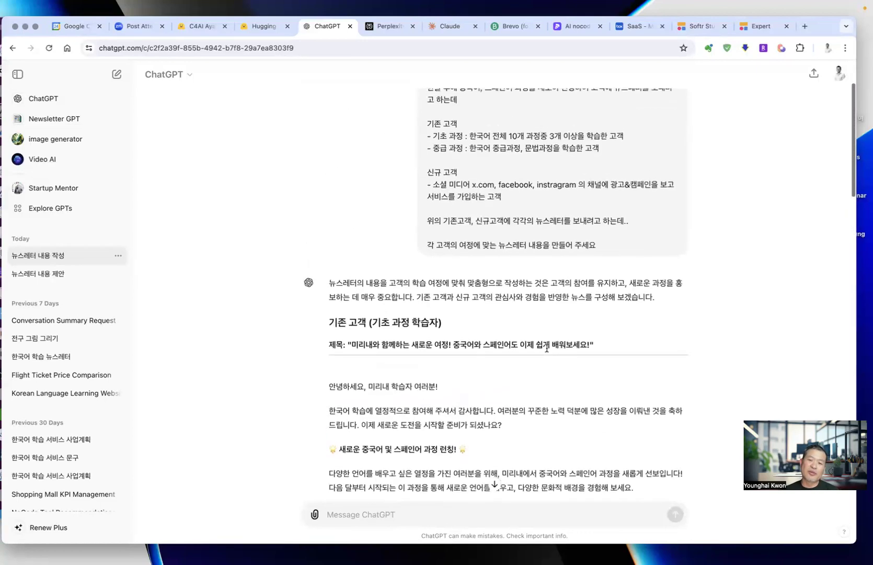
pyautogui.scroll(-2, 547, 352)
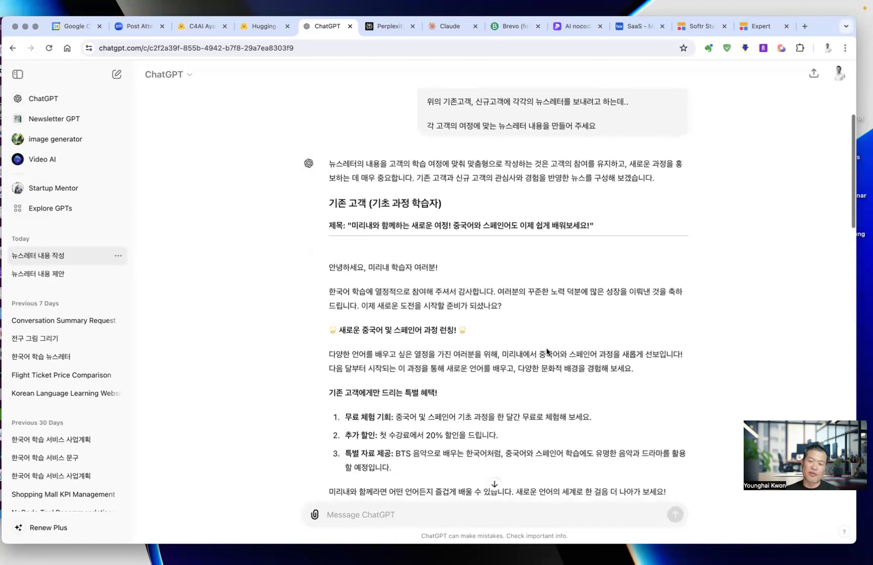
# Read through the beginner, intermediate and new-customer newsletters, including their special benefits and the closing note.
pyautogui.scroll(-2, 547, 352)
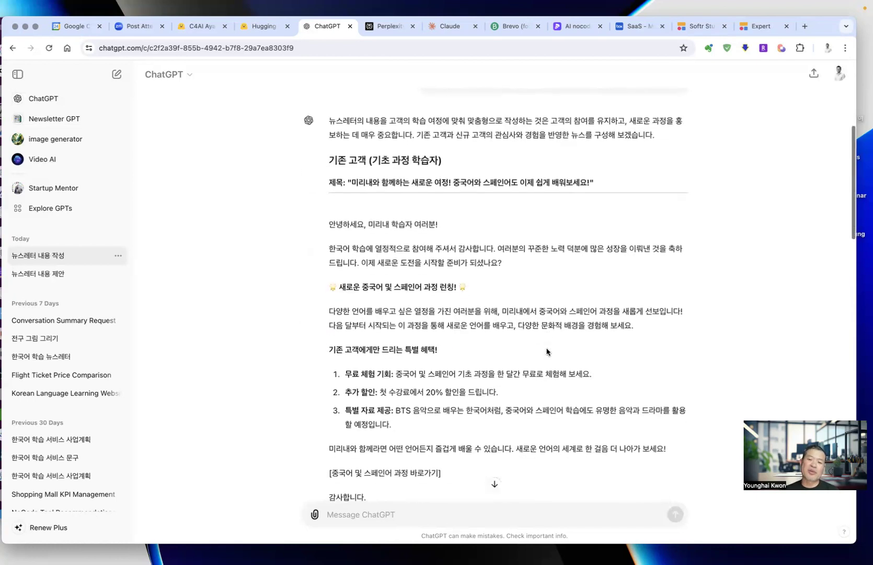
pyautogui.scroll(-2, 547, 352)
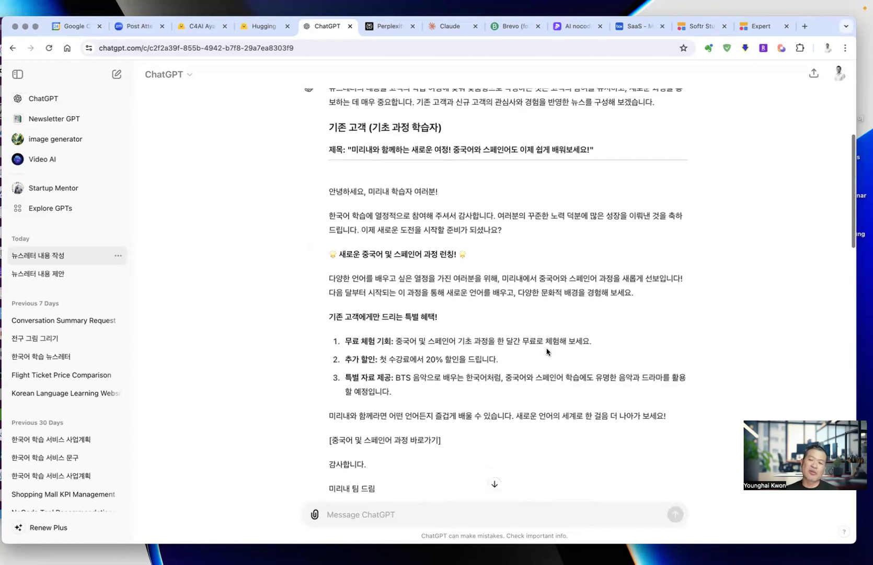
pyautogui.scroll(-2, 547, 351)
pyautogui.scroll(3, 547, 352)
pyautogui.scroll(-1, 547, 352)
pyautogui.scroll(-10, 524, 222)
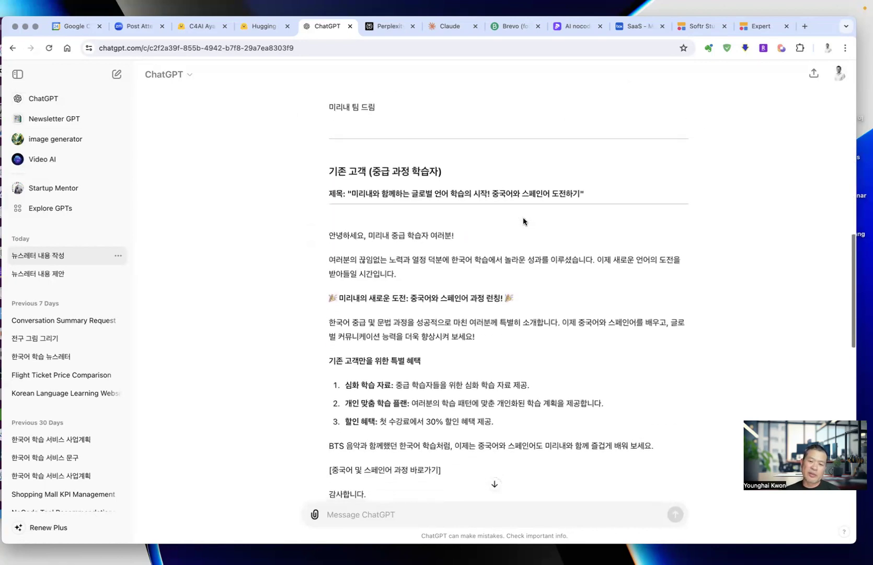
pyautogui.scroll(-8, 523, 221)
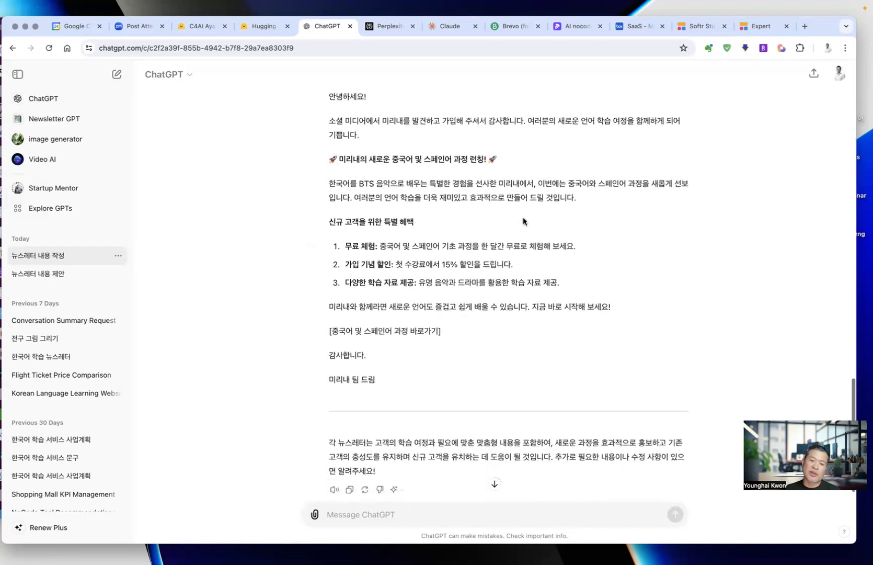
pyautogui.scroll(1, 510, 235)
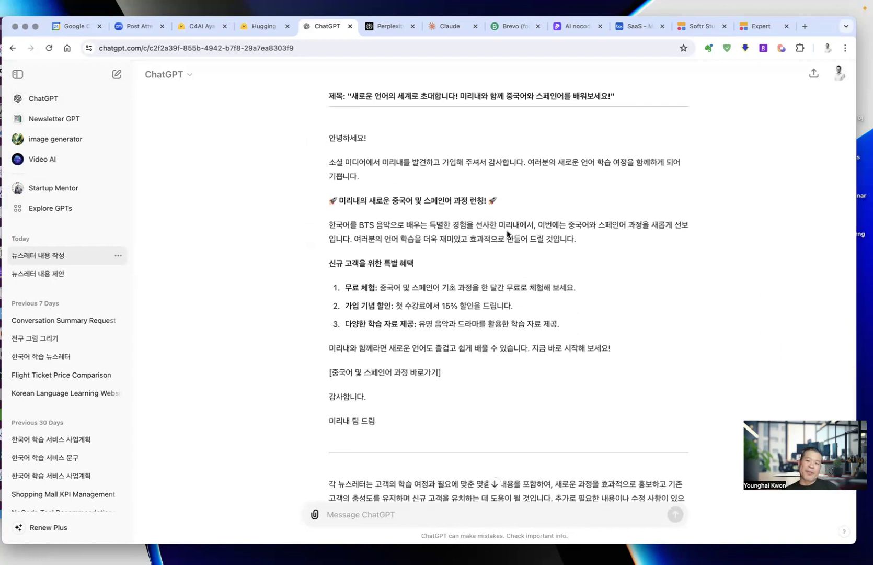
pyautogui.scroll(-1, 508, 234)
# Check the submitted prompt's customer descriptions against the content of the beginner newsletter.
pyautogui.scroll(12, 511, 141)
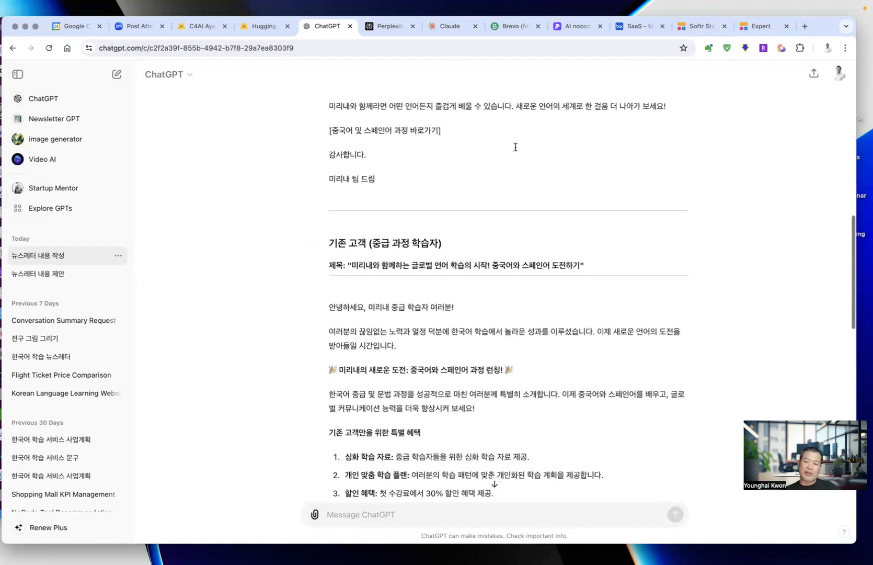
pyautogui.scroll(10, 607, 421)
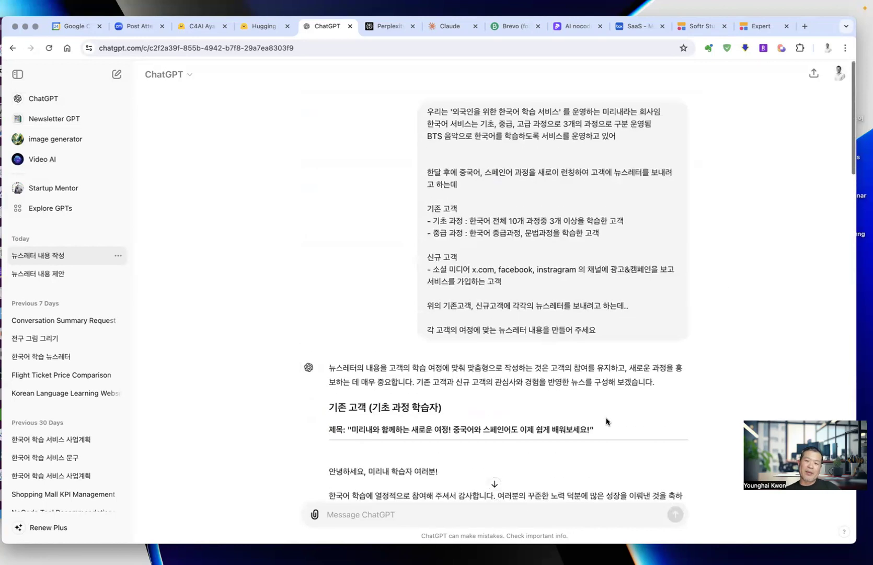
pyautogui.scroll(-1, 607, 421)
pyautogui.scroll(-5, 600, 422)
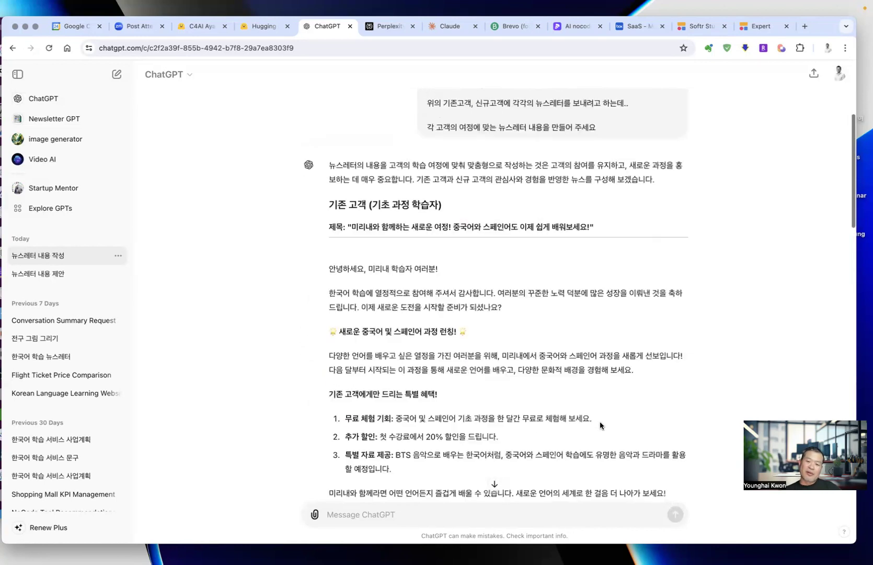
pyautogui.scroll(-2, 600, 423)
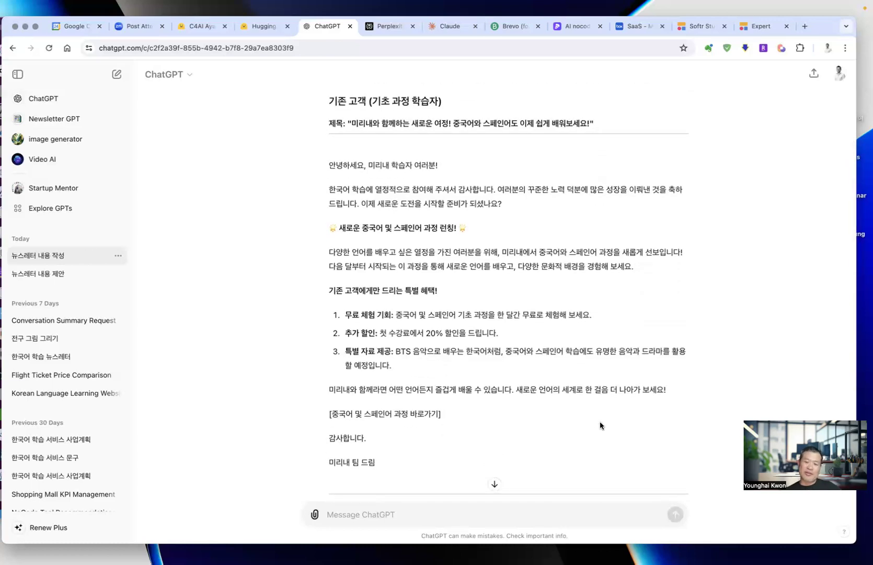
# Copy the entire submitted newsletter prompt and paste it into a new Claude chat.
pyautogui.scroll(7, 472, 106)
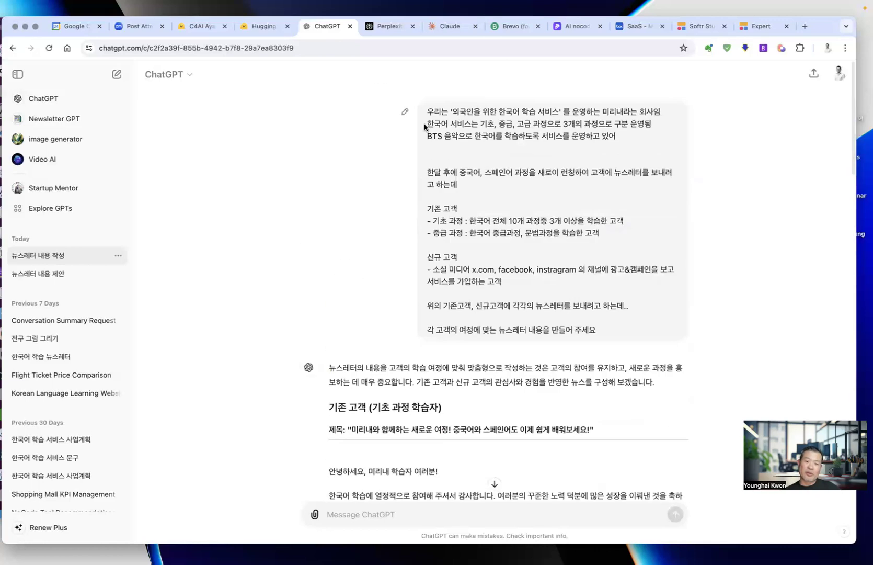
pyautogui.moveTo(406, 111); pyautogui.dragTo(601, 328)
pyautogui.press('super+c')
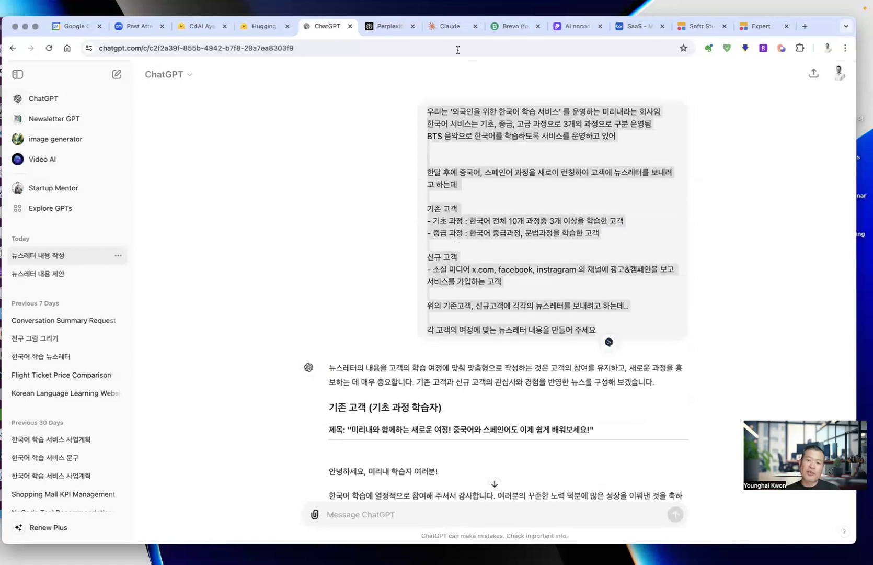
pyautogui.click(450, 28)
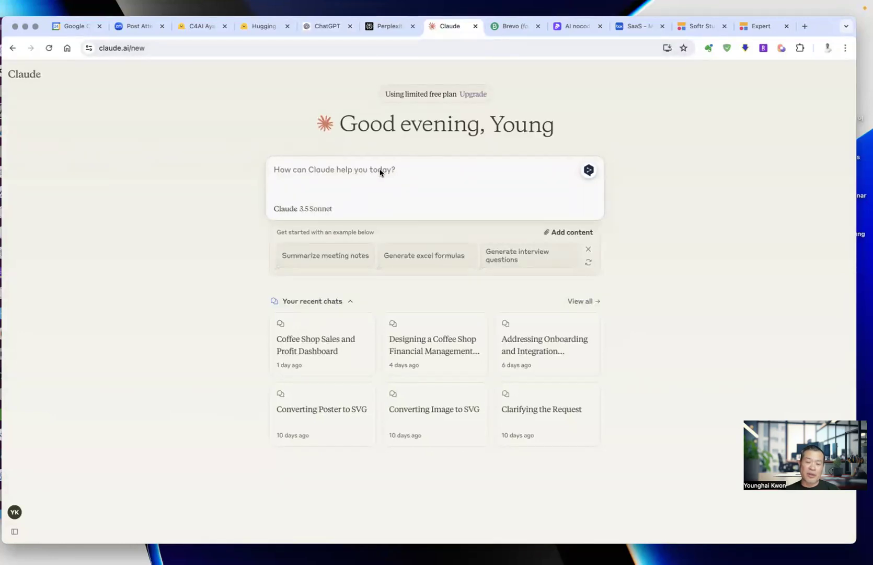
pyautogui.press('super+v')
pyautogui.press('super+space')
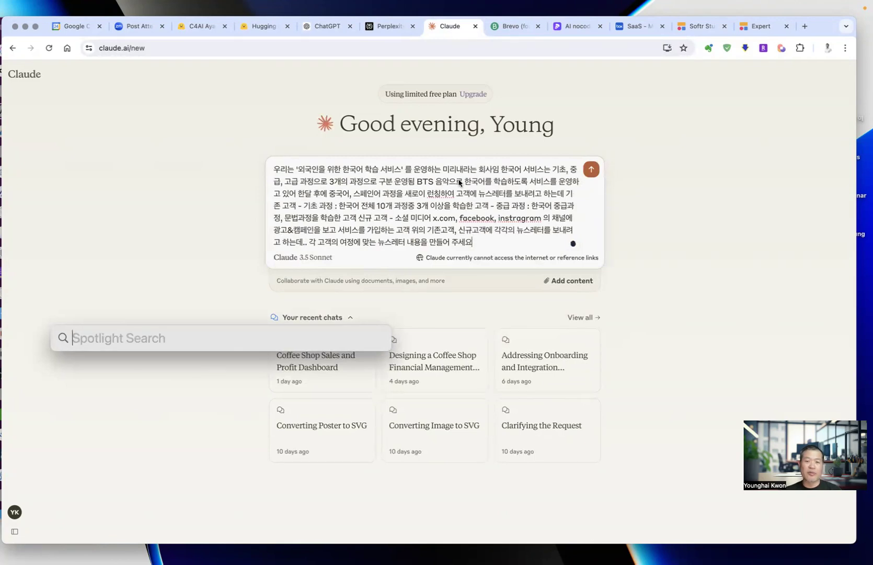
pyautogui.press('Escape')
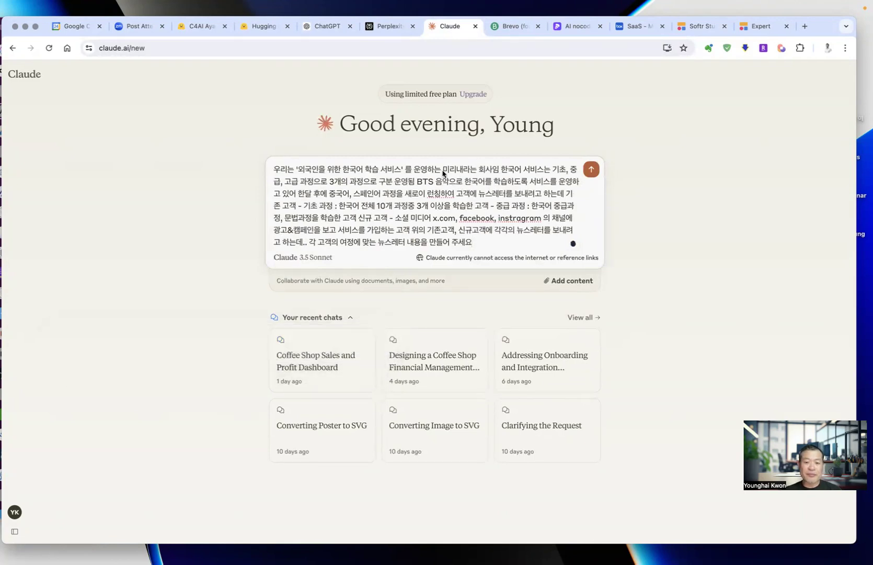
# Start a new line after "회사임" in the pasted prompt, and insert blank lines after "운영됨" and "있어".
pyautogui.click(501, 169)
pyautogui.hotkey('shift', 'Return')
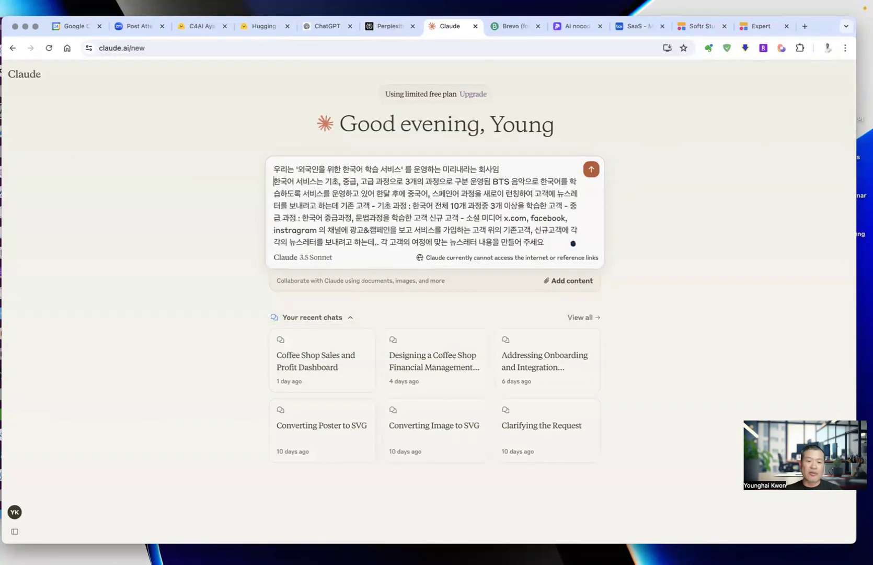
pyautogui.click(493, 182)
pyautogui.hotkey('shift', 'Return')
pyautogui.hotkey('shift', 'Return')
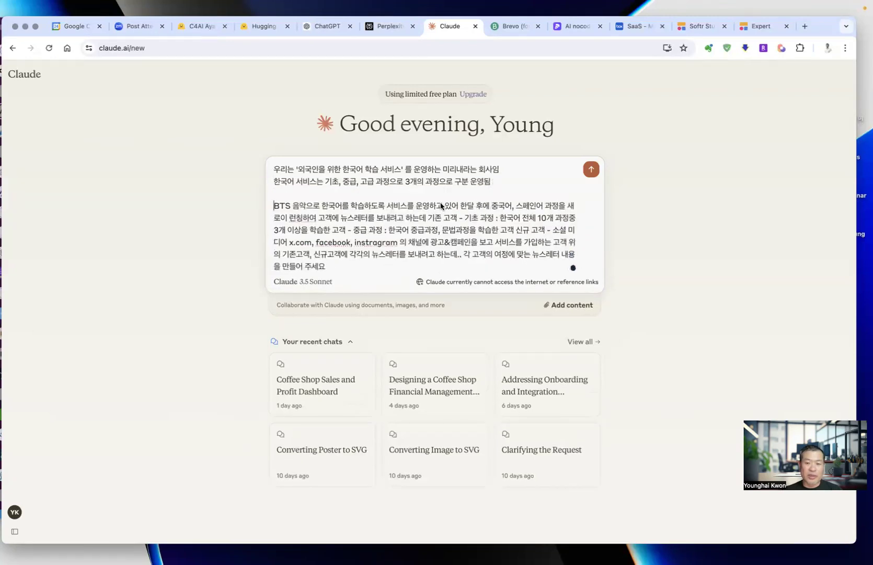
pyautogui.hotkey('shift', 'Return')
pyautogui.hotkey('shift', 'Return')
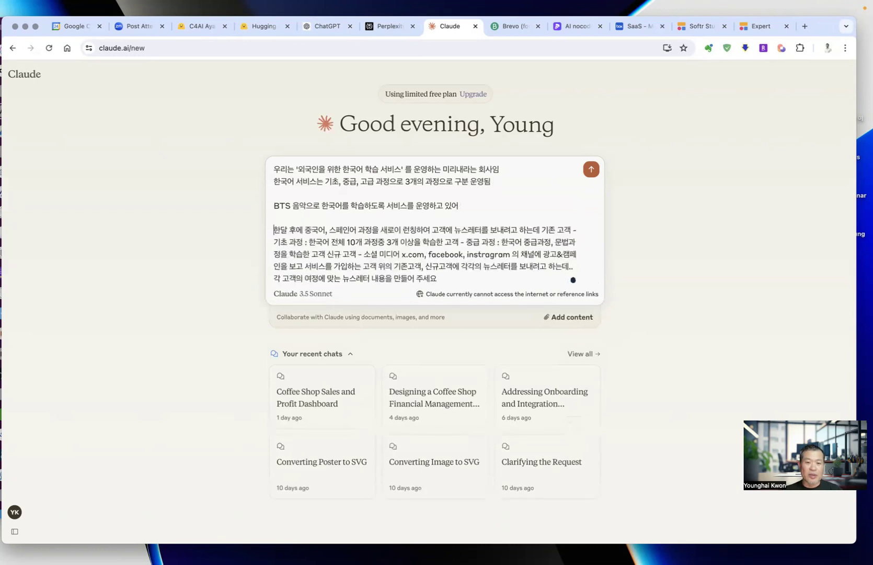
# Insert a blank line after "기존 고객" and put the 기초 과정, 중급 과정 and 소셜 미디어 items on separate dashed lines.
pyautogui.click(572, 231)
pyautogui.hotkey('shift', 'Return')
pyautogui.hotkey('shift', 'Return')
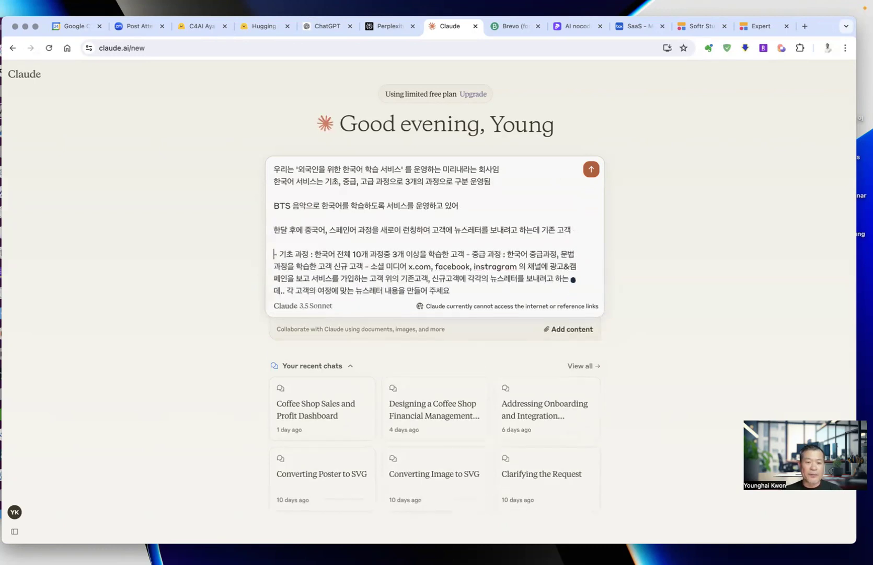
pyautogui.click(465, 255)
pyautogui.hotkey('shift', 'Return')
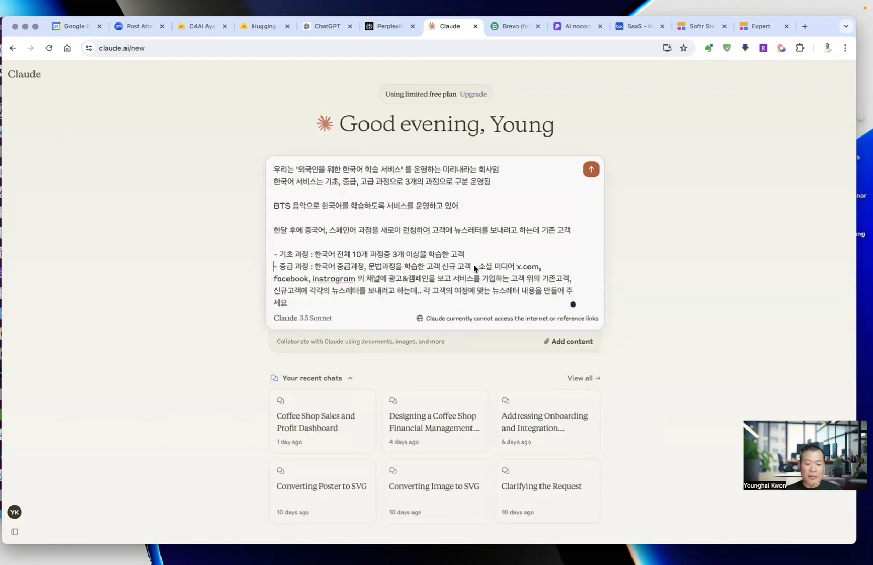
pyautogui.hotkey('shift', 'Return')
pyautogui.write('-')
pyautogui.scroll(-1, 479, 269)
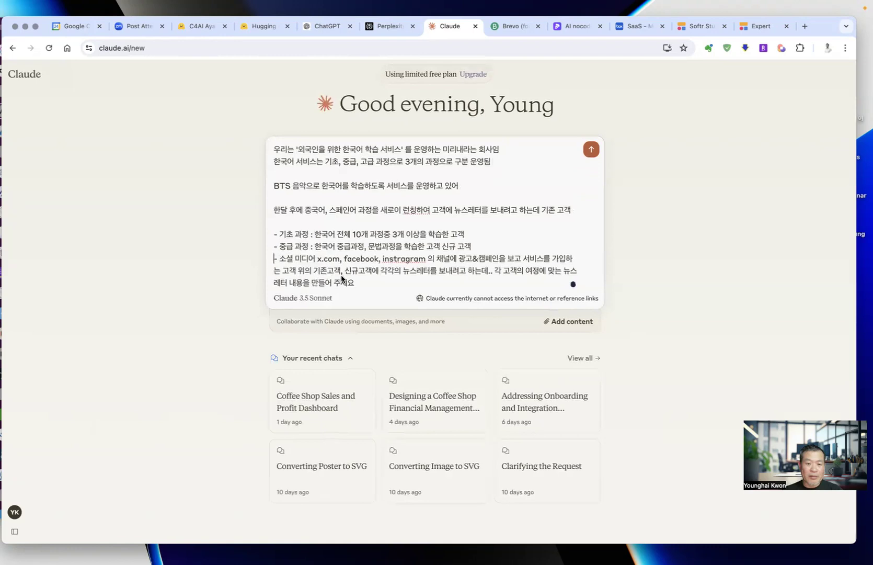
# Insert blank lines before "각 고객의 여정에" and "서비스를 가입하는 고객" in the prompt, and submit it to Claude.
pyautogui.click(492, 273)
pyautogui.hotkey('shift', 'Return')
pyautogui.hotkey('shift', 'Return')
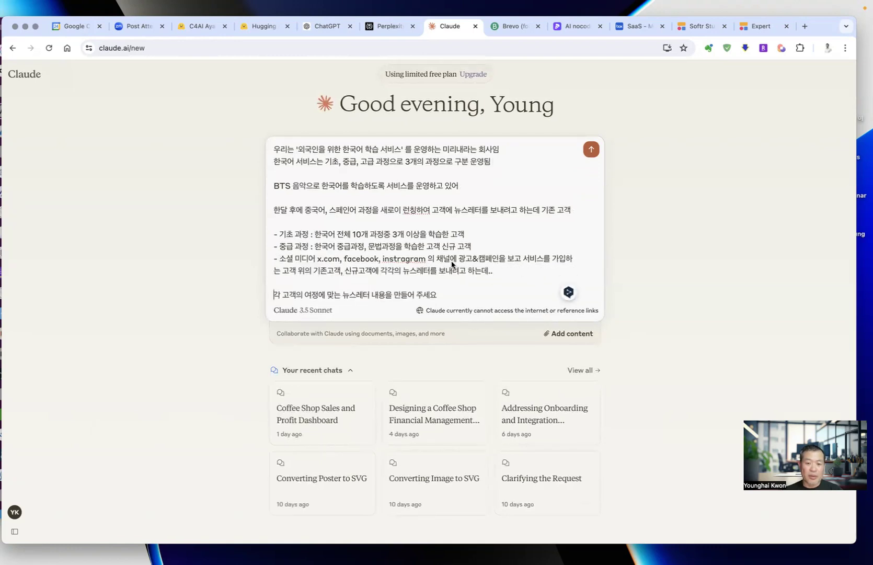
pyautogui.click(525, 259)
pyautogui.hotkey('shift', 'Return')
pyautogui.hotkey('shift', 'Return')
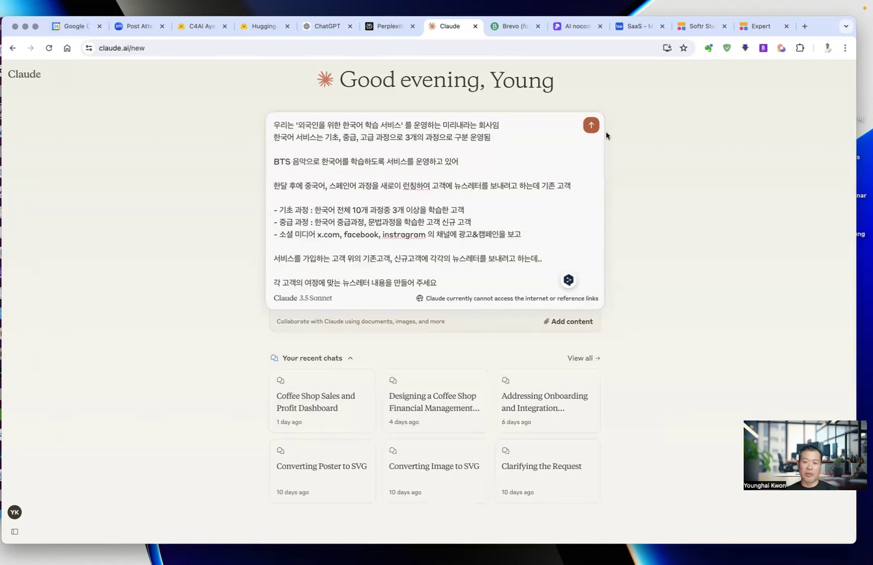
pyautogui.click(591, 126)
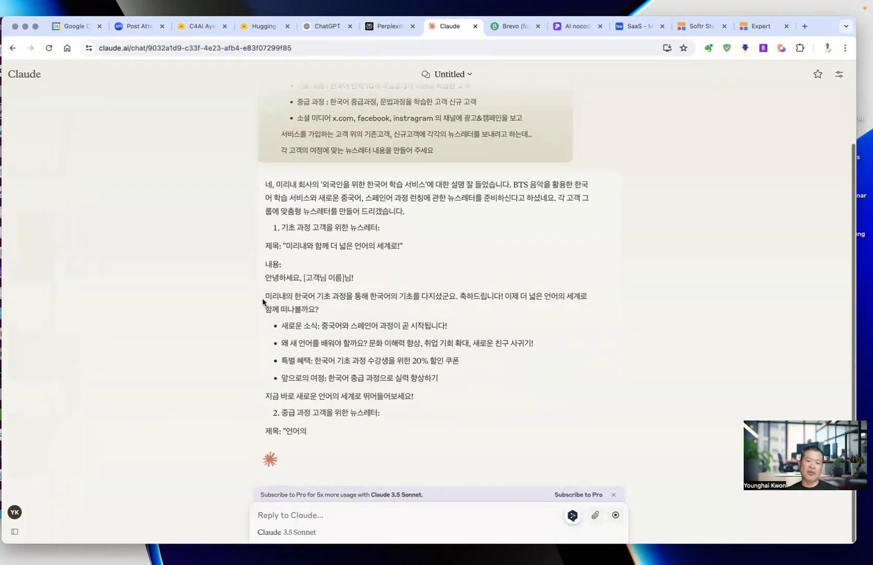
# Compare Claude's newsletters with ChatGPT's response, and move the Claude tab directly after the ChatGPT tab.
pyautogui.moveTo(267, 228); pyautogui.dragTo(411, 225)
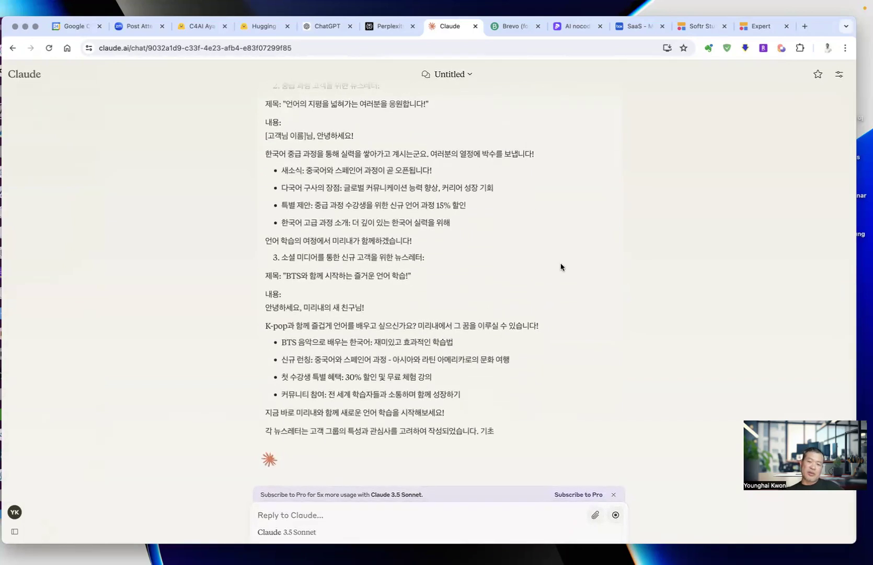
pyautogui.click(320, 26)
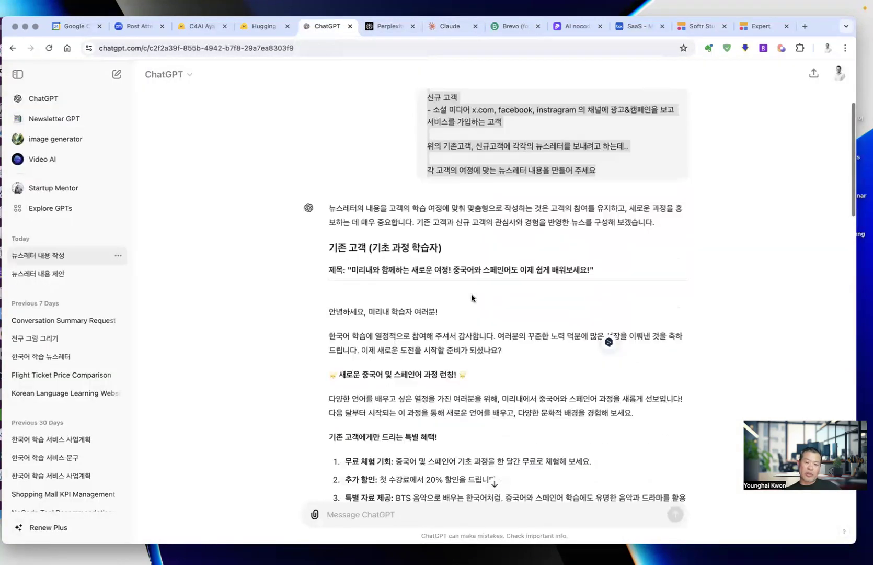
pyautogui.click(447, 27)
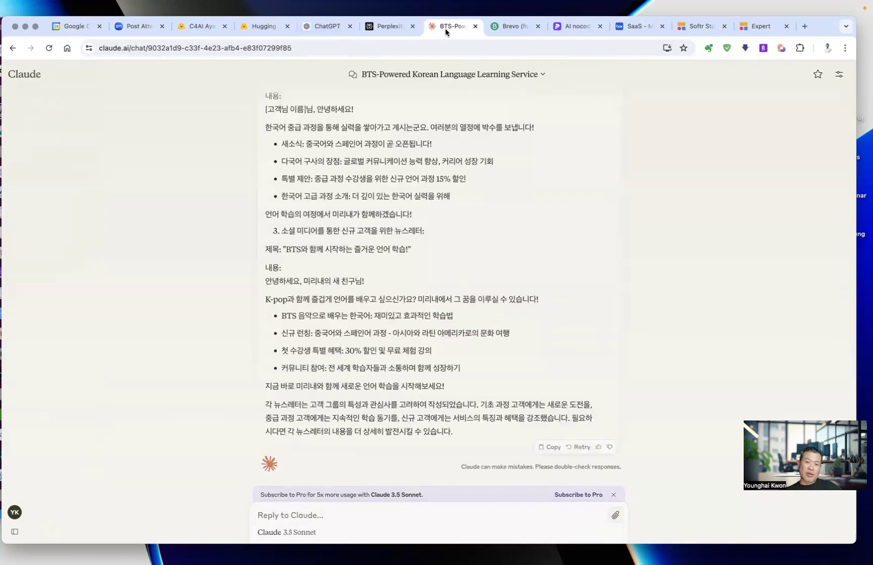
pyautogui.moveTo(446, 32); pyautogui.dragTo(390, 33)
# Read through Claude's beginner, intermediate and social-media customer newsletters to the closing note.
pyautogui.scroll(5, 503, 401)
pyautogui.scroll(3, 503, 401)
pyautogui.scroll(-3, 503, 401)
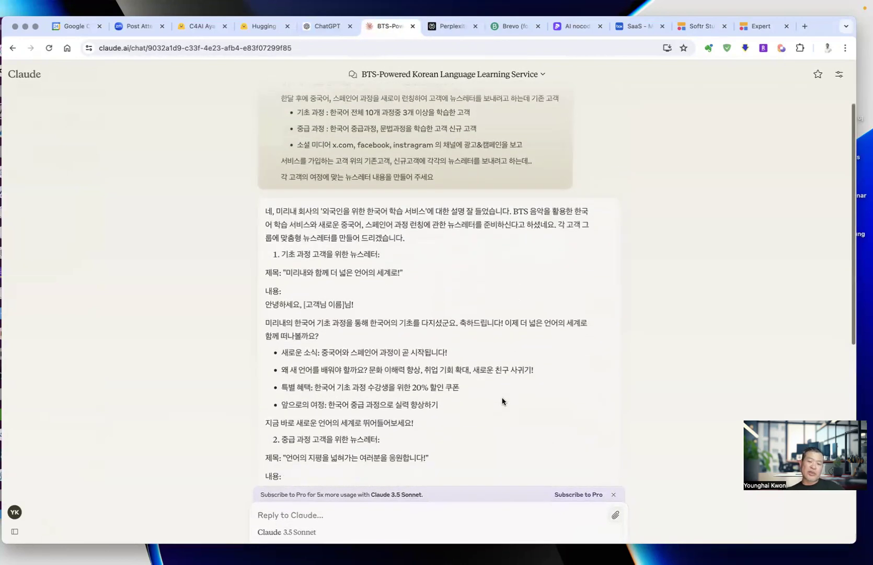
pyautogui.scroll(1, 416, 319)
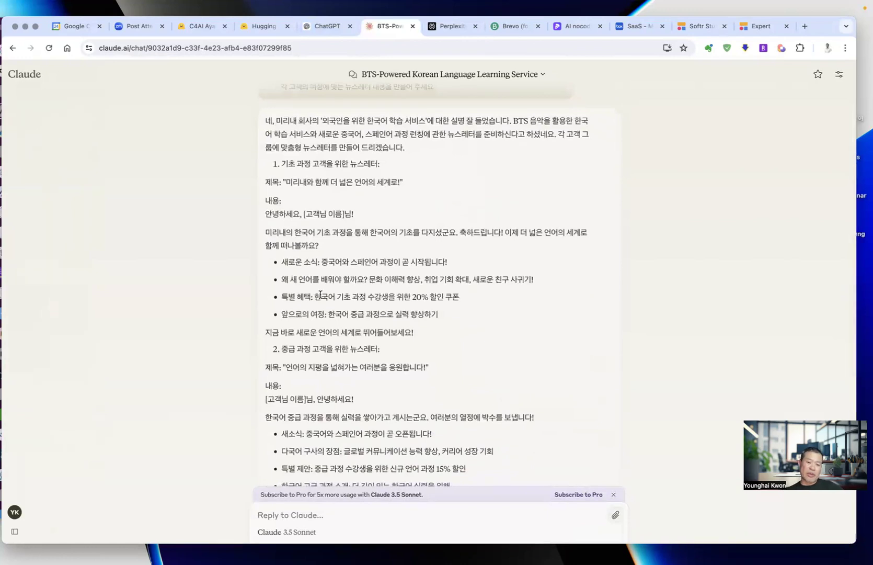
pyautogui.scroll(-2, 320, 296)
pyautogui.scroll(-1, 419, 421)
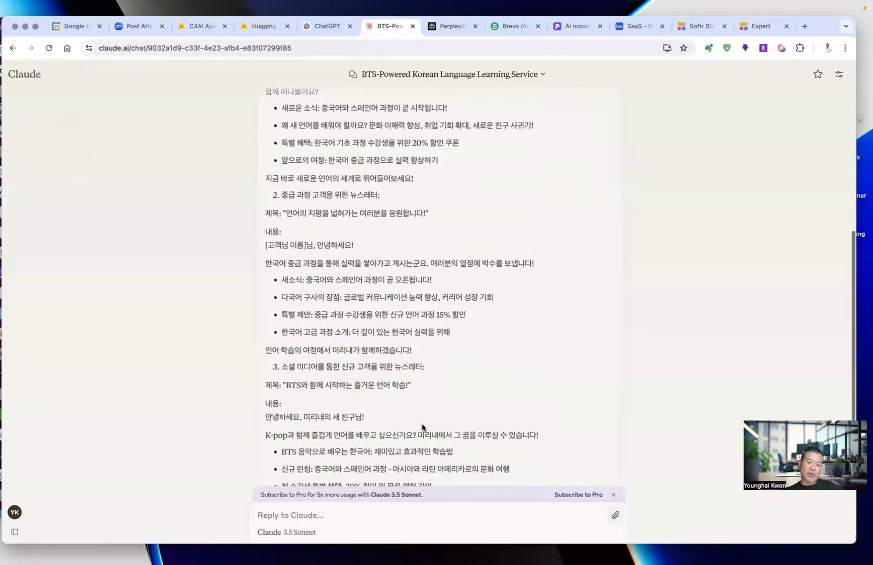
pyautogui.moveTo(440, 366); pyautogui.dragTo(259, 263)
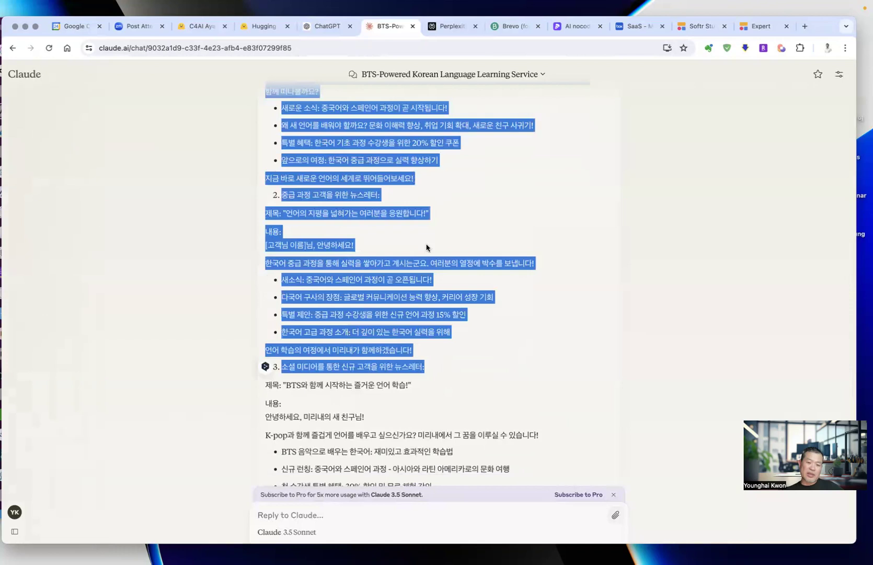
pyautogui.click(471, 228)
pyautogui.scroll(-3, 474, 231)
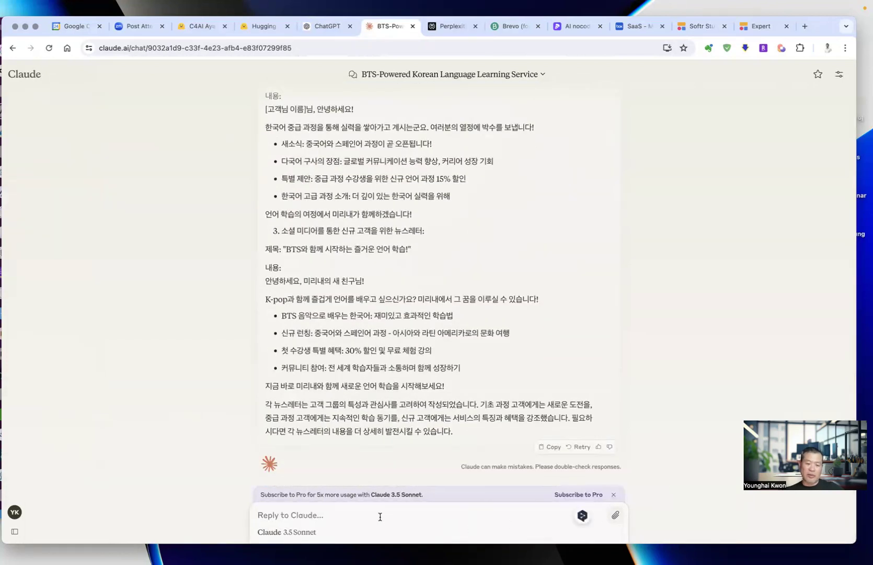
# Try to send Claude the follow-up "조금더 길게 자세한 내용을 담아서 뉴스레터를 작성해 주세요", and dismiss the connection error.
pyautogui.write('죄')
pyautogui.write('금더 길게 자세한 내용을 담아서 뉴스레터를 작성해 주세요')
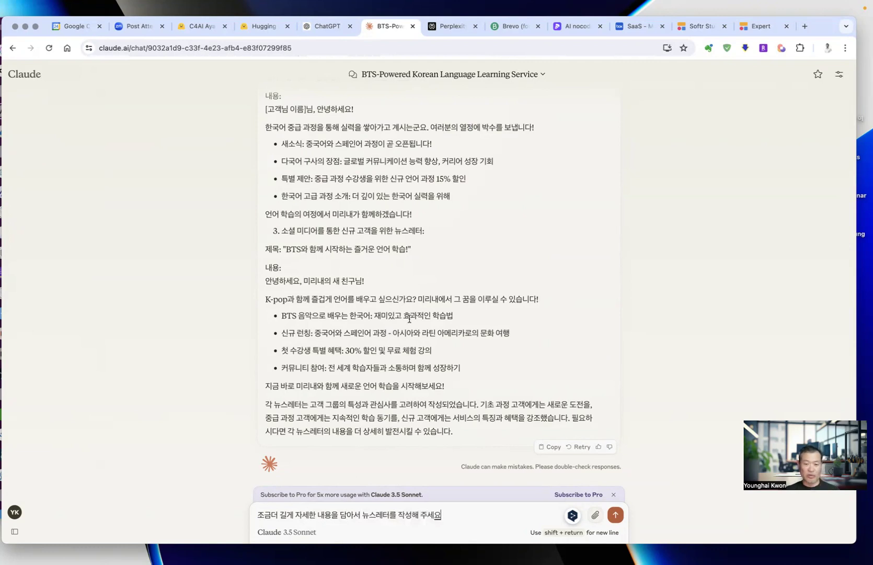
pyautogui.press('Return')
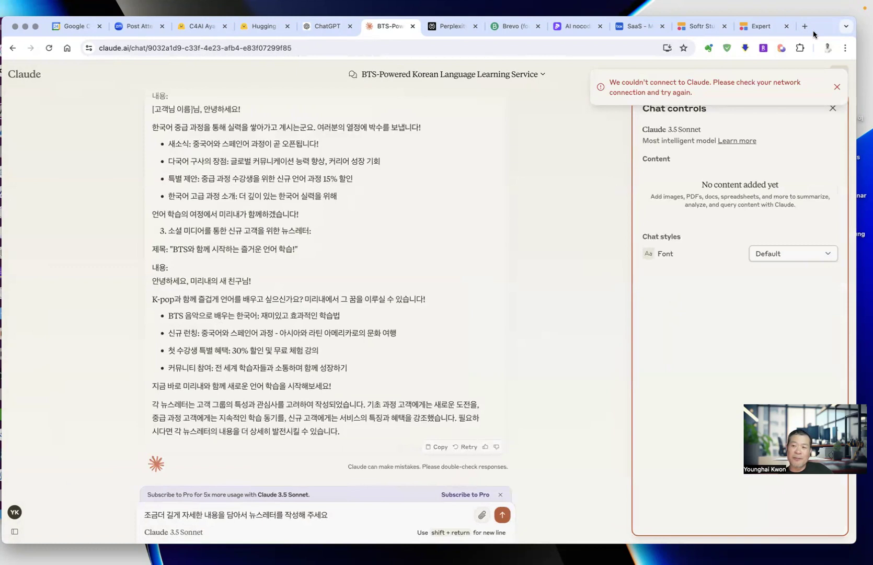
pyautogui.click(836, 88)
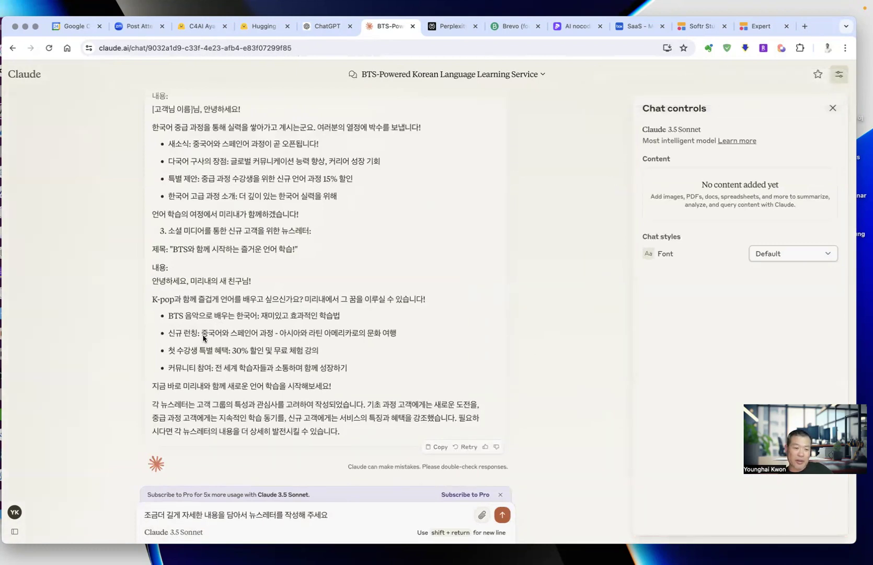
pyautogui.scroll(15, 219, 309)
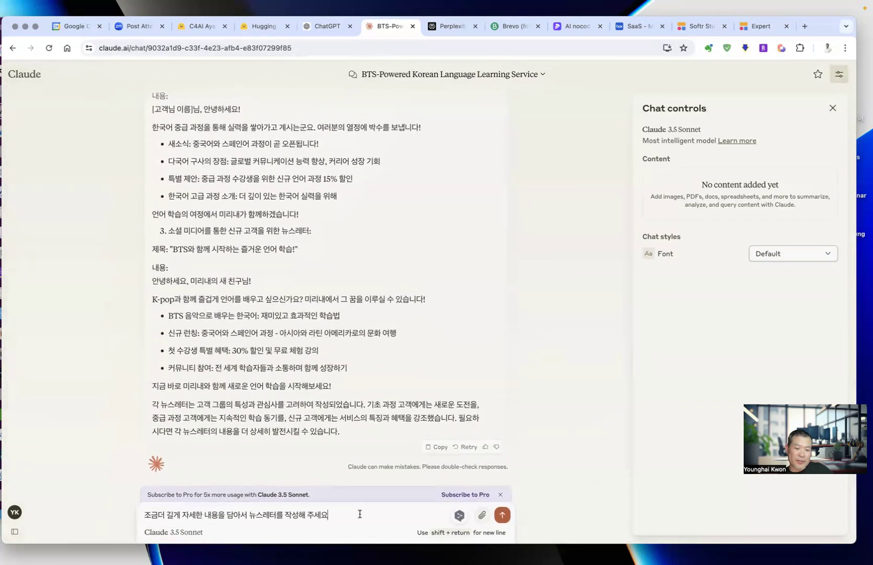
# Resend Claude the follow-up "조금더 길게 자세한 내용을 담아서 뉴스레터를 작성해 주세요", and close the chat controls.
pyautogui.press('Return')
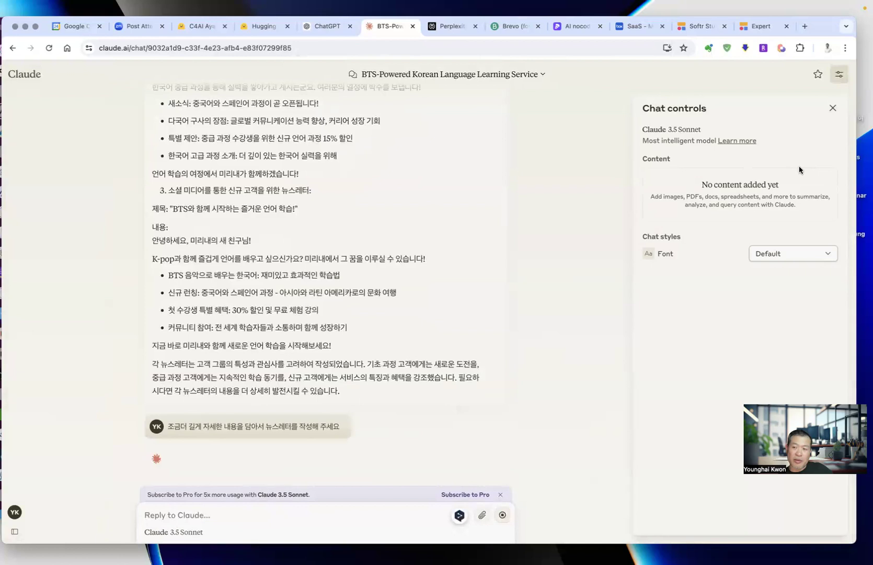
pyautogui.click(833, 107)
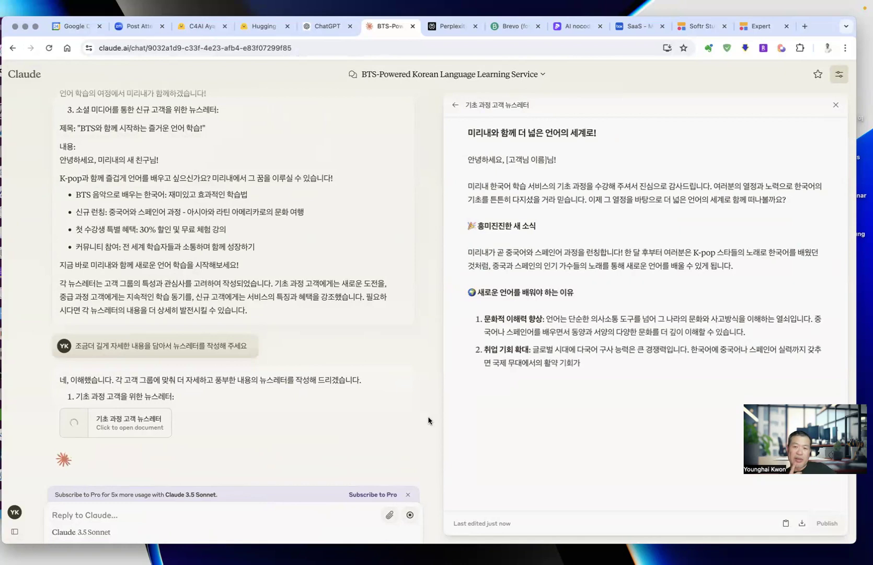
pyautogui.write('조금더 길게 자세한 내용을 담아서 뉴스레터를 작성해 주세요')
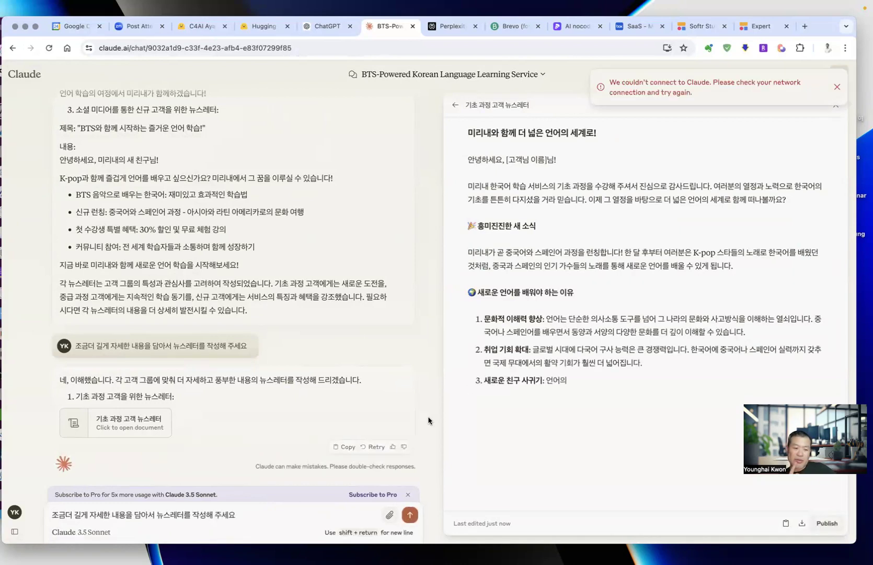
# Review Claude's longer newsletter documents for beginner, intermediate and new customers, and switch to the newsletter planning presentation in Pitch.
pyautogui.click(716, 183)
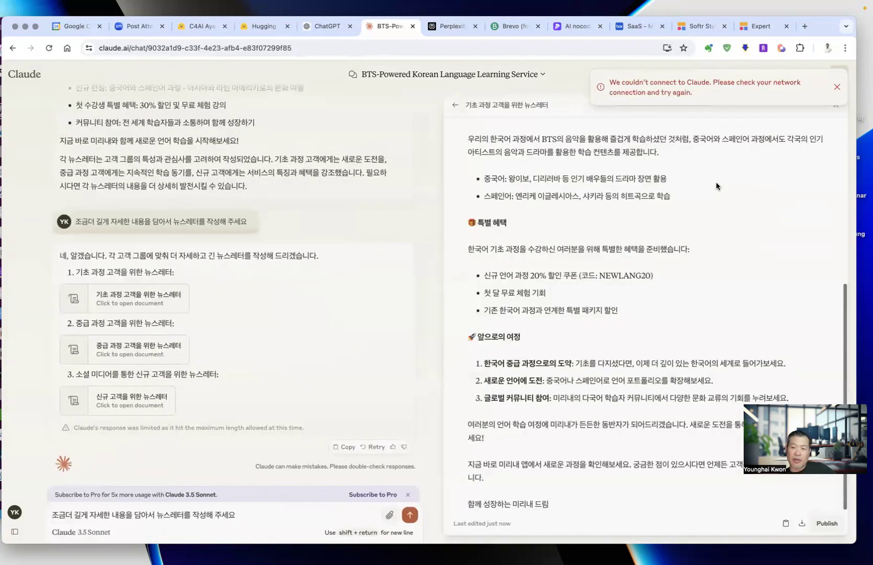
pyautogui.click(173, 351)
pyautogui.click(166, 390)
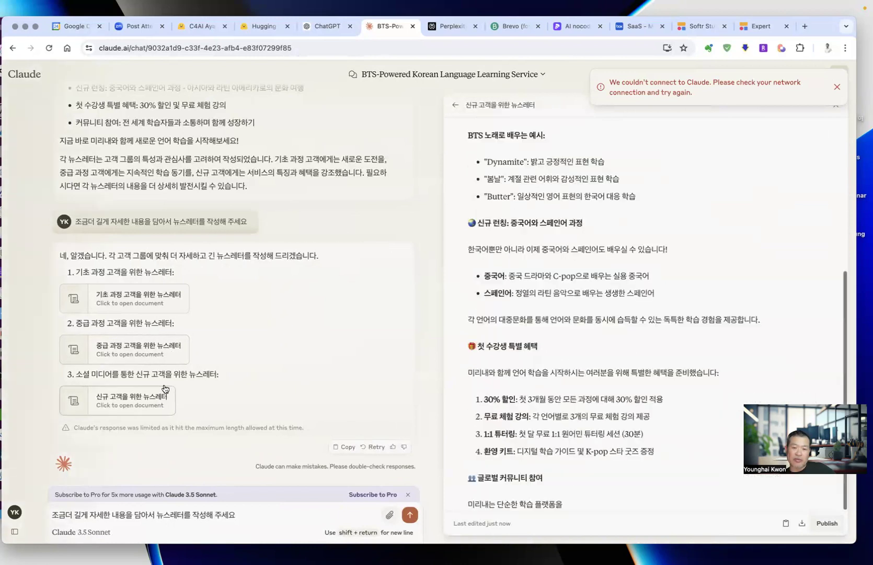
pyautogui.click(165, 352)
pyautogui.click(166, 309)
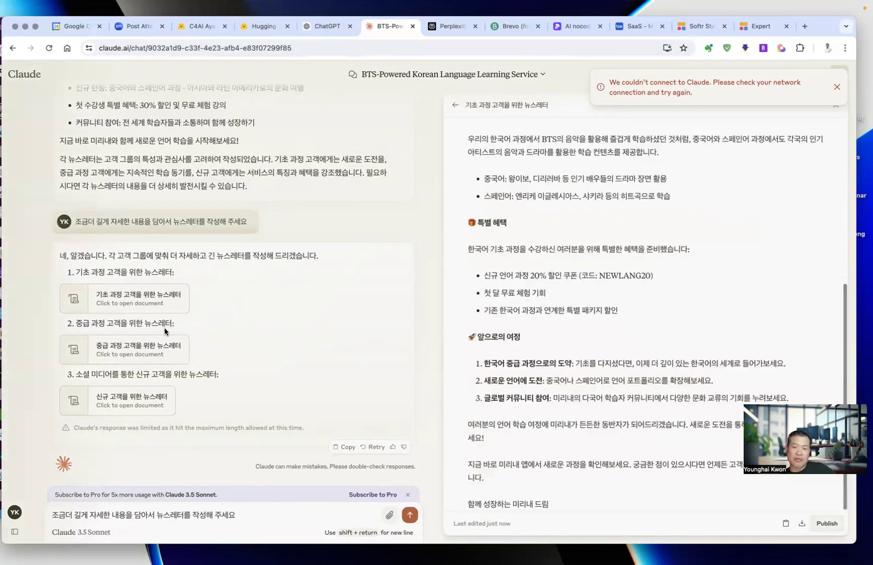
pyautogui.click(166, 351)
pyautogui.click(162, 401)
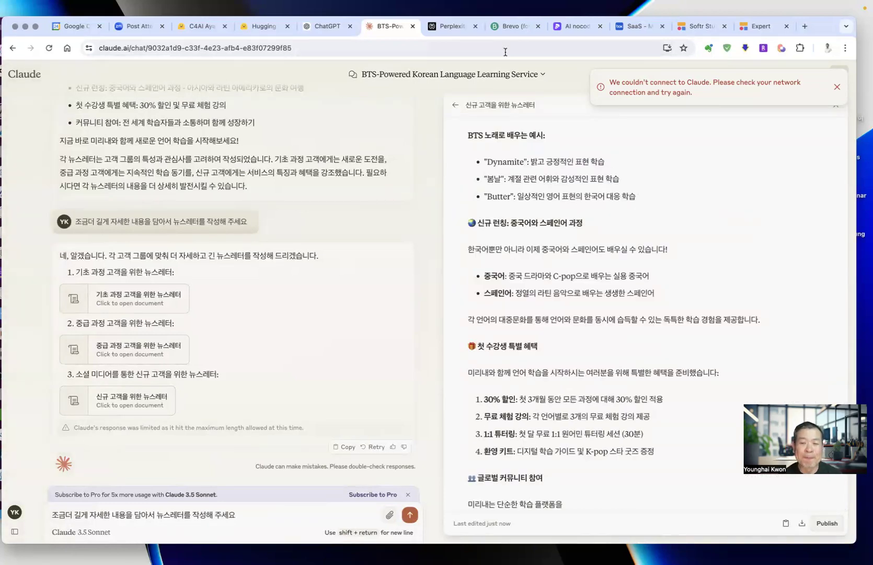
pyautogui.click(574, 30)
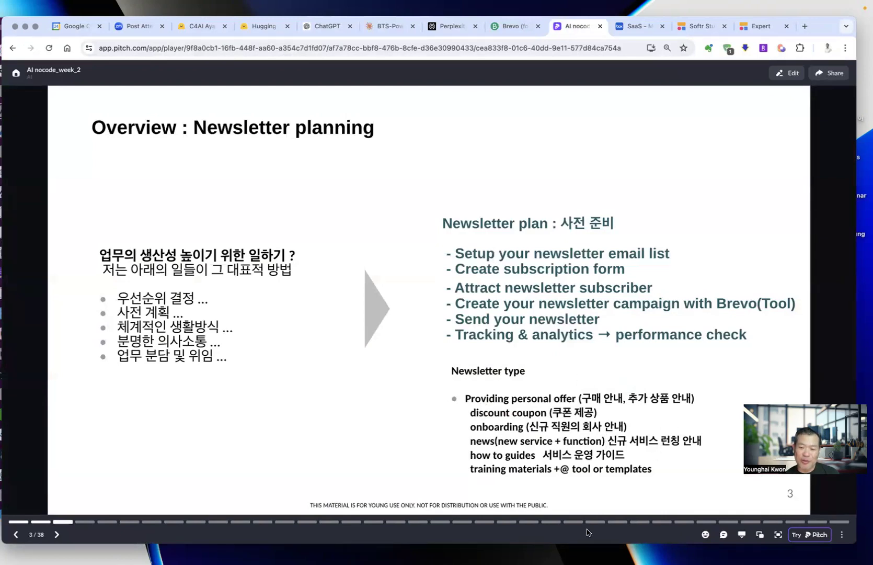
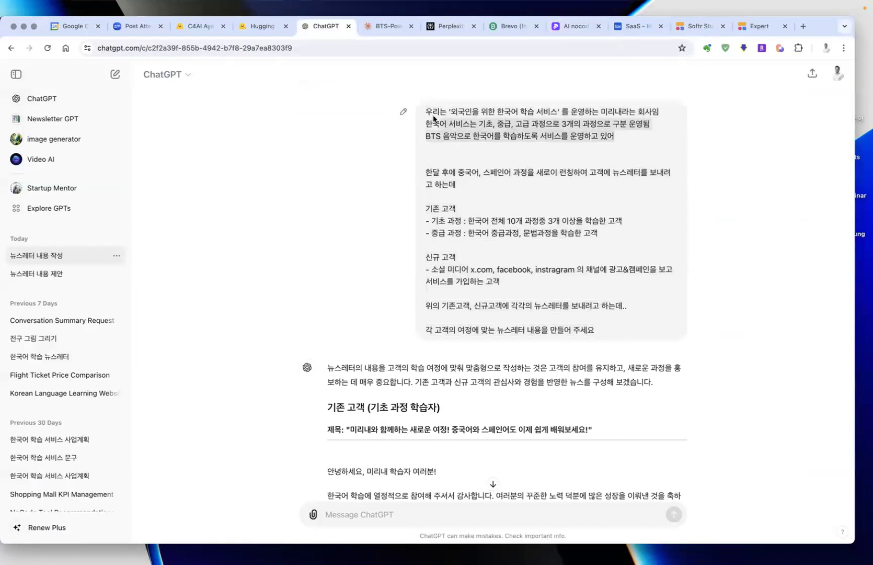
# Start a new ChatGPT chat and reuse the earlier prompt's three-line company introduction, from "우리는 '외국인을 위한" to "운영하고 있어", followed by blank lines.
pyautogui.click(56, 100)
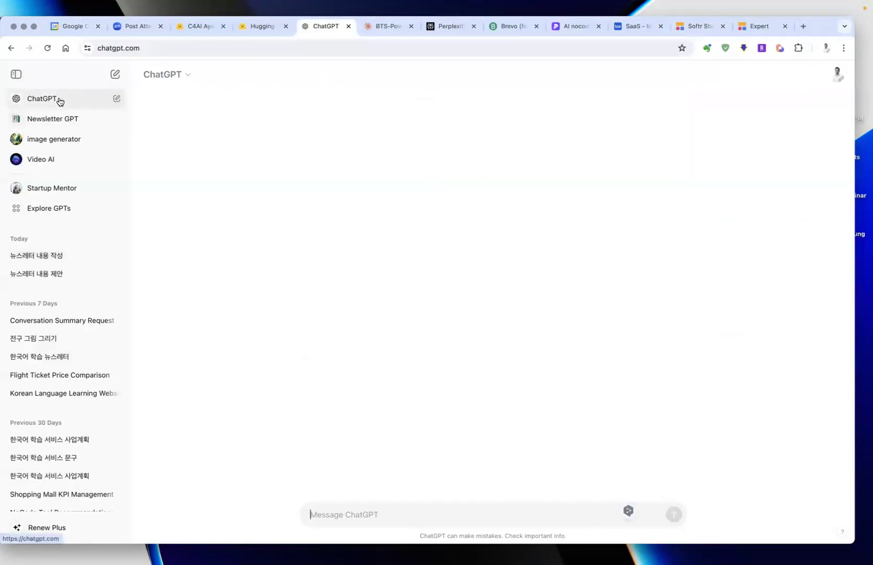
pyautogui.write("우리는 '외국인을 위한 한국어 학습 서비스' 를 운영하는 미리내라는 회사임 한국어 서비스는 기초, 중급, 고급 과정으로 3개의 과정으로 구분 운영됨 BTS 음악으로 한국어를 학습하도록 서비스를 운영하고 있어")
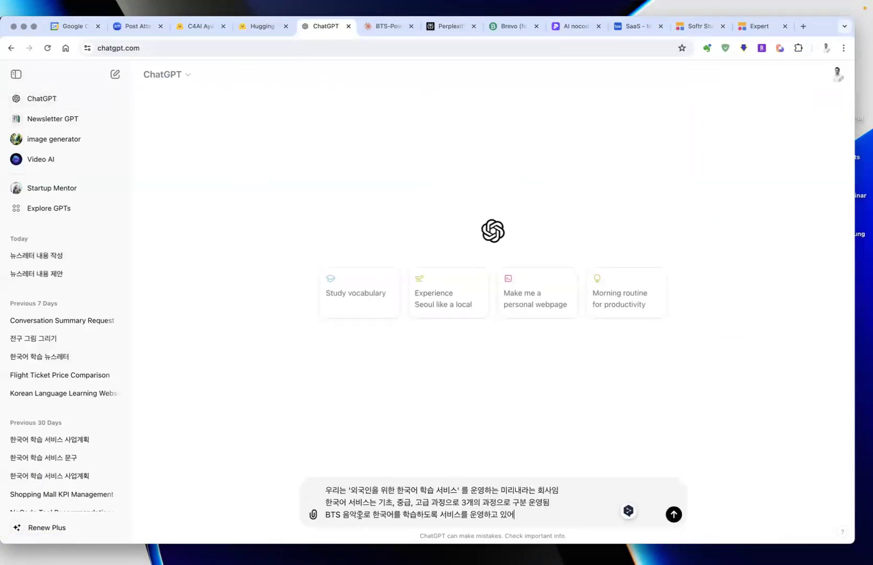
pyautogui.hotkey('shift', 'Return')
pyautogui.hotkey('shift', 'Return')
pyautogui.hotkey('shift', 'Return')
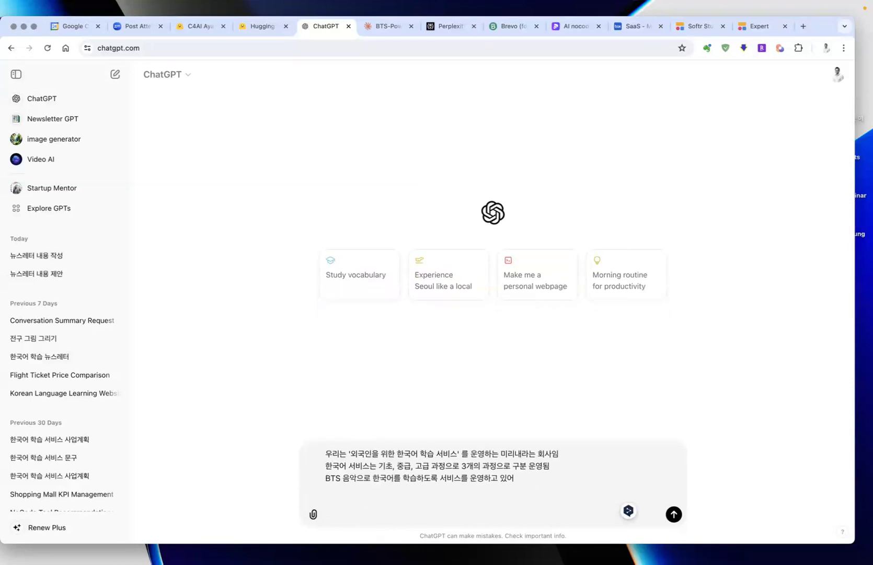
# Add the line "신규가입자 대상 뉴스레터를 보내려고해" to the prompt below the company introduction, followed by a blank line.
pyautogui.write('신ㄱ')
pyautogui.write('갬')
pyautogui.write('ㅣ')
pyautogui.write('ㅂㅈ')
pyautogui.write('ㅏ 대상 뉴스레터르')
pyautogui.write('ㄹ 보내려')
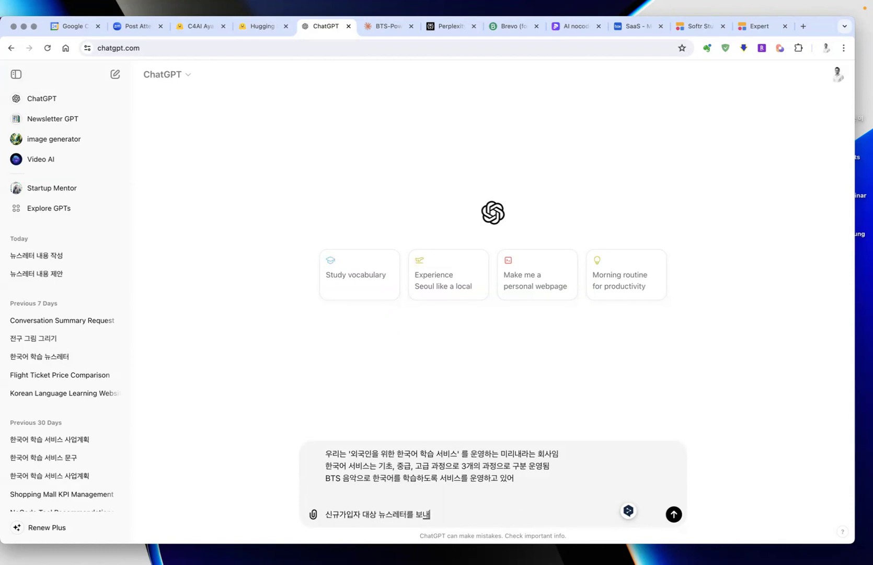
pyautogui.write('곻ㅐ')
pyautogui.hotkey('shift', 'Return')
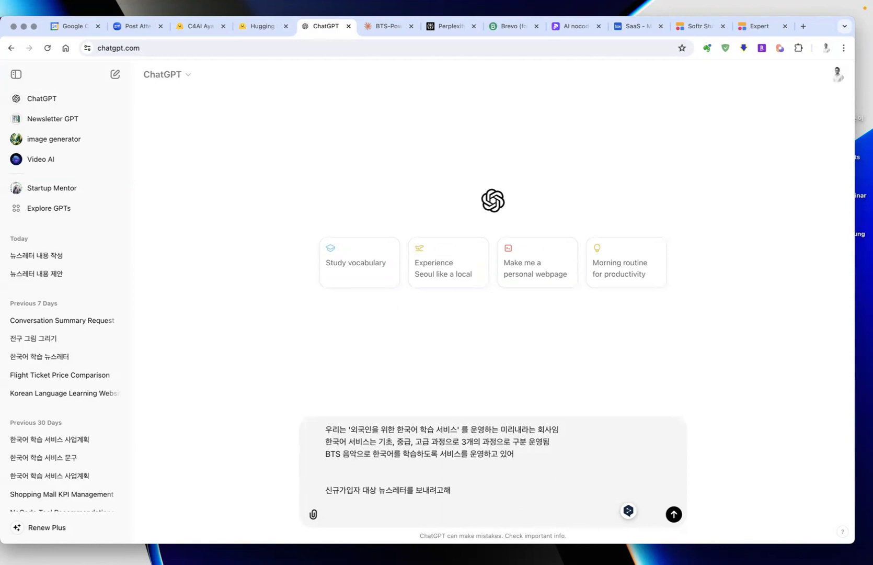
# Add the request "3가지 구분해서 뉴스레터를 작성해 주세요" to the prompt.
pyautogui.write('3가지 구분해서 ')
pyautogui.write('뉴스레')
pyautogui.write('터를 작성해')
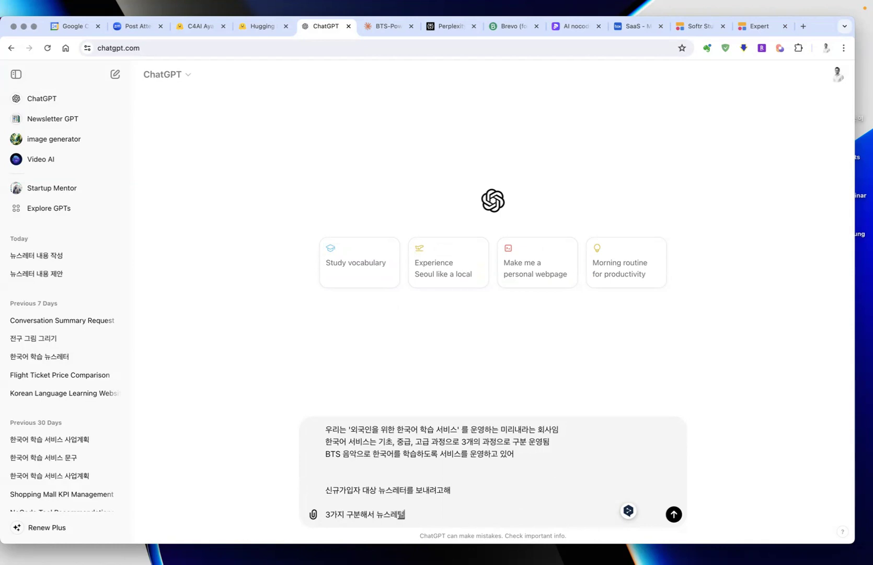
pyautogui.write(' 주세요')
pyautogui.hotkey('shift', 'Return')
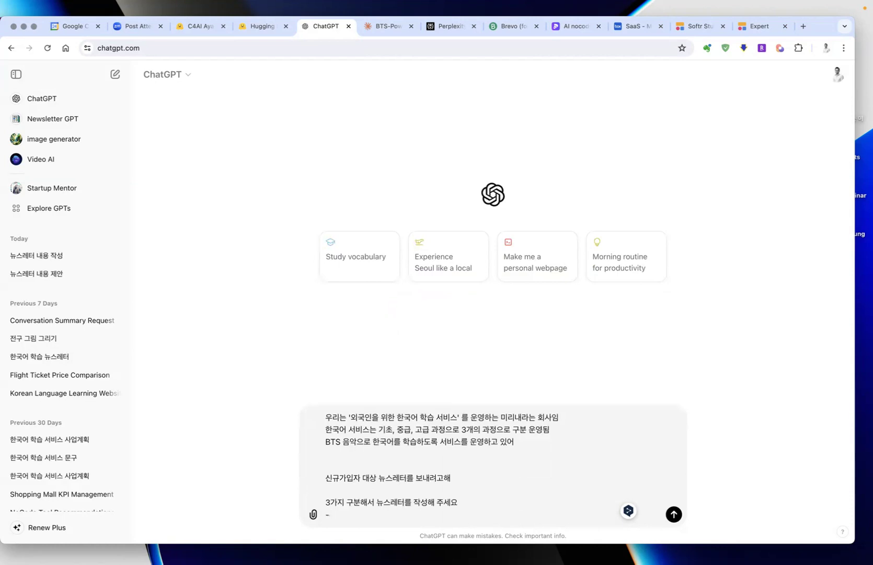
# List the first two newsletter types under the request as "- 환영메일" and "- 3일후 서비스 안내 메일".
pyautogui.write('- 환영메일')
pyautogui.hotkey('shift', 'Return')
pyautogui.write('-')
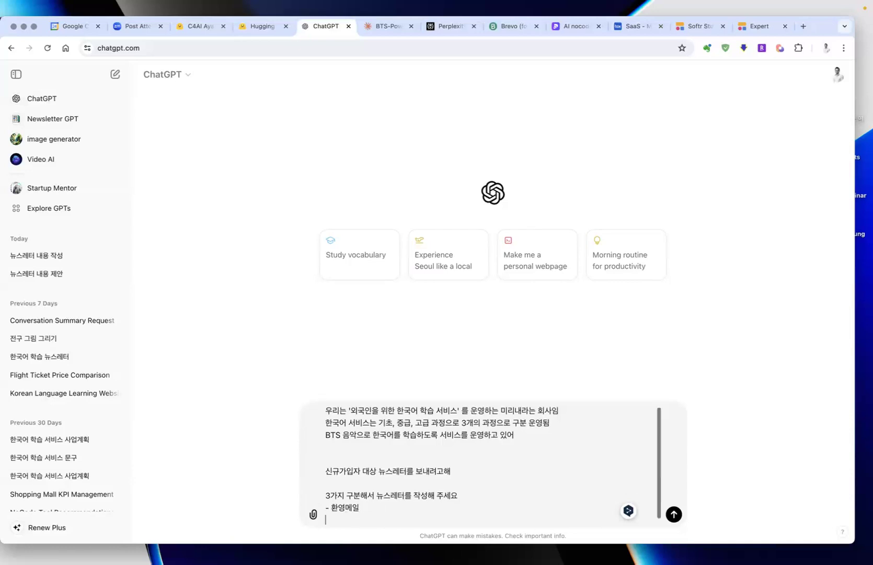
pyautogui.write(' 3일후 서비스 안내')
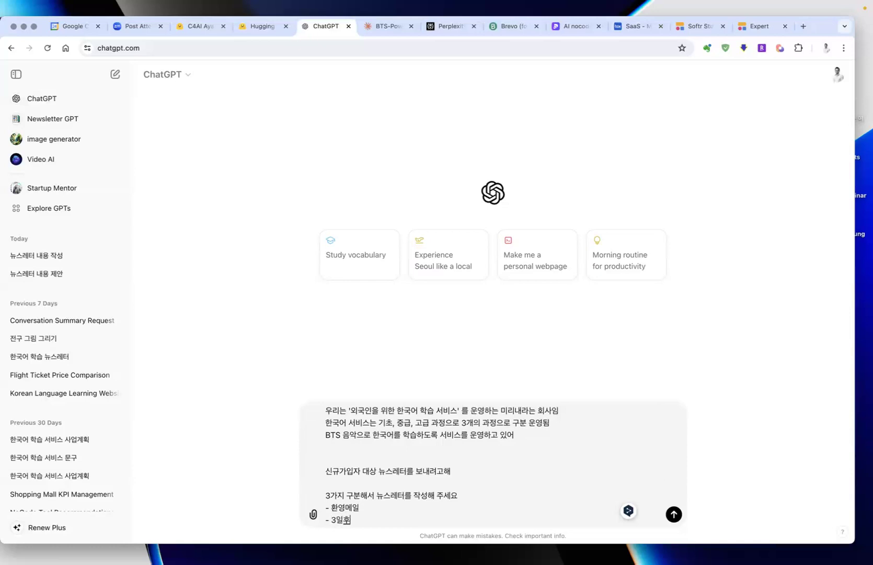
pyautogui.write(' 메일')
pyautogui.hotkey('shift', 'Return')
# Add the third item "- 5일 후 잘 사용하는 사용자의 예시 내용을 담아서 뉴스레터 예시를 작성해 주세요" and submit the prompt.
pyautogui.write('- 5일')
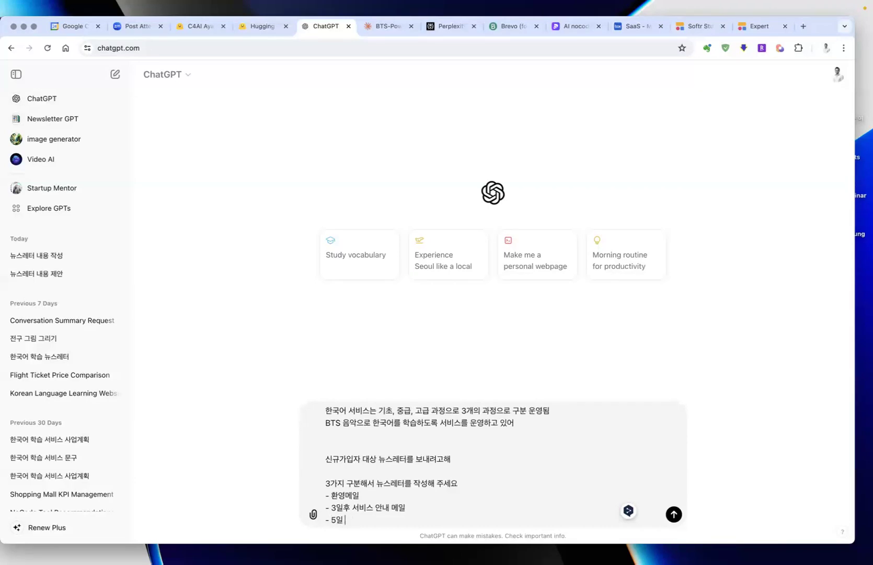
pyautogui.write(' 후 잘 사용하는')
pyautogui.write(' 사용자의')
pyautogui.write(' 예시')
pyautogui.write(' 내용을 담아서')
pyautogui.write(' 뉴스레')
pyautogui.write('터')
pyautogui.write(' 예시를 작성')
pyautogui.write('작성해 주세요')
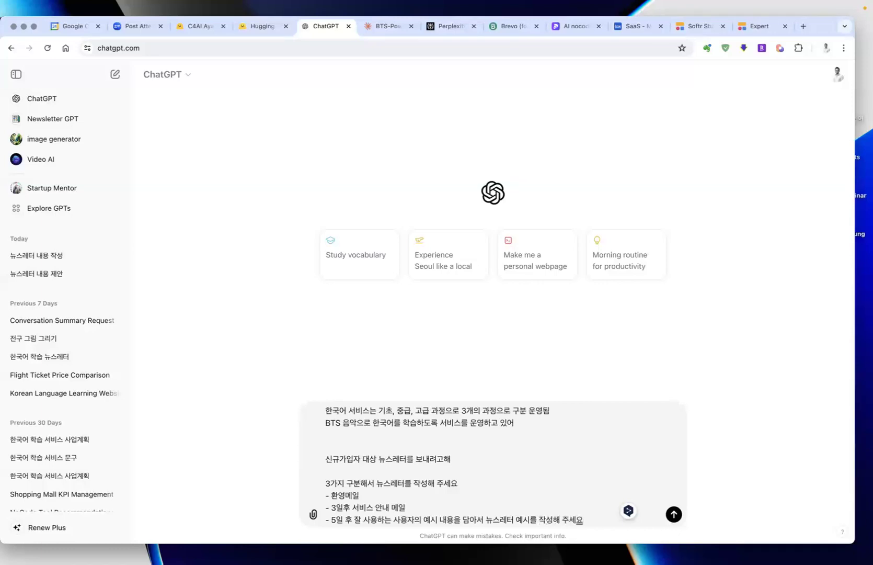
pyautogui.press('Return')
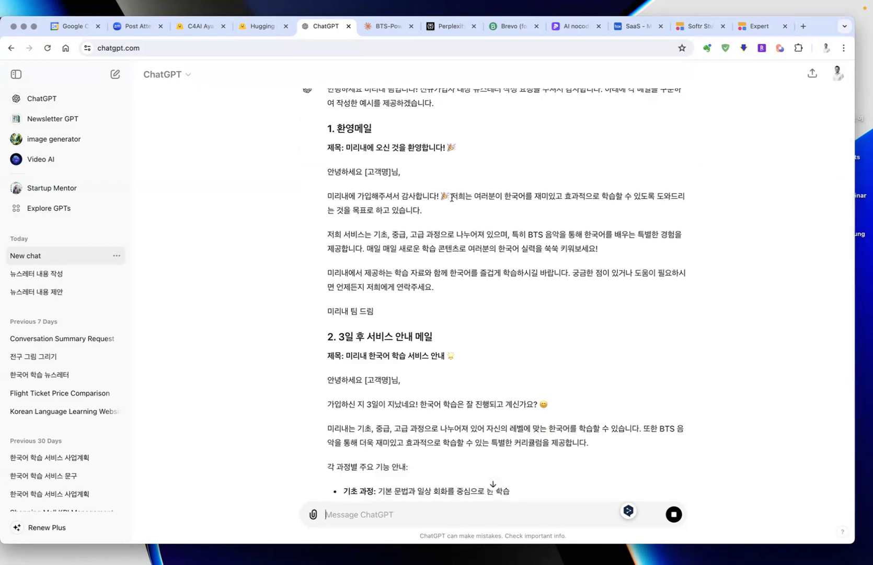
# Read through the welcome email in ChatGPT's response, from its title and greeting to the team sign-off.
pyautogui.scroll(1, 462, 244)
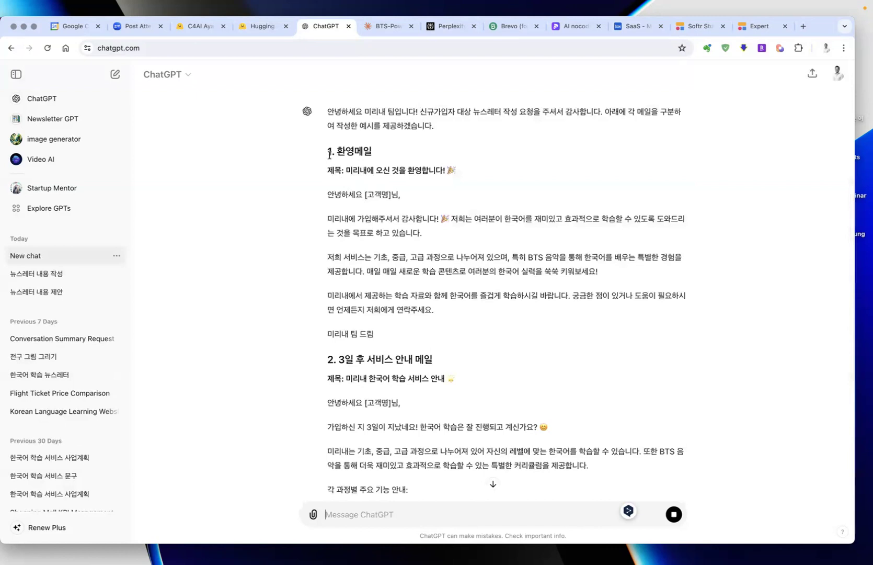
pyautogui.moveTo(329, 150); pyautogui.dragTo(380, 156)
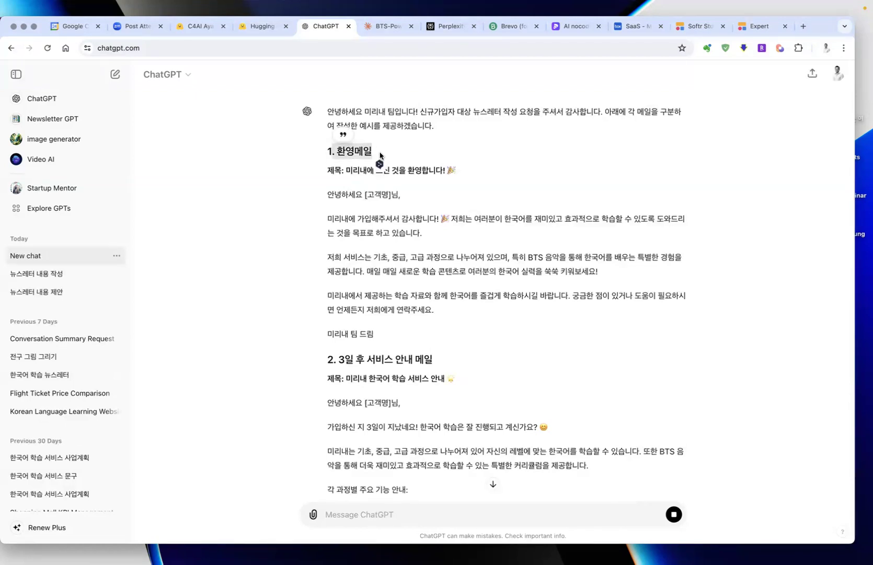
pyautogui.click(402, 173)
pyautogui.scroll(1, 369, 198)
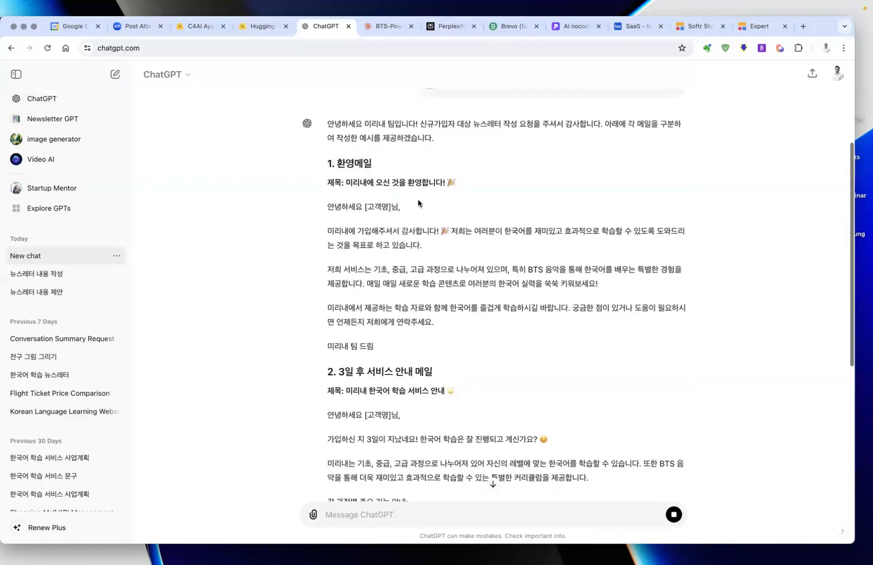
pyautogui.moveTo(498, 180); pyautogui.dragTo(411, 283)
pyautogui.moveTo(391, 350); pyautogui.dragTo(328, 344)
pyautogui.click(425, 349)
pyautogui.scroll(-1, 427, 349)
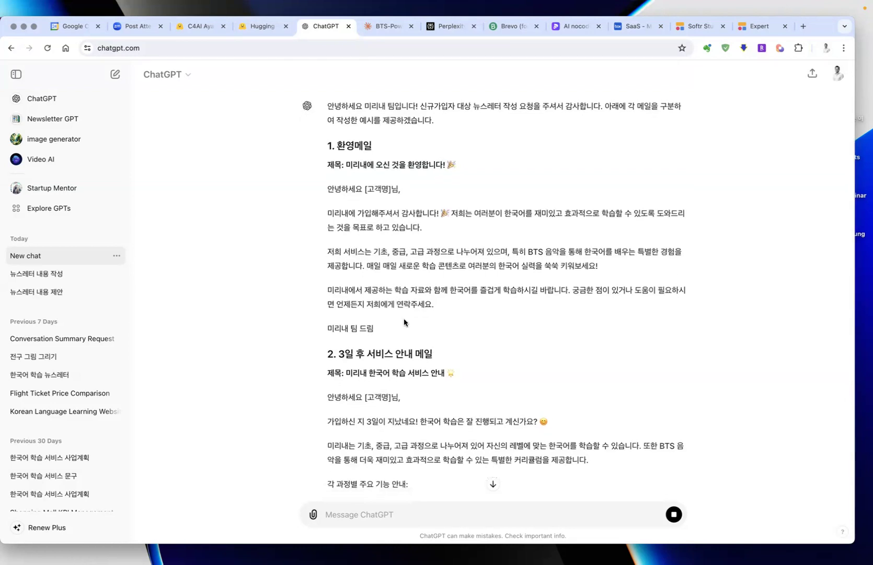
pyautogui.scroll(-2, 405, 319)
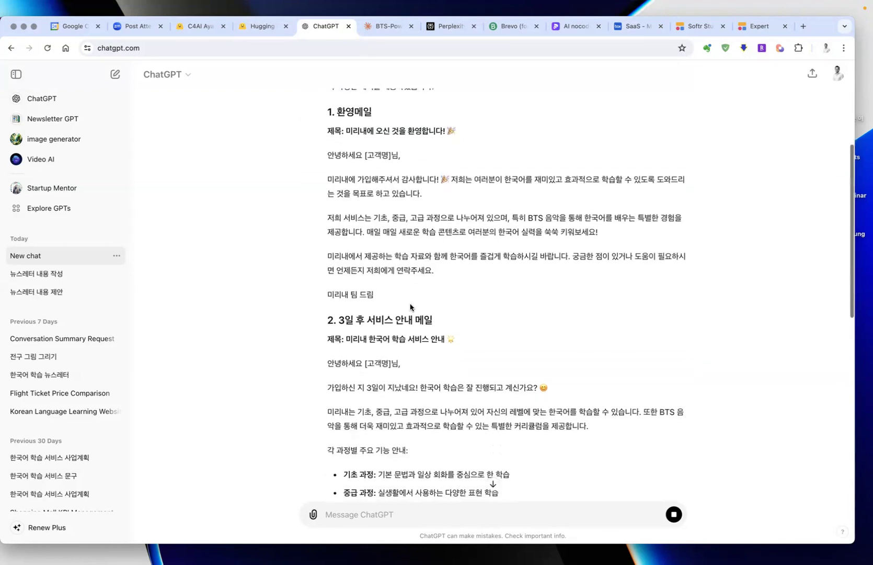
pyautogui.moveTo(450, 271); pyautogui.dragTo(326, 191)
pyautogui.click(326, 191)
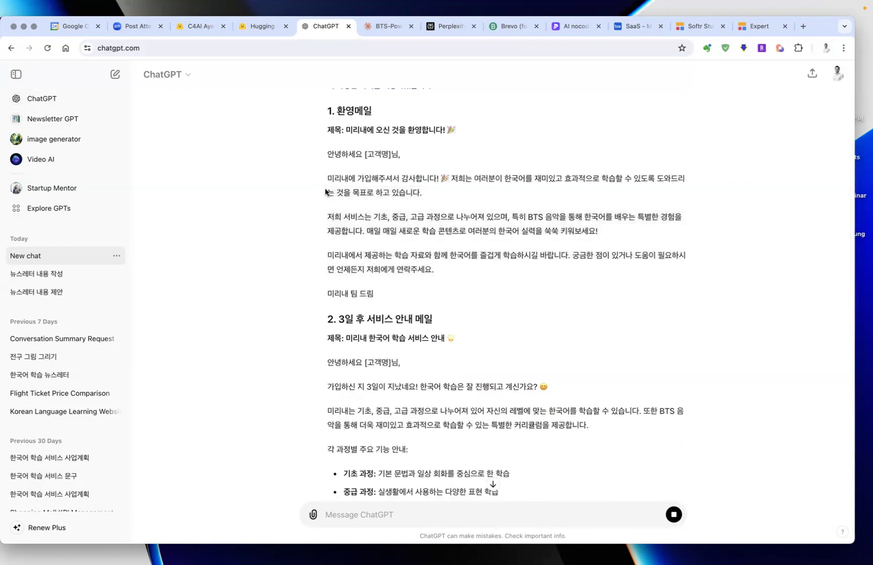
pyautogui.scroll(-1, 549, 255)
pyautogui.moveTo(505, 161); pyautogui.dragTo(512, 259)
pyautogui.click(503, 254)
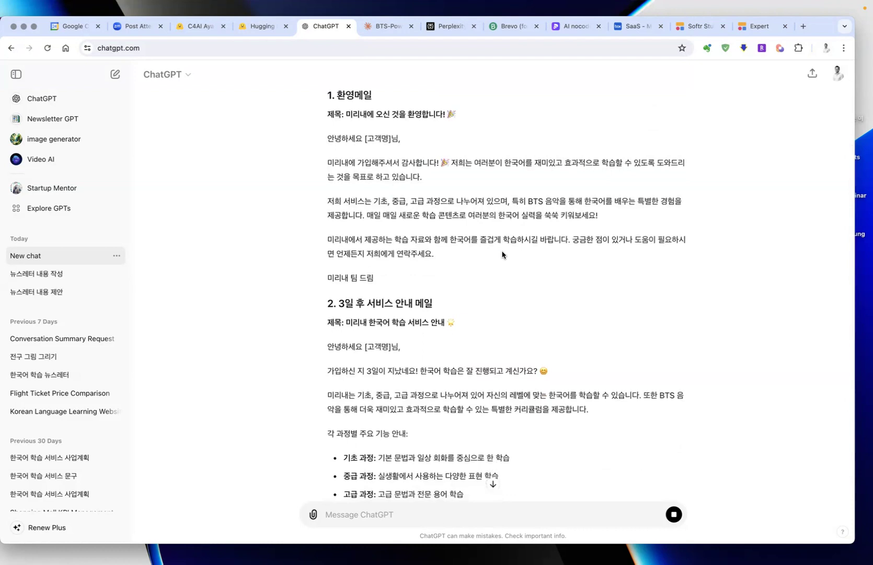
# Read the 3-day service guide email and the 5-day newsletter with its user success stories in ChatGPT's response.
pyautogui.scroll(-5, 502, 255)
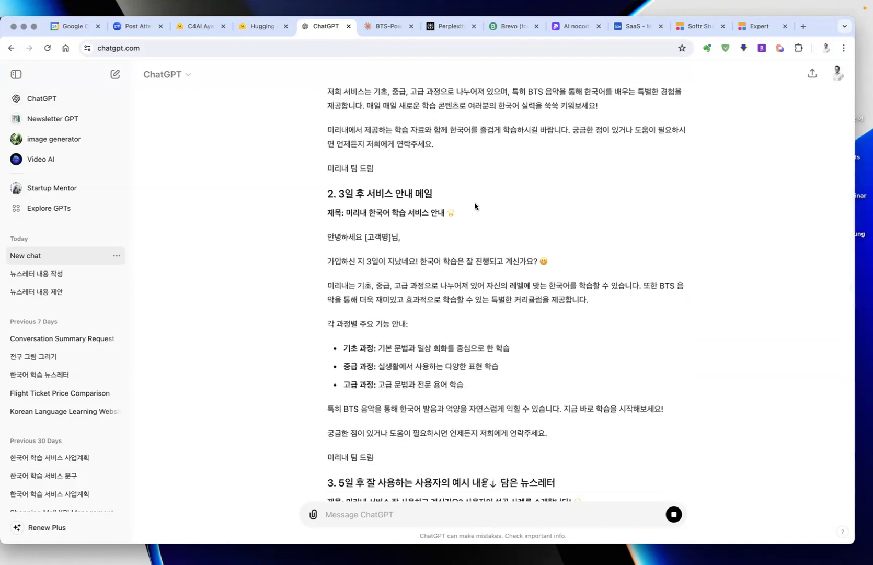
pyautogui.moveTo(474, 202); pyautogui.dragTo(520, 388)
pyautogui.click(543, 370)
pyautogui.scroll(-3, 544, 370)
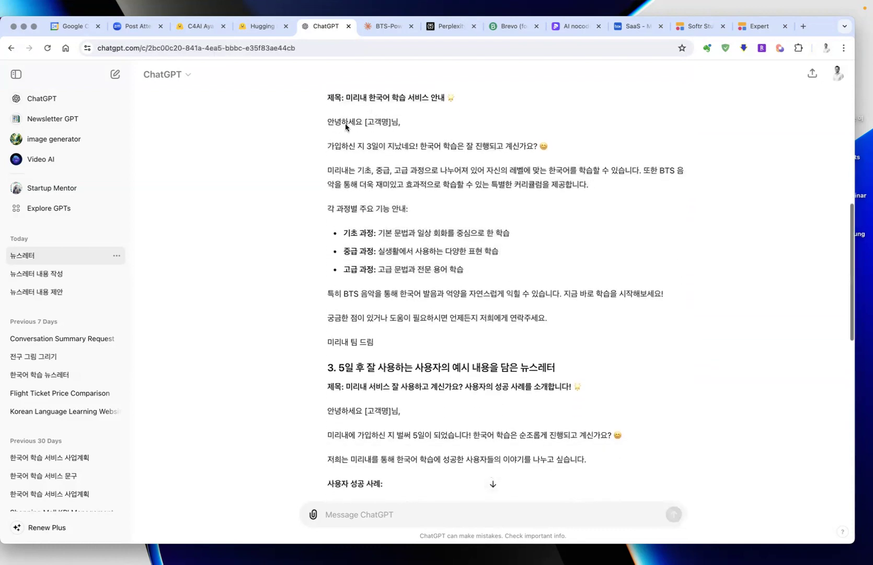
pyautogui.moveTo(338, 110); pyautogui.dragTo(511, 316)
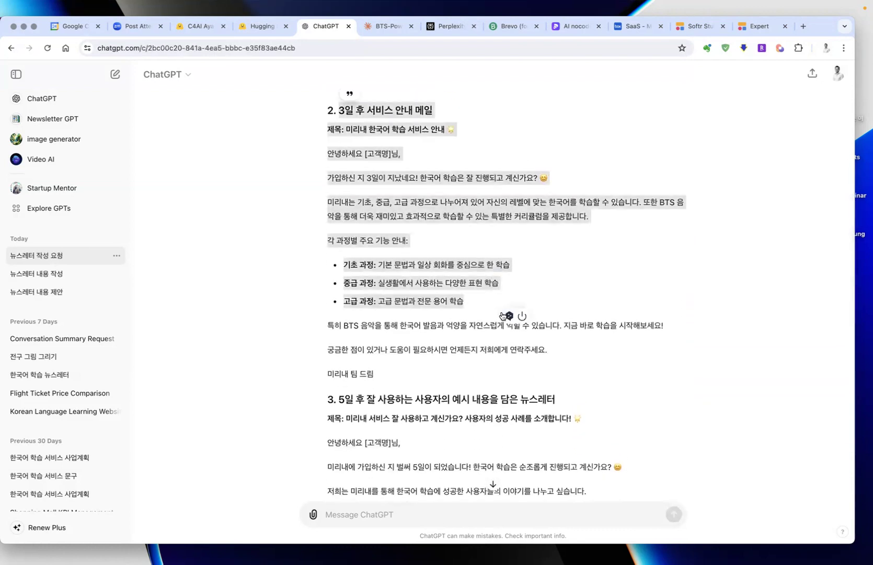
pyautogui.click(373, 268)
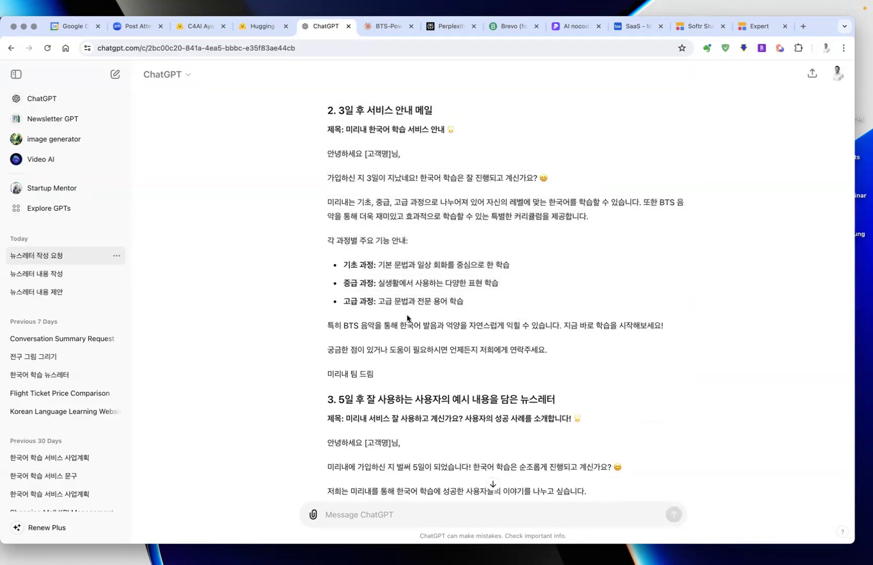
pyautogui.scroll(-1, 407, 318)
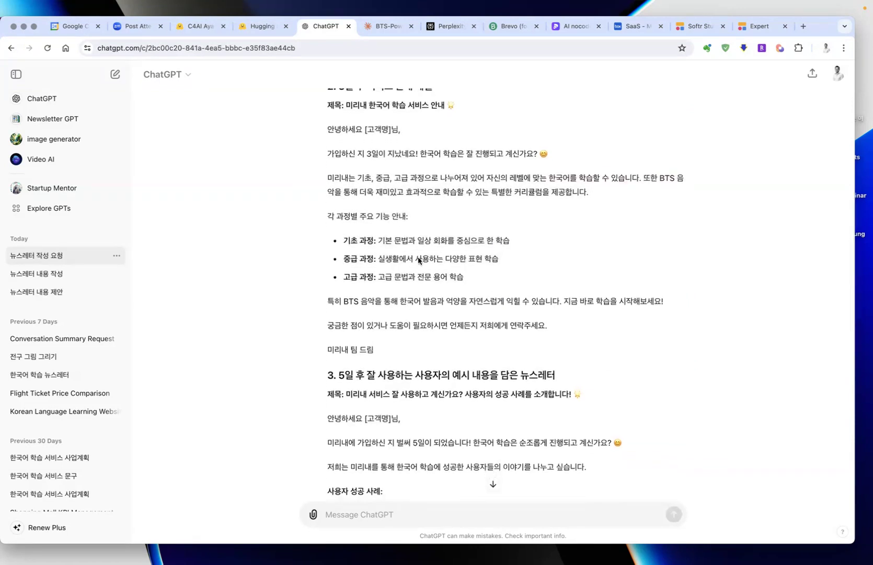
pyautogui.scroll(-5, 421, 262)
pyautogui.scroll(-2, 416, 368)
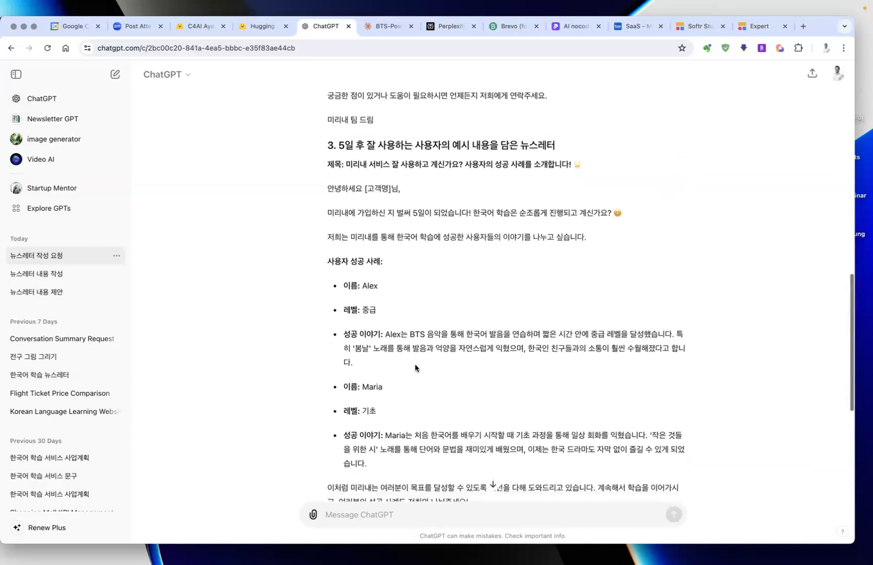
pyautogui.scroll(-2, 402, 354)
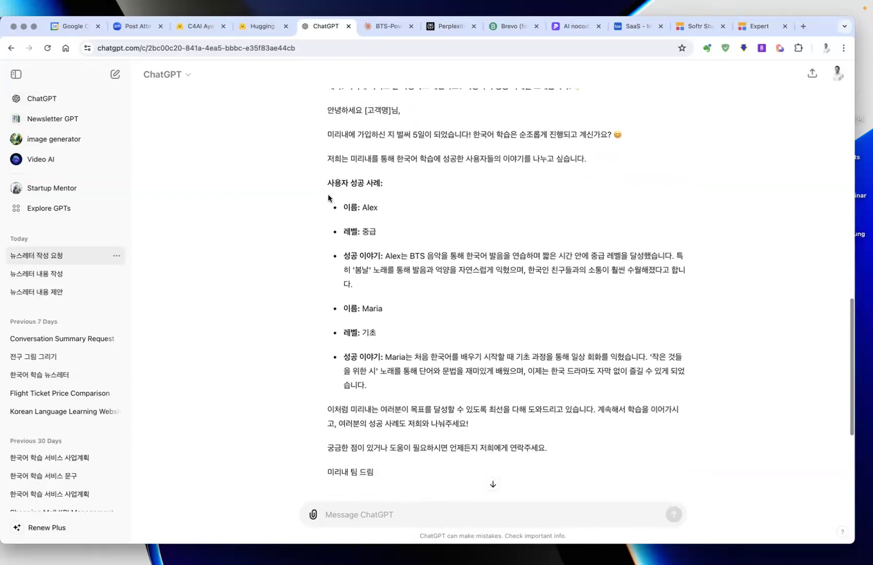
# Review the two user success stories in ChatGPT's 5-day newsletter and the next-step suggestions at the end of the response.
pyautogui.moveTo(327, 185); pyautogui.dragTo(405, 343)
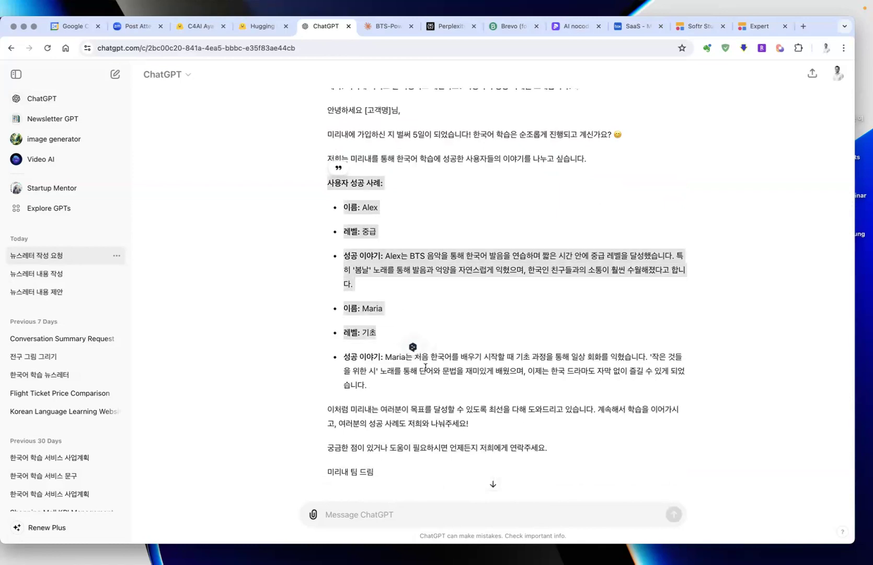
pyautogui.scroll(1, 461, 329)
pyautogui.click(455, 256)
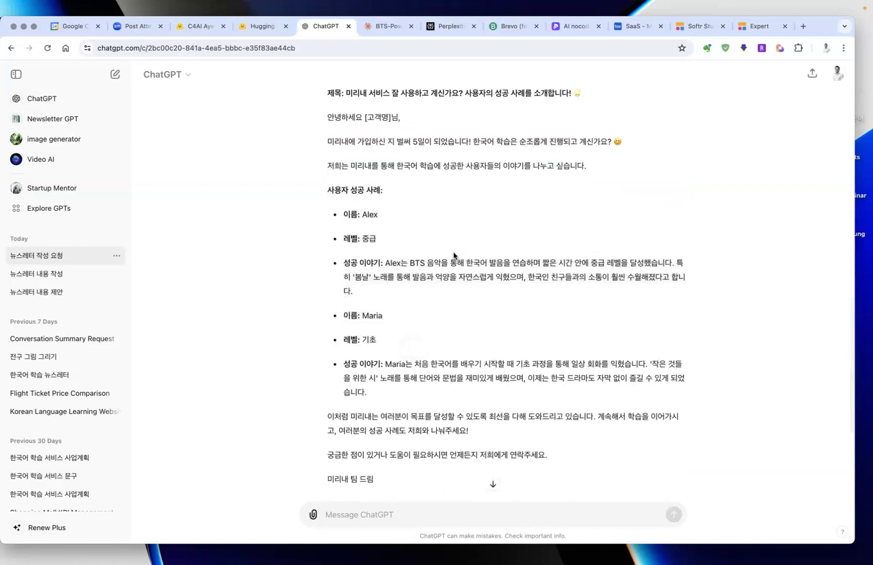
pyautogui.moveTo(445, 237); pyautogui.dragTo(436, 394)
pyautogui.click(436, 394)
pyautogui.scroll(-3, 436, 394)
pyautogui.scroll(-2, 436, 397)
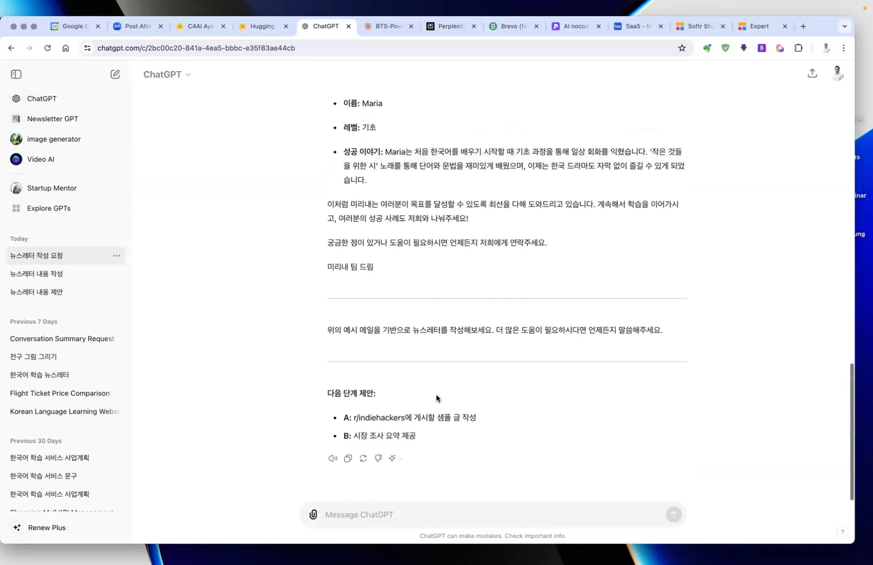
# Copy the full three-newsletter prompt from the start of the ChatGPT conversation.
pyautogui.scroll(20, 446, 360)
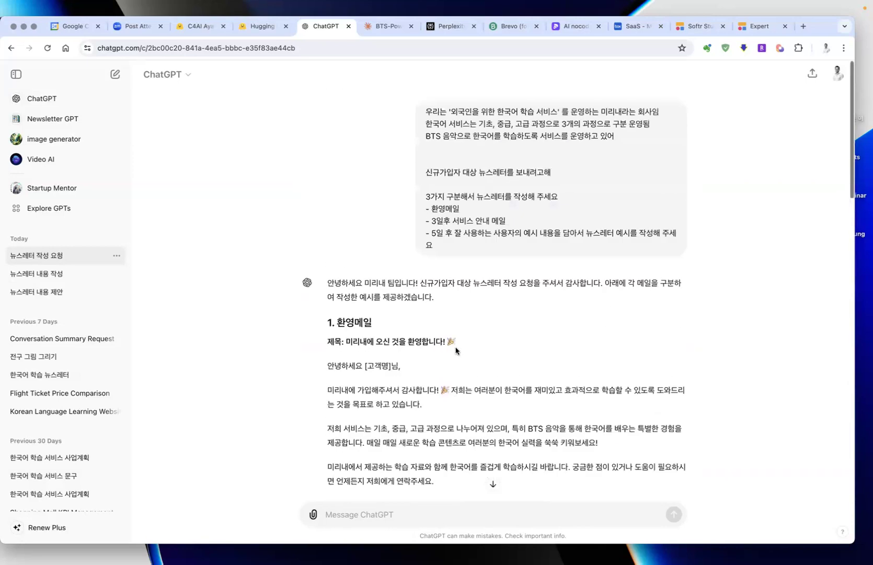
pyautogui.moveTo(439, 256); pyautogui.dragTo(424, 111)
pyautogui.press('super+c')
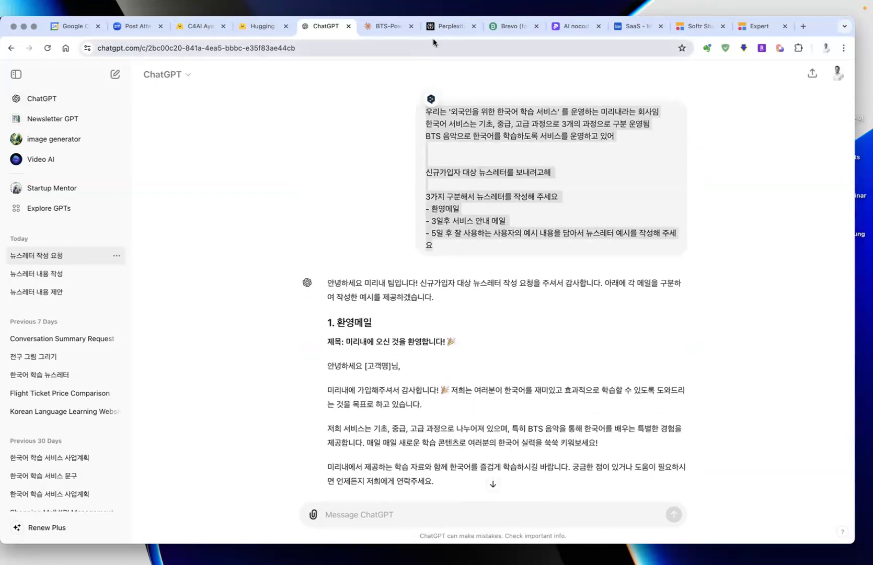
# Switch to Claude, start a new chat and paste the copied newsletter prompt into it.
pyautogui.click(387, 32)
pyautogui.scroll(3, 250, 236)
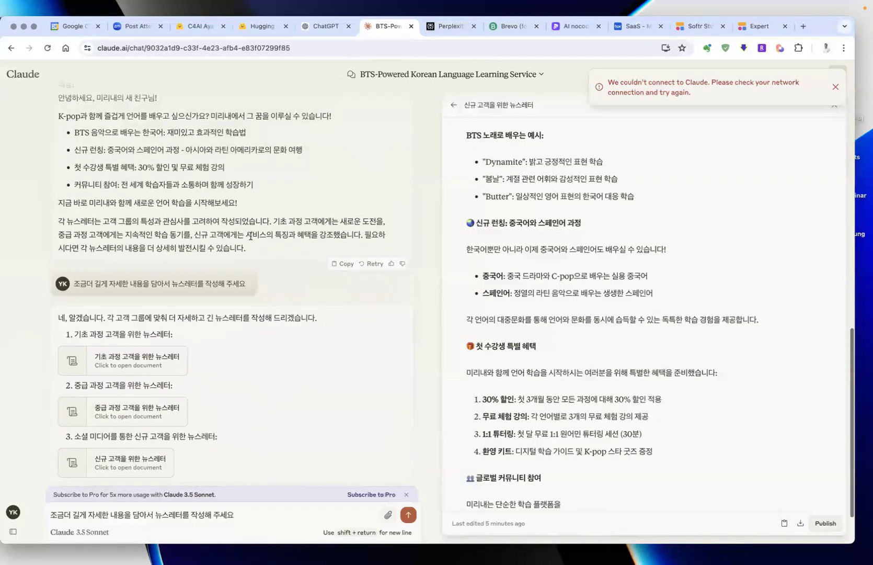
pyautogui.hotkey('ctrl', 'Up')
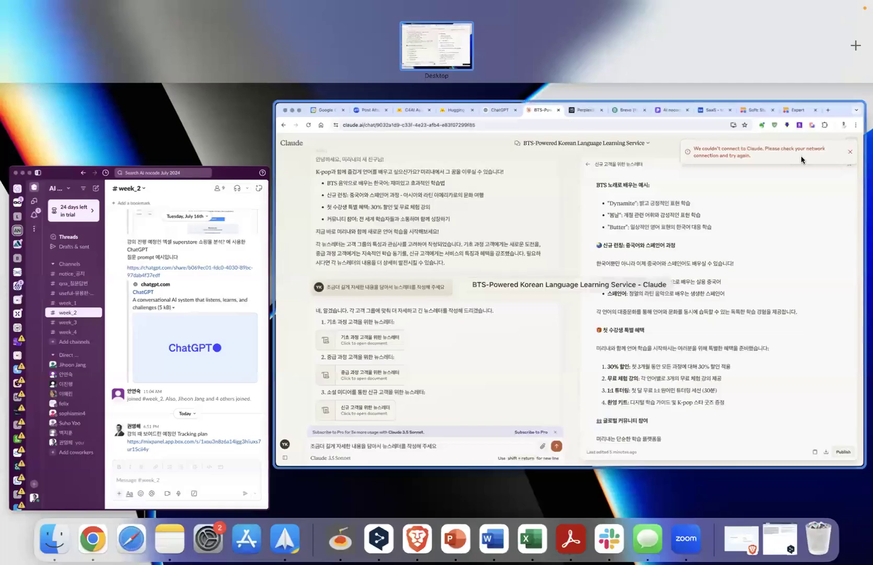
pyautogui.click(800, 192)
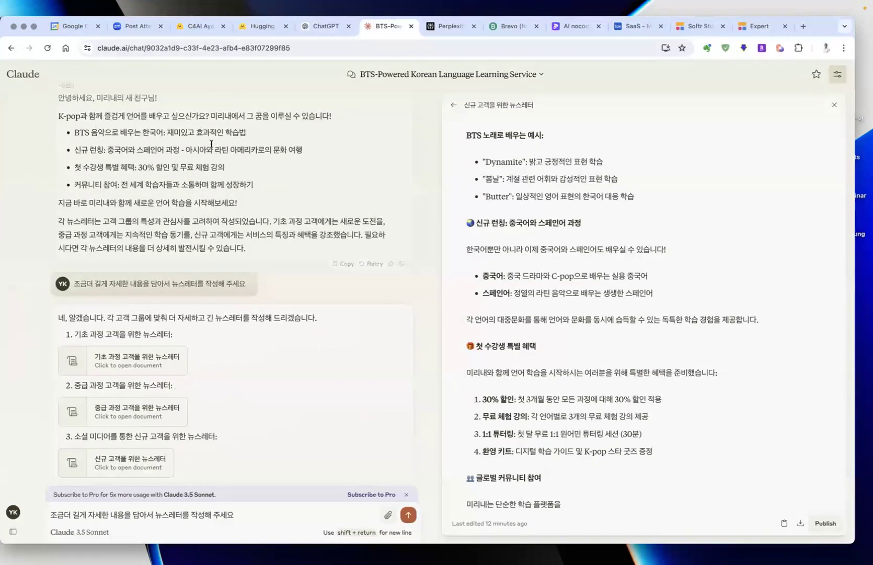
pyautogui.moveTo(5, 98)
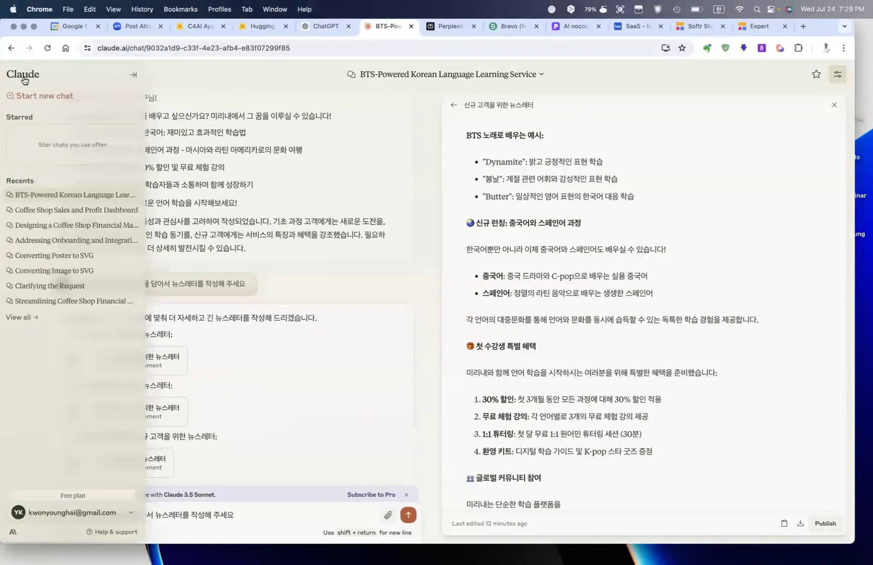
pyautogui.click(22, 77)
pyautogui.press('super+v')
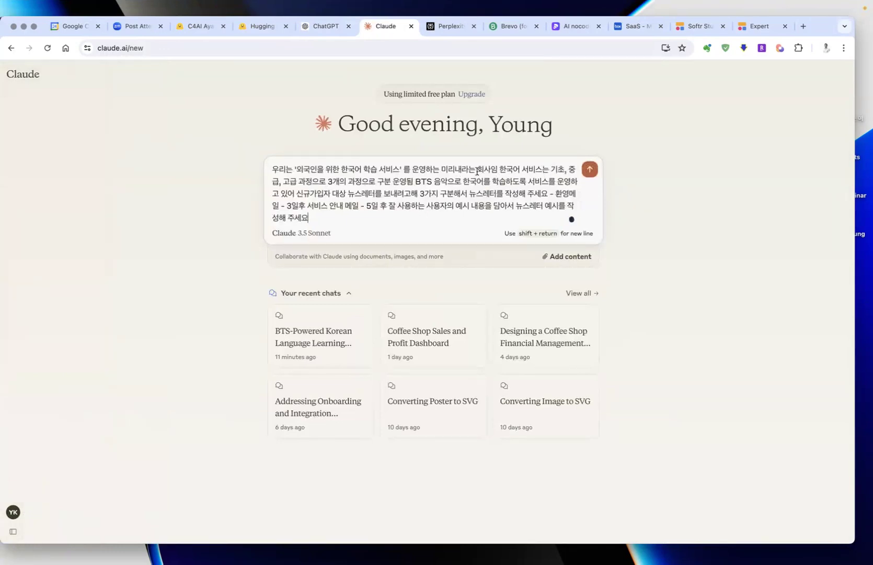
# Separate the company introduction and the sentence about the three course levels into their own paragraphs with blank lines.
pyautogui.click(496, 170)
pyautogui.hotkey('shift', 'Return')
pyautogui.hotkey('shift', 'Return')
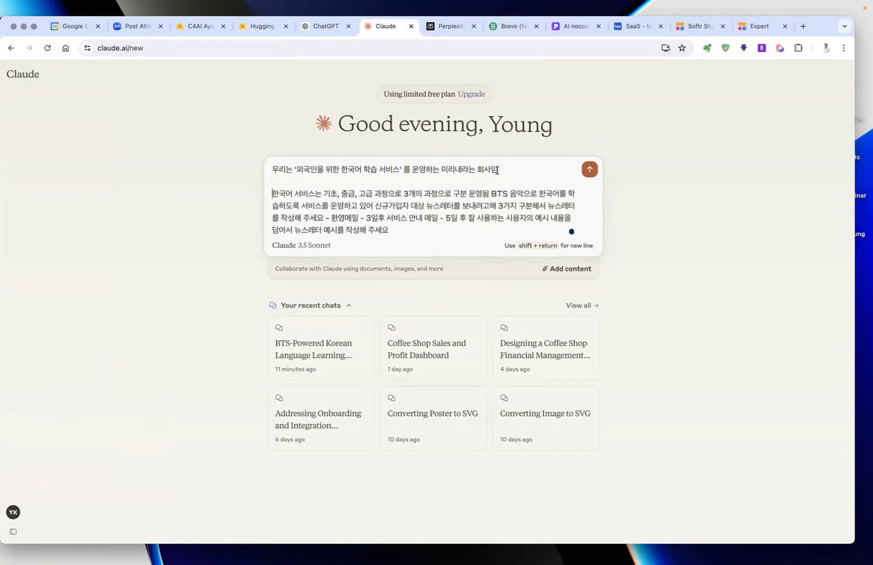
pyautogui.click(491, 193)
pyautogui.hotkey('shift', 'Return')
pyautogui.hotkey('shift', 'Return')
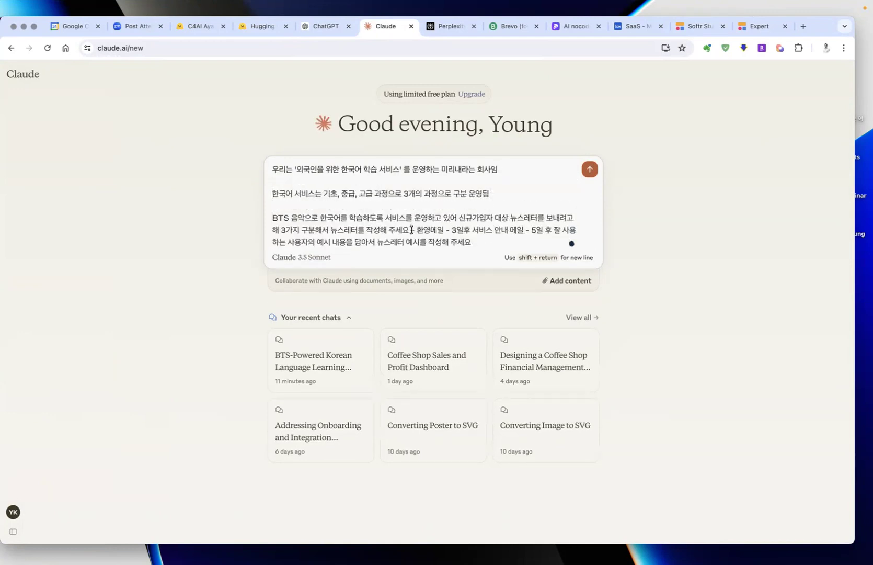
# Set off the newsletter type list and the new-subscriber request as separate paragraphs with blank lines before each.
pyautogui.click(411, 229)
pyautogui.hotkey('shift', 'Return')
pyautogui.hotkey('shift', 'Return')
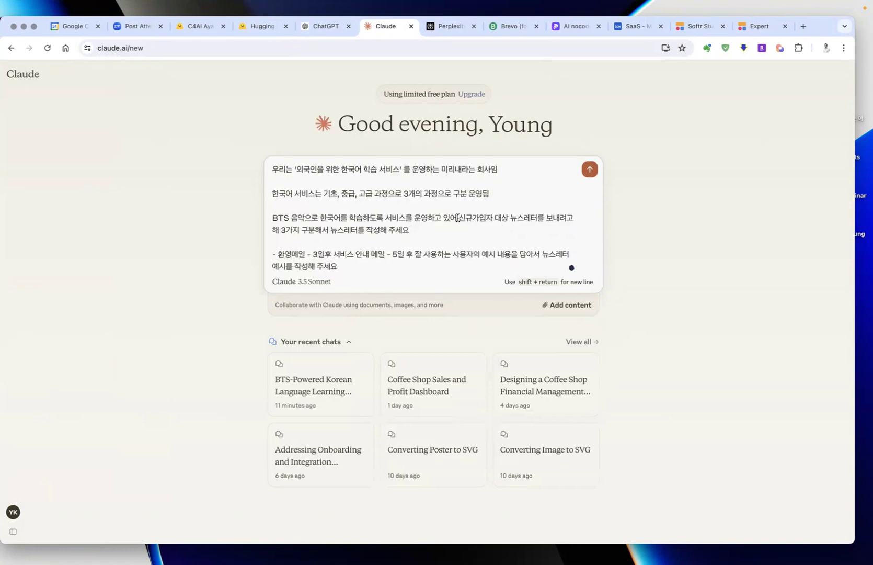
pyautogui.click(460, 217)
pyautogui.hotkey('shift', 'Return')
pyautogui.hotkey('shift', 'Return')
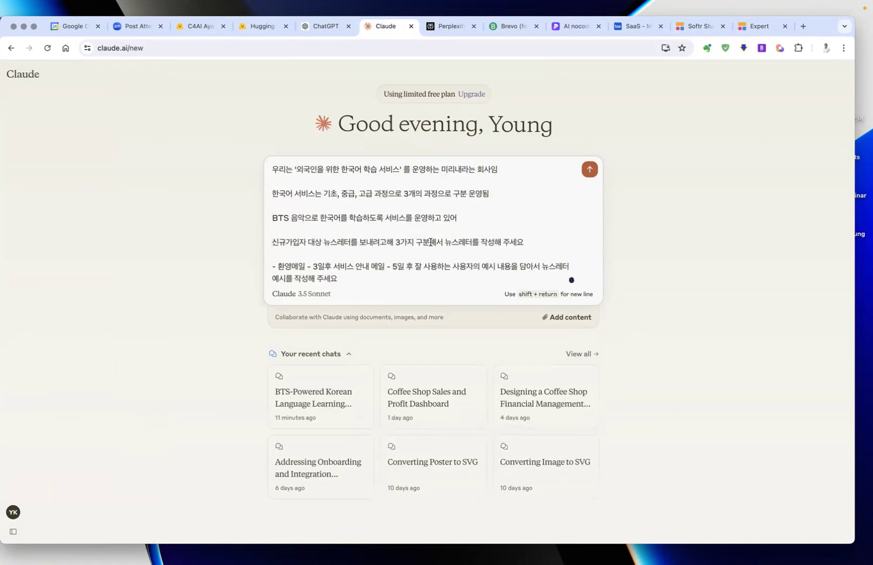
# Put the 3-day and 5-day newsletter items on their own lines in the list and submit the prompt.
pyautogui.click(309, 264)
pyautogui.hotkey('shift', 'Return')
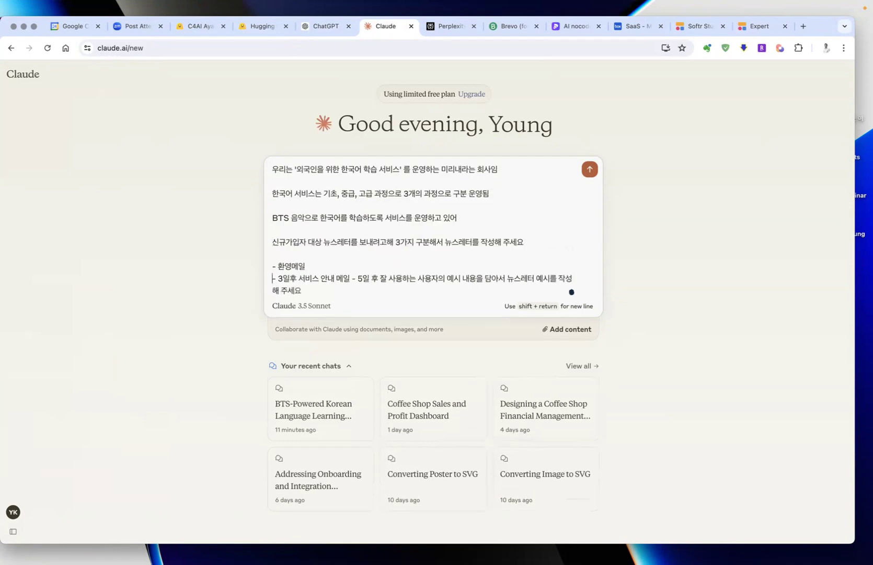
pyautogui.click(352, 280)
pyautogui.hotkey('shift', 'Return')
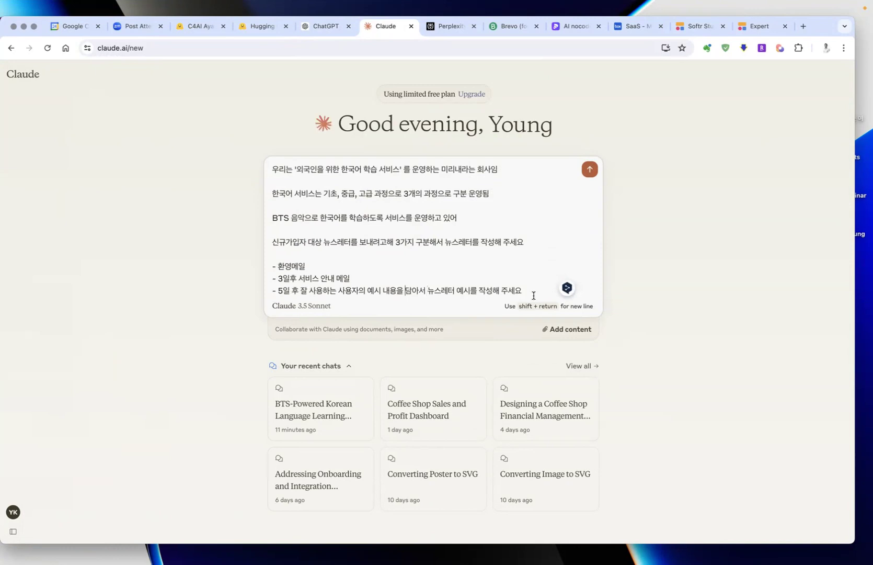
pyautogui.scroll(-1, 539, 290)
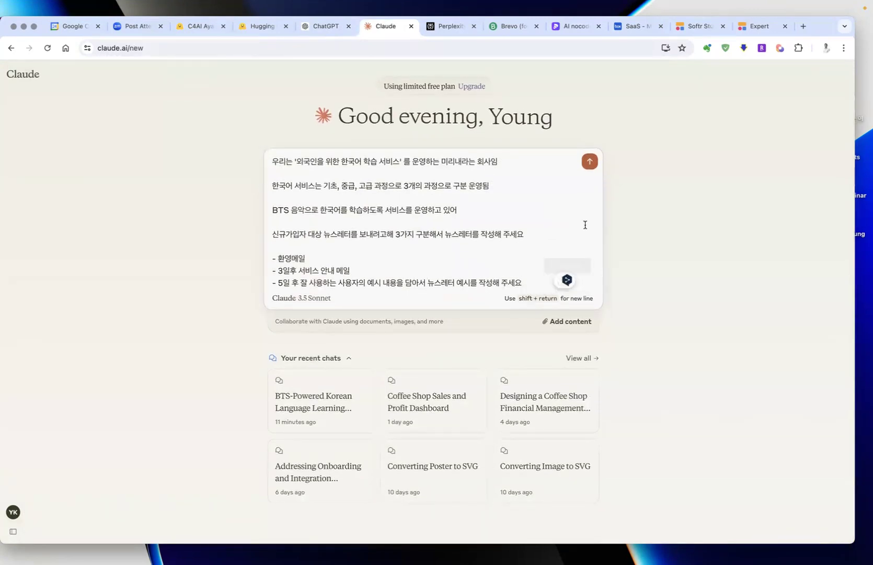
pyautogui.click(590, 161)
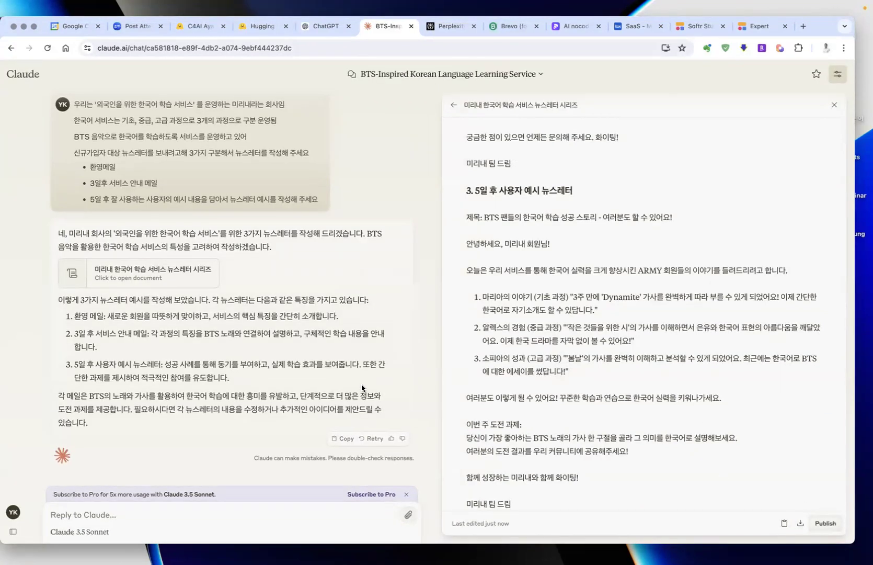
# Return to the start of the generated newsletter series and submit the follow-up "위 3개의 내용을 각각의 템플릿으로 만들어 주세요".
pyautogui.scroll(1, 612, 324)
pyautogui.scroll(10, 611, 324)
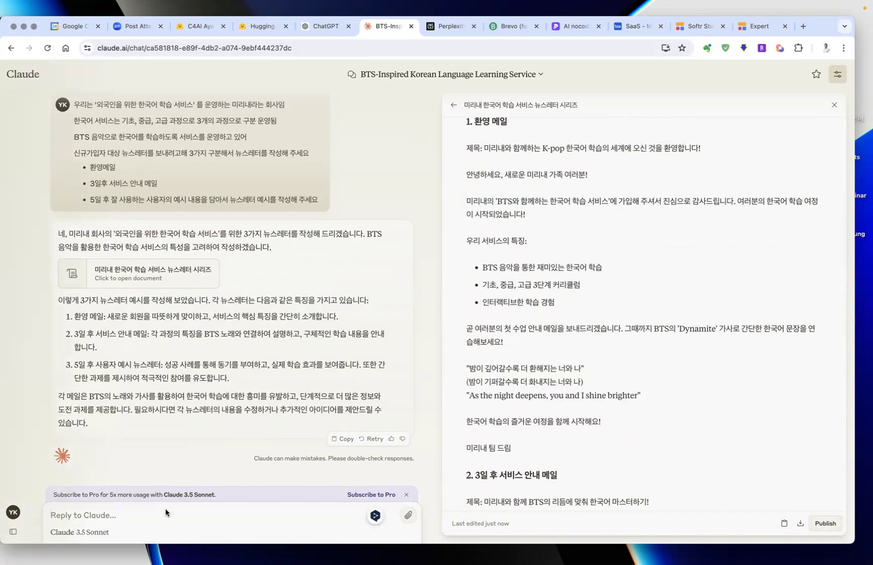
pyautogui.write('위 3개의 내용을 각각의 템플릿으로 만들어 주세요')
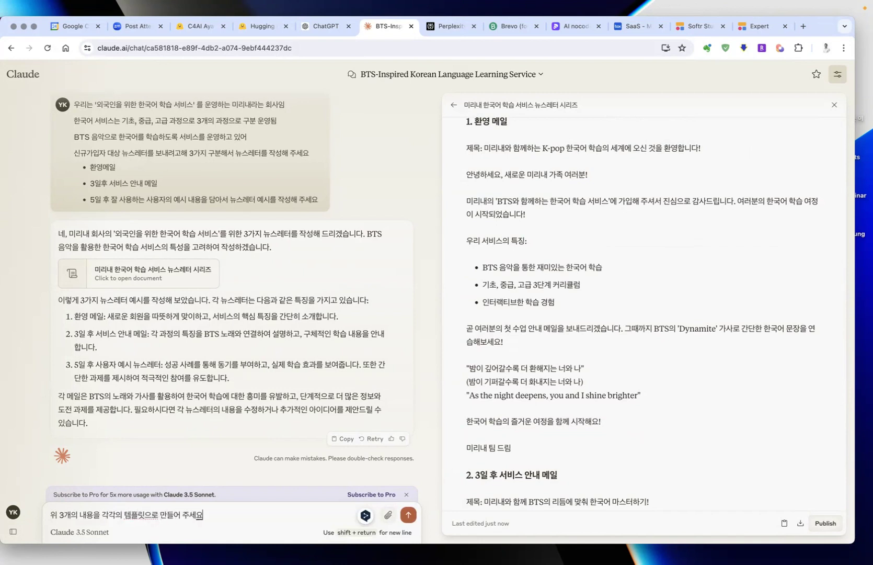
pyautogui.press('Return')
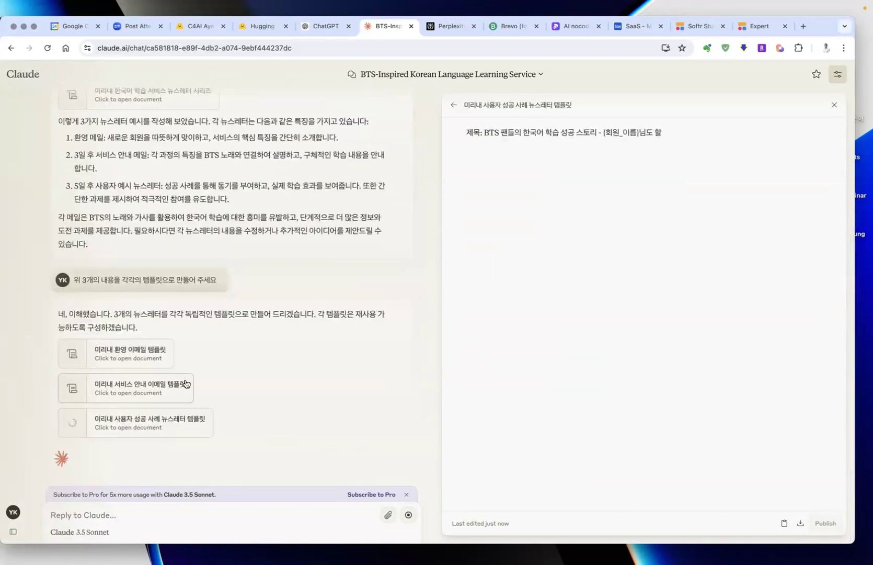
# Open the welcome email, service guide email and user success story templates in turn and examine their contents.
pyautogui.click(144, 359)
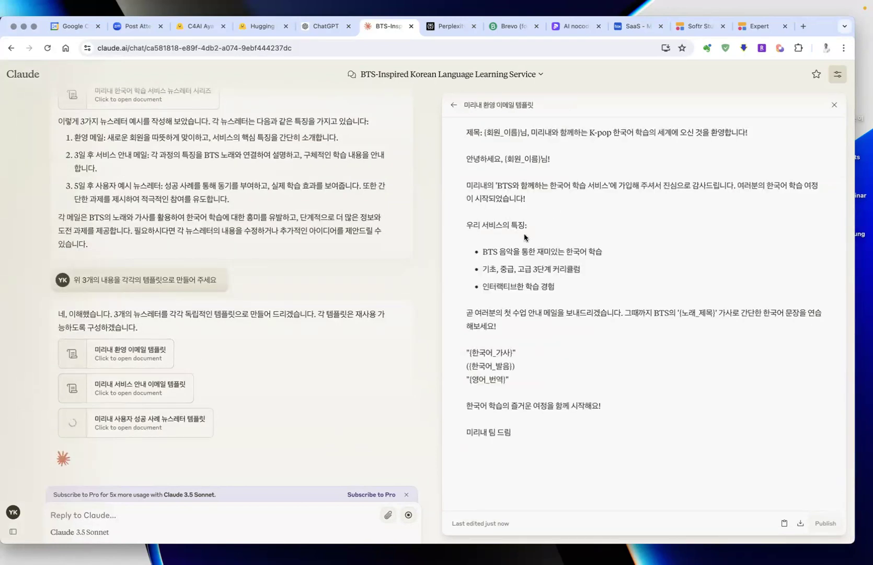
pyautogui.moveTo(484, 251); pyautogui.dragTo(561, 289)
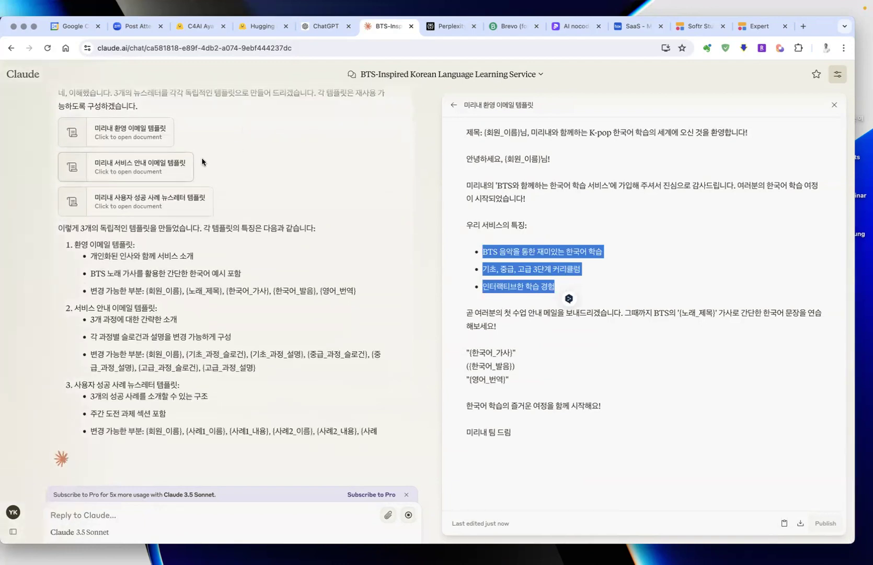
pyautogui.scroll(3, 194, 268)
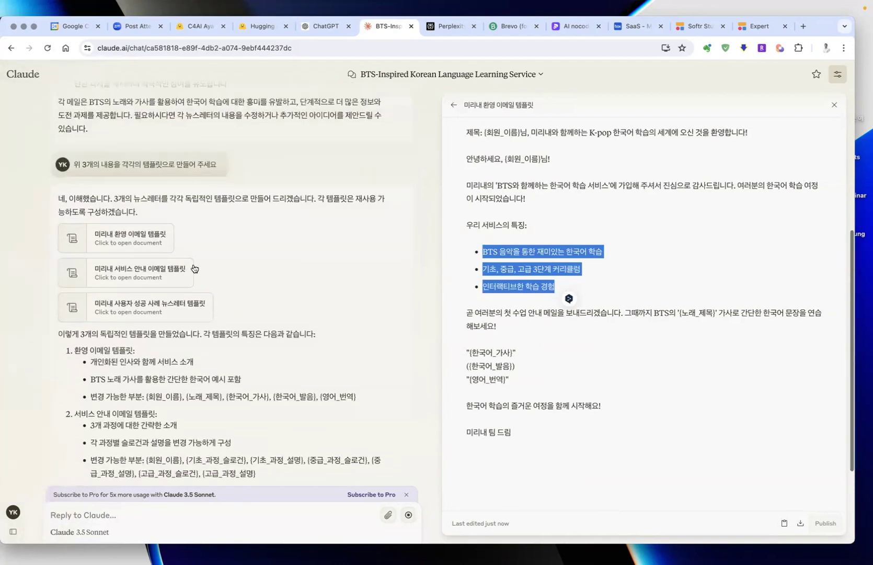
pyautogui.click(177, 276)
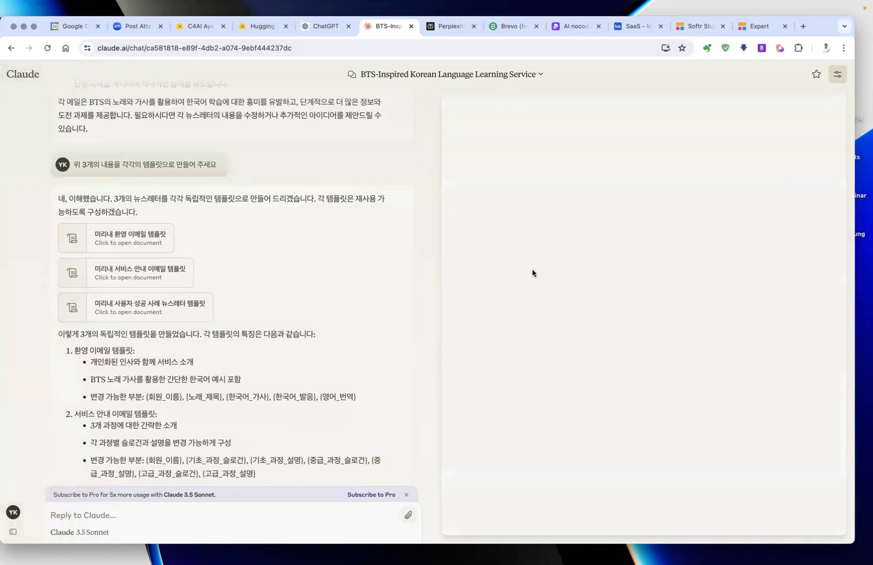
pyautogui.click(176, 281)
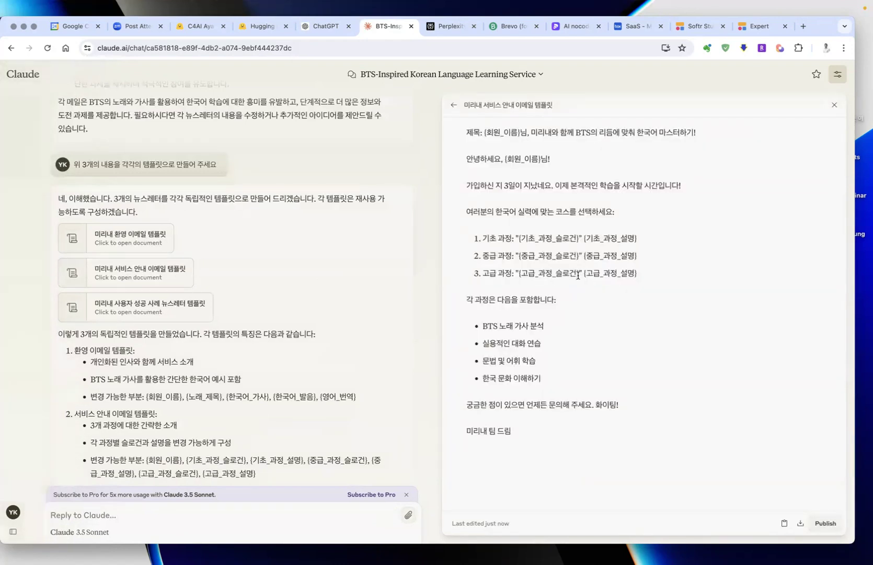
pyautogui.click(172, 313)
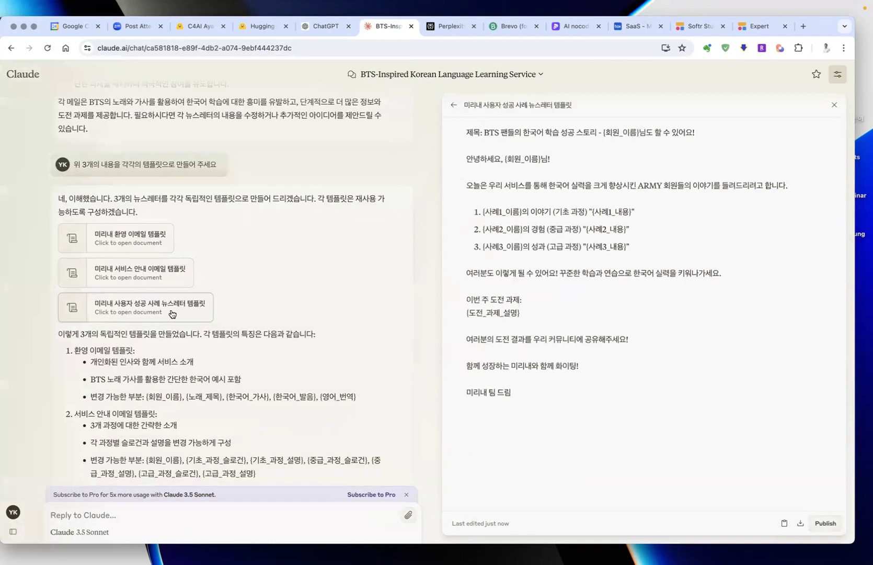
# Ask Claude for detailed newsletters for each course with "각 과정에 대해 뉴스레터를 자세히 작성해 주세요".
pyautogui.scroll(-5, 173, 313)
pyautogui.click(171, 519)
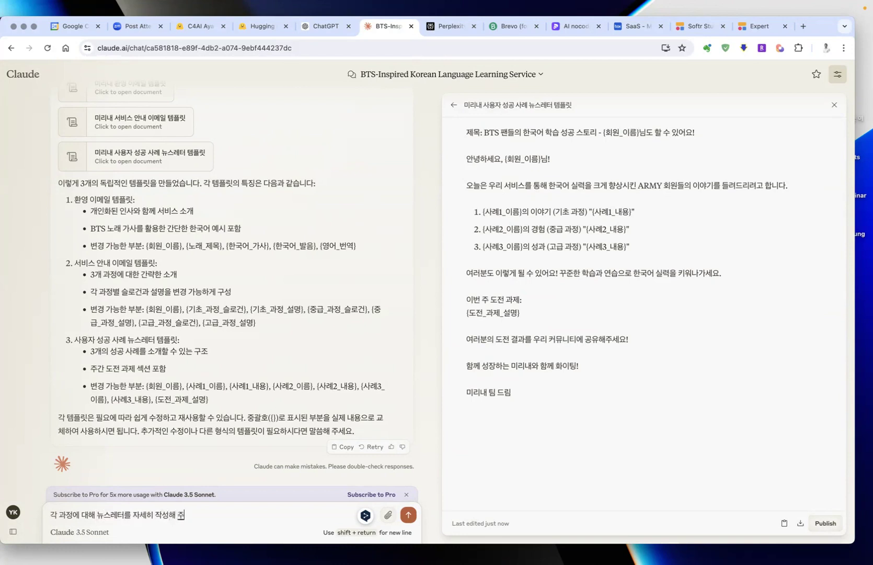
pyautogui.press('Return')
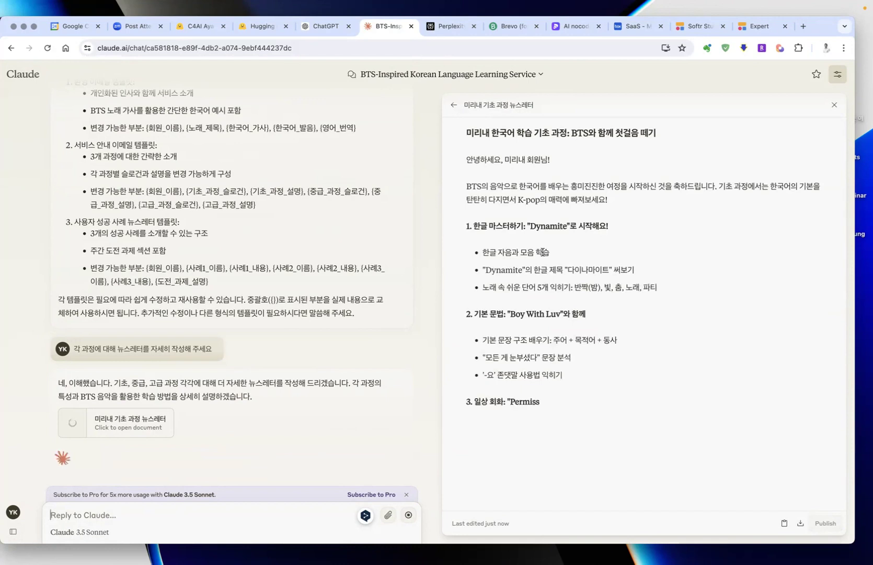
# Look back over the original newsletter prompt and the template request earlier in the Claude conversation.
pyautogui.scroll(6, 254, 206)
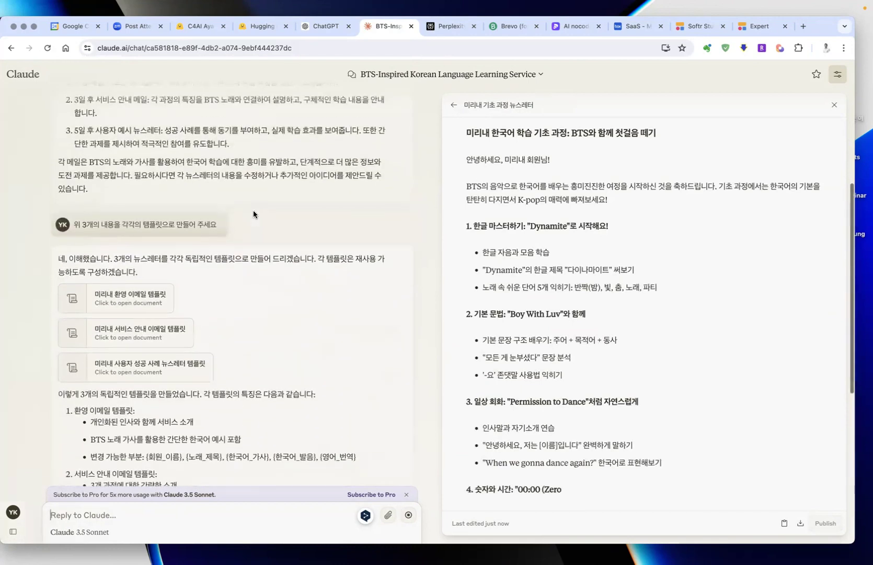
pyautogui.scroll(4, 253, 214)
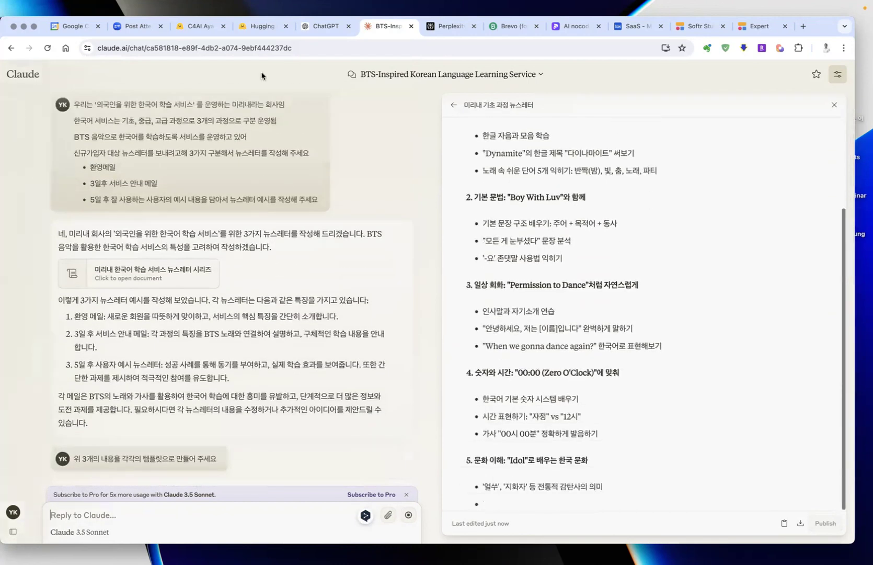
pyautogui.moveTo(74, 104); pyautogui.dragTo(245, 187)
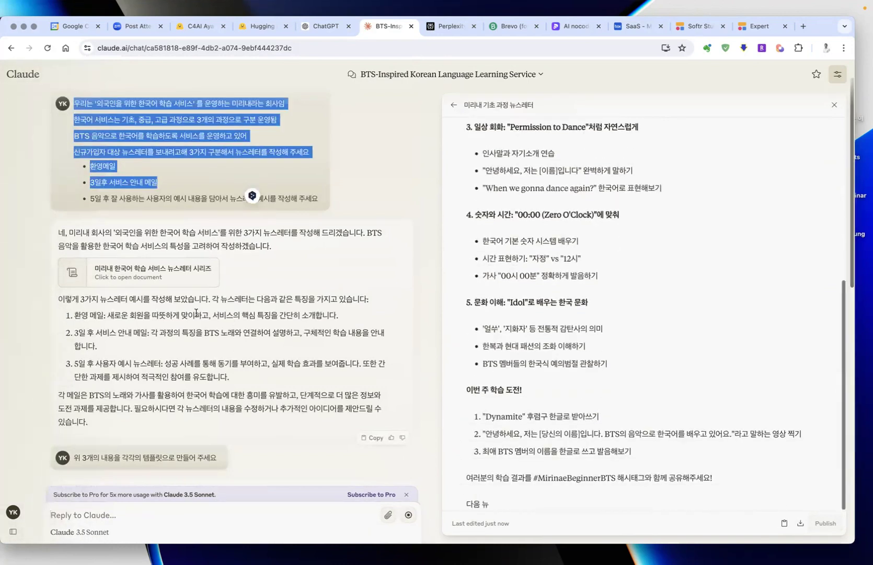
pyautogui.scroll(-3, 196, 313)
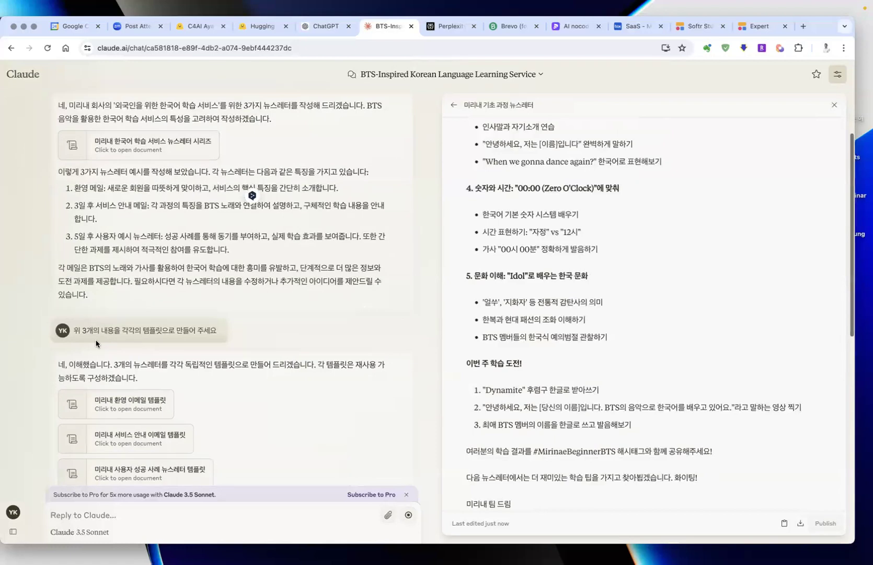
pyautogui.moveTo(74, 330); pyautogui.dragTo(192, 348)
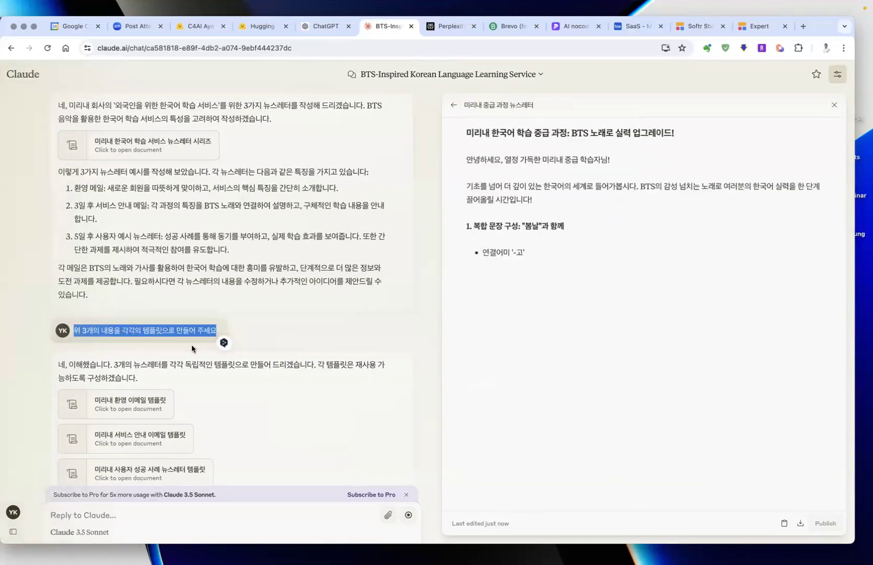
pyautogui.scroll(-1, 239, 223)
pyautogui.click(239, 224)
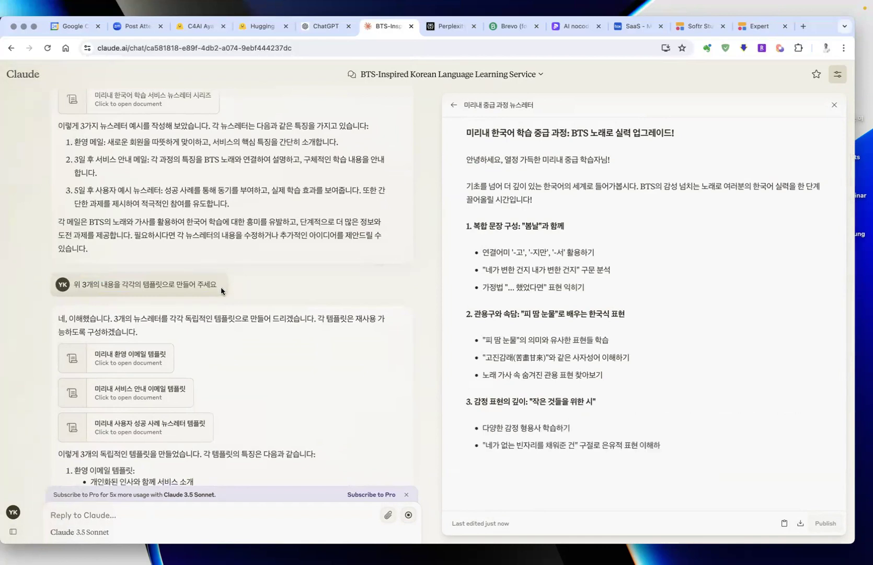
# Reopen the welcome email, service guide email and user success story templates from the earlier Claude reply.
pyautogui.scroll(1, 96, 263)
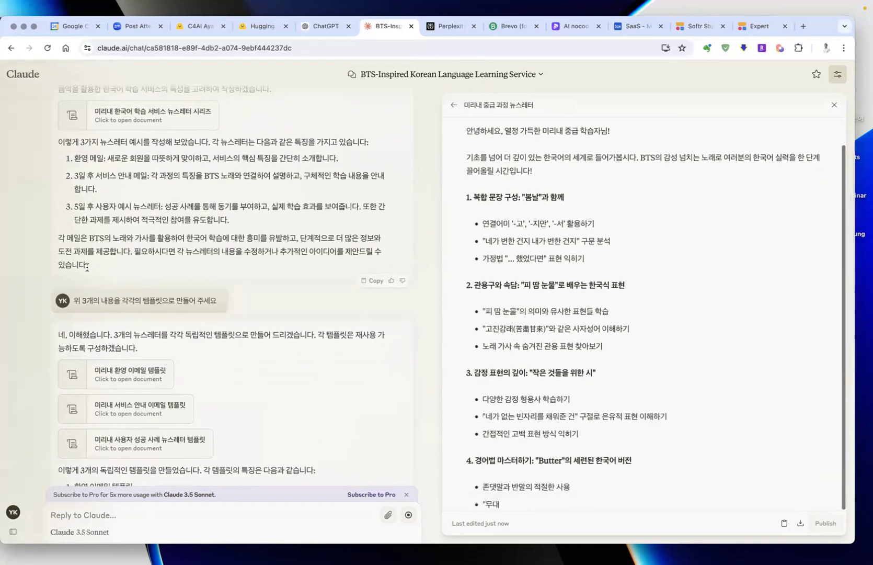
pyautogui.scroll(-3, 218, 315)
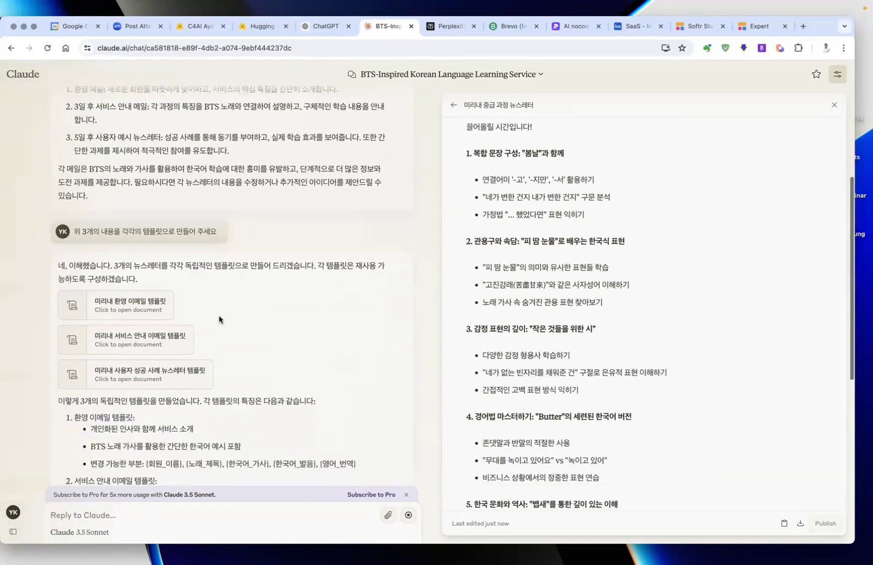
pyautogui.click(130, 266)
pyautogui.click(148, 299)
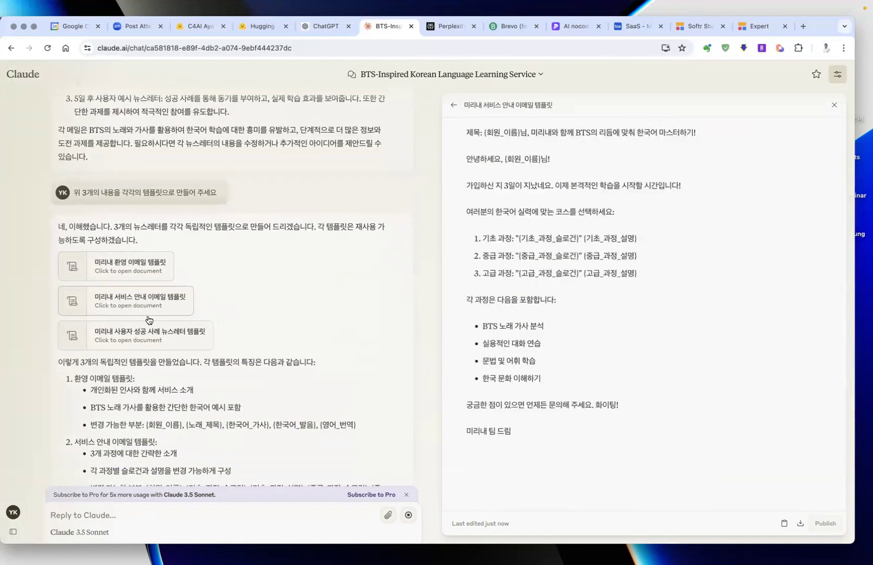
pyautogui.click(148, 334)
# Read through the advanced course newsletter, from its introduction to the weekly challenges and closing.
pyautogui.scroll(-8, 160, 338)
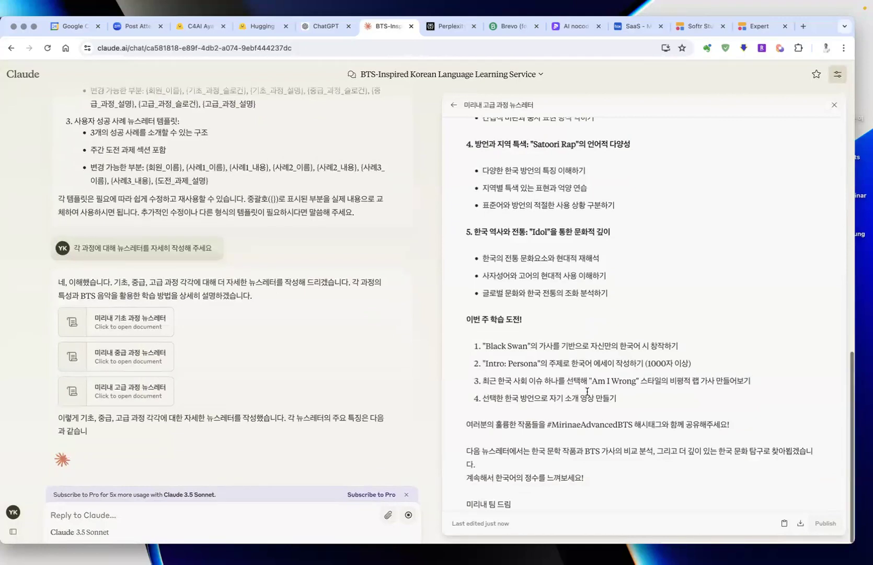
pyautogui.scroll(6, 587, 391)
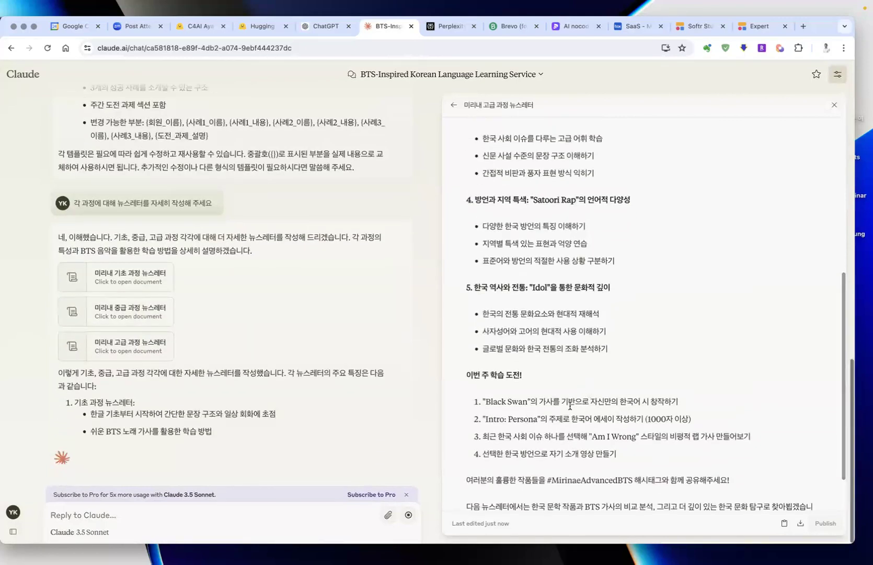
pyautogui.scroll(2, 571, 408)
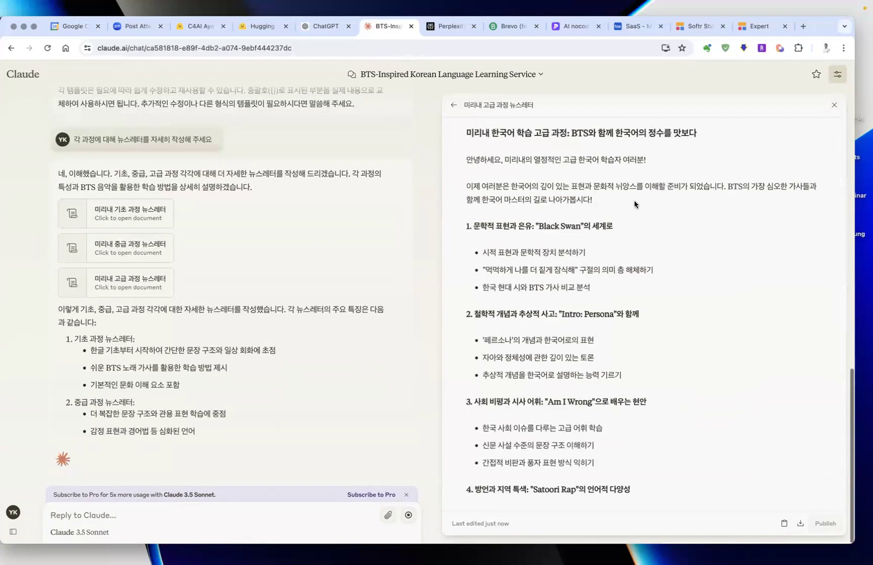
pyautogui.scroll(-7, 558, 324)
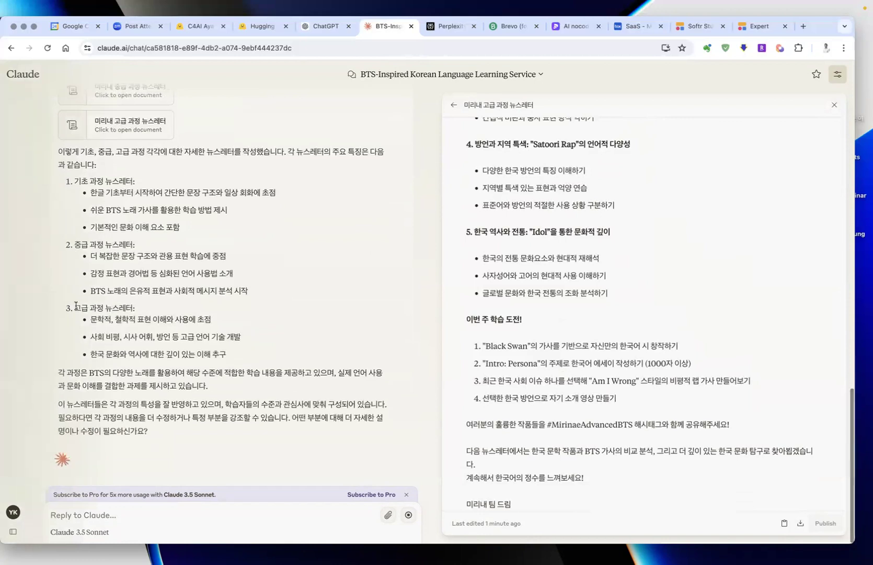
# Open the basic, intermediate and advanced course newsletters in turn and look over their contents.
pyautogui.scroll(6, 193, 327)
pyautogui.click(130, 366)
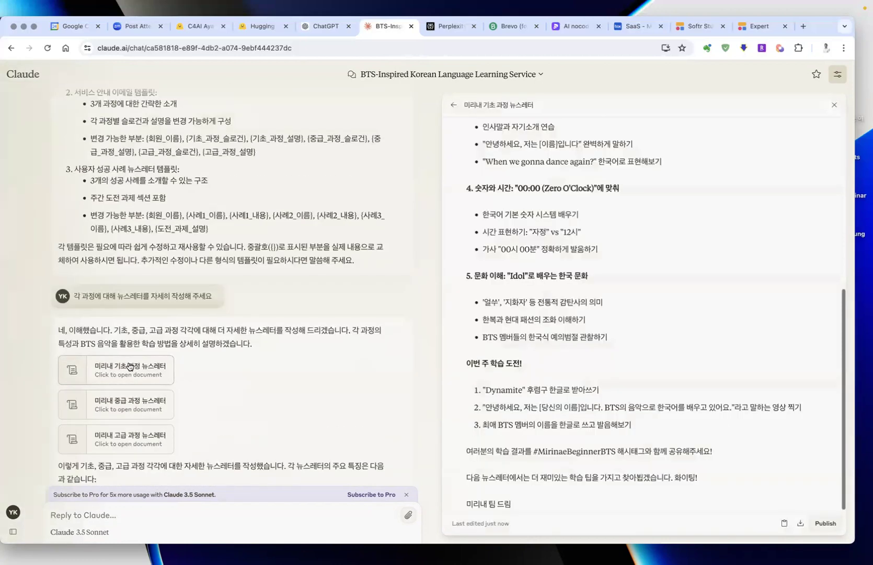
pyautogui.click(140, 400)
pyautogui.scroll(-1, 142, 409)
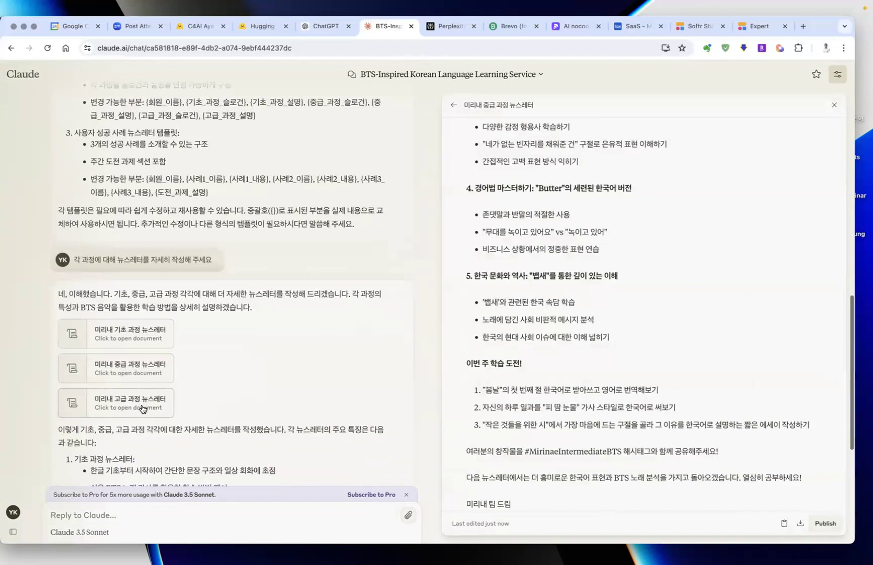
pyautogui.click(142, 409)
pyautogui.scroll(-1, 393, 328)
pyautogui.scroll(-2, 393, 326)
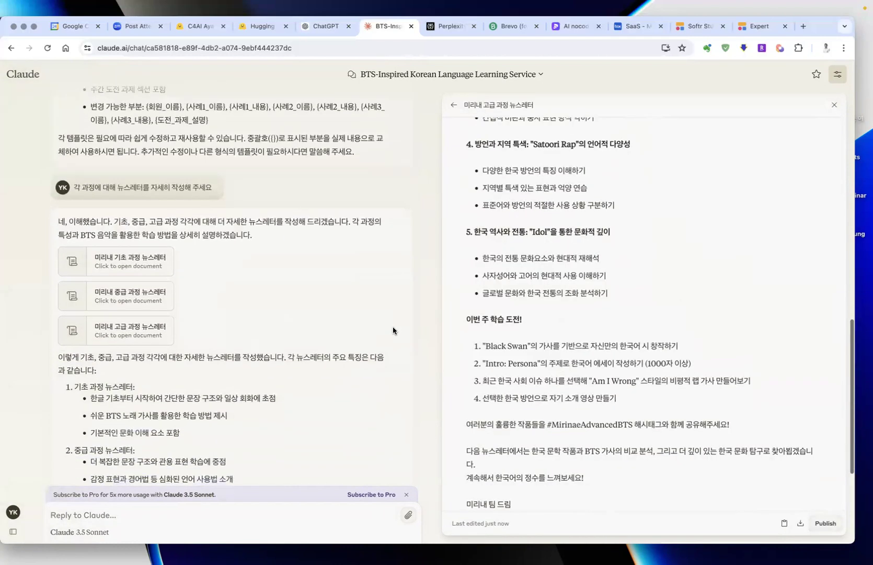
pyautogui.scroll(10, 608, 281)
pyautogui.scroll(-7, 608, 281)
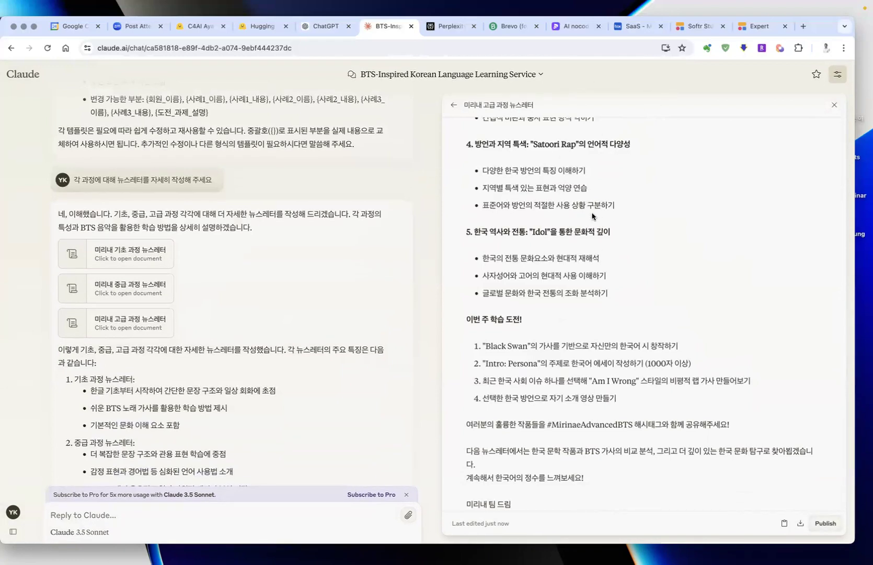
# Switch to the AI nocode_week_2 presentation in Pitch and view the newsletter planning slide.
pyautogui.click(571, 28)
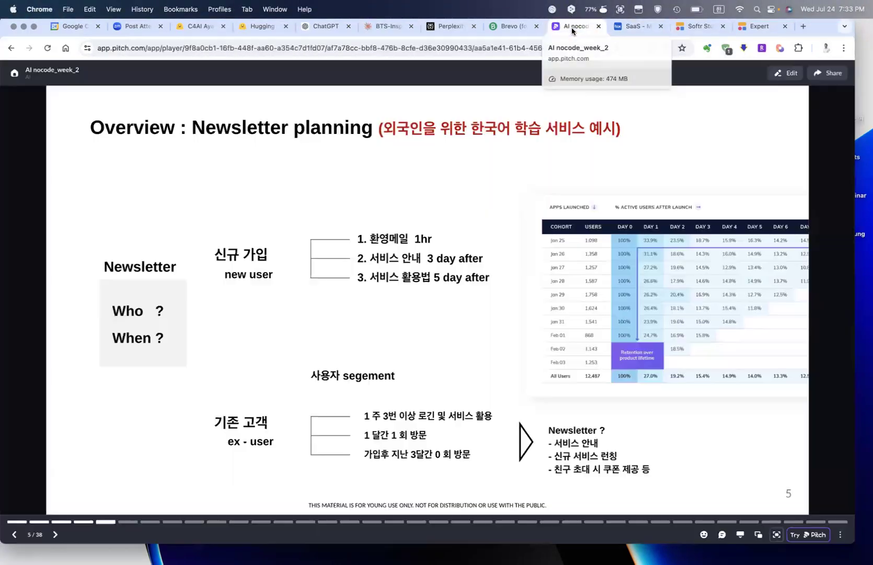
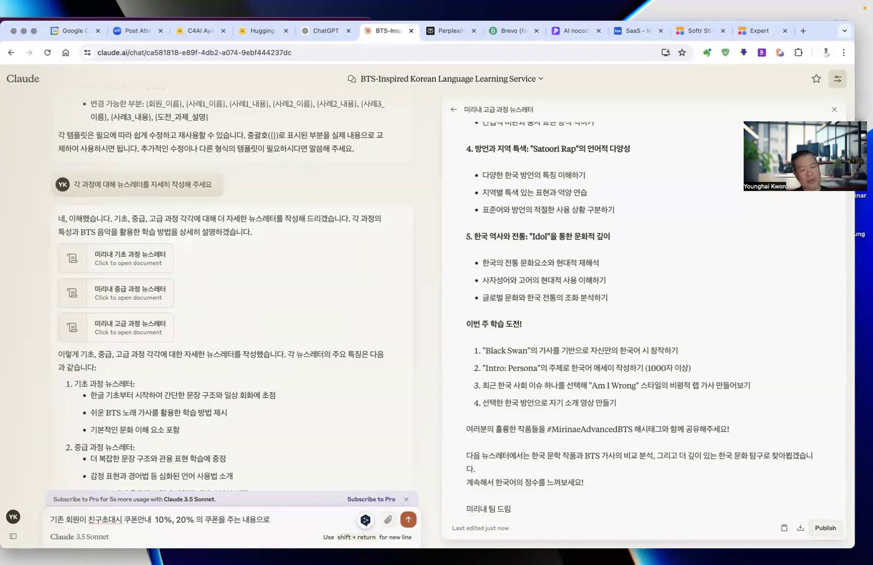
# Complete the friend-invitation prompt about 10% and 20% coupons for existing members with "뉴스레터를 만들어 주세요" and submit it.
pyautogui.write('뉴스')
pyautogui.write('레')
pyautogui.write('터르')
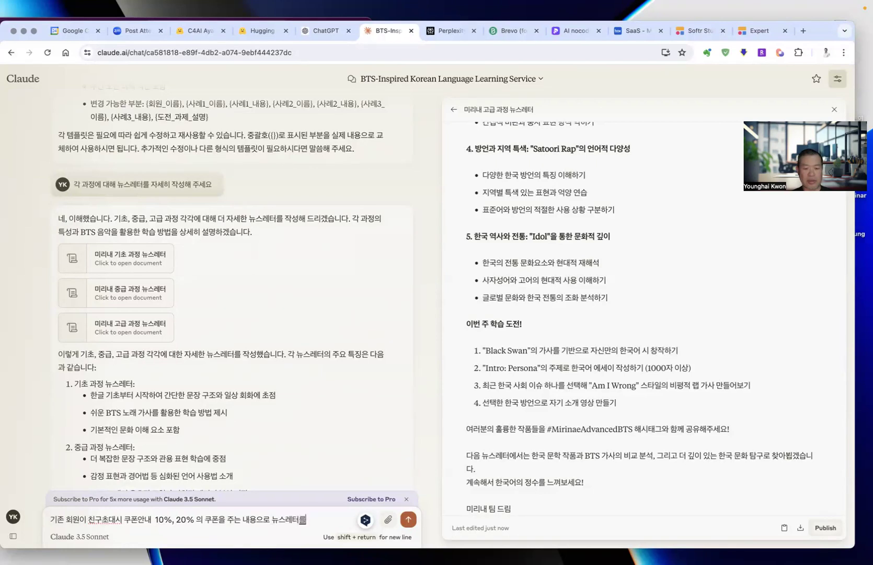
pyautogui.write(' 만들어 주세요')
pyautogui.press('Return')
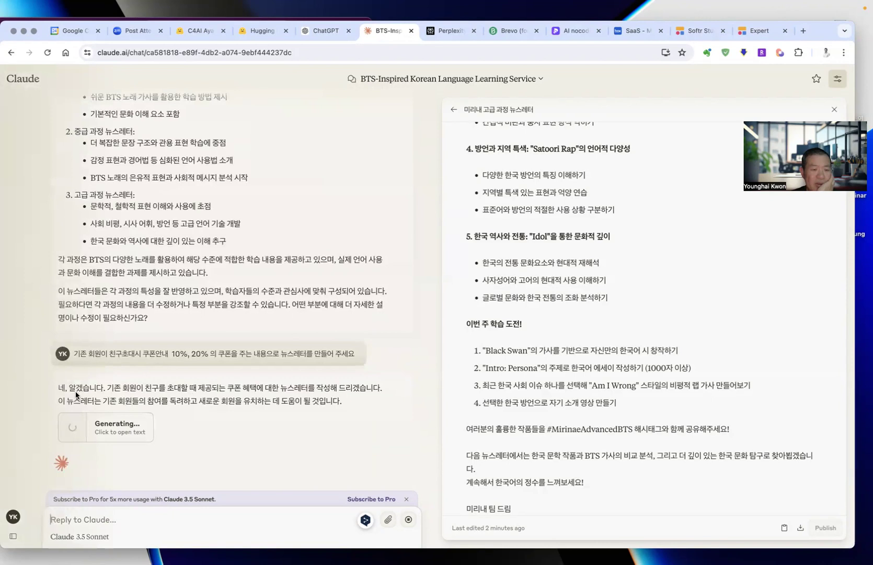
# Read Claude's introductory reply about the friend-invitation coupon newsletter.
pyautogui.moveTo(66, 388); pyautogui.dragTo(81, 402)
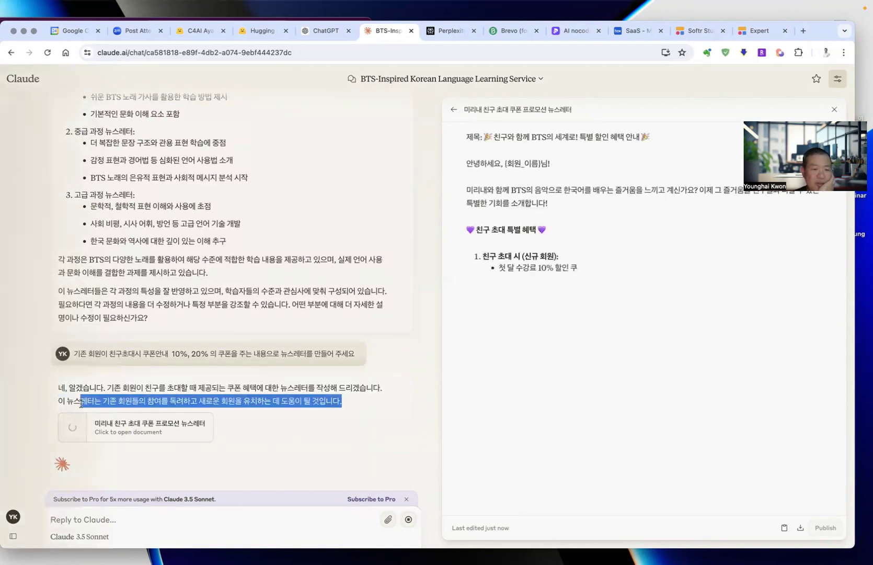
pyautogui.click(104, 400)
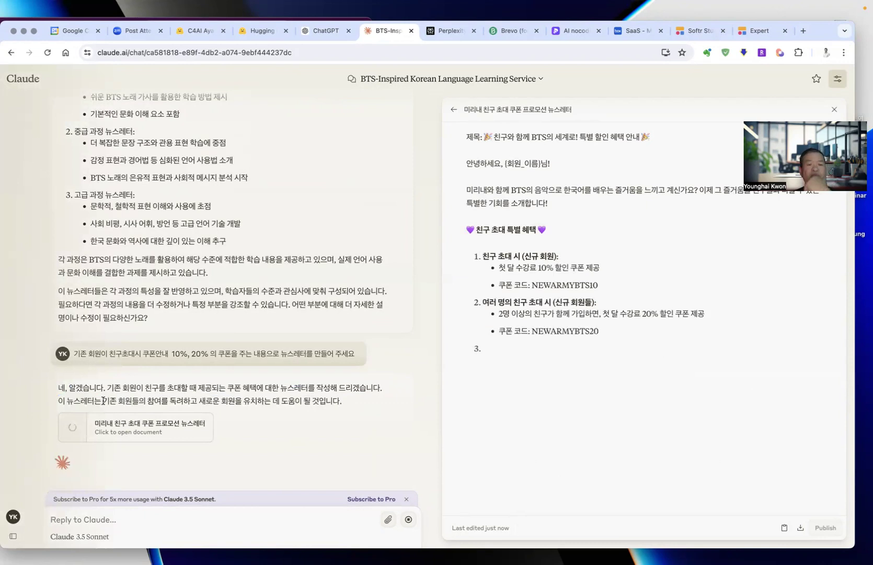
pyautogui.moveTo(199, 401); pyautogui.dragTo(344, 397)
pyautogui.click(344, 397)
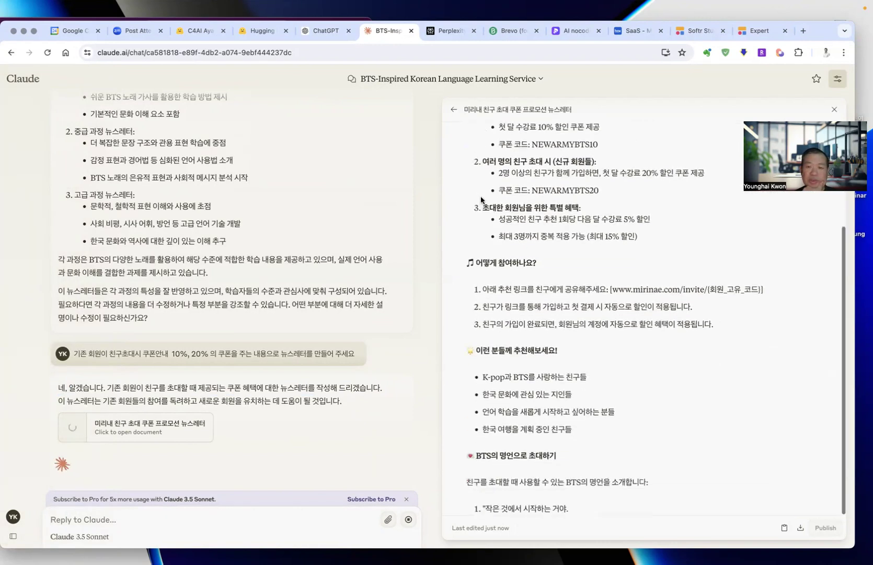
# Examine the new-member coupon benefits in the friend-invitation promotion newsletter.
pyautogui.scroll(3, 484, 166)
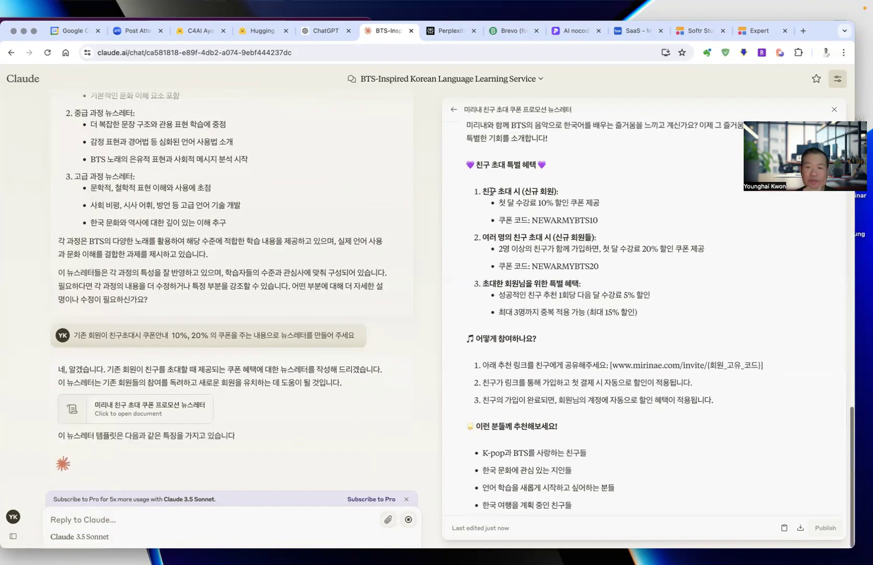
pyautogui.moveTo(491, 191); pyautogui.dragTo(600, 266)
pyautogui.click(631, 263)
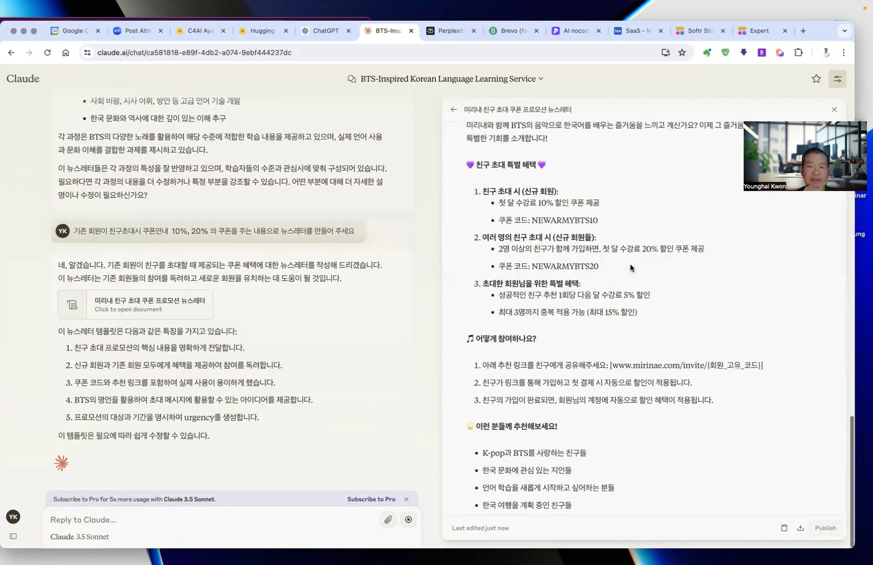
pyautogui.scroll(-1, 633, 293)
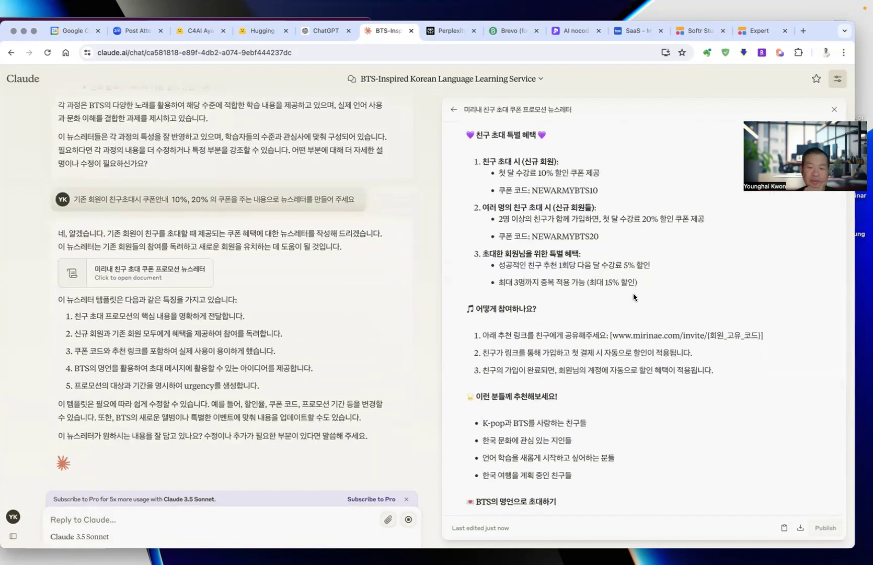
pyautogui.scroll(-1, 633, 293)
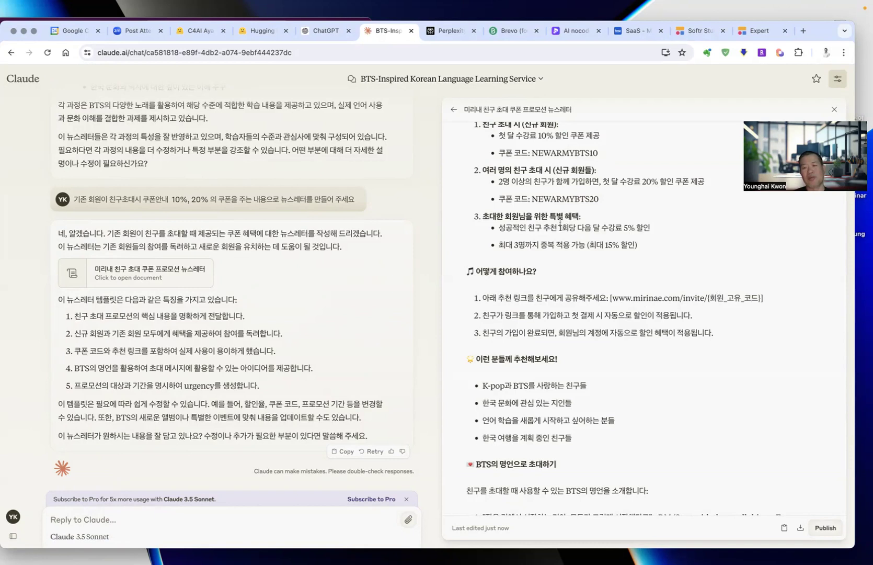
# Study the special benefits for the inviting member, together with the surrounding benefit and participation sections.
pyautogui.moveTo(563, 216); pyautogui.dragTo(637, 261)
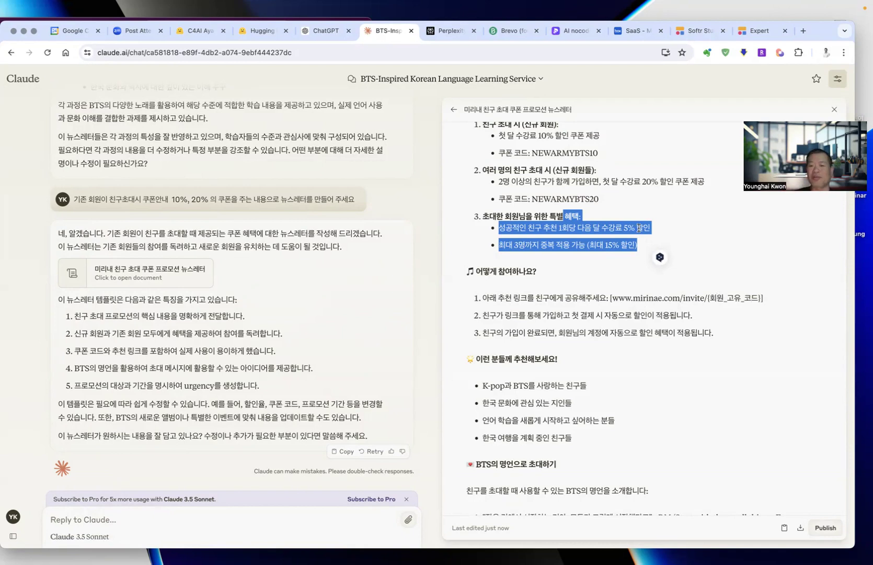
pyautogui.click(623, 239)
pyautogui.moveTo(541, 244); pyautogui.dragTo(500, 242)
pyautogui.click(675, 238)
pyautogui.click(476, 228)
pyautogui.scroll(4, 477, 235)
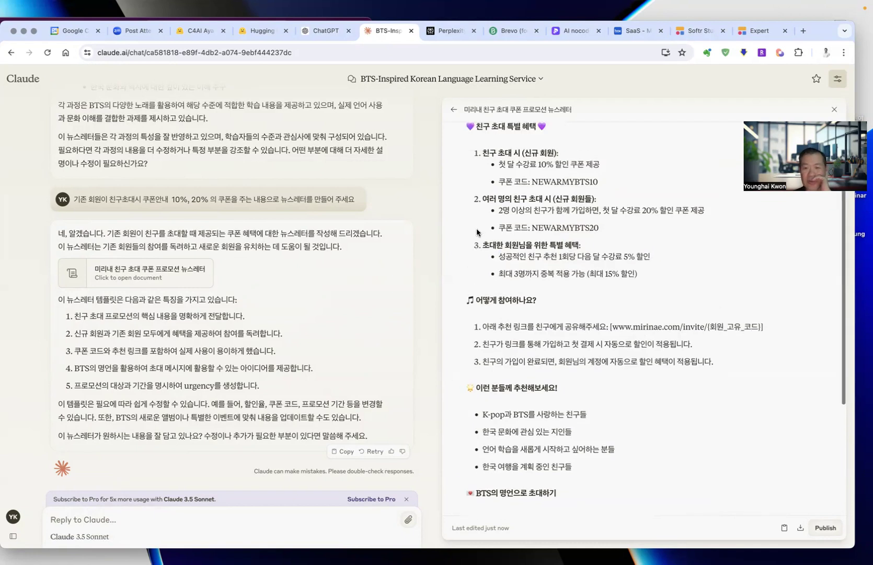
pyautogui.moveTo(467, 201); pyautogui.dragTo(685, 349)
pyautogui.click(707, 322)
# Check the recommended-audience section and the rest of the promotion newsletter down to its closing lines.
pyautogui.scroll(-10, 707, 322)
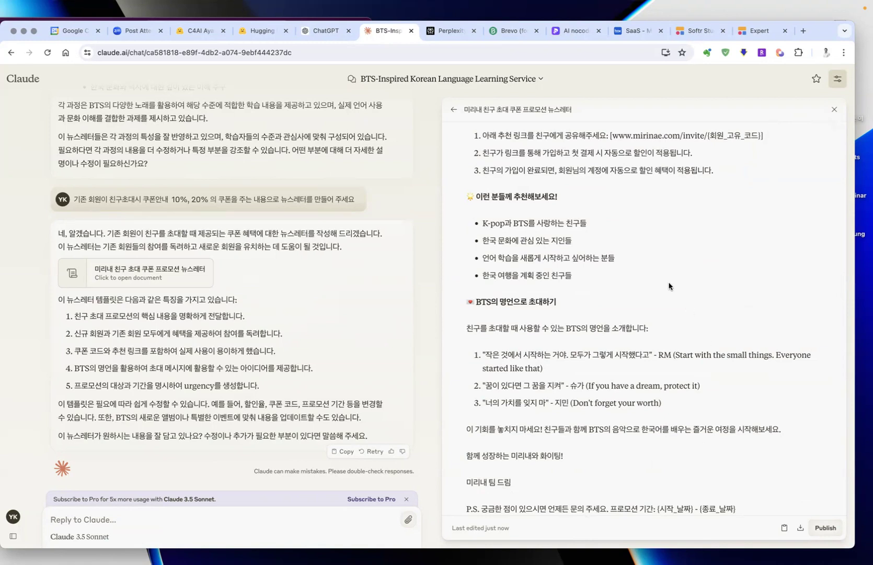
pyautogui.moveTo(464, 197); pyautogui.dragTo(601, 211)
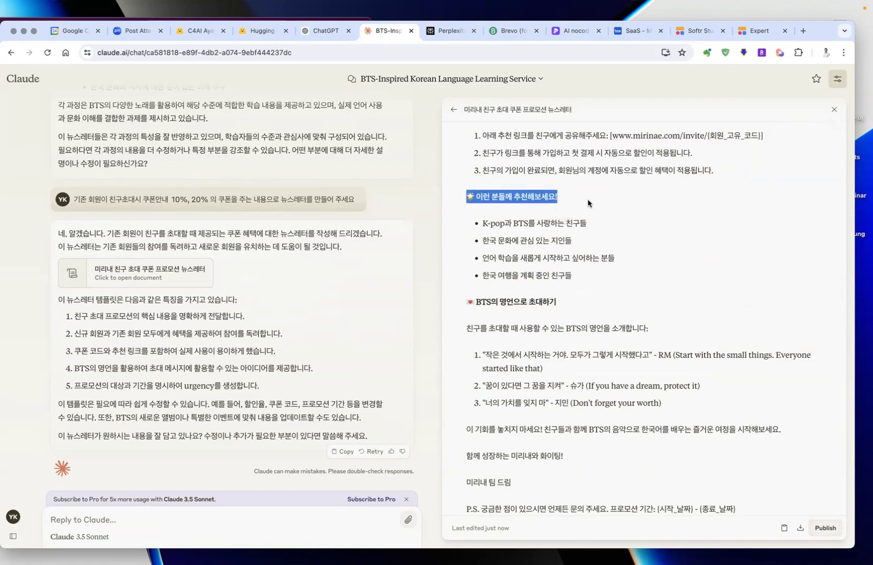
pyautogui.click(588, 200)
# Reread the promotion newsletter from its subject line through the invitation benefits, participation instructions and BTS quotes.
pyautogui.scroll(6, 588, 200)
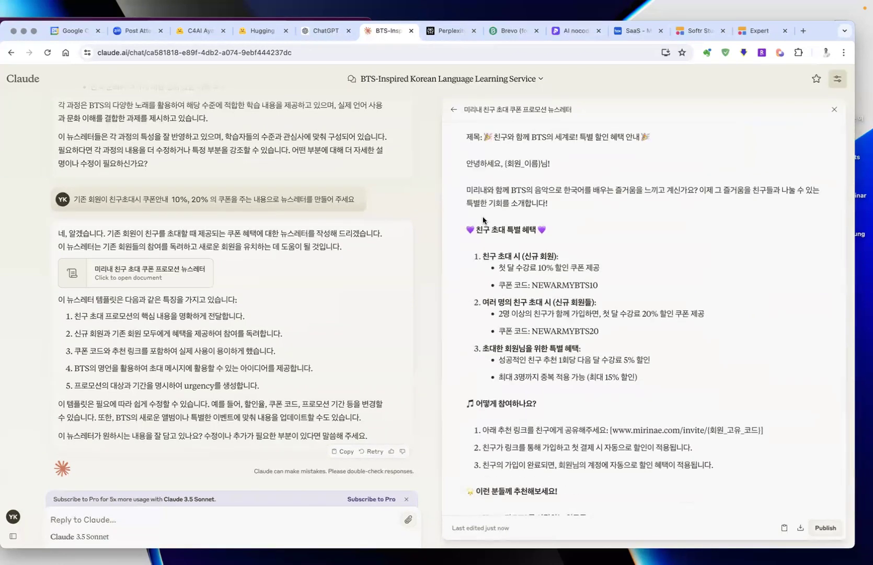
pyautogui.moveTo(465, 228); pyautogui.dragTo(657, 320)
pyautogui.click(680, 387)
pyautogui.click(672, 205)
pyautogui.scroll(-2, 672, 206)
pyautogui.click(658, 324)
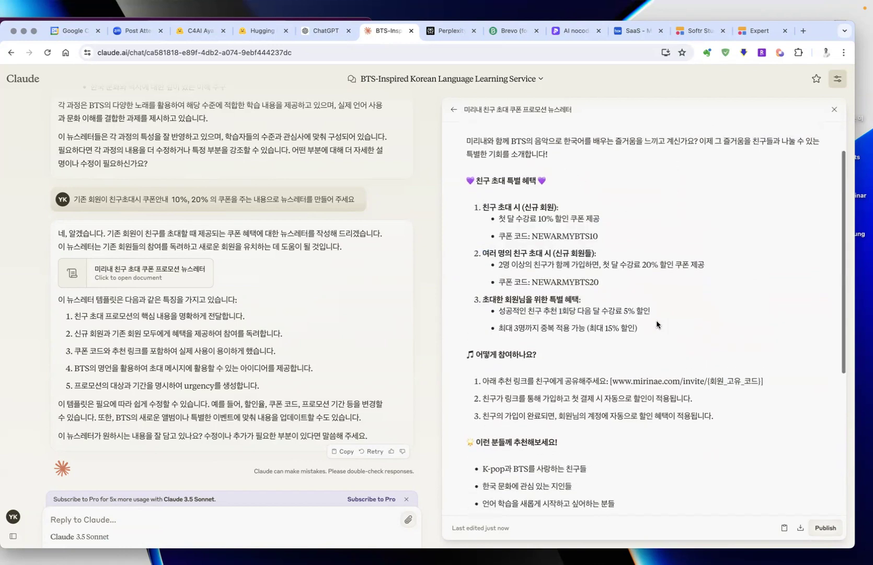
pyautogui.scroll(-3, 658, 324)
pyautogui.scroll(-3, 657, 325)
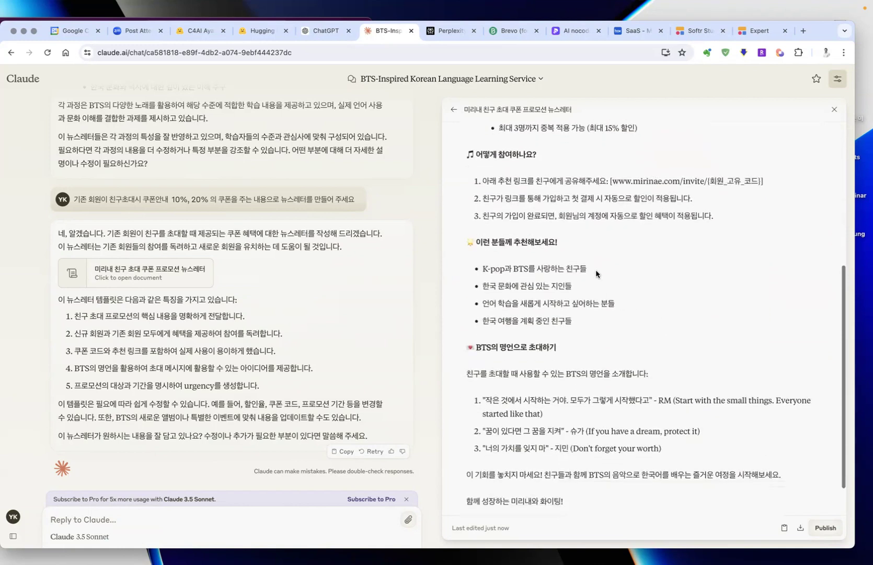
# Scan the whole promotion newsletter again and single out its list of three friend-invitation benefits.
pyautogui.scroll(6, 595, 272)
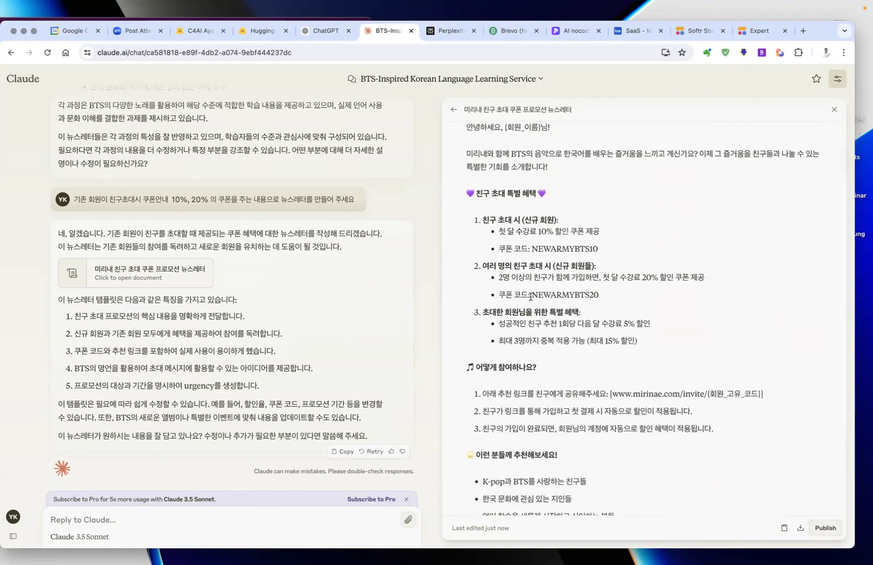
pyautogui.scroll(-1, 531, 297)
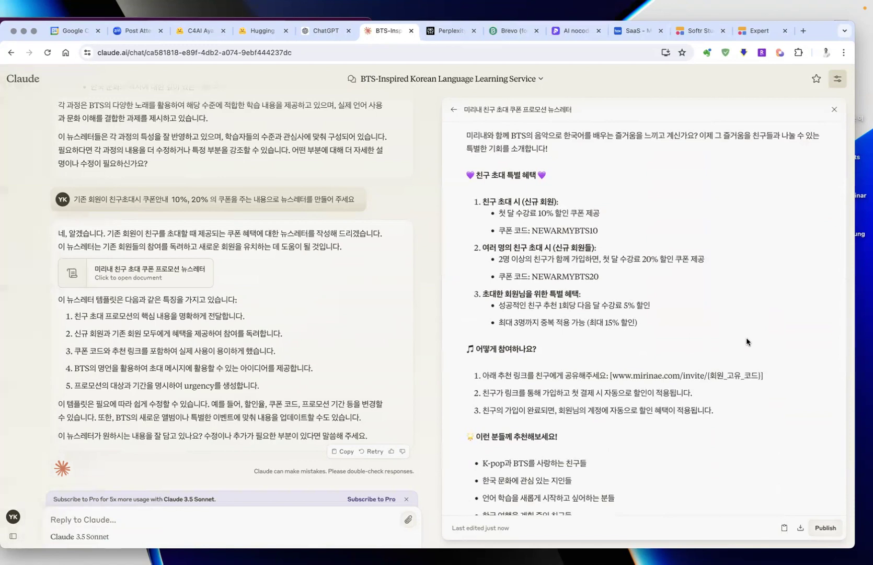
pyautogui.scroll(-7, 746, 342)
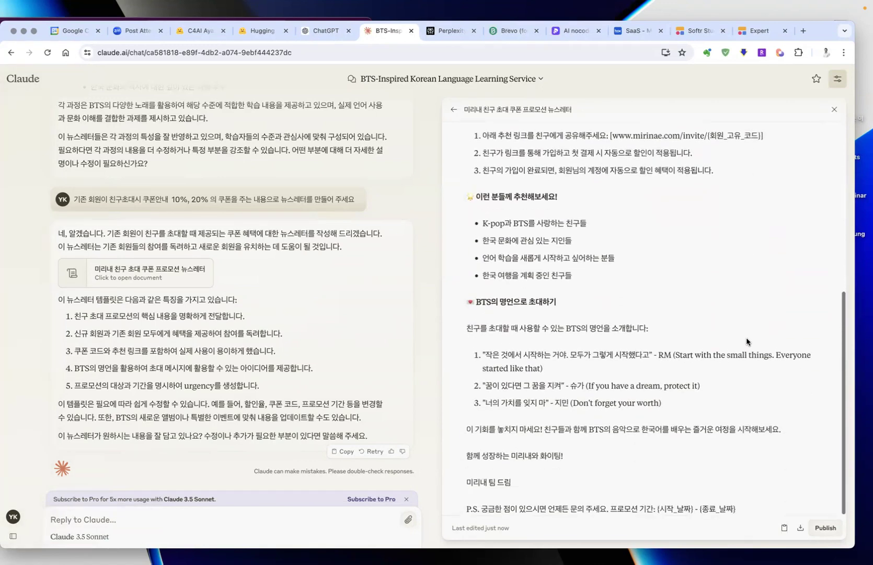
pyautogui.scroll(5, 652, 268)
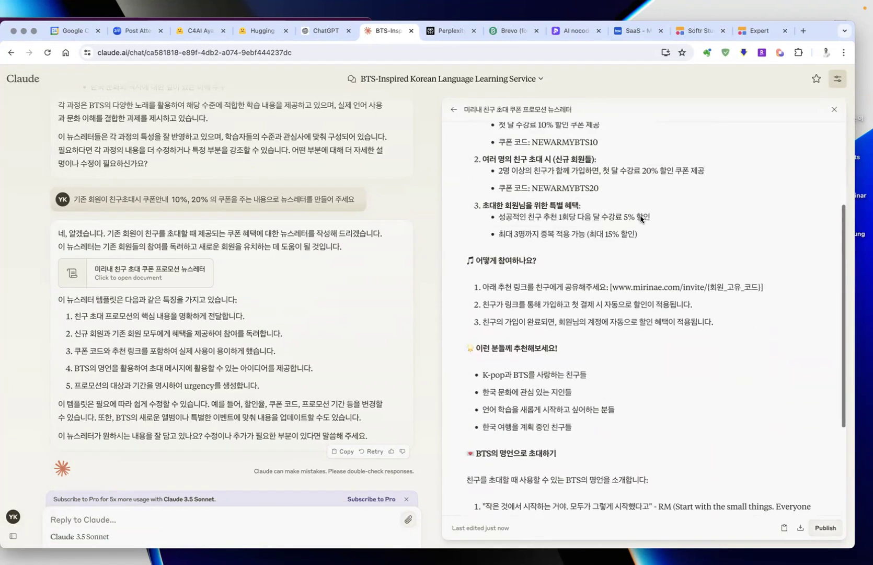
pyautogui.moveTo(660, 266); pyautogui.dragTo(479, 149)
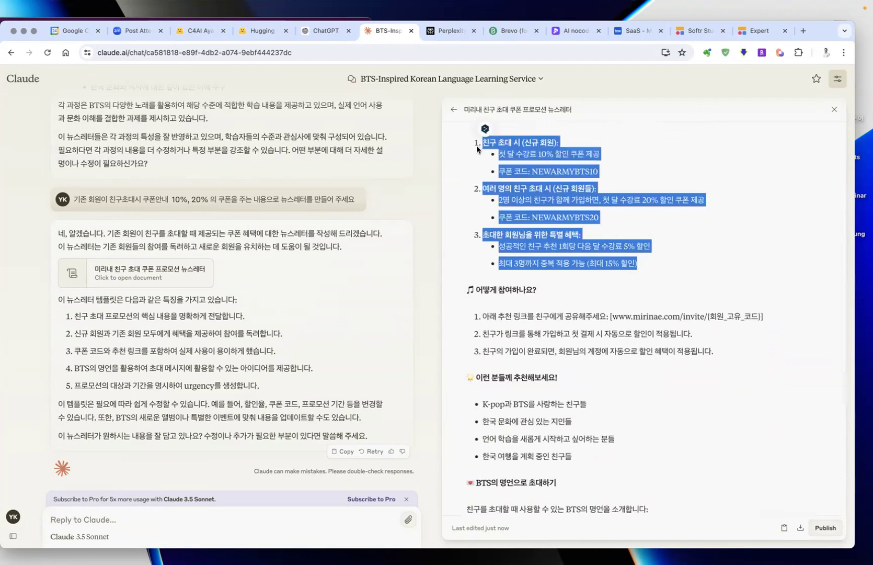
pyautogui.click(485, 129)
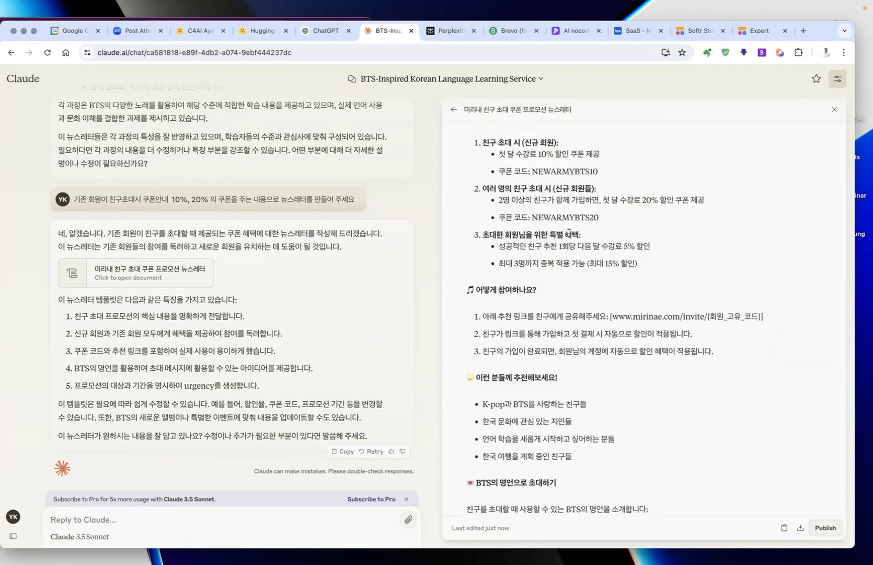
# Review the friend-invitation benefits in the promotion newsletter, singling out the 10% and 20% coupon items for new members.
pyautogui.scroll(-1, 608, 243)
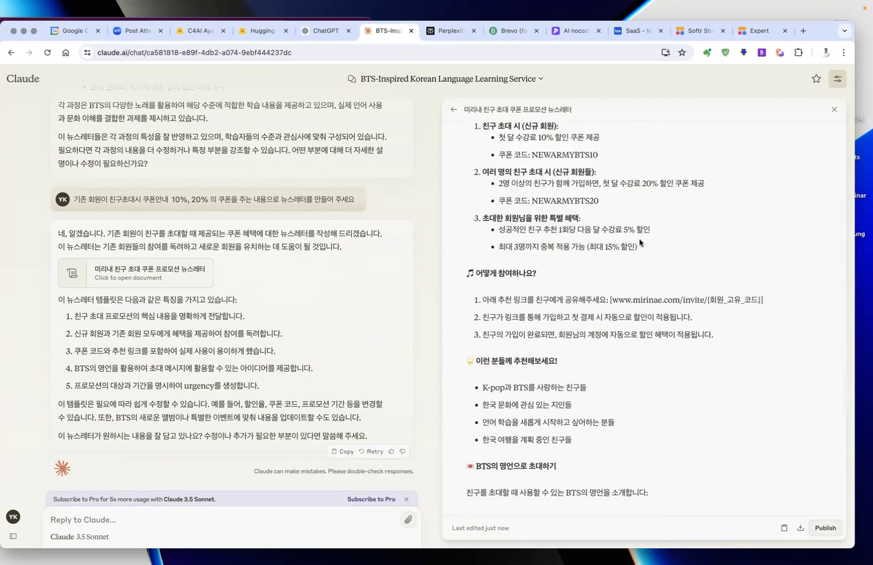
pyautogui.moveTo(595, 136); pyautogui.dragTo(607, 204)
pyautogui.click(606, 202)
pyautogui.scroll(-2, 605, 201)
pyautogui.scroll(2, 603, 235)
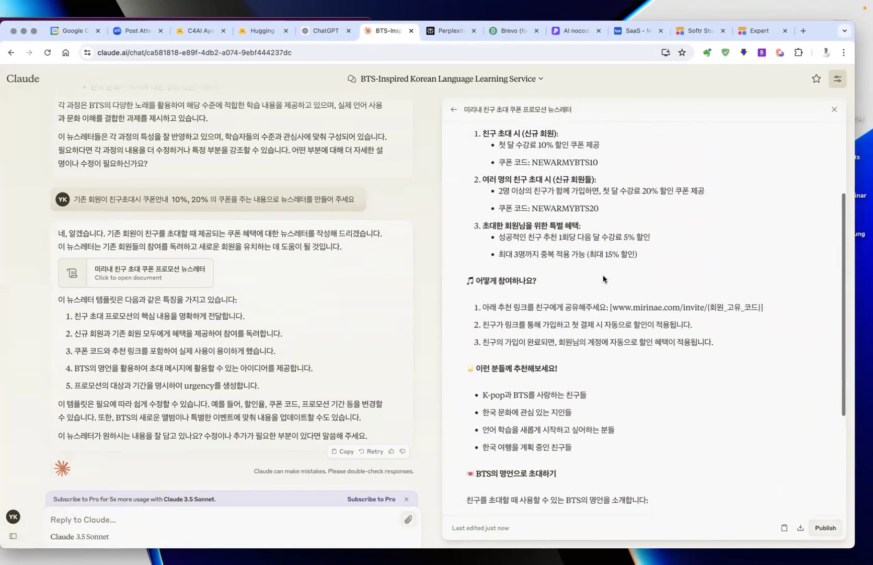
pyautogui.scroll(-2, 603, 274)
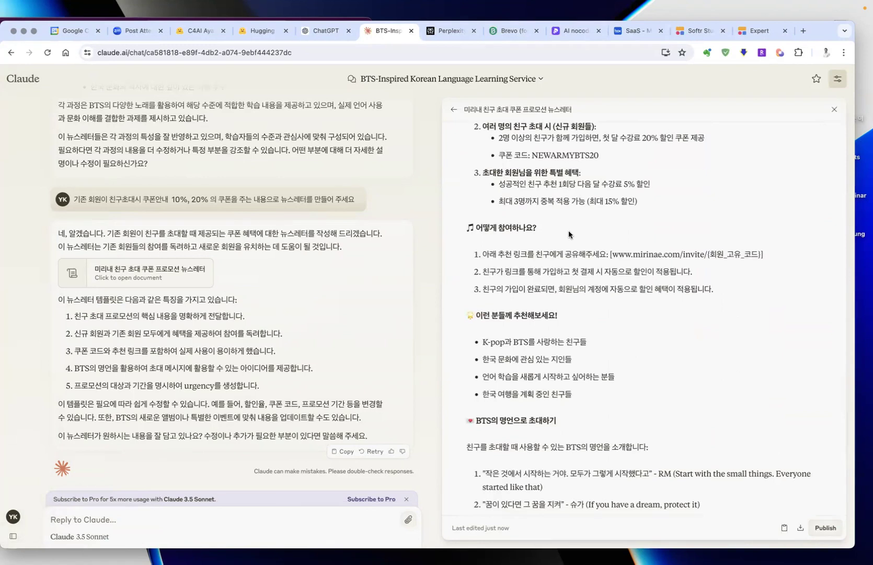
# Read the participation instructions (어떻게 참여하나요?) in the promotion newsletter, marking the invitation-link steps.
pyautogui.moveTo(569, 246); pyautogui.dragTo(589, 308)
pyautogui.click(598, 253)
pyautogui.scroll(-3, 596, 293)
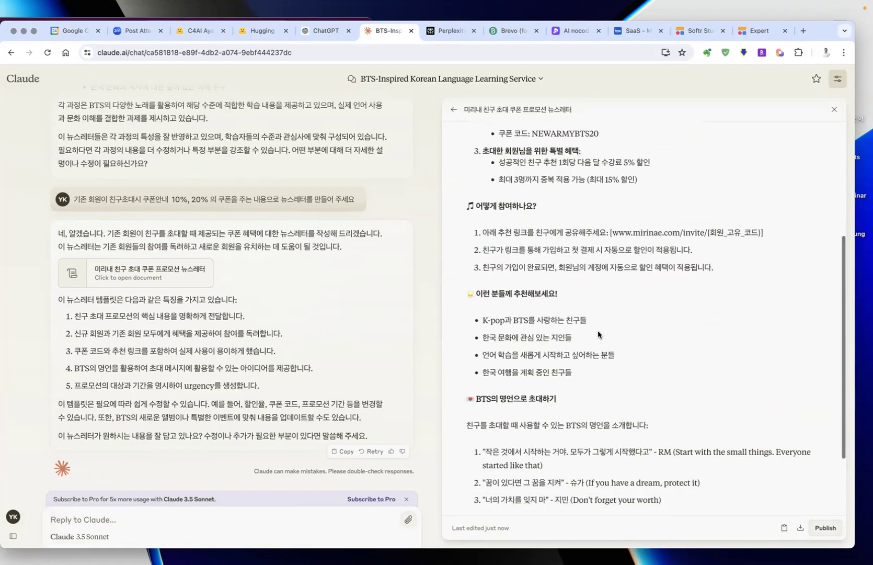
# Examine the recommended-audience list (이런 분들께 추천해보세요!) and the lines that follow it, marking the entry on Korean culture.
pyautogui.moveTo(514, 241); pyautogui.dragTo(609, 322)
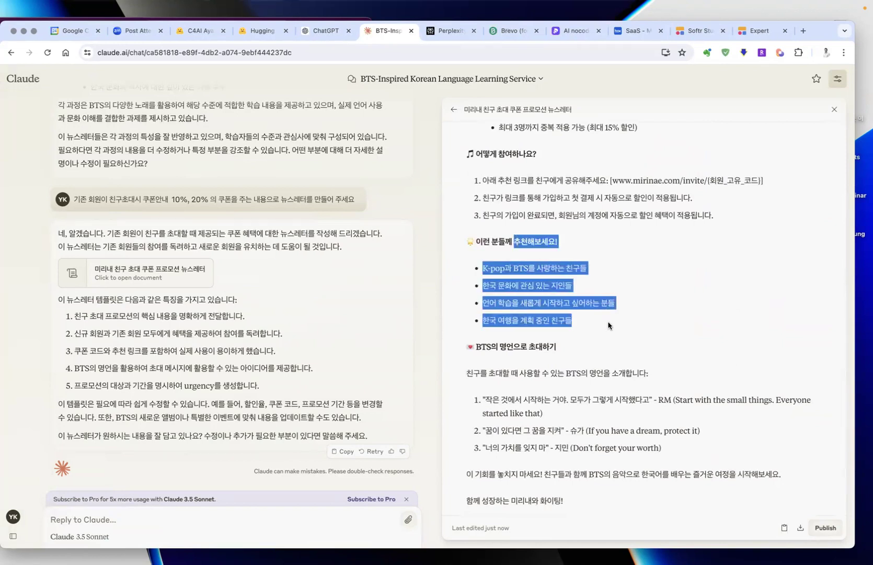
pyautogui.click(582, 328)
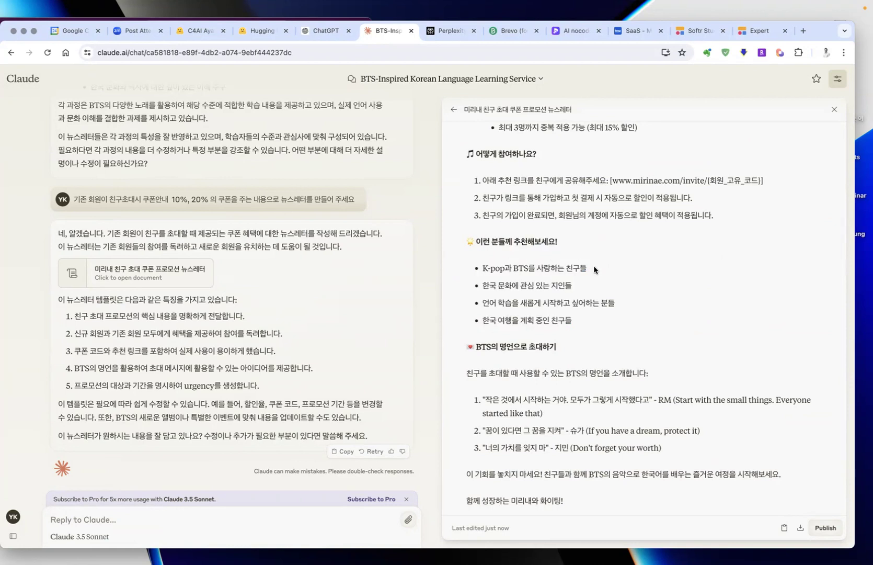
pyautogui.moveTo(583, 286); pyautogui.dragTo(491, 289)
pyautogui.click(625, 286)
pyautogui.scroll(-1, 626, 287)
pyautogui.scroll(-1, 626, 284)
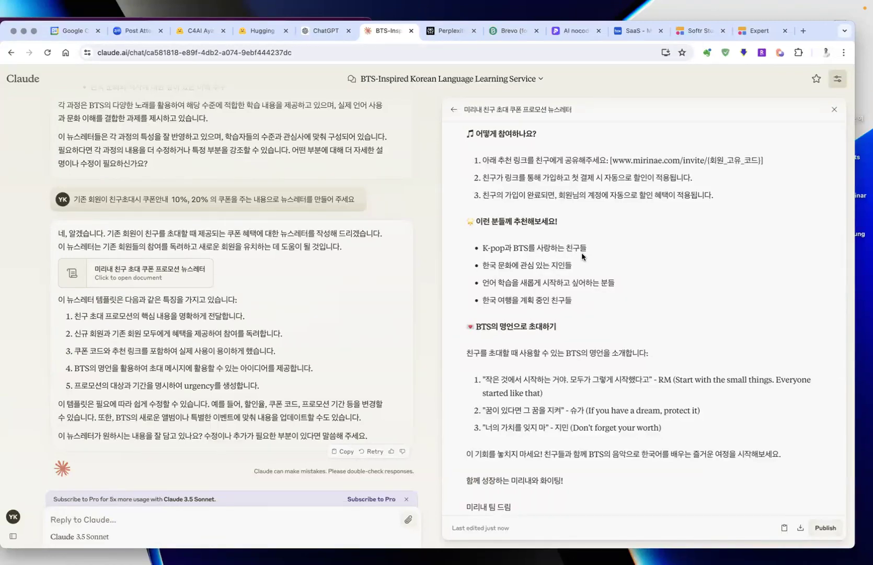
pyautogui.scroll(-1, 598, 300)
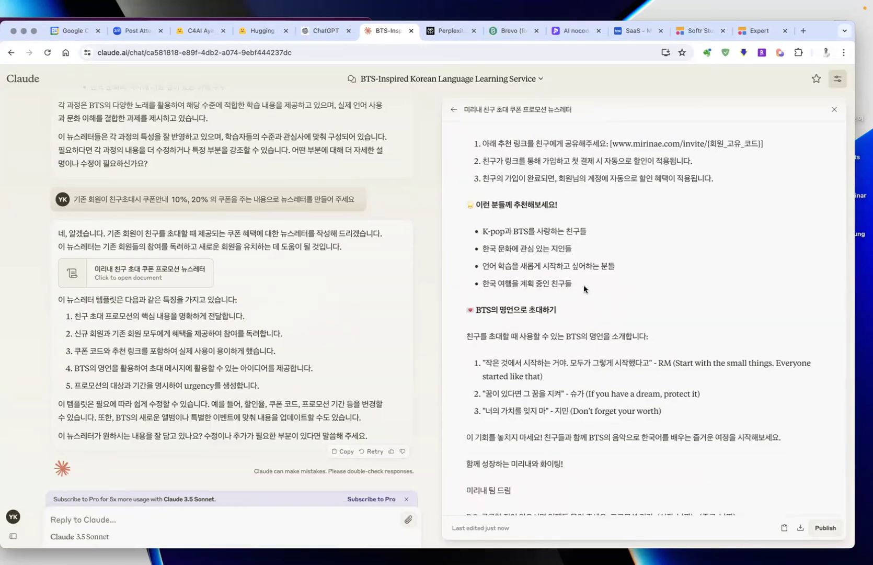
pyautogui.scroll(-1, 586, 298)
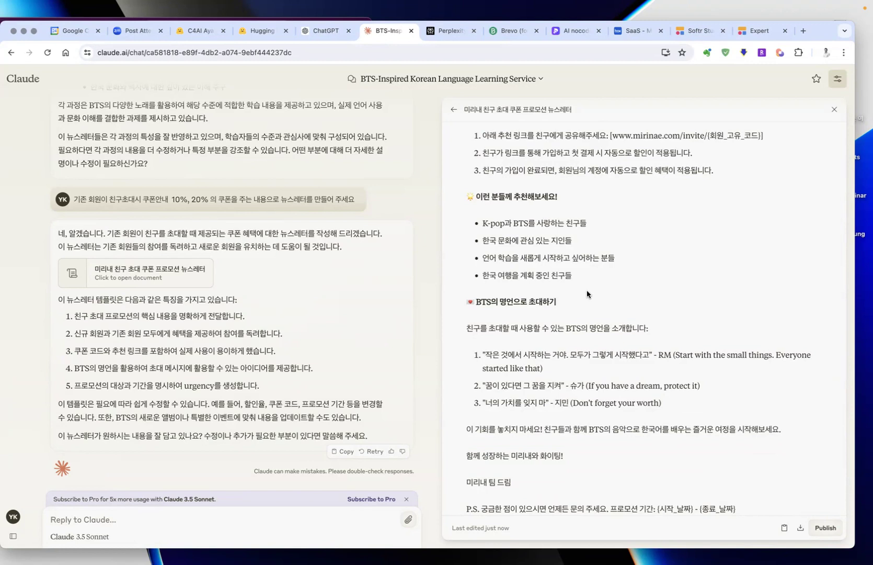
# Study the three BTS quotes offered for inviting friends, singling out the second and third ones.
pyautogui.moveTo(661, 404); pyautogui.dragTo(476, 358)
pyautogui.click(689, 314)
pyautogui.moveTo(685, 403); pyautogui.dragTo(486, 384)
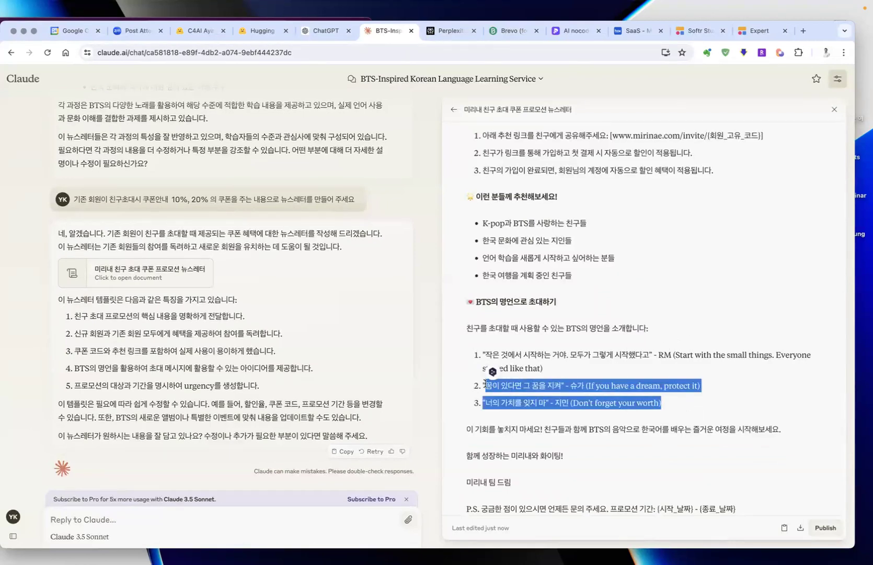
pyautogui.click(662, 337)
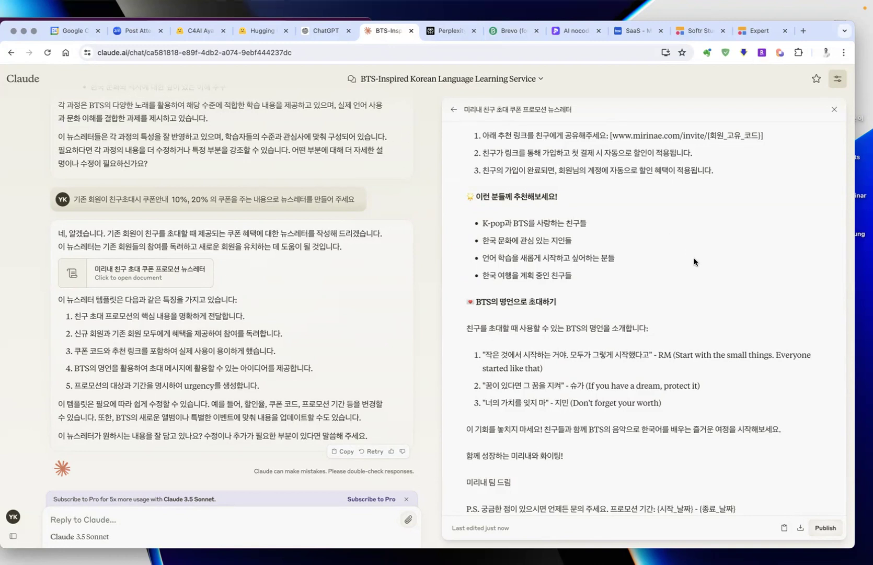
# Send Claude the request "10대에게 여성 고객에 보내는 뉴스레터와 20대 남성 고객에 보내는 뉴스레터 톤앤 매너를 적용해서 만들어 주세요".
pyautogui.click(234, 526)
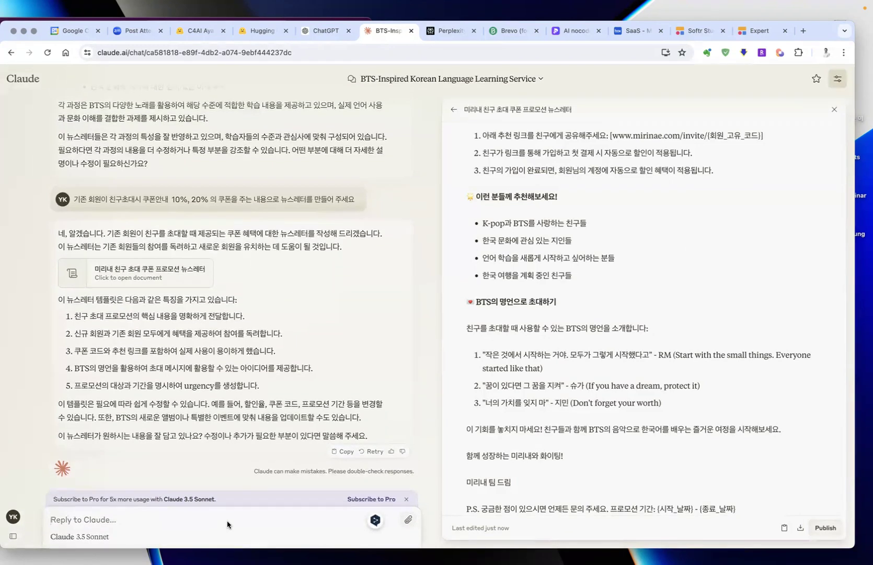
pyautogui.write('1')
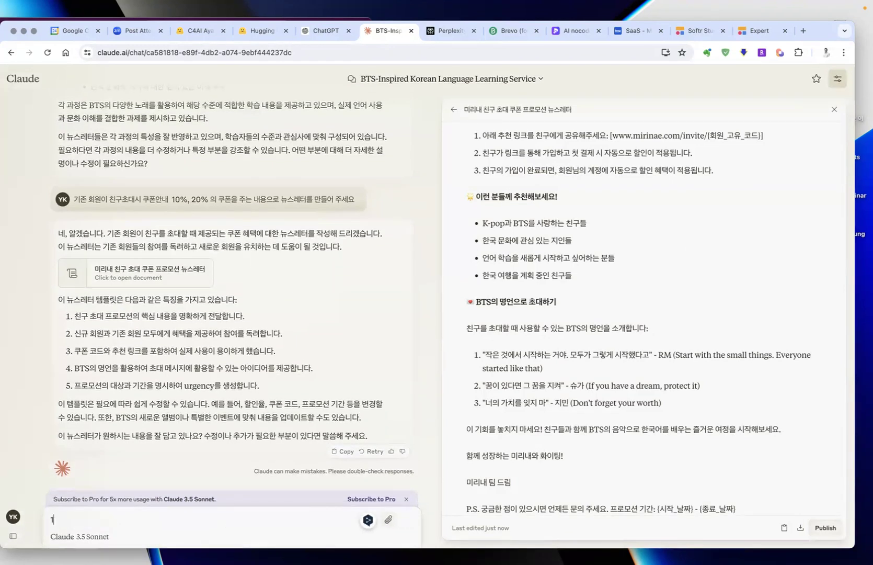
pyautogui.write('0대에게 보내는 뉴')
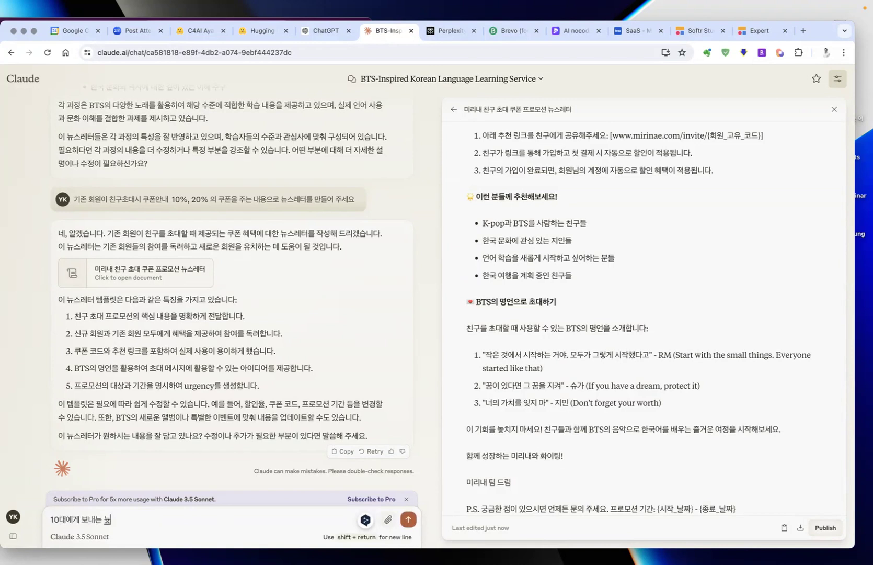
pyautogui.write('스레터오')
pyautogui.hotkey('shift', 'Return')
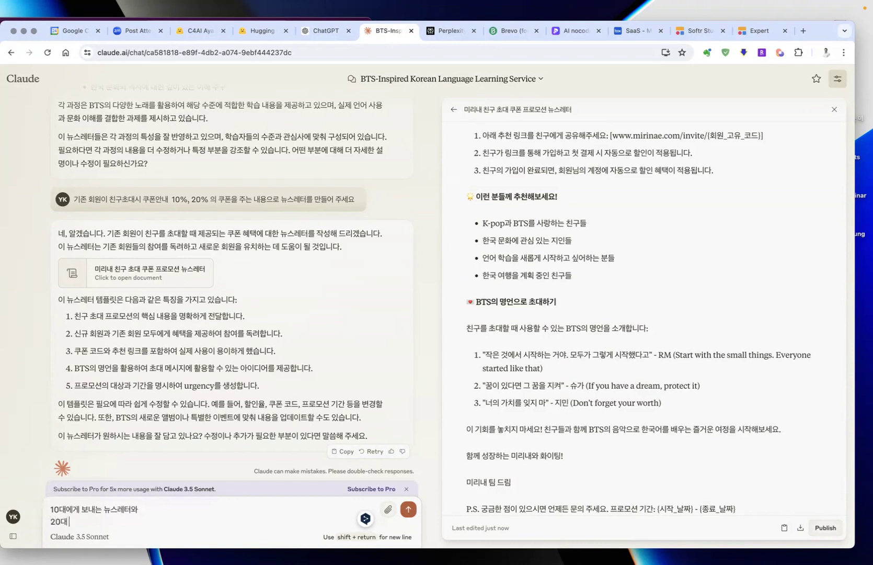
pyautogui.click(82, 511)
pyautogui.write('여성')
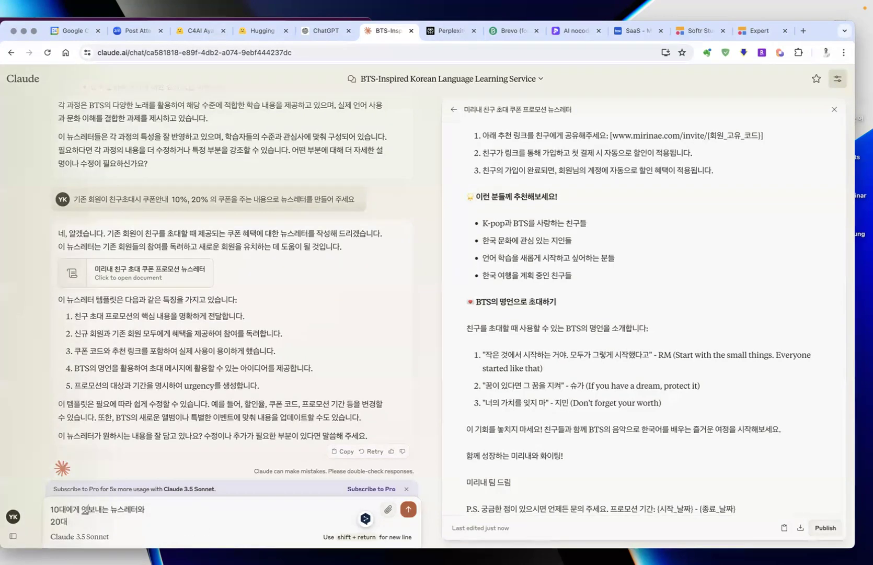
pyautogui.write(' 회원')
pyautogui.press('BackSpace')
pyautogui.press('BackSpace')
pyautogui.write('고객에 보내는 뉴스레터 톤앤 매너를 적용해서 만들어 주세요')
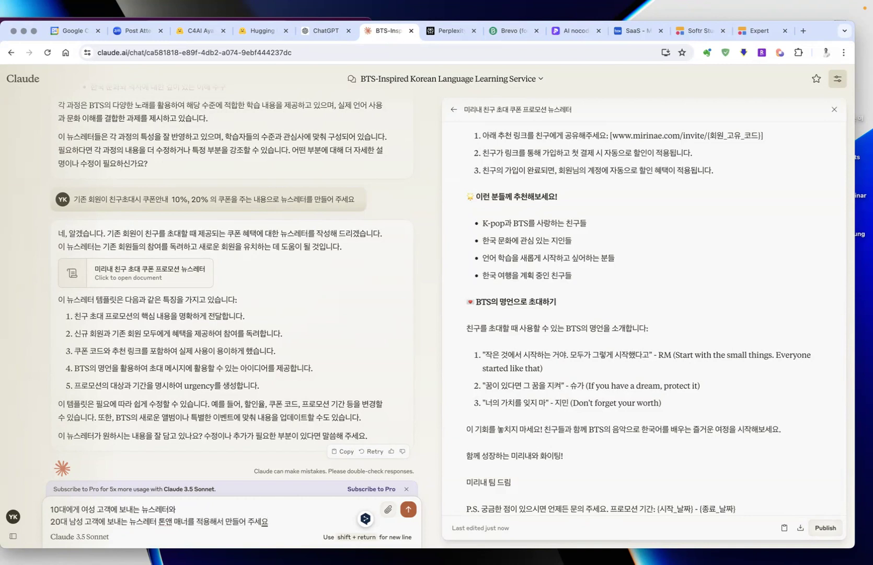
pyautogui.press('Return')
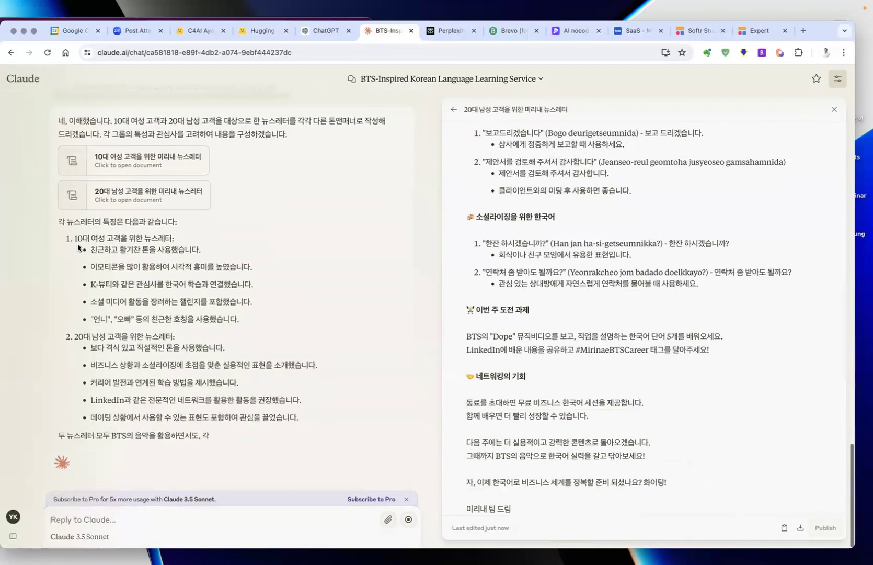
# Read Claude's summary of the teenage women's newsletter, marking its points on tone, emoticons, K-beauty, social media challenges and forms of address.
pyautogui.moveTo(74, 211); pyautogui.dragTo(292, 298)
pyautogui.click(290, 291)
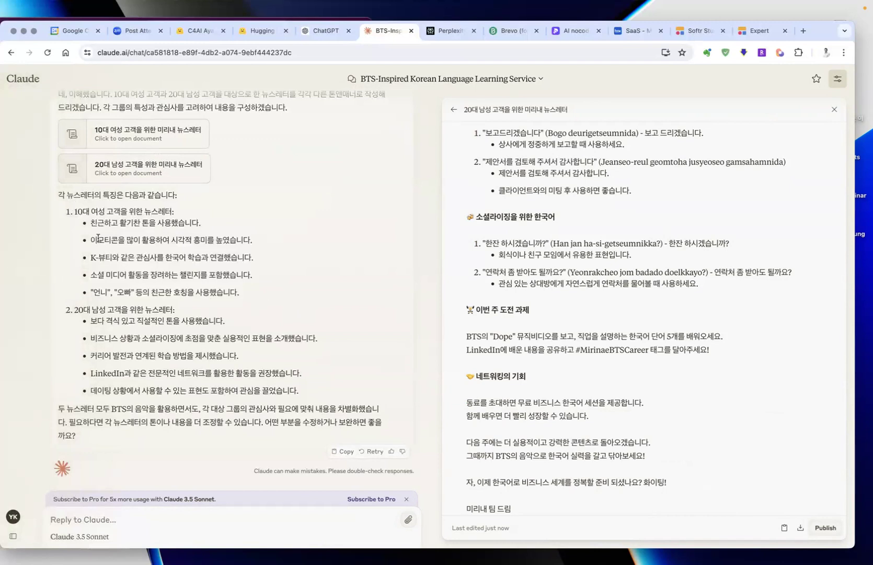
pyautogui.moveTo(90, 240); pyautogui.dragTo(231, 271)
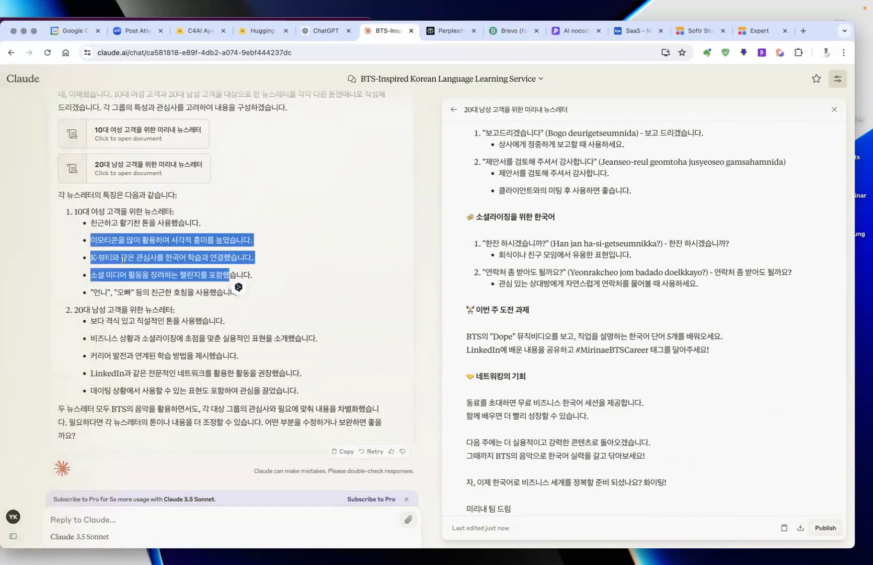
pyautogui.click(123, 259)
pyautogui.moveTo(89, 242); pyautogui.dragTo(289, 304)
pyautogui.click(279, 274)
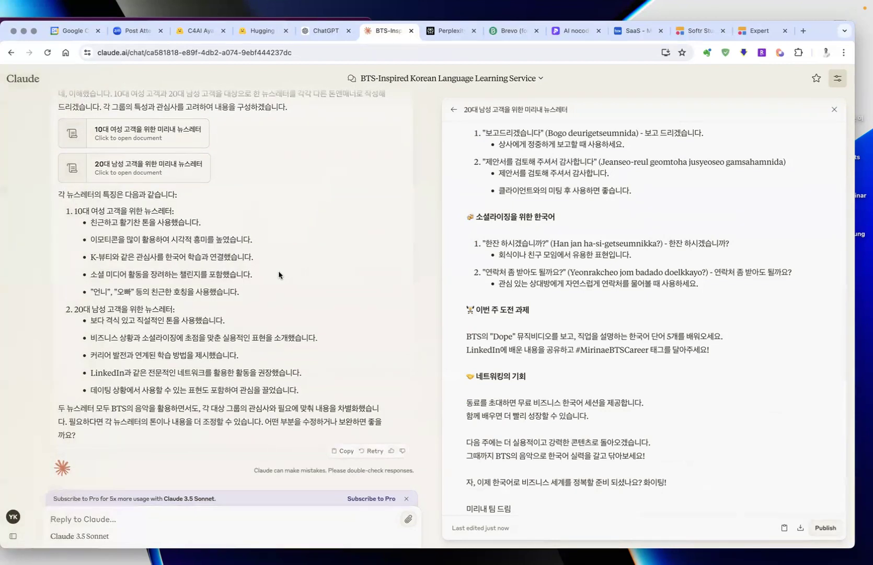
pyautogui.moveTo(91, 293)
pyautogui.mouseDown()
pyautogui.moveTo(246, 294)
pyautogui.moveTo(91, 303)
pyautogui.mouseUp()
pyautogui.click(246, 306)
pyautogui.click(362, 242)
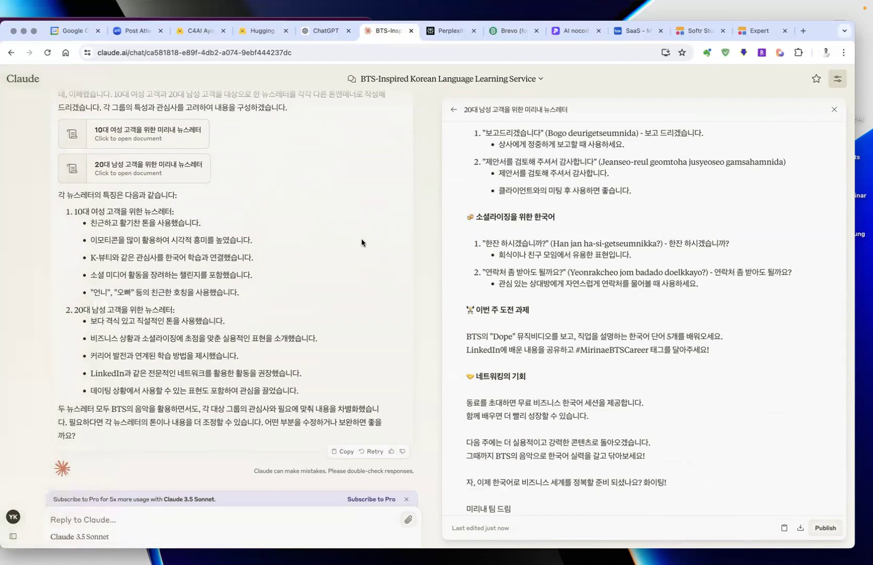
# Read Claude's summary of the newsletter for men in their 20s and return to the two generated documents.
pyautogui.moveTo(73, 309); pyautogui.dragTo(329, 386)
pyautogui.click(326, 360)
pyautogui.scroll(3, 173, 236)
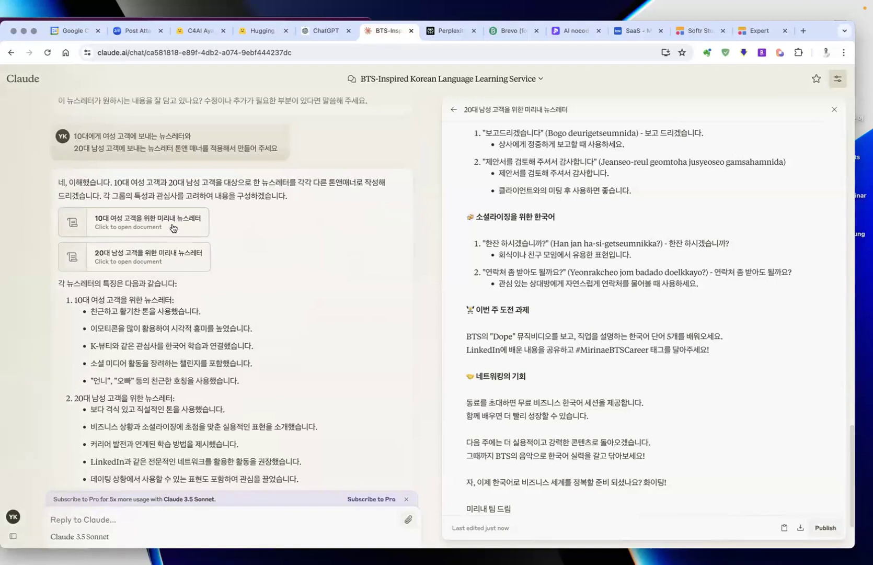
# Open the generated teenage women's newsletter and the one for men in their 20s, viewing the latter from its subject line.
pyautogui.click(173, 234)
pyautogui.click(178, 256)
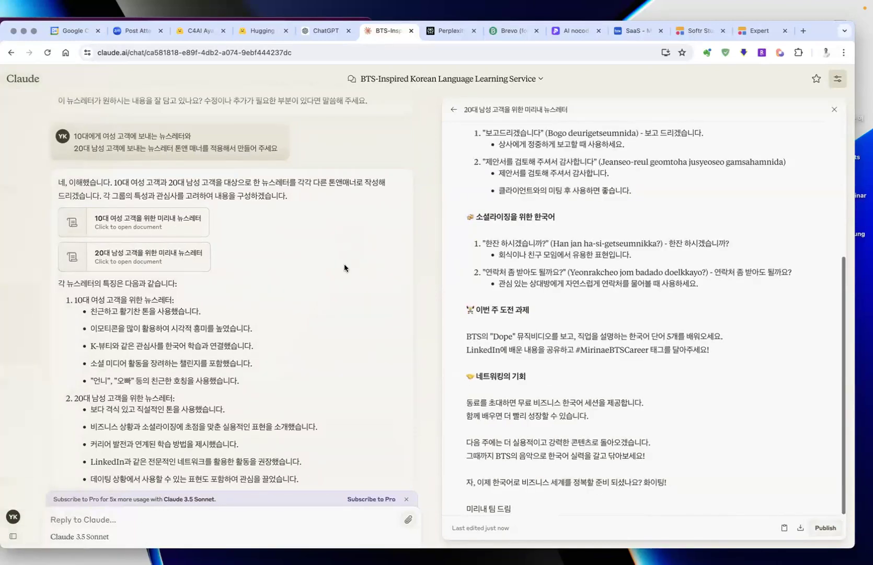
pyautogui.scroll(10, 618, 270)
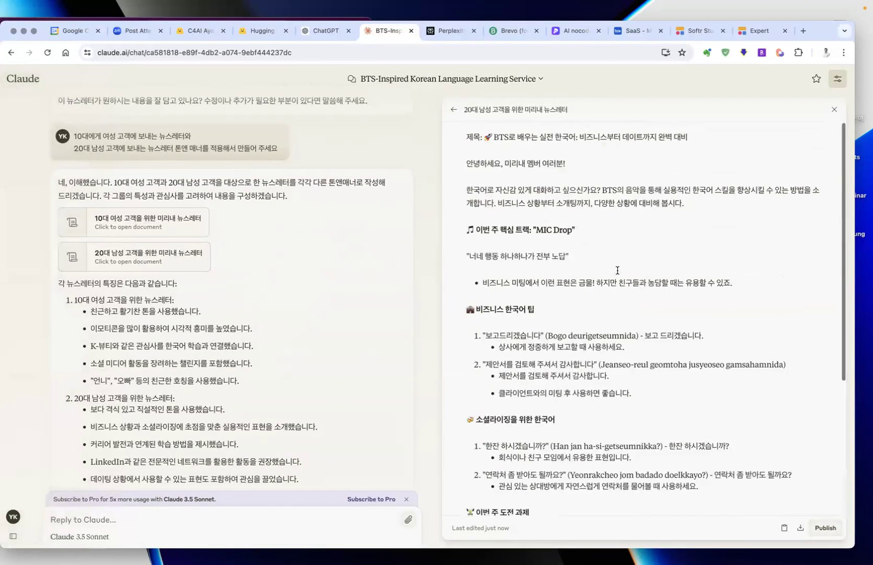
pyautogui.click(191, 228)
pyautogui.click(184, 250)
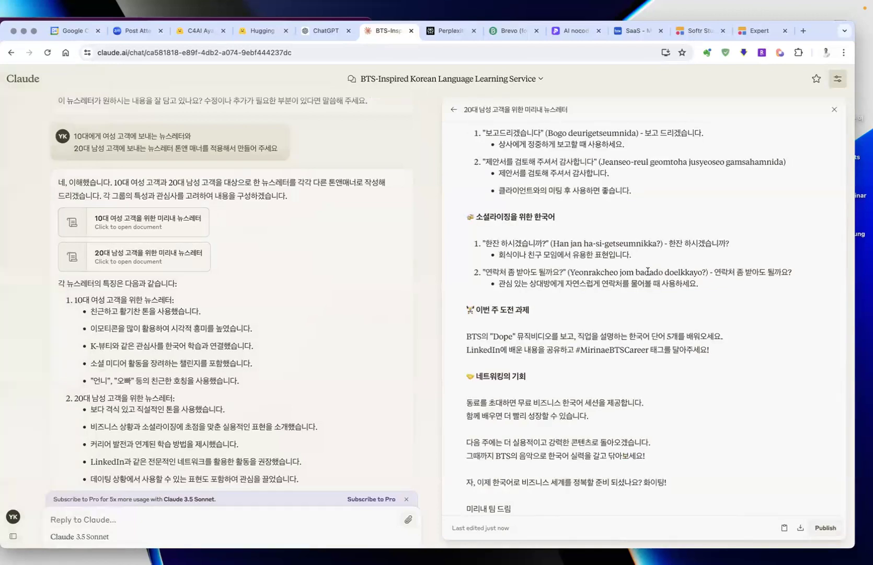
pyautogui.scroll(5, 648, 271)
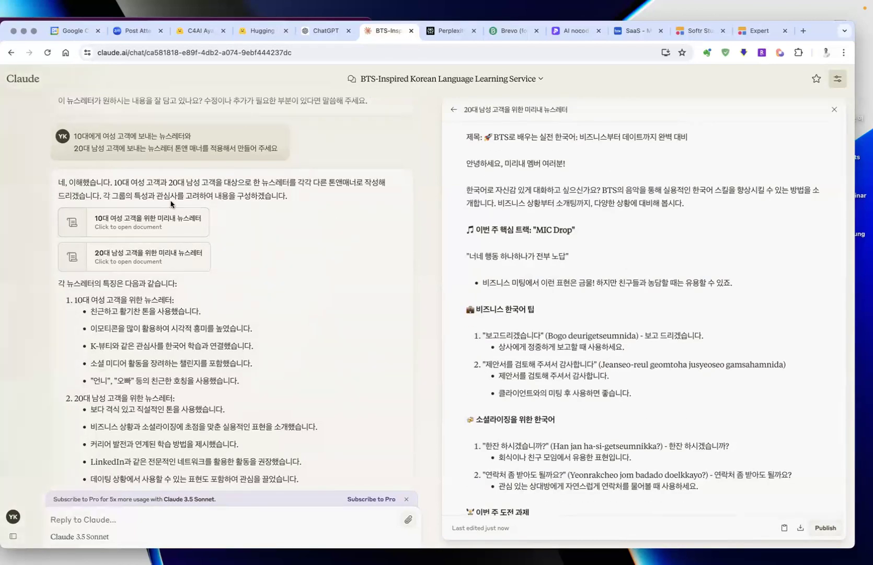
# Switch between the two generated newsletters again and skim the one for men in their 20s down to its closing lines.
pyautogui.click(175, 229)
pyautogui.click(175, 267)
pyautogui.scroll(5, 535, 238)
pyautogui.scroll(-5, 535, 238)
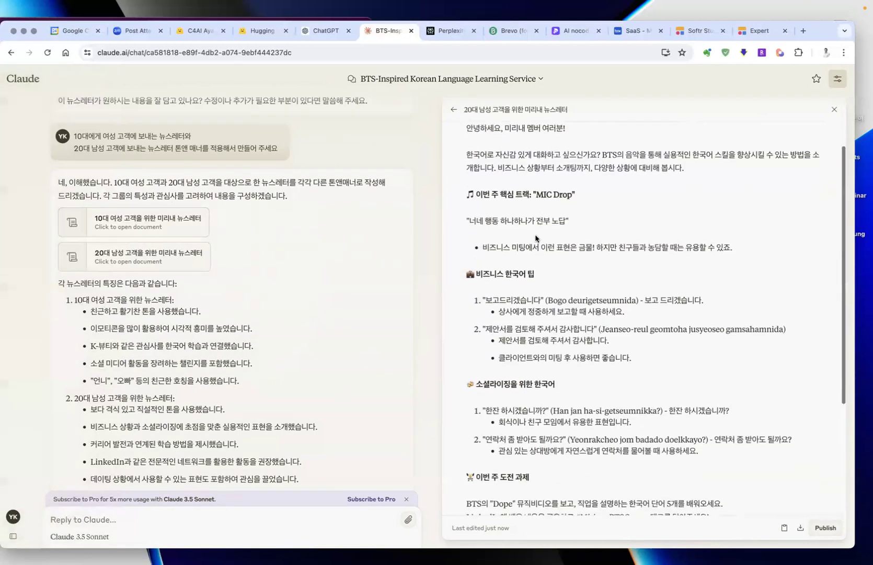
pyautogui.scroll(-3, 548, 268)
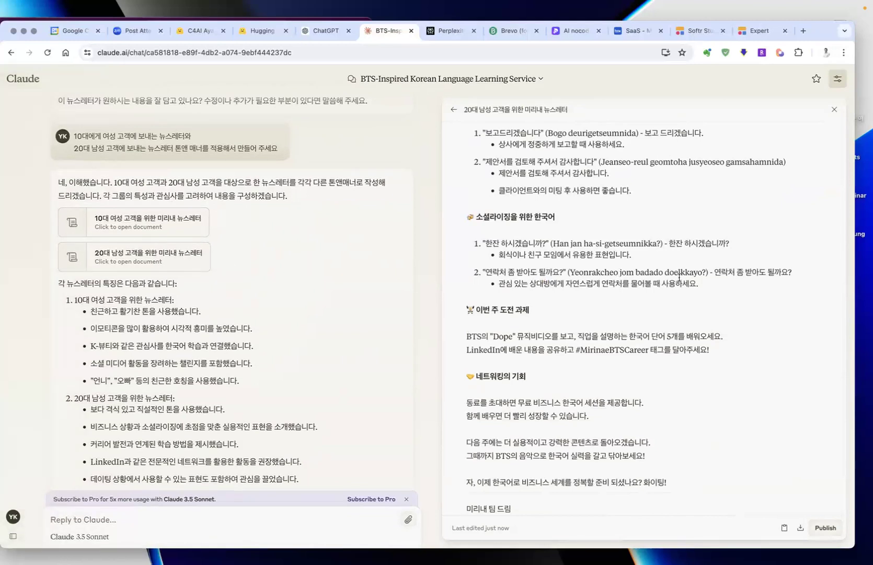
pyautogui.scroll(8, 550, 237)
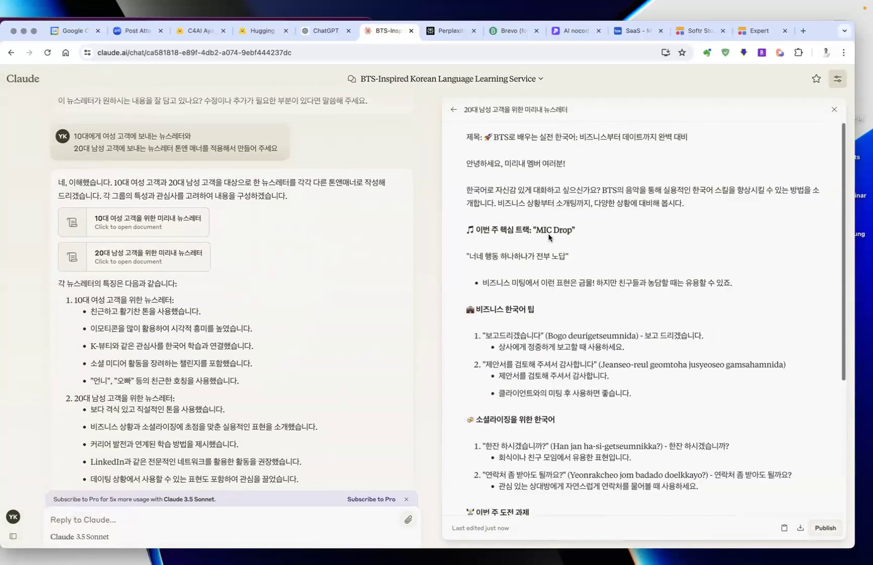
# Examine the "MIC Drop" lyric and the business Korean tips in the newsletter for men in their 20s, singling out the lyric.
pyautogui.scroll(-4, 627, 316)
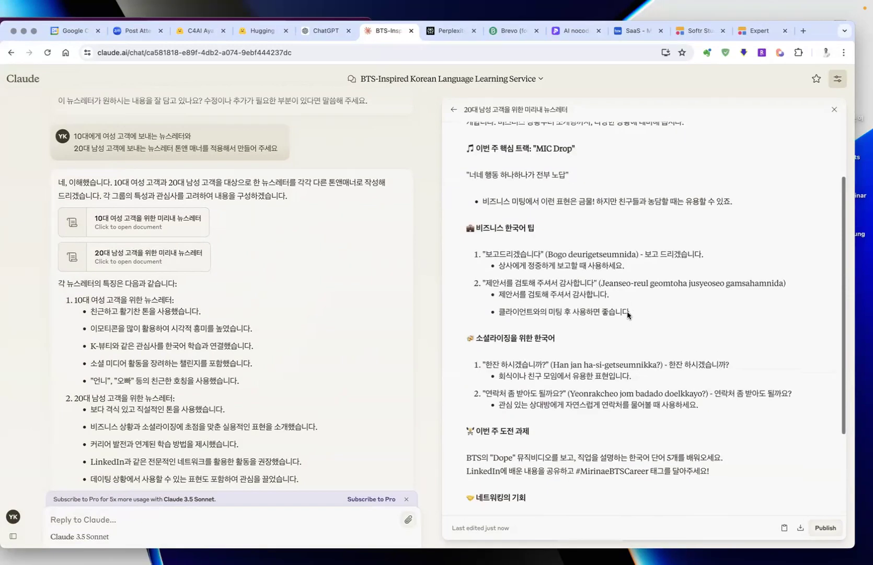
pyautogui.scroll(-2, 627, 299)
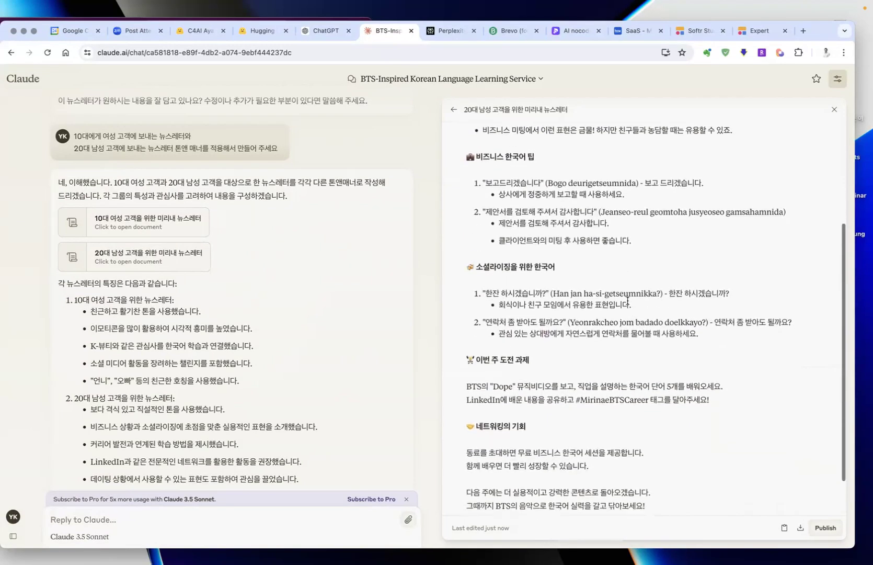
pyautogui.scroll(2, 627, 300)
pyautogui.moveTo(465, 170); pyautogui.dragTo(581, 167)
pyautogui.click(594, 170)
pyautogui.scroll(-5, 593, 228)
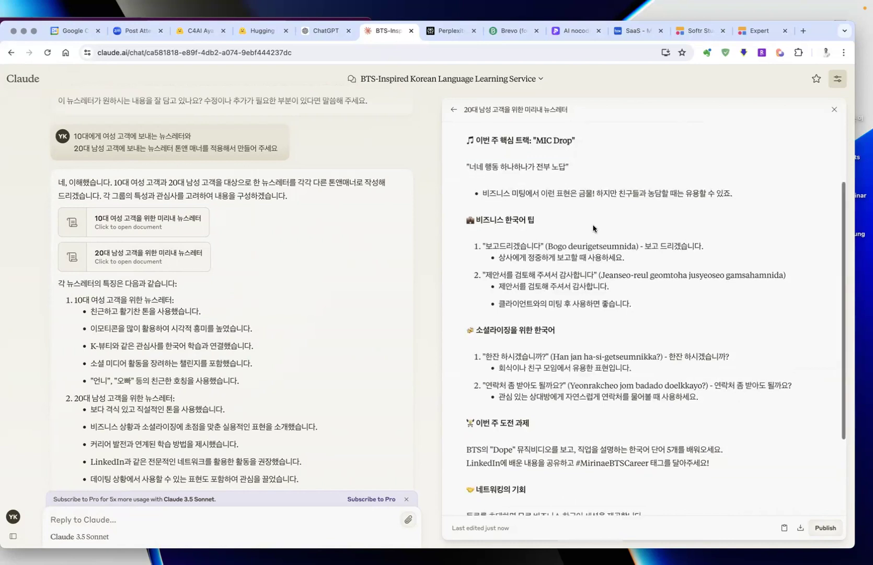
# Single out the socializing Korean section (소셜라이징을 위한 한국어) and its two expressions in the newsletter for men in their 20s.
pyautogui.moveTo(469, 215); pyautogui.dragTo(497, 294)
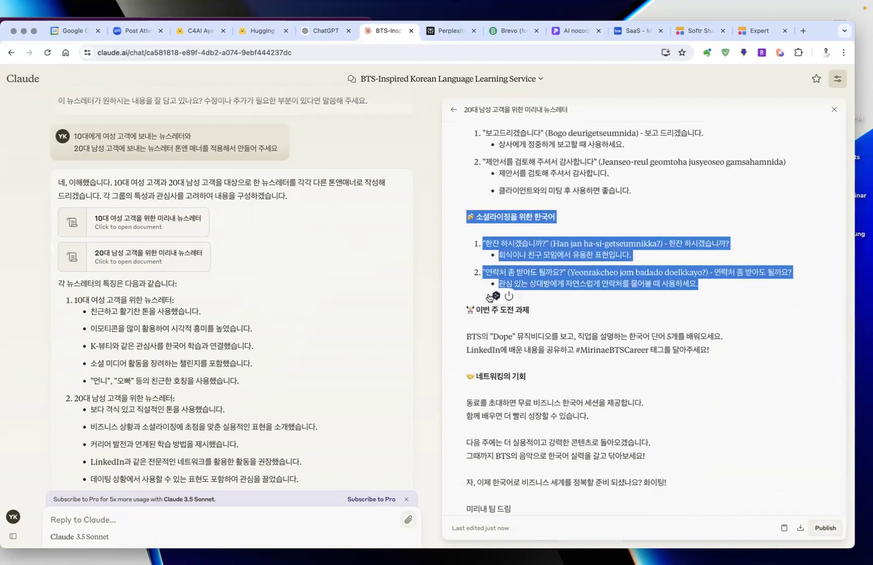
pyautogui.click(470, 297)
pyautogui.moveTo(479, 236); pyautogui.dragTo(471, 308)
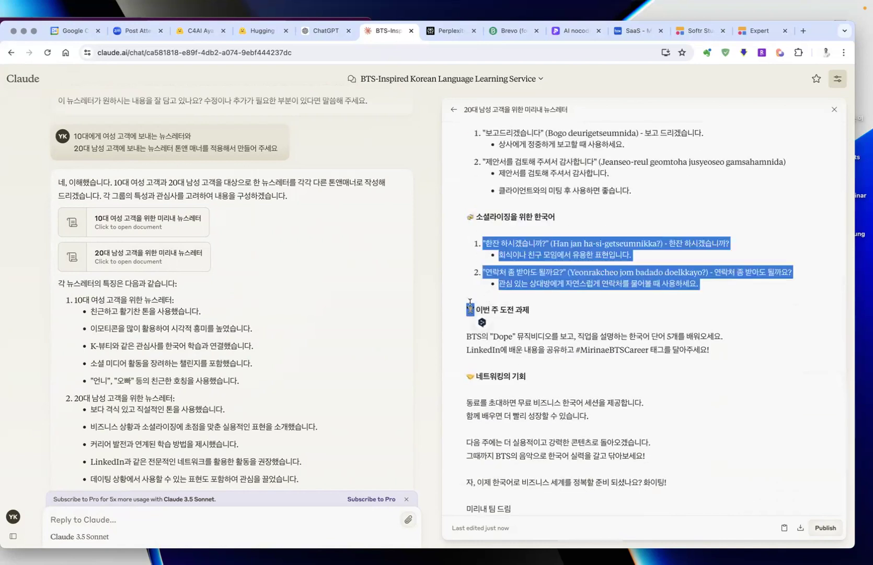
# Single out the second socializing expression, the one for asking for contact details, with its usage note, then clear the selection.
pyautogui.click(470, 300)
pyautogui.moveTo(481, 272); pyautogui.dragTo(470, 306)
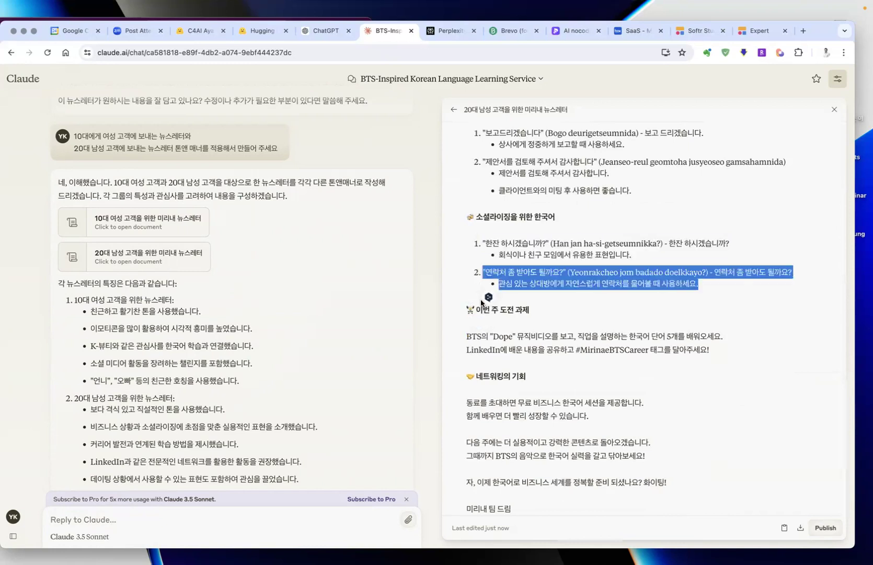
pyautogui.click(472, 301)
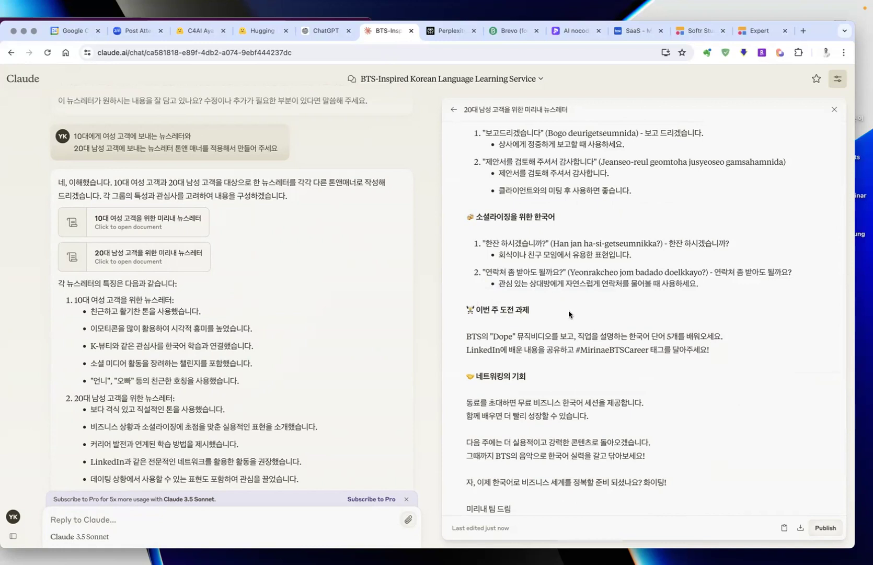
pyautogui.moveTo(586, 559)
# Copy the earlier prompt requesting newsletters for teenage women and men in their 20s into a new reply.
pyautogui.scroll(2, 209, 297)
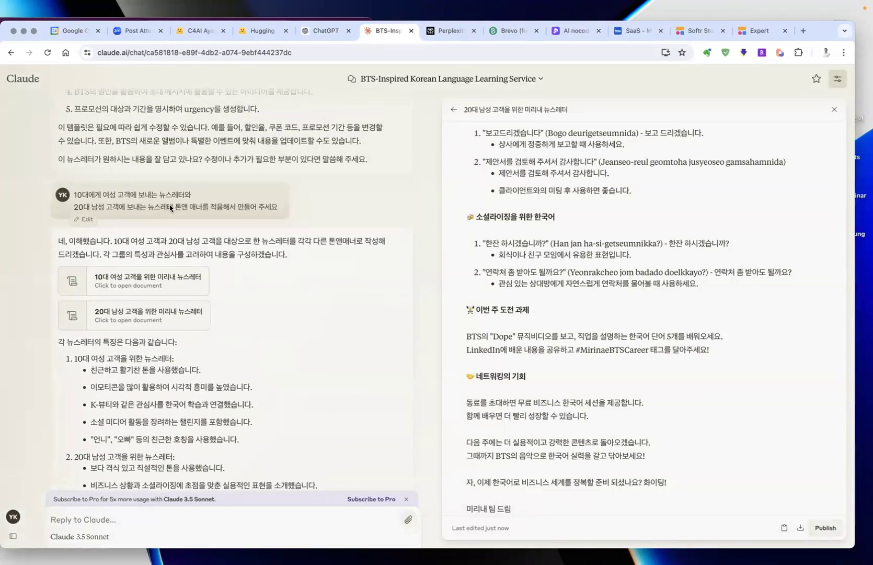
pyautogui.moveTo(177, 209); pyautogui.dragTo(209, 209)
pyautogui.click(209, 208)
pyautogui.moveTo(277, 208); pyautogui.dragTo(70, 193)
pyautogui.press('super+c')
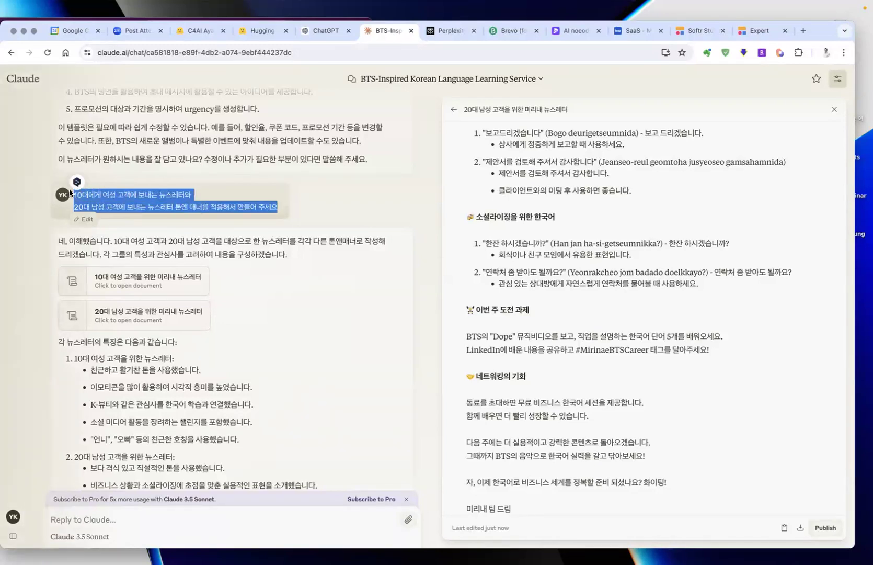
pyautogui.scroll(-3, 157, 355)
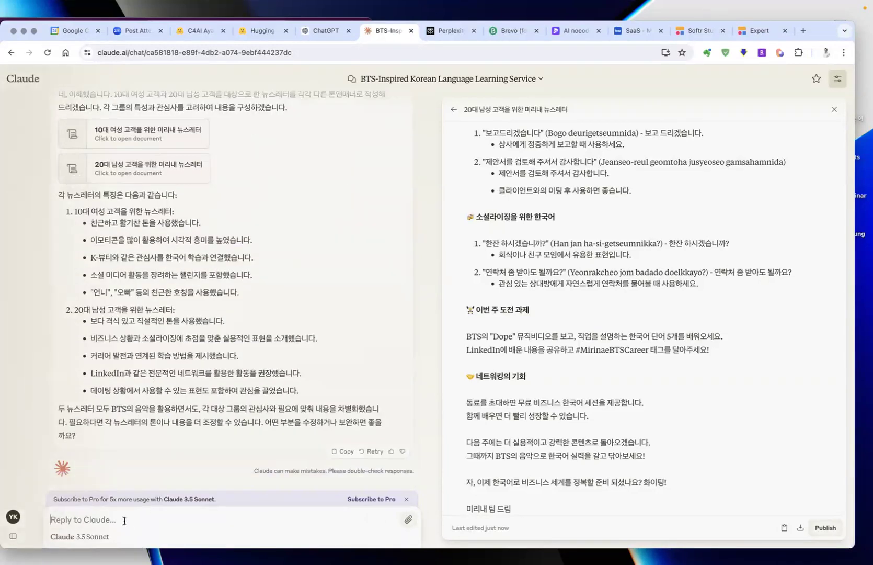
pyautogui.press('super+v')
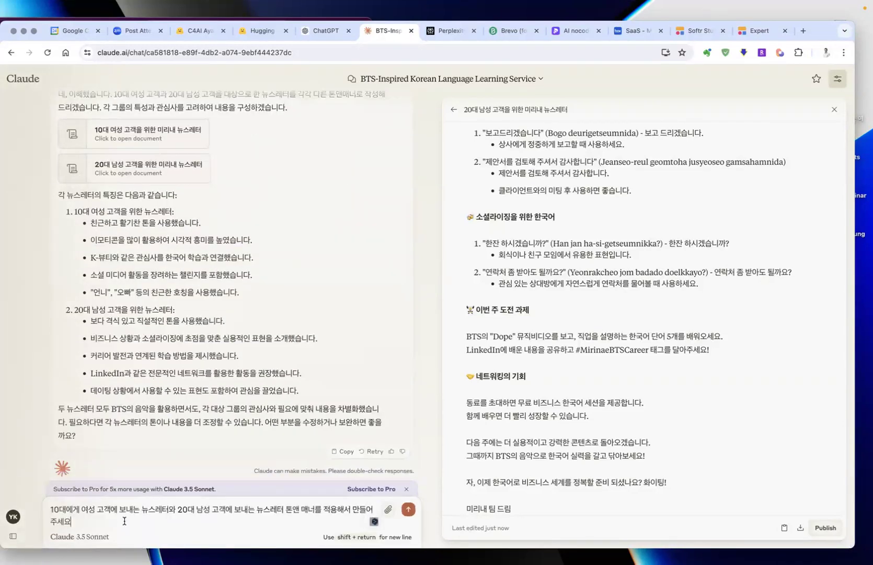
# Replace "톤앤 매너를" in the pasted prompt with "말투를 적용해서" and send it.
pyautogui.click(286, 508)
pyautogui.hotkey('shift', 'Return')
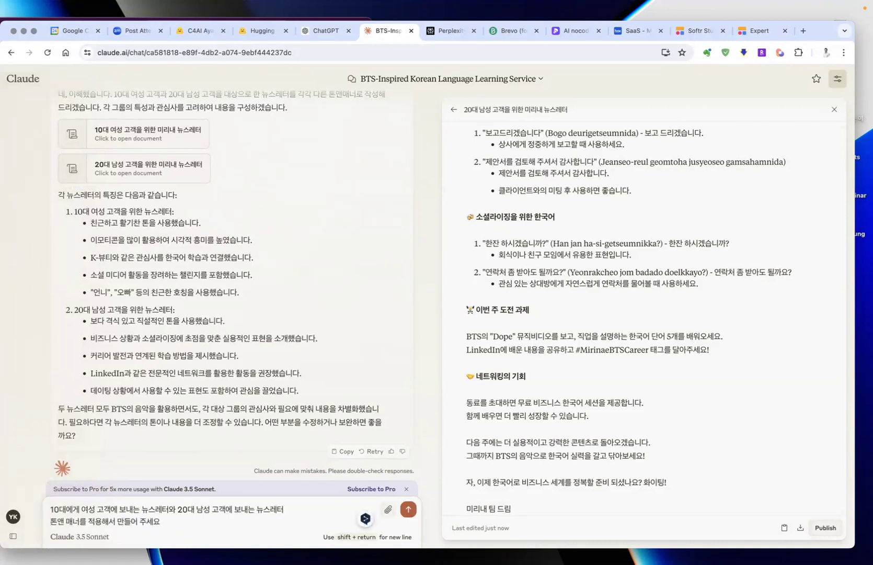
pyautogui.press('BackSpace')
pyautogui.write('말투를 제')
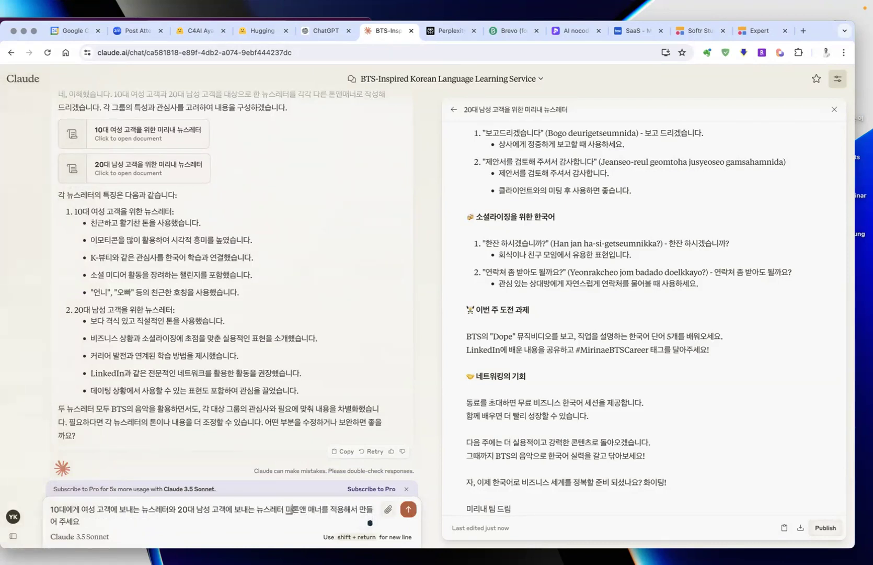
pyautogui.write('적용해서')
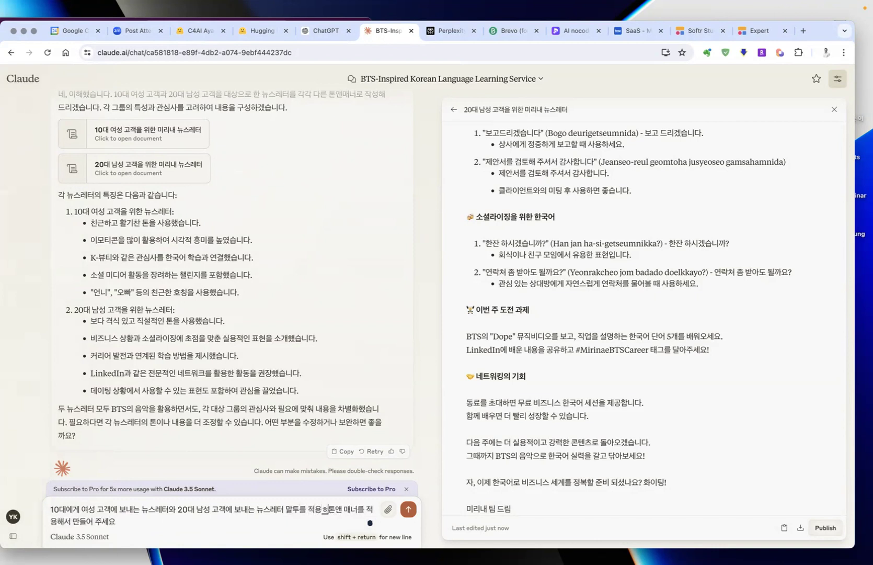
pyautogui.press('Delete')
pyautogui.press('Delete')
pyautogui.press('Delete')
pyautogui.press('Delete')
pyautogui.press('Delete')
pyautogui.press('Delete')
pyautogui.press('Delete')
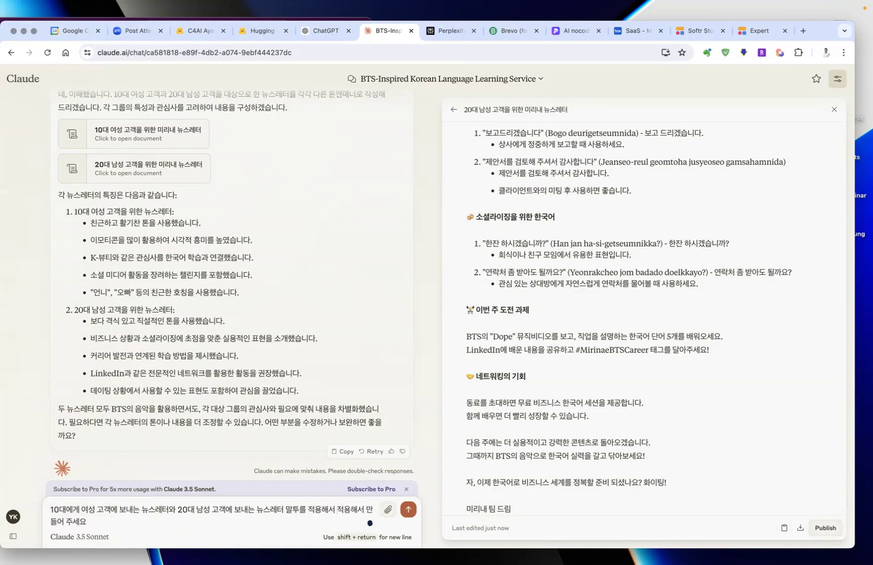
pyautogui.press('Return')
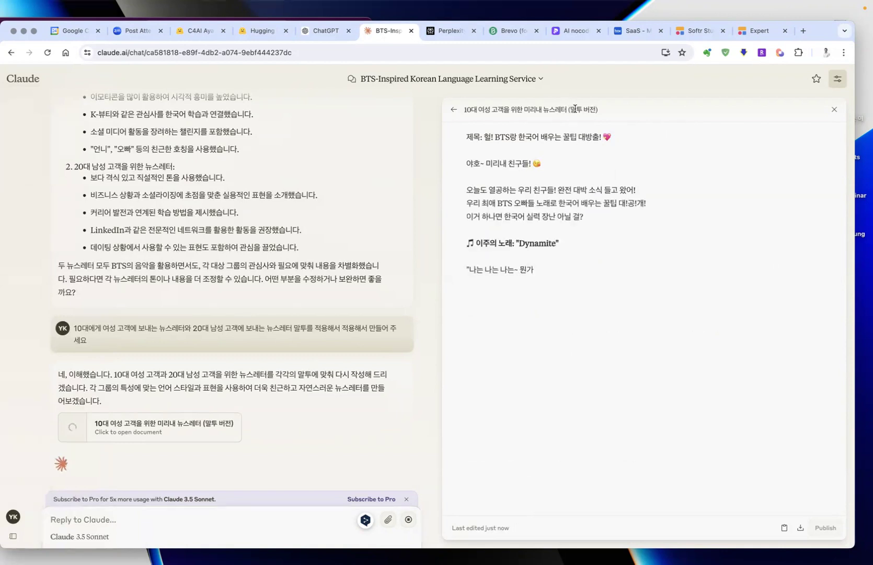
# Single out the "말투 버전" label in the new newsletter's title and skim the conversation back to the coupon promotion reply.
pyautogui.moveTo(571, 110); pyautogui.dragTo(614, 109)
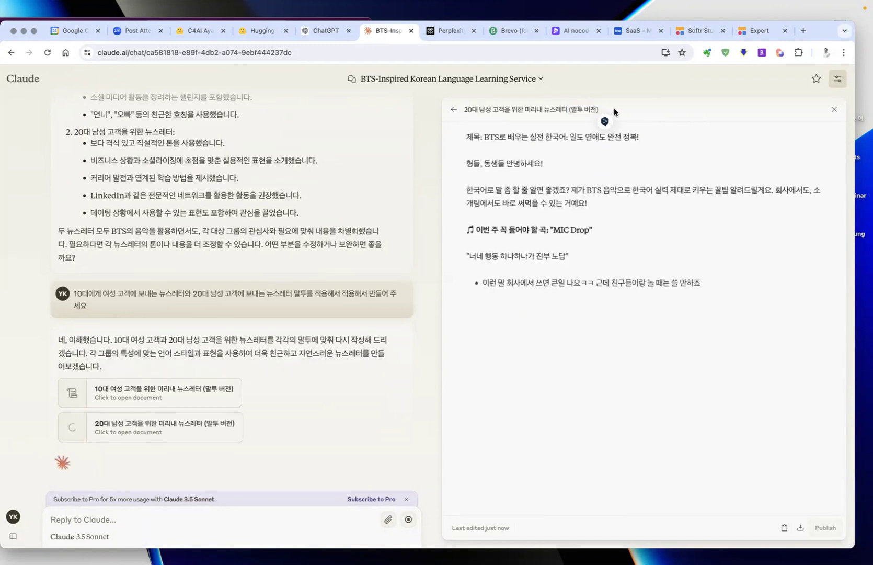
pyautogui.scroll(2, 278, 252)
pyautogui.scroll(5, 278, 252)
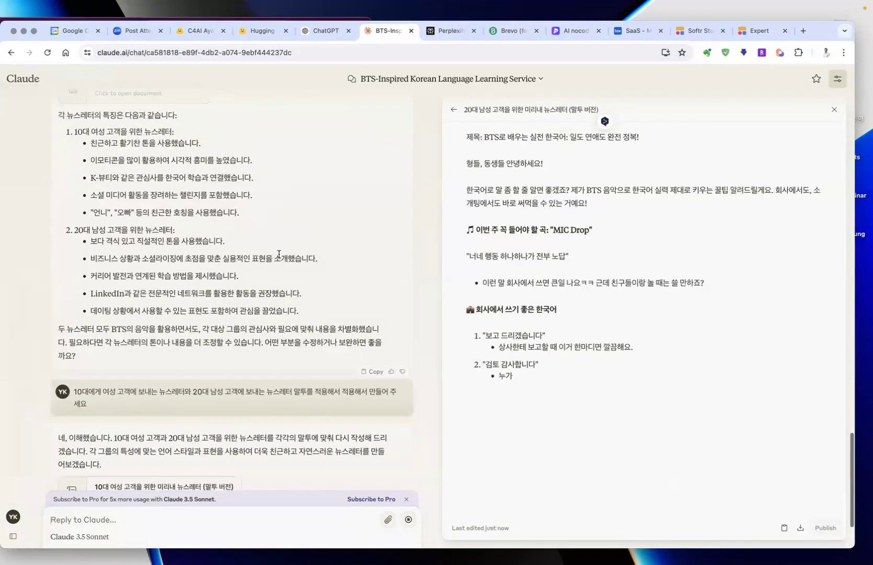
pyautogui.scroll(4, 278, 254)
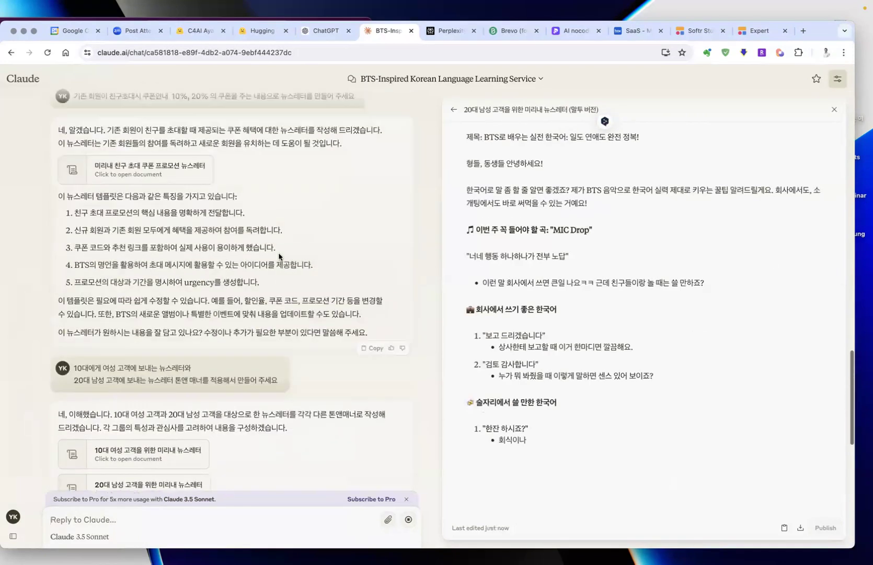
pyautogui.scroll(-10, 279, 256)
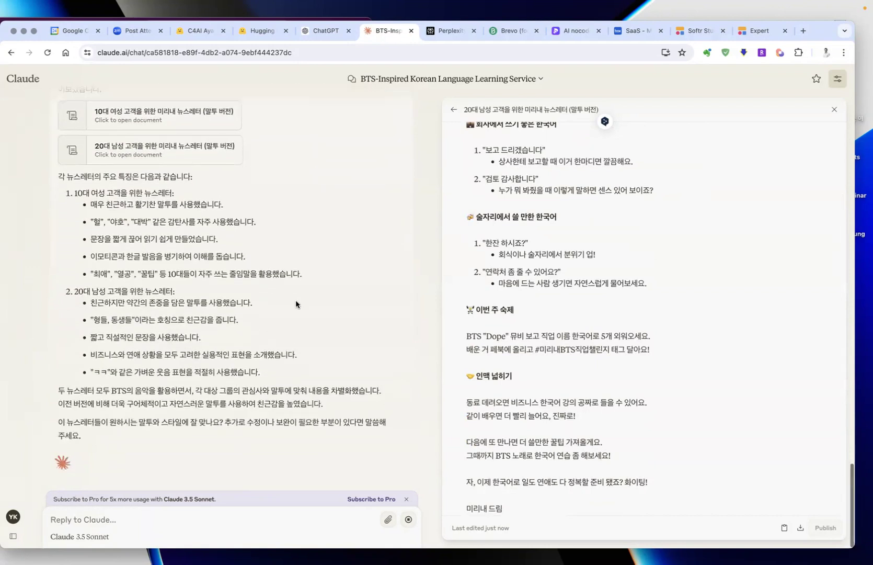
# Examine the newest reply's introduction and single out the listed traits of the speech-style newsletter for teenage women.
pyautogui.scroll(3, 340, 229)
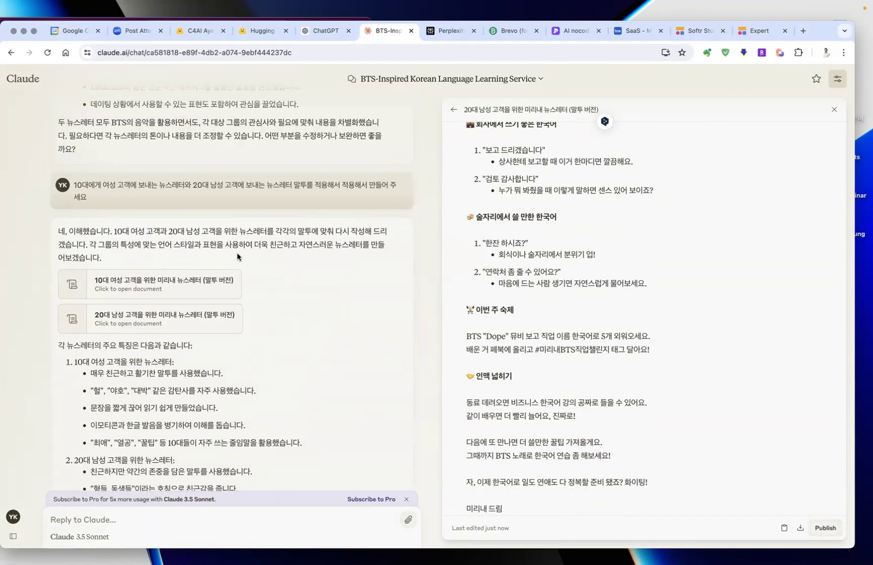
pyautogui.moveTo(231, 231); pyautogui.dragTo(232, 244)
pyautogui.click(312, 278)
pyautogui.scroll(-5, 311, 274)
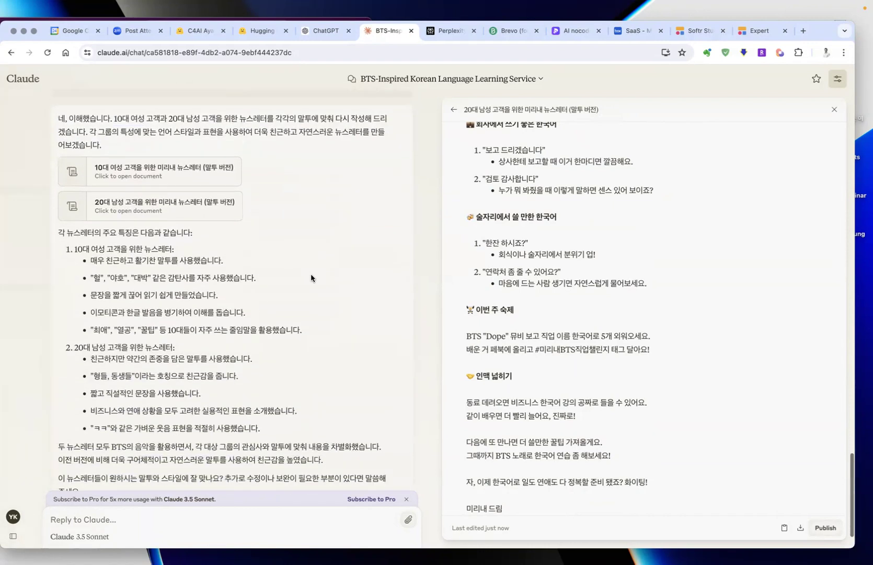
pyautogui.moveTo(155, 204); pyautogui.dragTo(238, 287)
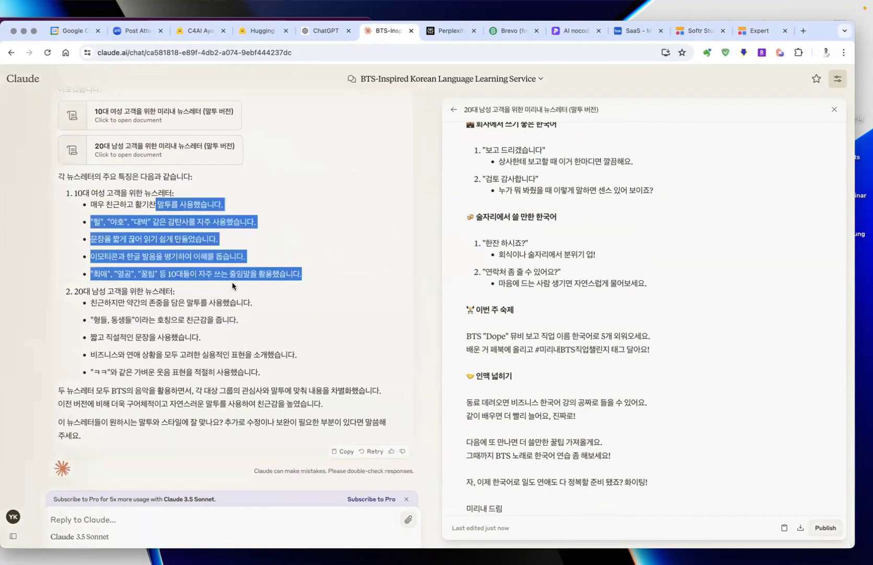
pyautogui.click(131, 202)
pyautogui.moveTo(134, 203); pyautogui.dragTo(267, 285)
# Compare the trait lists of the earlier tone-based newsletters with those of the new speech-style versions.
pyautogui.scroll(5, 295, 234)
pyautogui.scroll(4, 295, 234)
pyautogui.moveTo(90, 239); pyautogui.dragTo(249, 292)
pyautogui.click(342, 272)
pyautogui.scroll(-4, 342, 271)
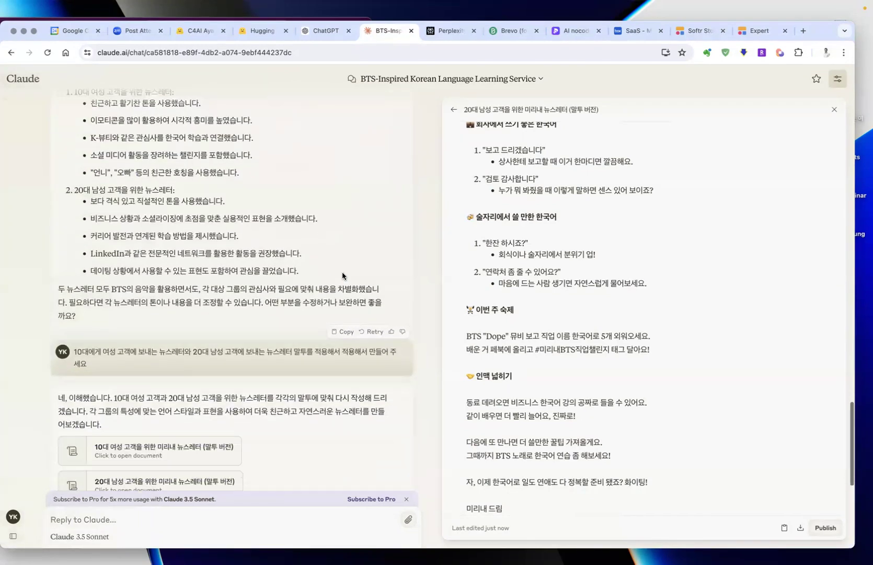
pyautogui.scroll(5, 342, 271)
pyautogui.scroll(-8, 163, 352)
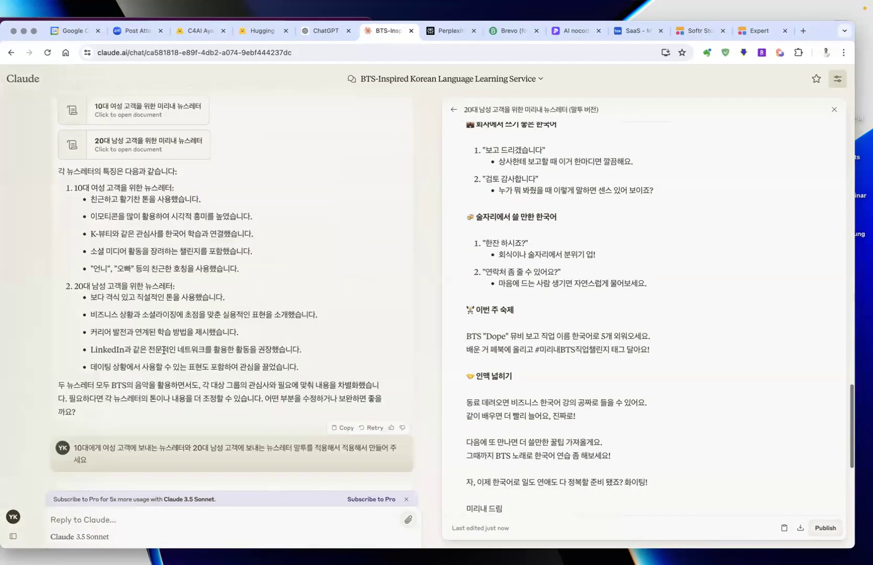
pyautogui.scroll(-3, 215, 232)
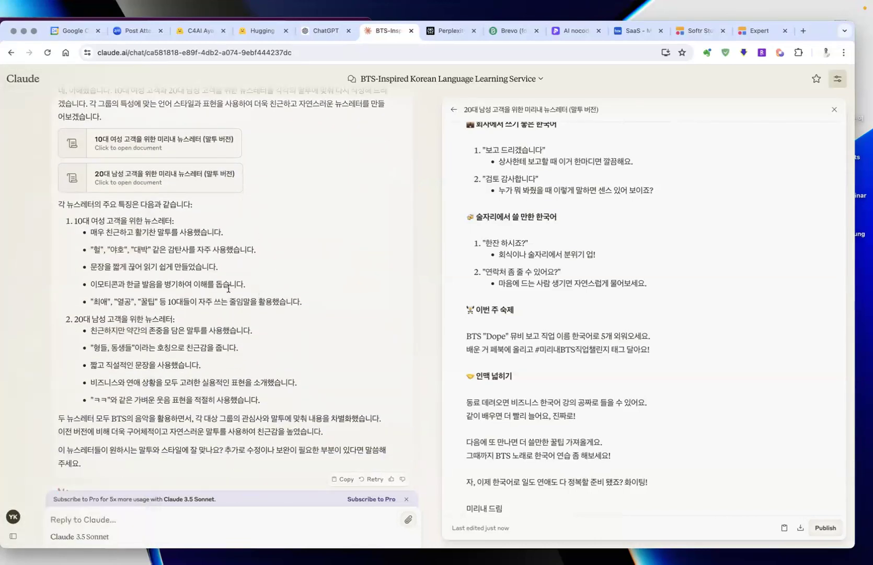
pyautogui.scroll(-1, 204, 258)
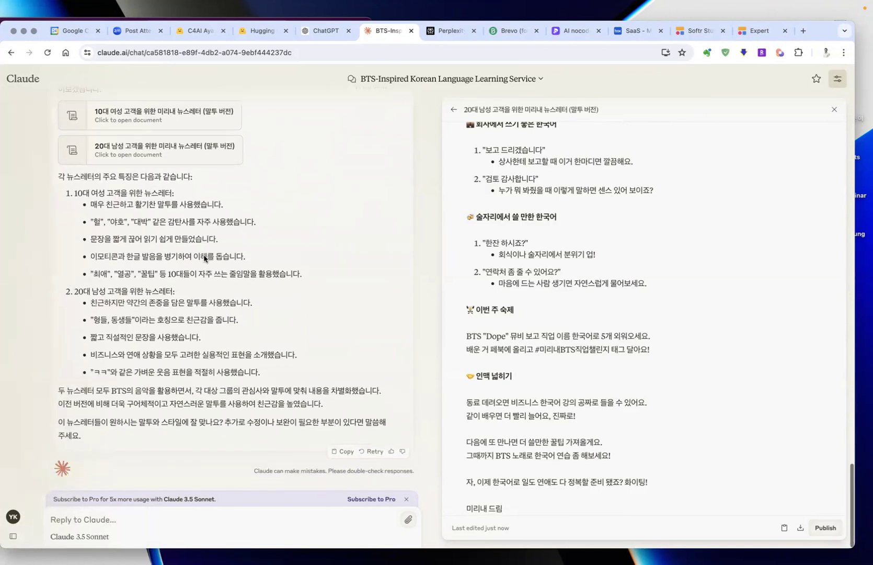
# Read through the speech-style newsletter for men in their 20s and look back at the prompt that produced it.
pyautogui.scroll(5, 649, 251)
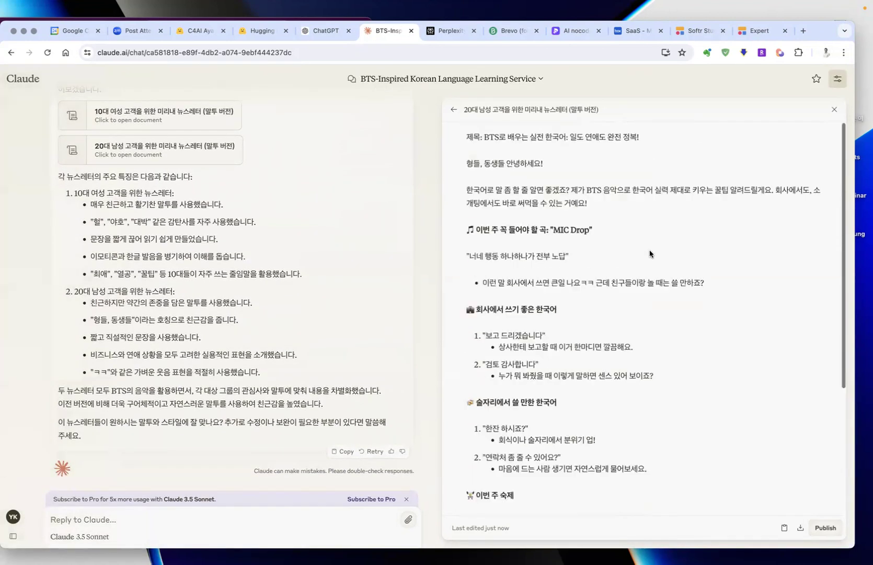
pyautogui.scroll(-5, 650, 250)
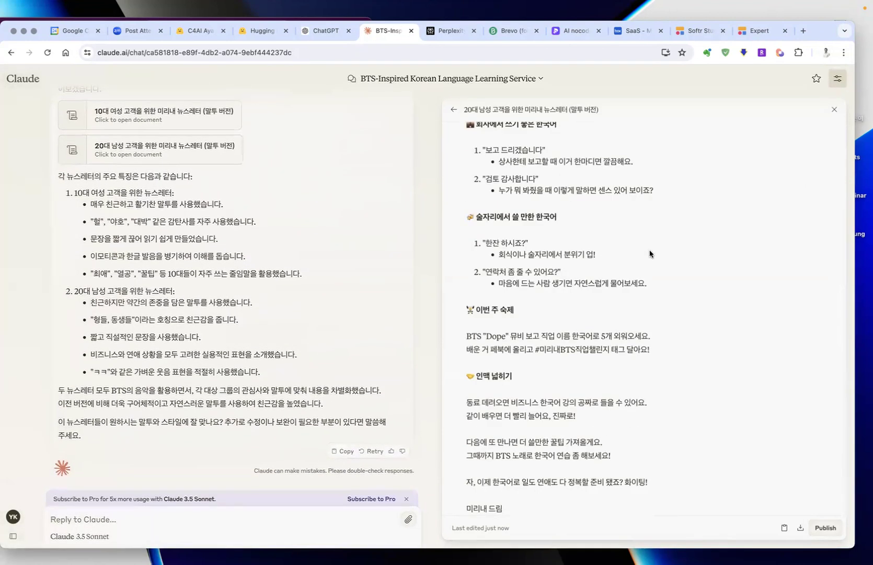
pyautogui.scroll(4, 649, 254)
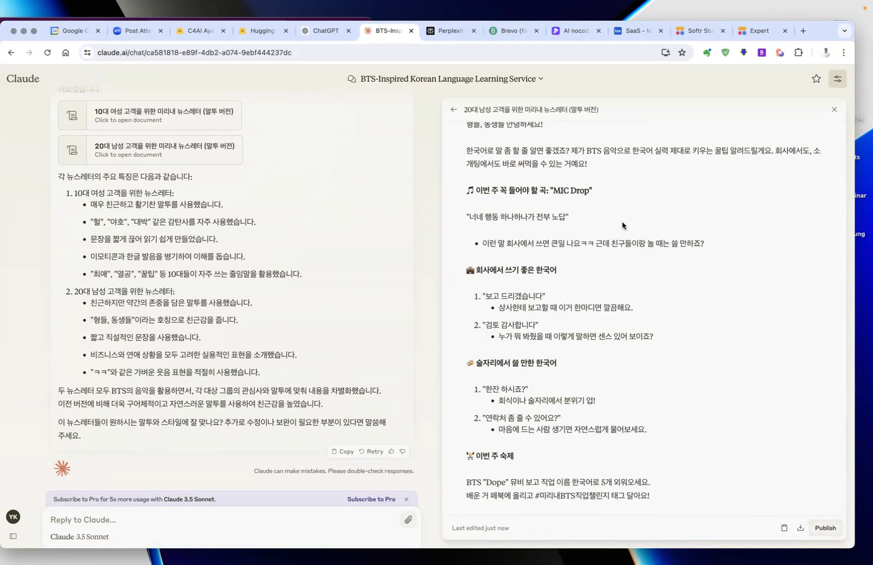
pyautogui.scroll(-4, 622, 225)
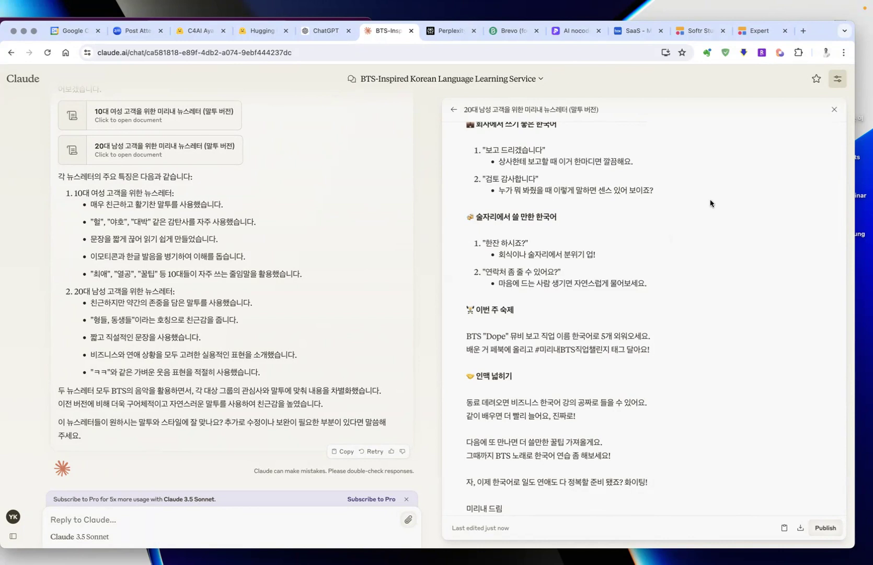
pyautogui.scroll(5, 648, 260)
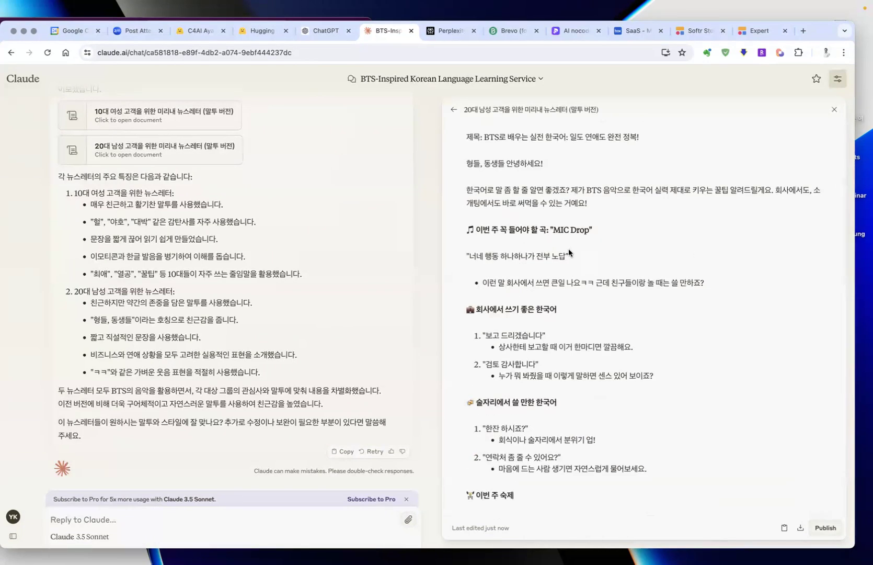
pyautogui.scroll(5, 385, 189)
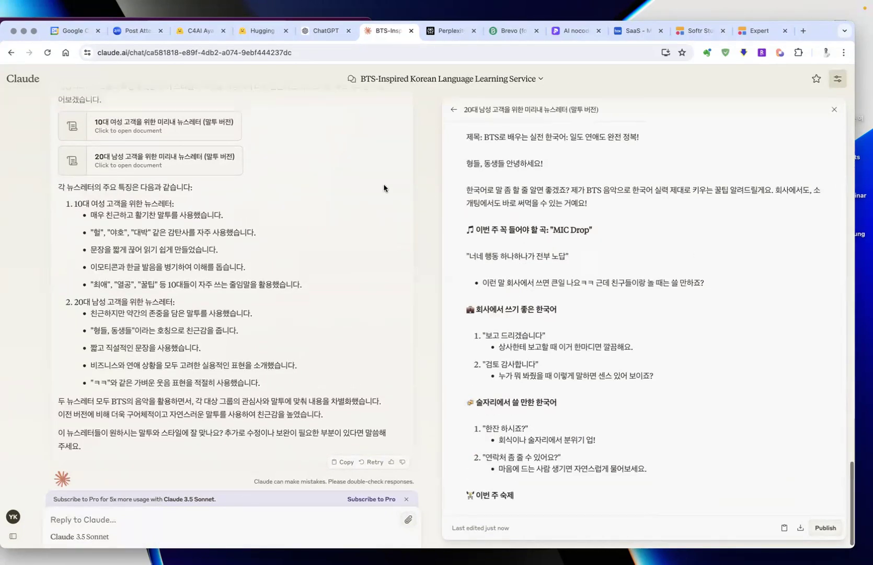
pyautogui.scroll(1, 384, 188)
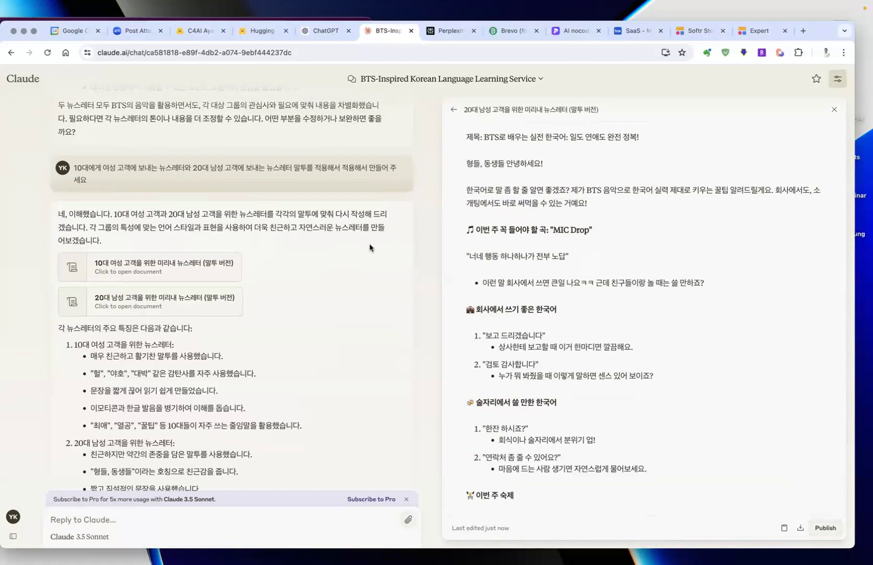
pyautogui.scroll(-1, 370, 247)
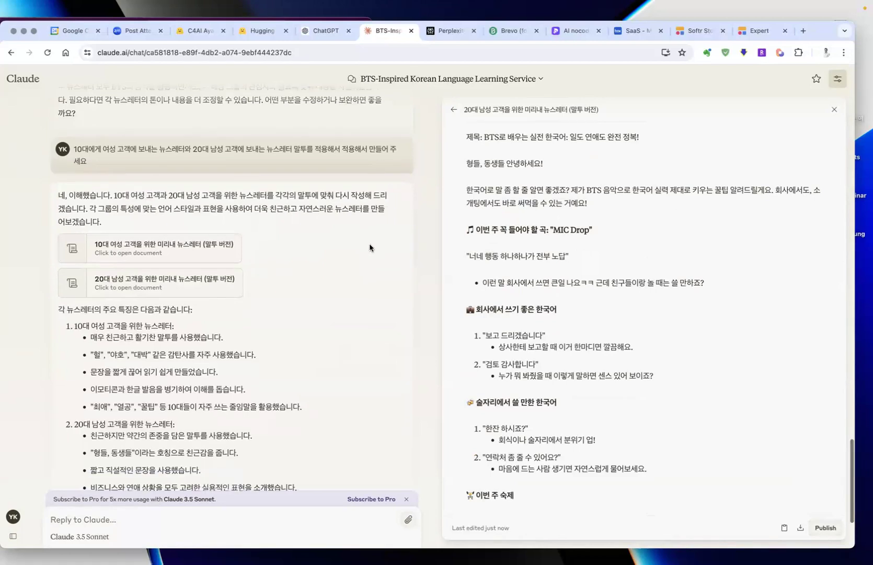
# Copy the "말투를 적용해서" prompt from the Claude conversation and send it in the ChatGPT newsletter conversation.
pyautogui.click(324, 30)
pyautogui.scroll(-15, 499, 266)
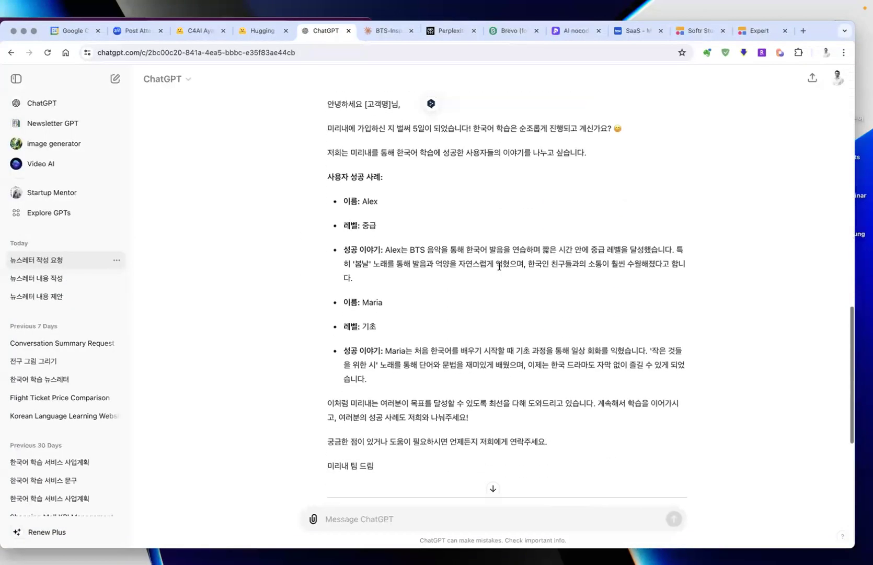
pyautogui.click(389, 32)
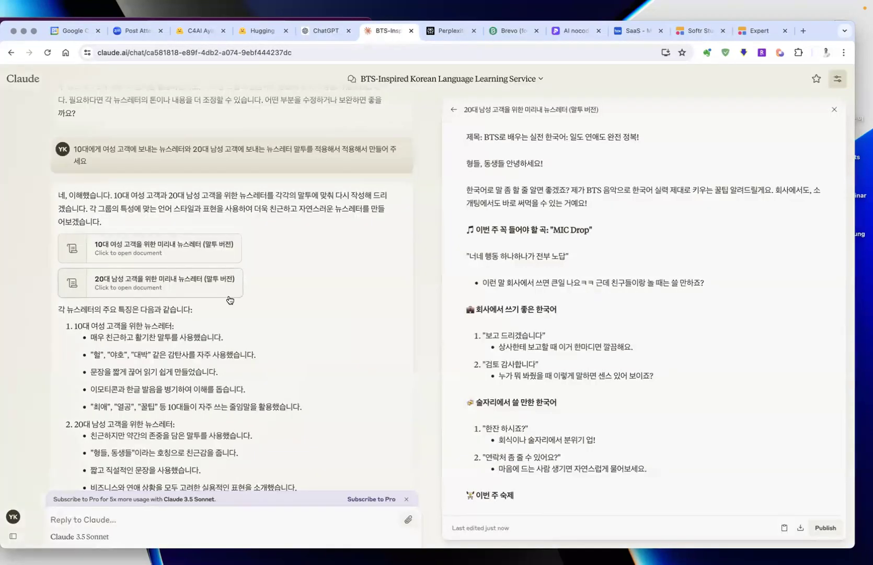
pyautogui.scroll(3, 116, 222)
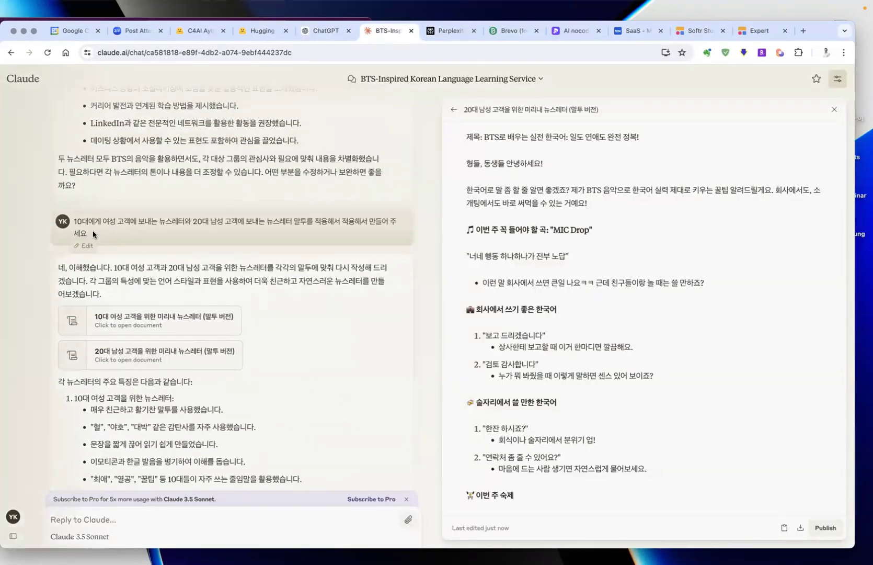
pyautogui.moveTo(88, 233); pyautogui.dragTo(74, 218)
pyautogui.press('super+c')
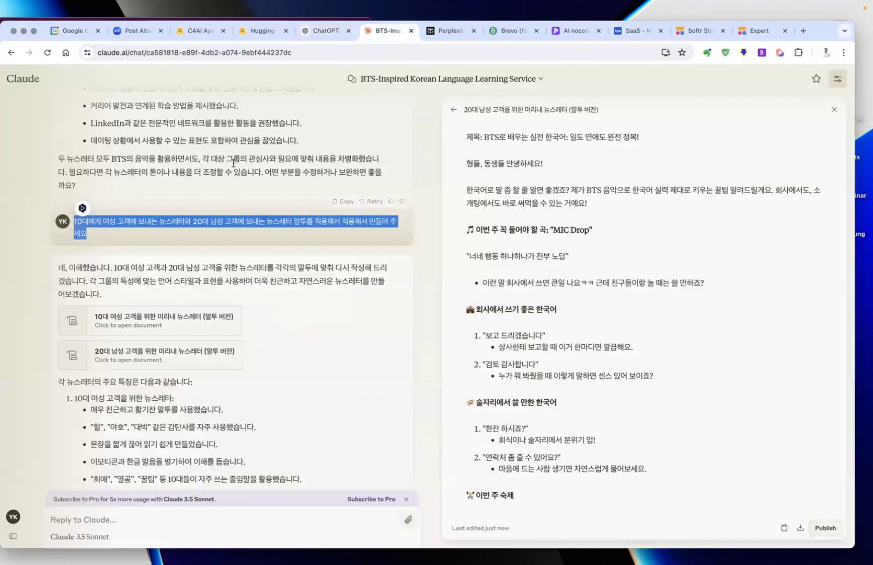
pyautogui.click(324, 31)
pyautogui.click(384, 518)
pyautogui.press('super+v')
pyautogui.press('Return')
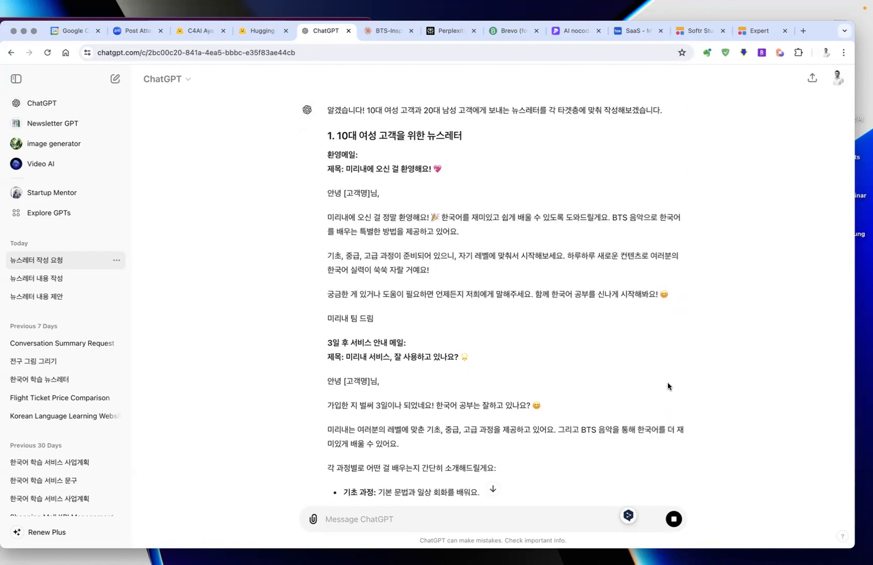
# Return to the Claude conversation and look over the speech-style newsletters for teenage women and men in their 20s with their listed traits.
pyautogui.click(387, 31)
pyautogui.scroll(-2, 264, 270)
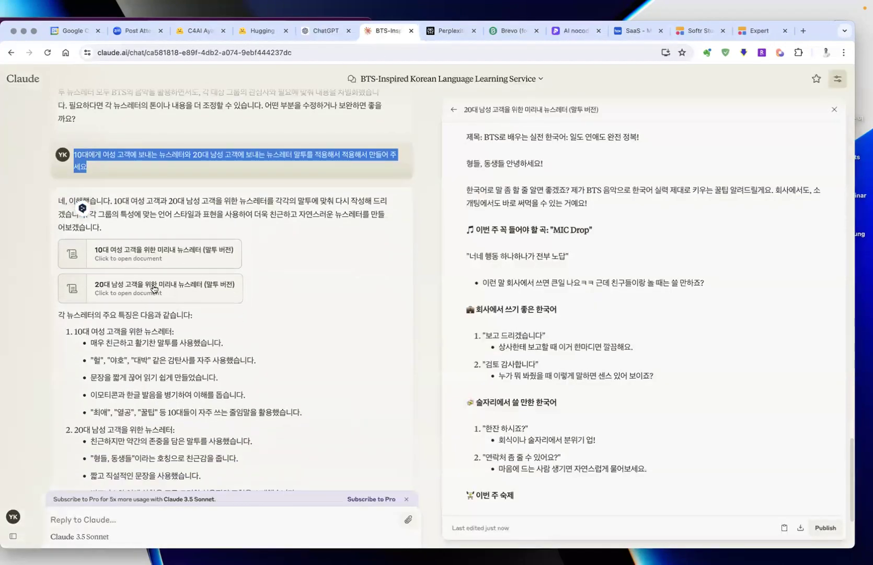
pyautogui.scroll(-2, 214, 269)
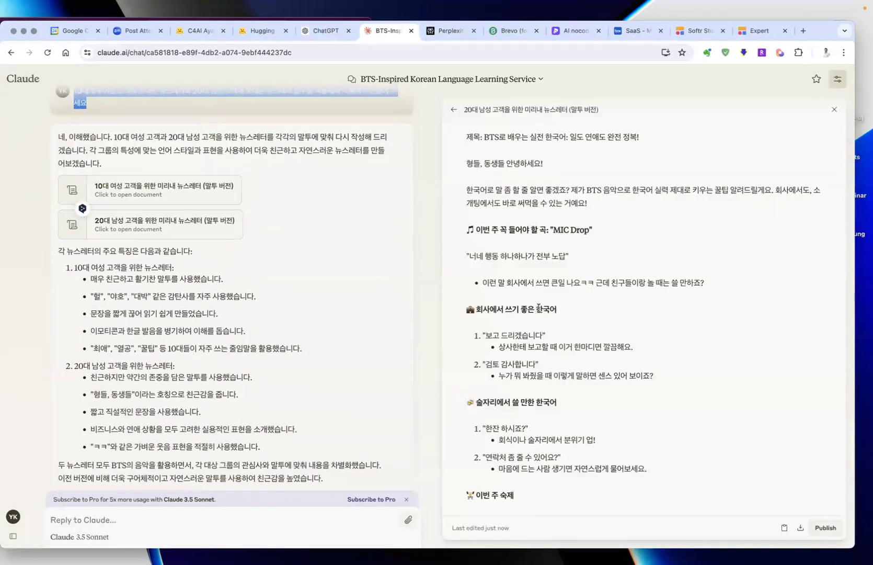
pyautogui.scroll(-2, 655, 282)
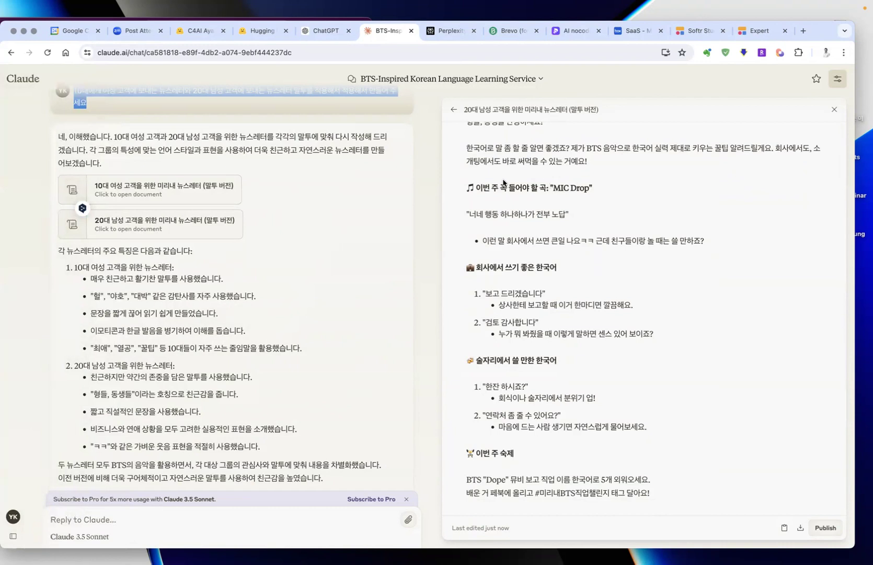
pyautogui.click(163, 191)
pyautogui.click(178, 226)
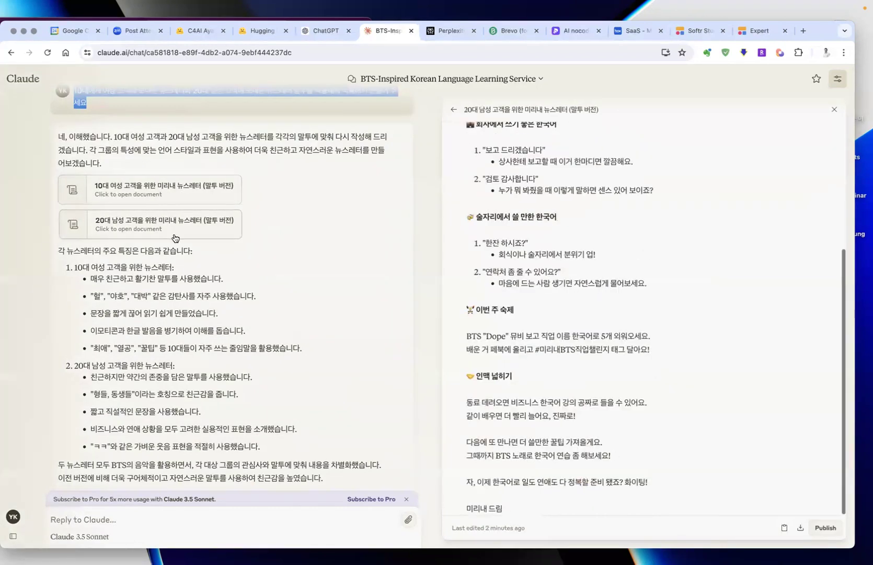
pyautogui.click(167, 189)
pyautogui.click(184, 232)
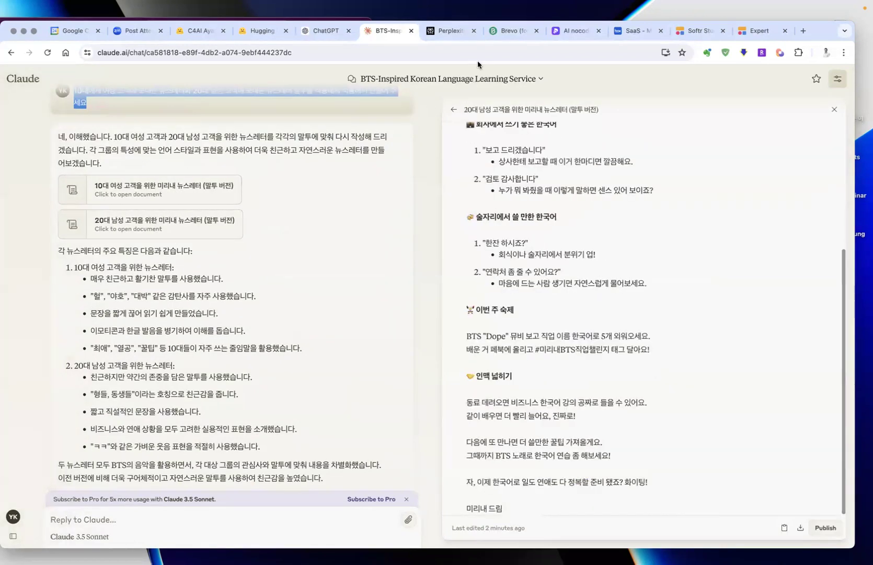
# Switch to ChatGPT and examine the welcome mails it wrote for men in their 20s and for teenage women.
pyautogui.click(327, 31)
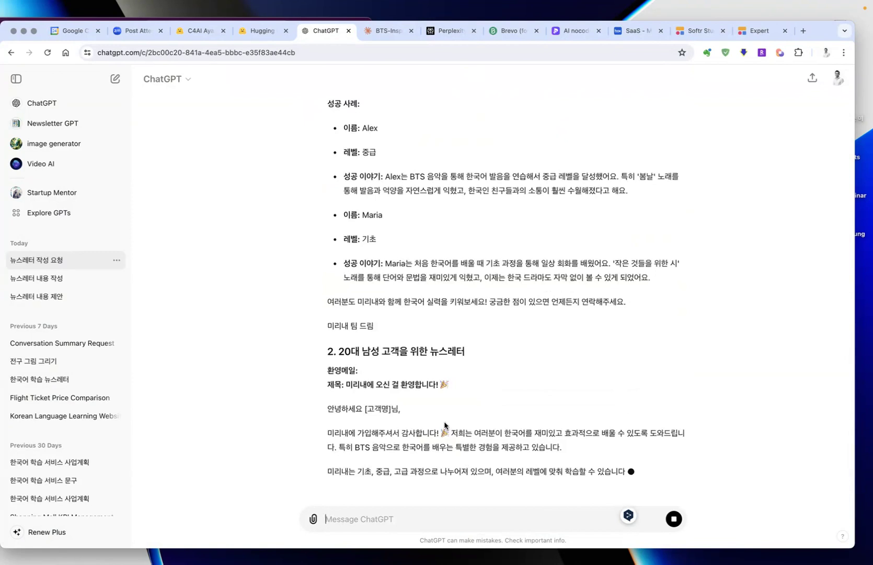
pyautogui.moveTo(326, 359); pyautogui.dragTo(610, 355)
pyautogui.scroll(9, 537, 175)
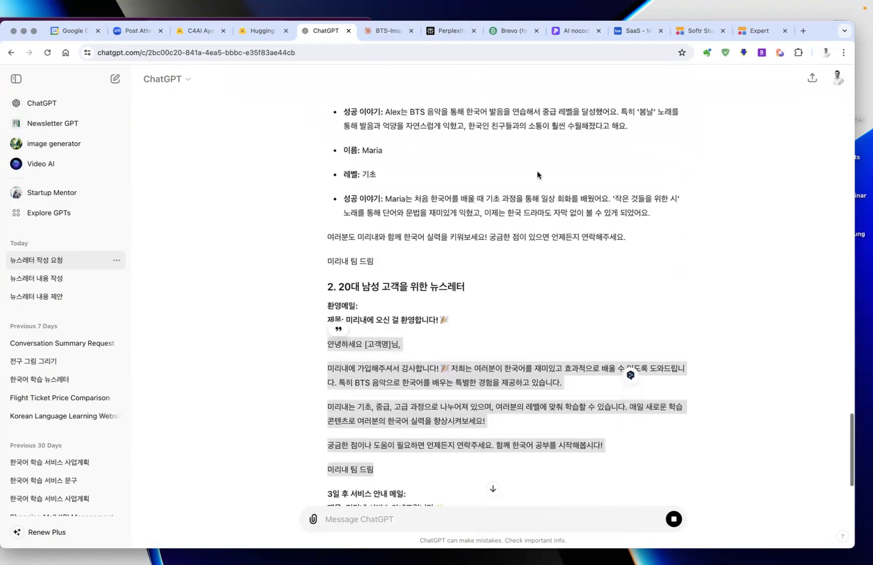
pyautogui.scroll(8, 535, 177)
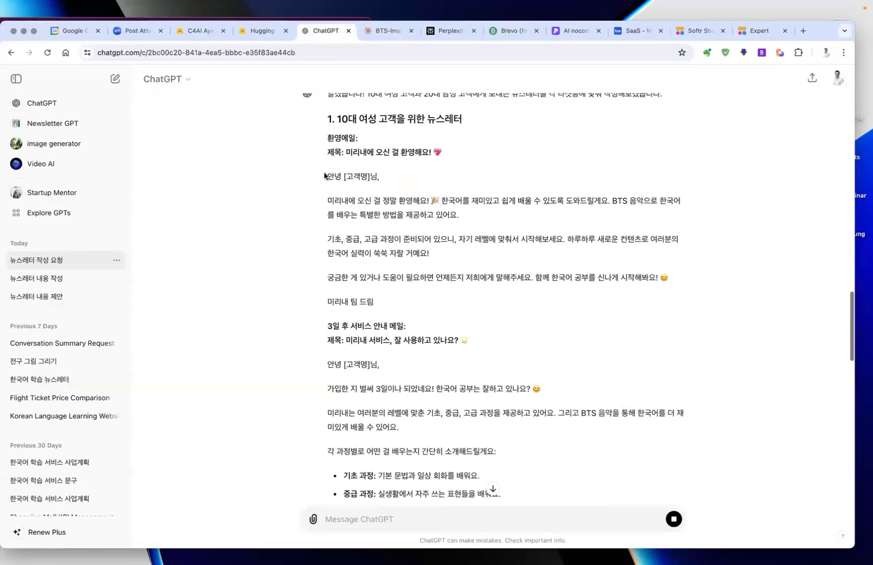
pyautogui.moveTo(328, 176); pyautogui.dragTo(487, 311)
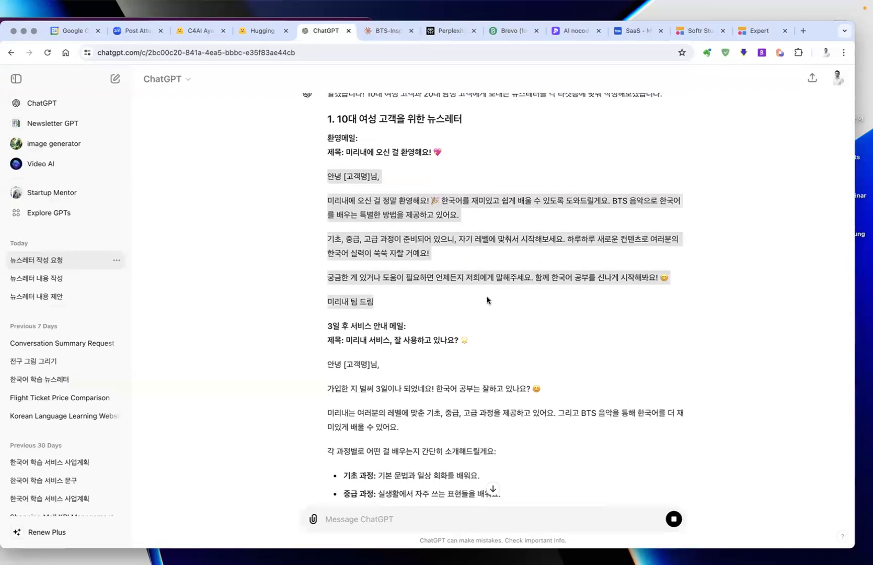
pyautogui.click(506, 194)
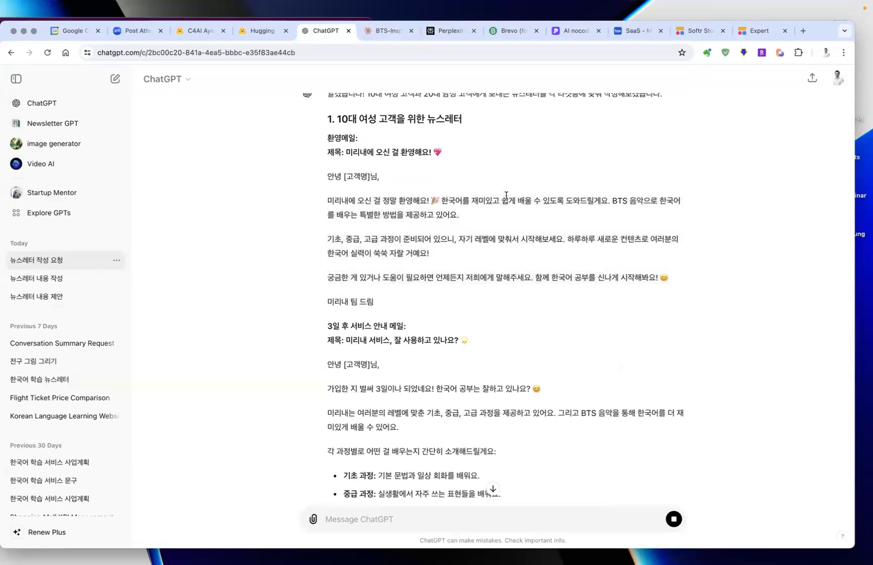
pyautogui.moveTo(507, 194); pyautogui.dragTo(519, 305)
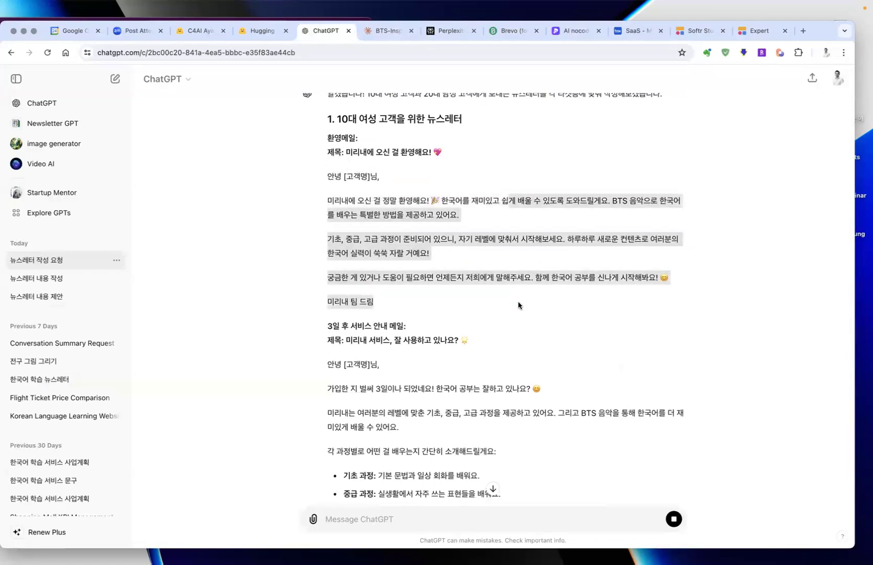
pyautogui.click(512, 201)
# Reopen Claude's speech-style newsletter for teenage women and single out its greeting and opening paragraph.
pyautogui.click(383, 35)
pyautogui.scroll(10, 506, 322)
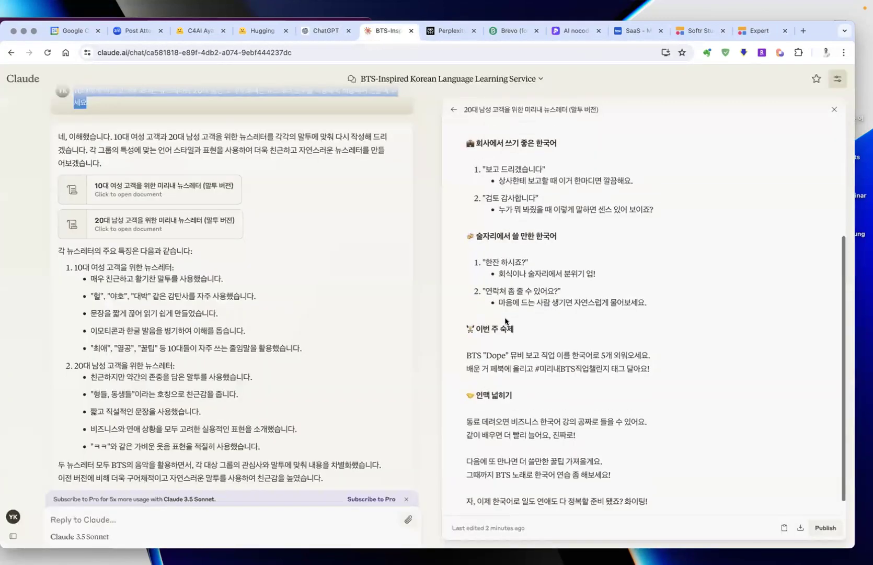
pyautogui.moveTo(466, 137); pyautogui.dragTo(640, 283)
pyautogui.click(157, 189)
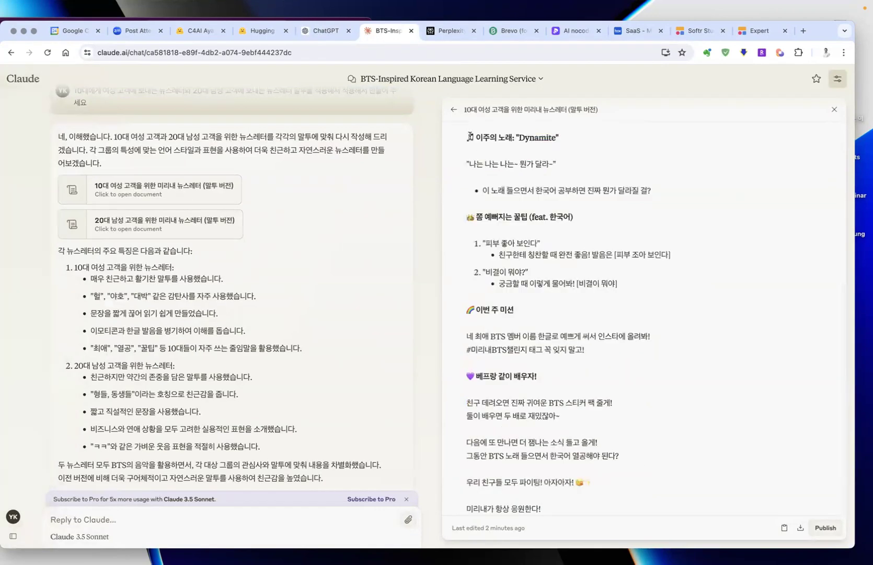
pyautogui.scroll(3, 469, 163)
pyautogui.moveTo(469, 162); pyautogui.dragTo(609, 230)
pyautogui.click(593, 225)
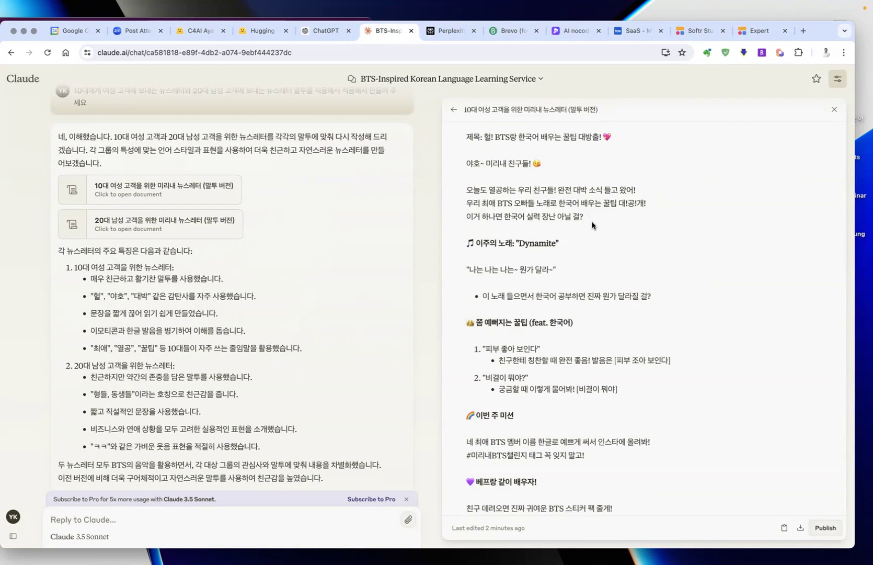
pyautogui.moveTo(582, 224); pyautogui.dragTo(462, 165)
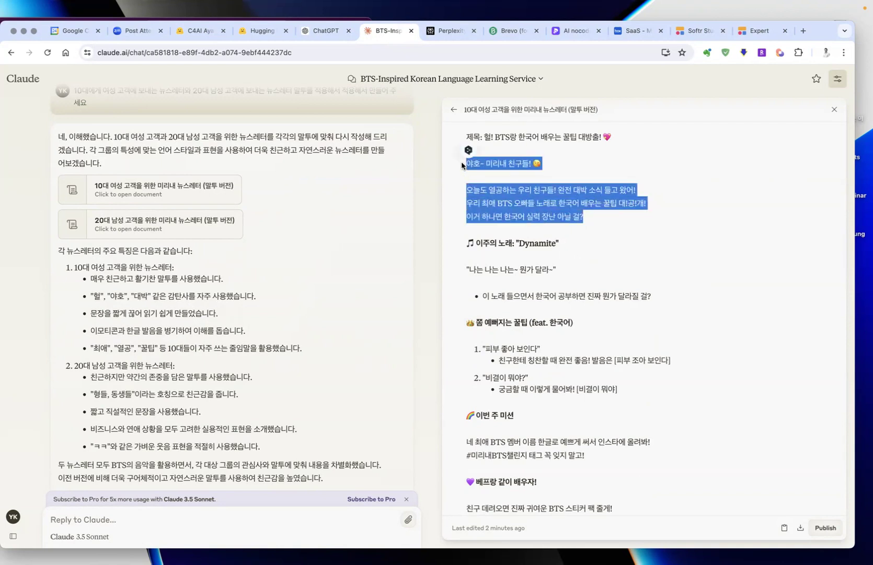
pyautogui.click(462, 165)
# Read the remaining sections of Claude's newsletter for teenage women, singling out the invite-a-friend passage.
pyautogui.scroll(-3, 553, 248)
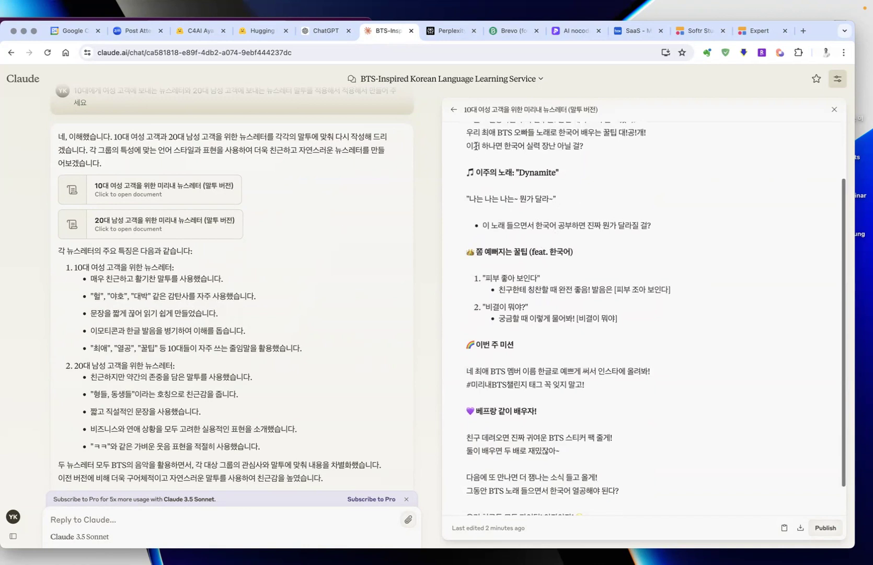
pyautogui.scroll(-2, 583, 357)
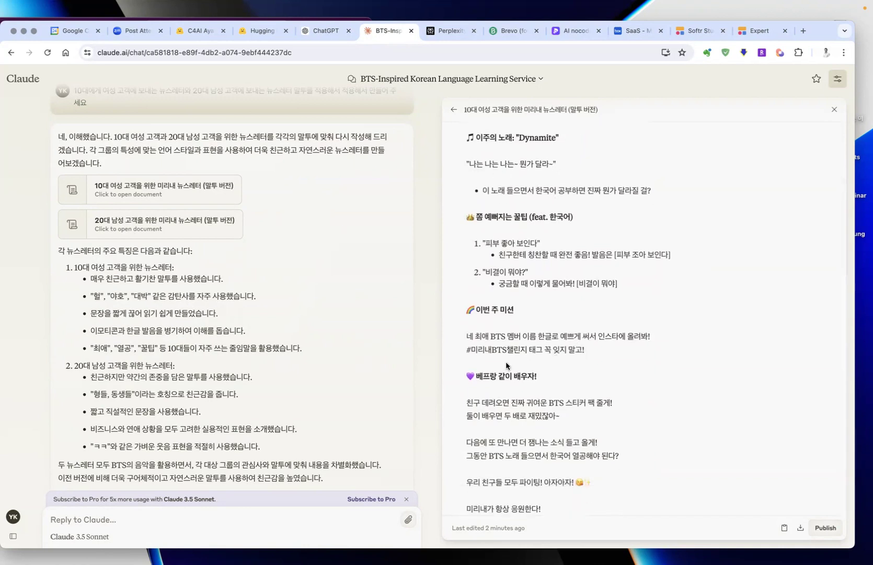
pyautogui.moveTo(471, 361); pyautogui.dragTo(580, 405)
pyautogui.click(565, 303)
# Compare ChatGPT's 3-day and 5-day follow-up mails for teenage women with Claude's newsletter for the same audience.
pyautogui.click(326, 31)
pyautogui.scroll(-5, 298, 240)
pyautogui.scroll(-3, 298, 240)
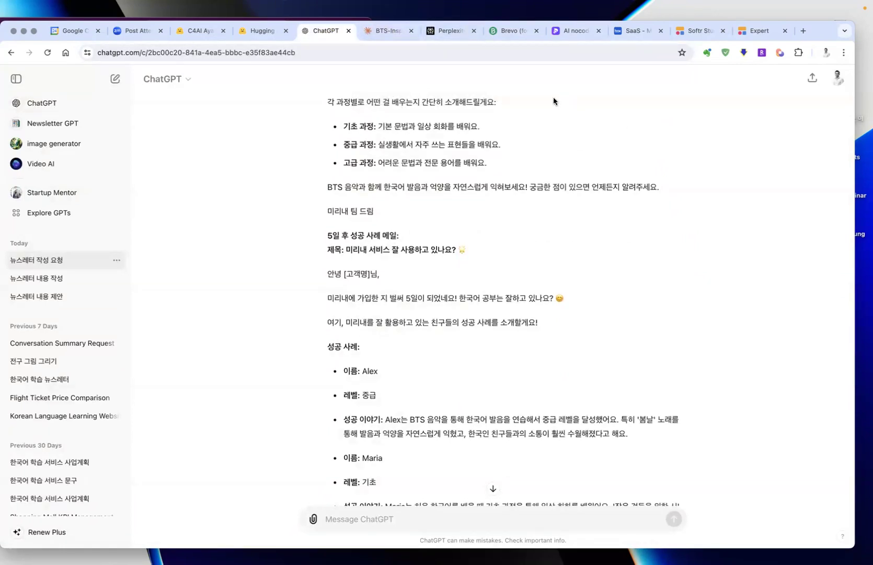
pyautogui.scroll(5, 497, 152)
pyautogui.click(388, 31)
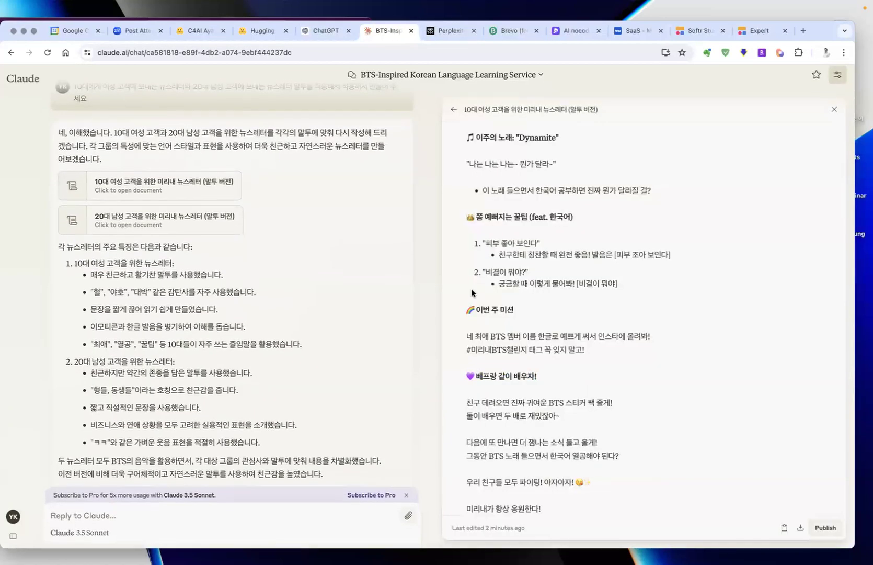
pyautogui.scroll(2, 544, 247)
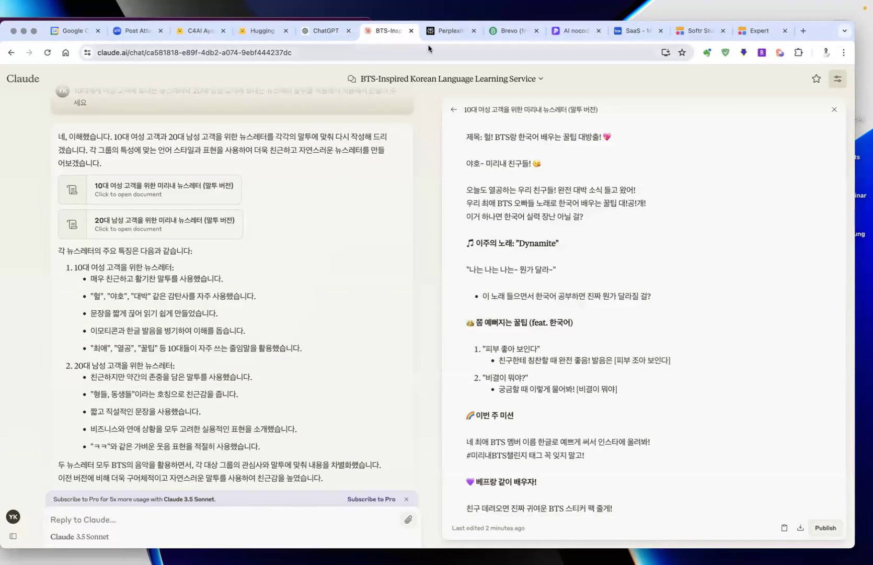
pyautogui.moveTo(824, 39); pyautogui.dragTo(828, 25)
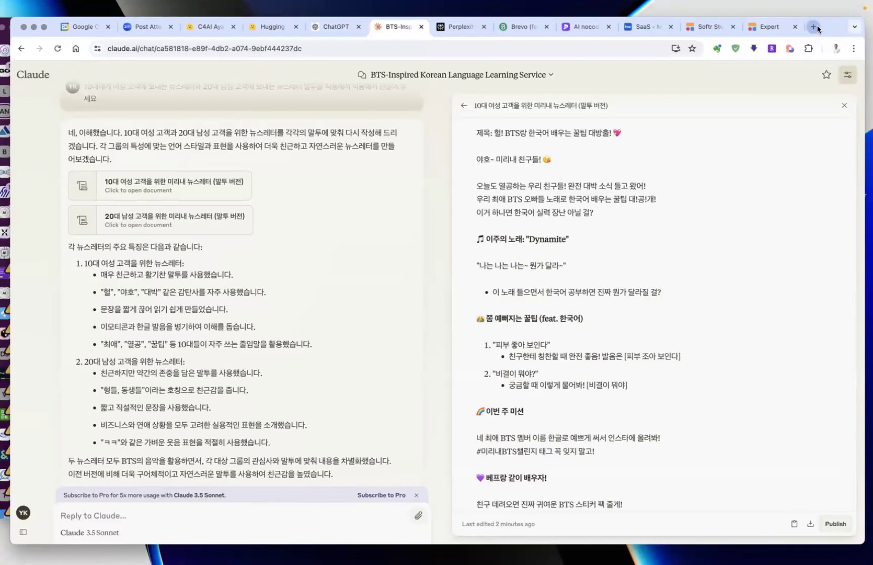
pyautogui.click(815, 27)
pyautogui.write('내')
pyautogui.press('BackSpace')
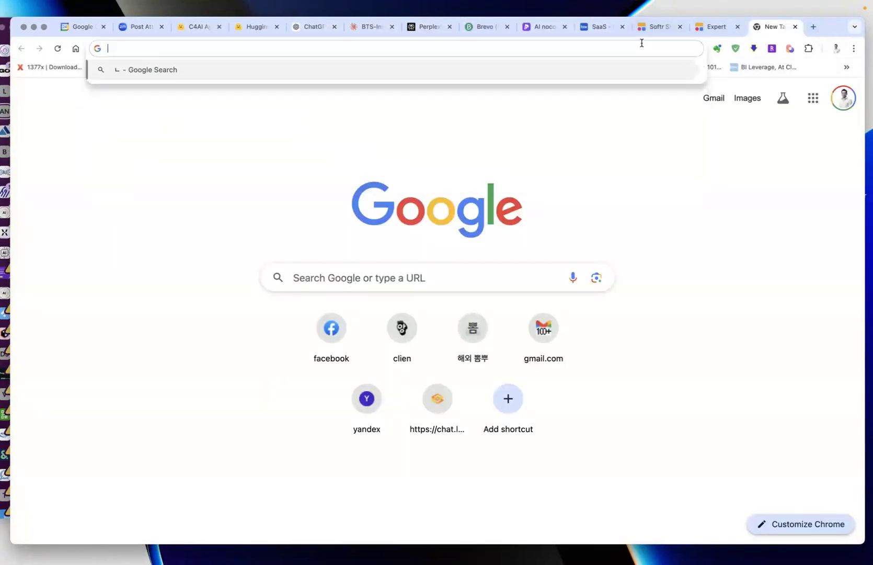
pyautogui.write('so')
pyautogui.press('BackSpace')
pyautogui.press('BackSpace')
pyautogui.press('BackSpace')
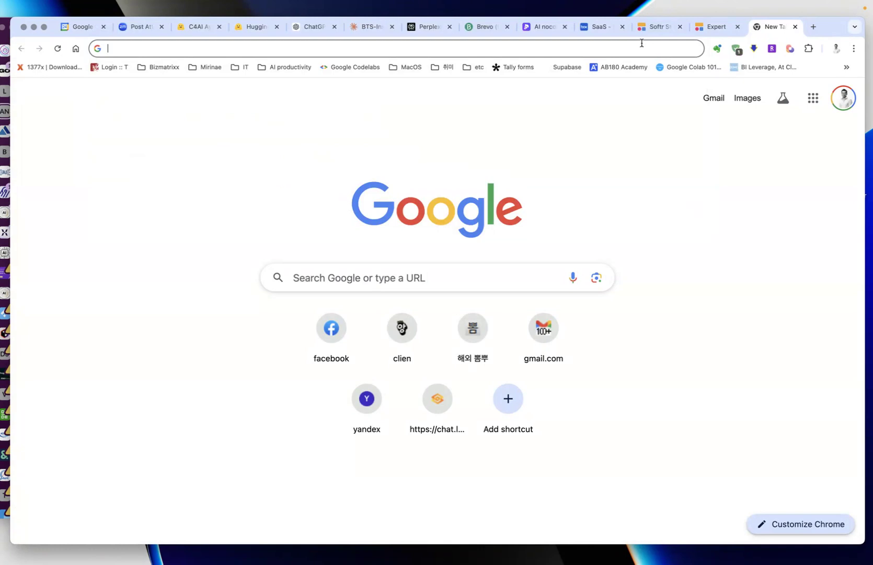
pyautogui.write('voi')
pyautogui.press('BackSpace')
pyautogui.press('BackSpace')
pyautogui.press('BackSpace')
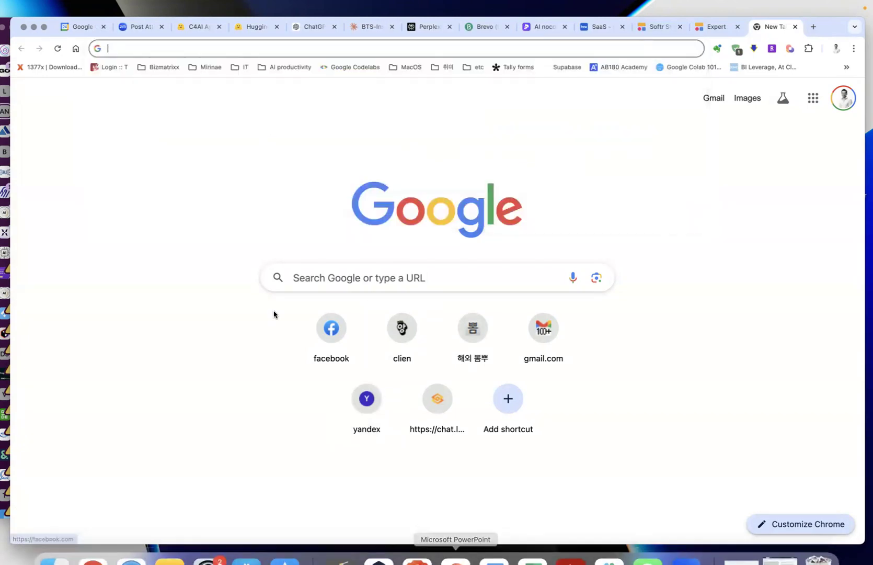
# Switch to Slack and browse the latest AI tool links in the Learningspoons workspace's useful-tool-info channel.
pyautogui.click(8, 57)
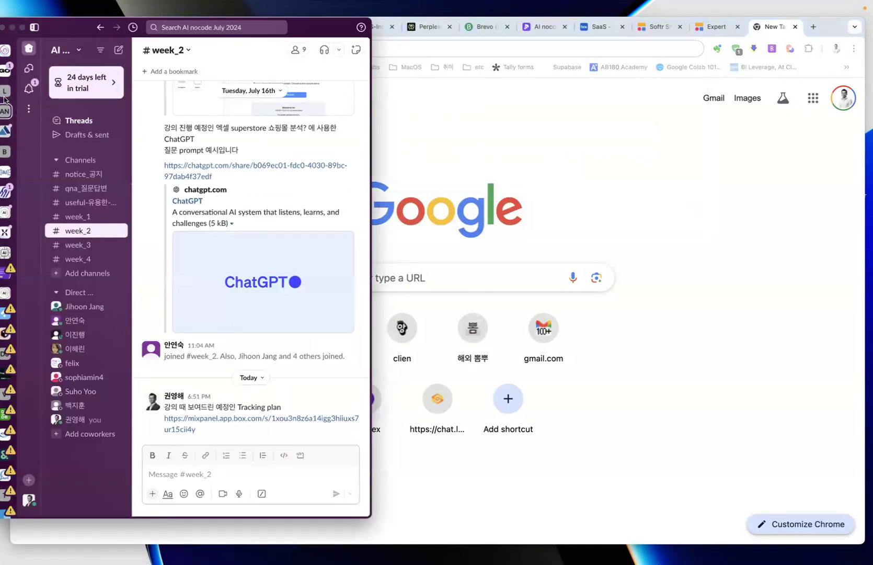
pyautogui.click(6, 91)
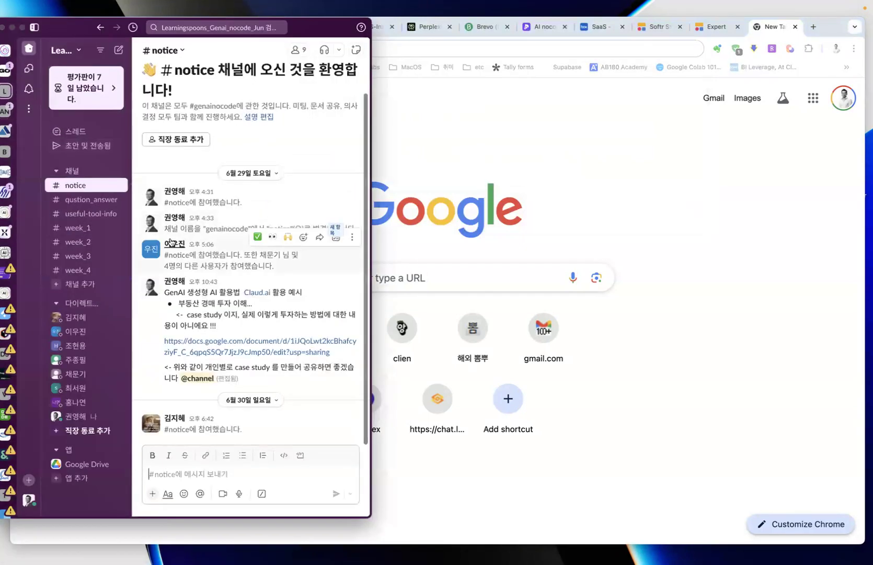
pyautogui.click(98, 217)
pyautogui.scroll(10, 218, 285)
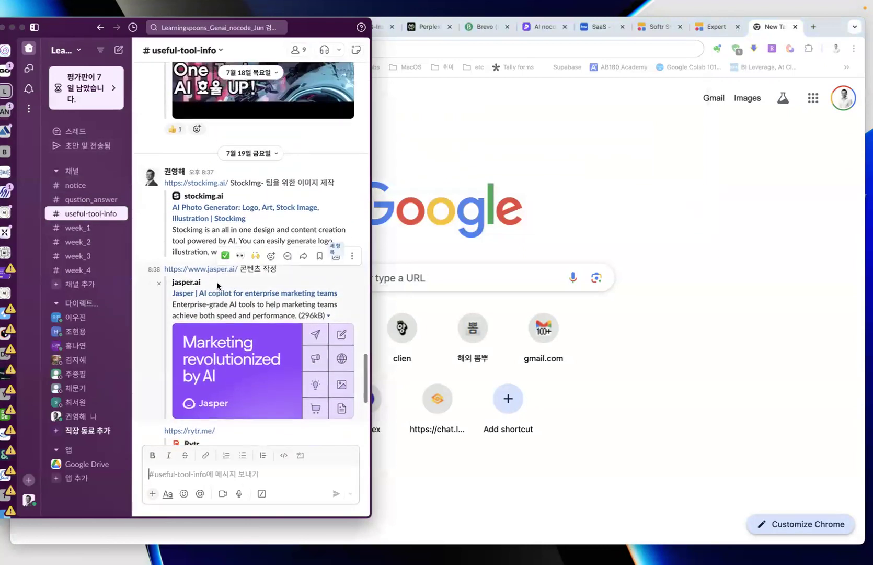
pyautogui.scroll(-10, 218, 285)
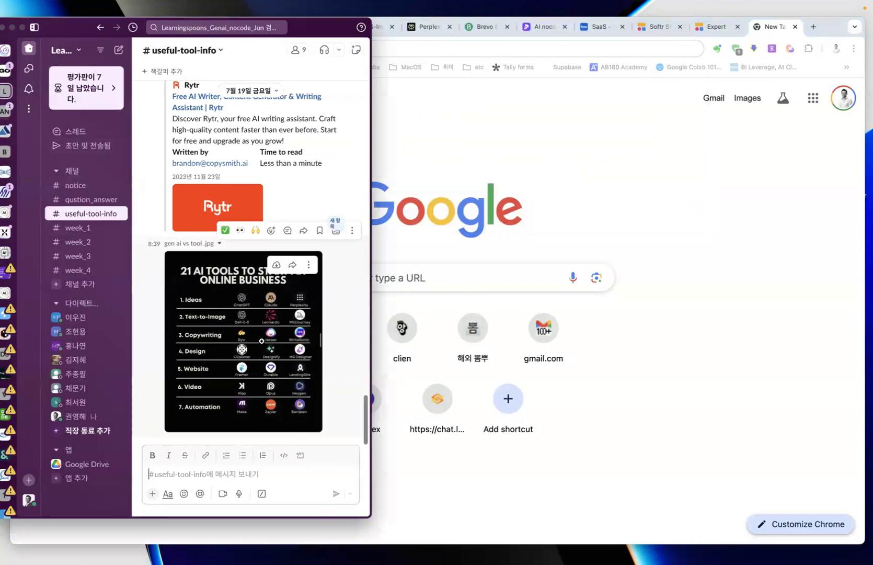
# Enlarge the "gen ai vs tool .jpg" image to read its AI tool categories, and close the preview.
pyautogui.click(269, 357)
pyautogui.scroll(5, 272, 355)
pyautogui.scroll(-5, 272, 355)
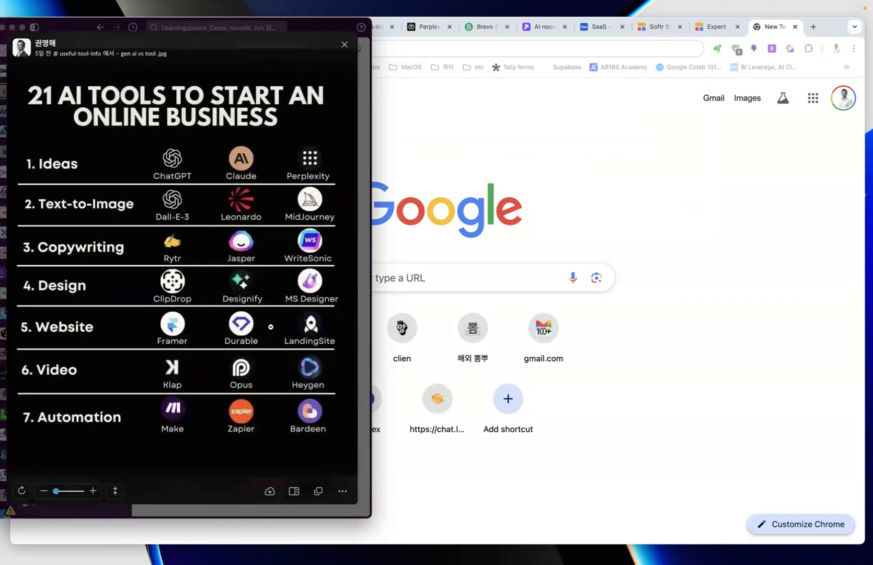
pyautogui.press('Escape')
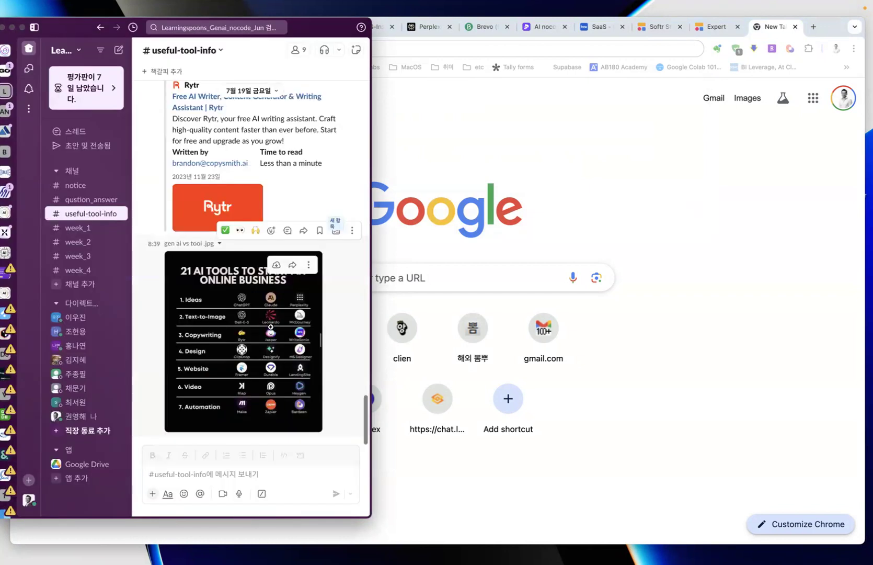
# Check the qustion_answer channel and look back through older tool links in the useful-tool-info channel.
pyautogui.click(87, 199)
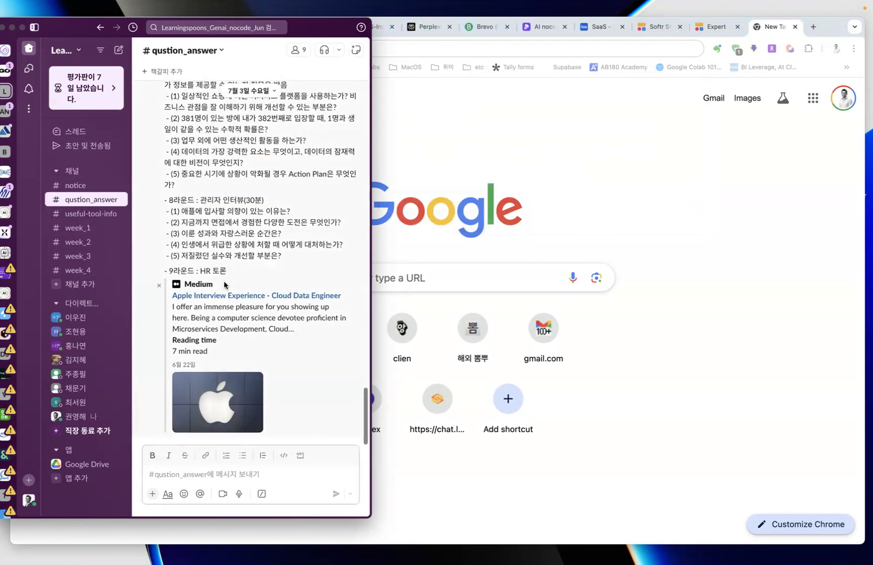
pyautogui.scroll(5, 224, 282)
pyautogui.scroll(3, 224, 281)
pyautogui.click(86, 214)
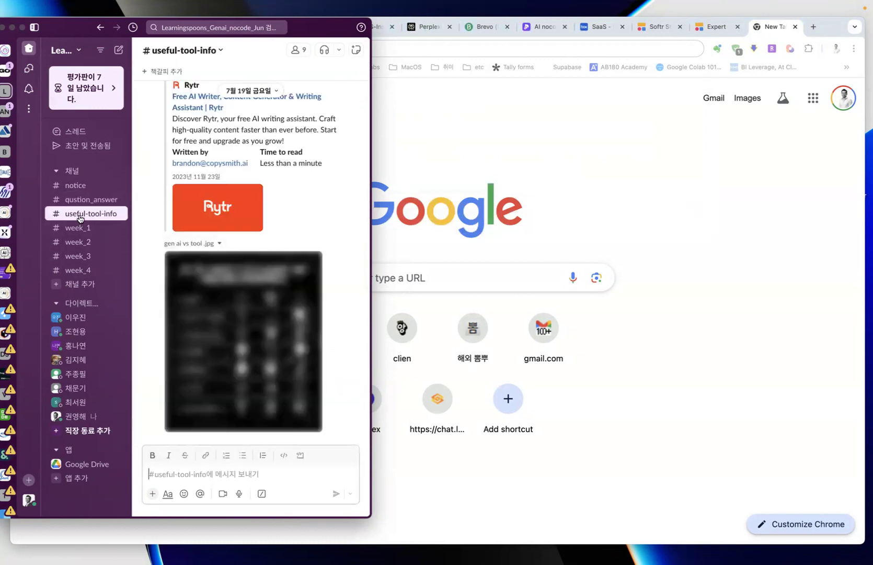
pyautogui.scroll(5, 211, 251)
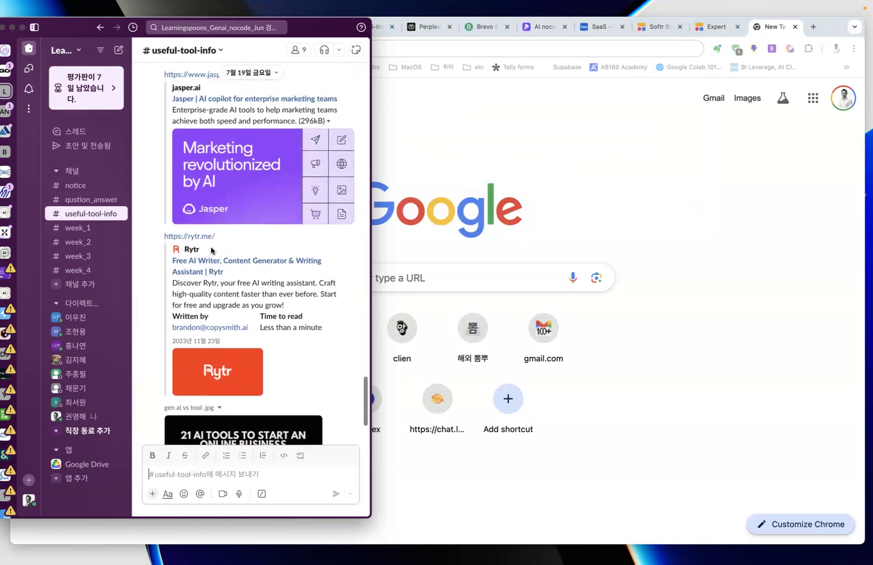
pyautogui.scroll(6, 211, 251)
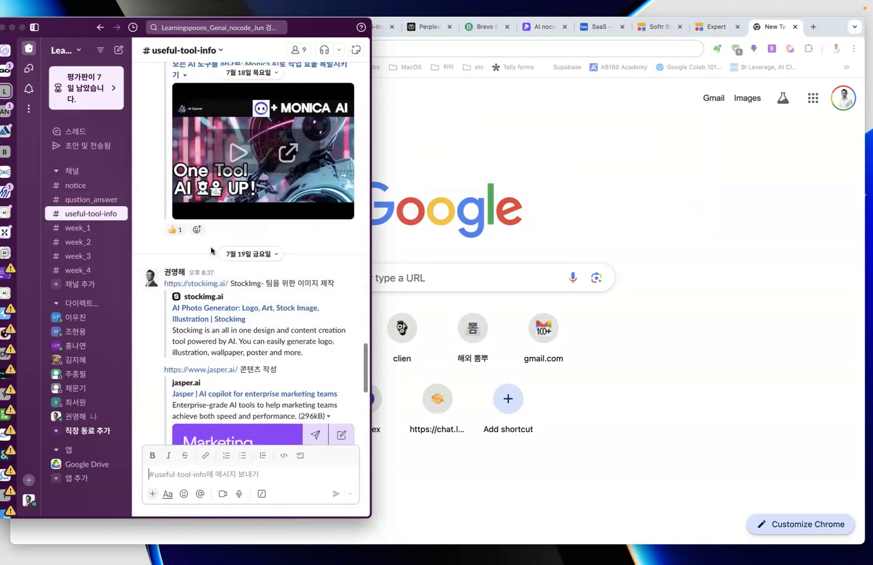
pyautogui.scroll(7, 211, 251)
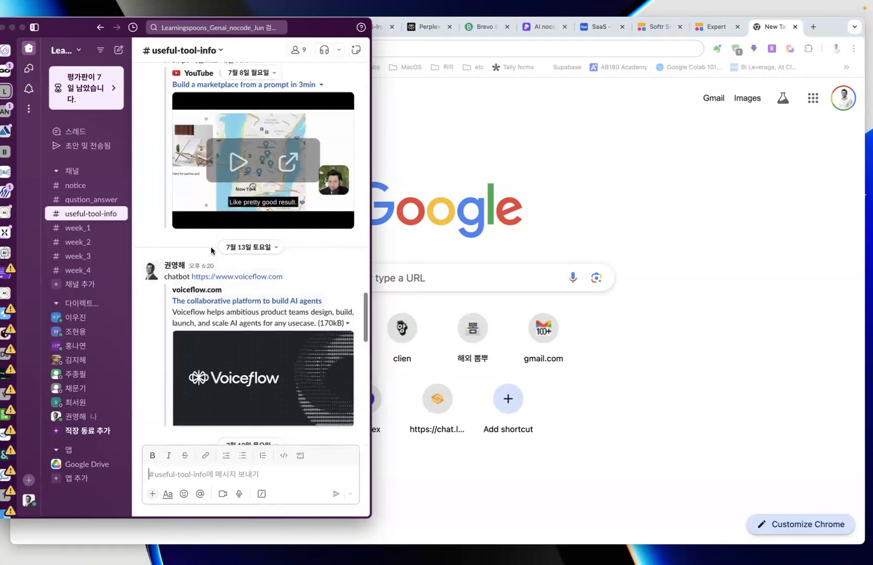
# Look over the week_1 channel and read back through the week_2 channel's July prompt links and lecture PDF.
pyautogui.click(83, 228)
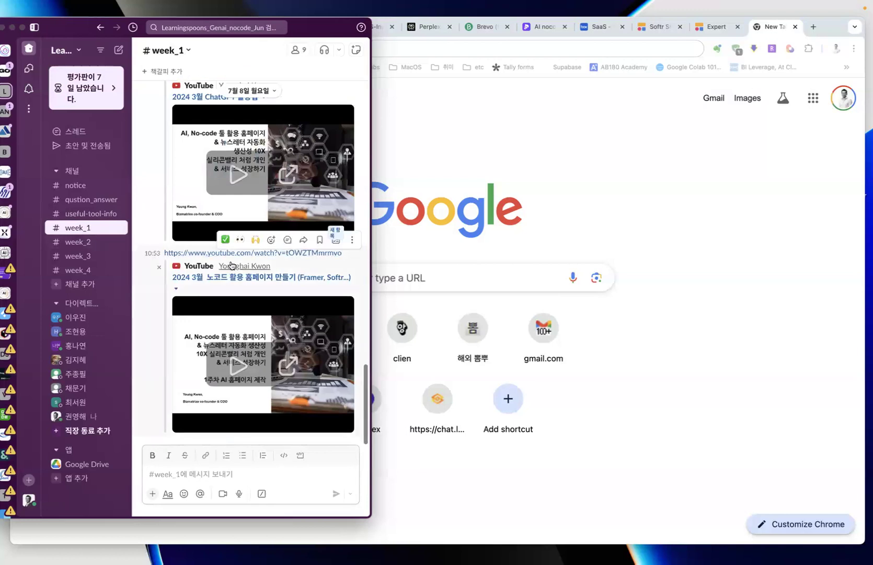
pyautogui.click(78, 242)
pyautogui.scroll(3, 242, 282)
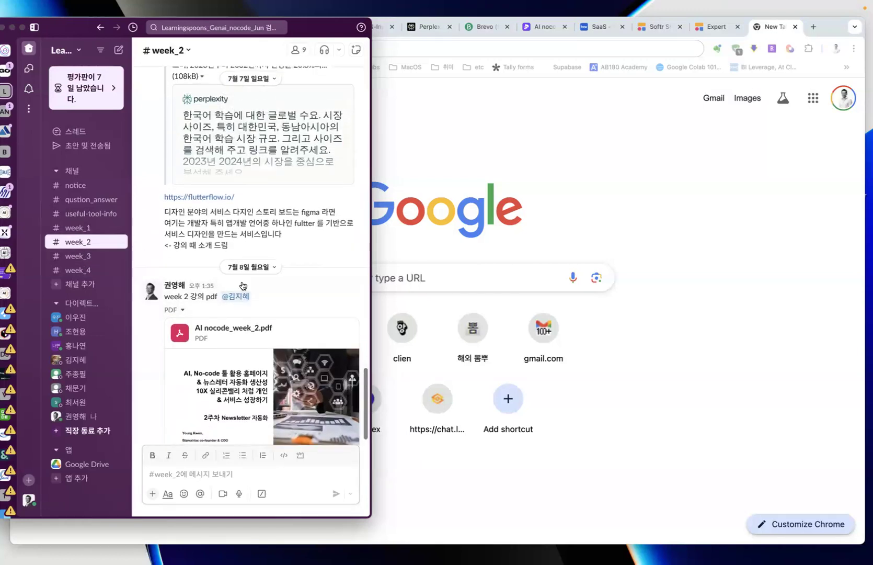
pyautogui.scroll(5, 243, 285)
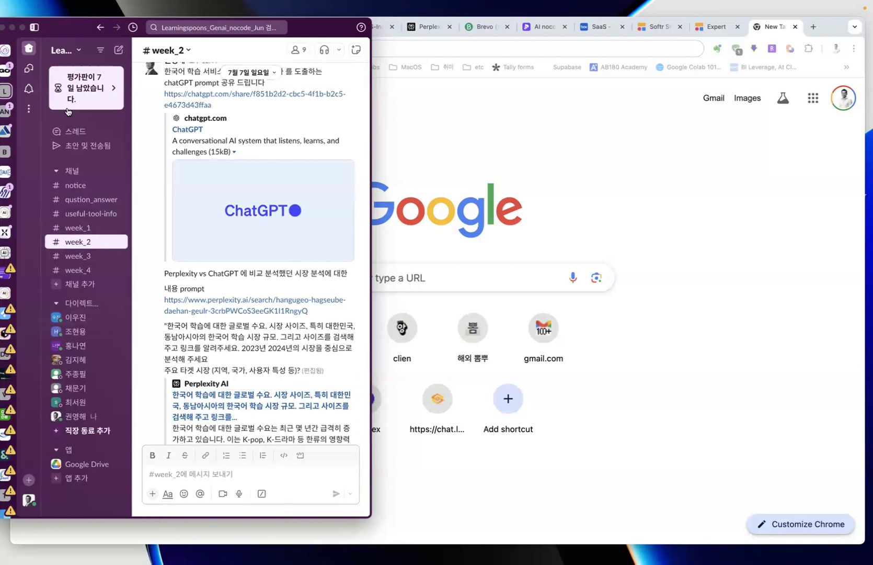
pyautogui.click(9, 70)
# Return to Chrome and present the AI nocode_week_2 deck's newsletter planning and Brevo automation slides up to slide 22, leaving full-screen view at the end.
pyautogui.click(706, 86)
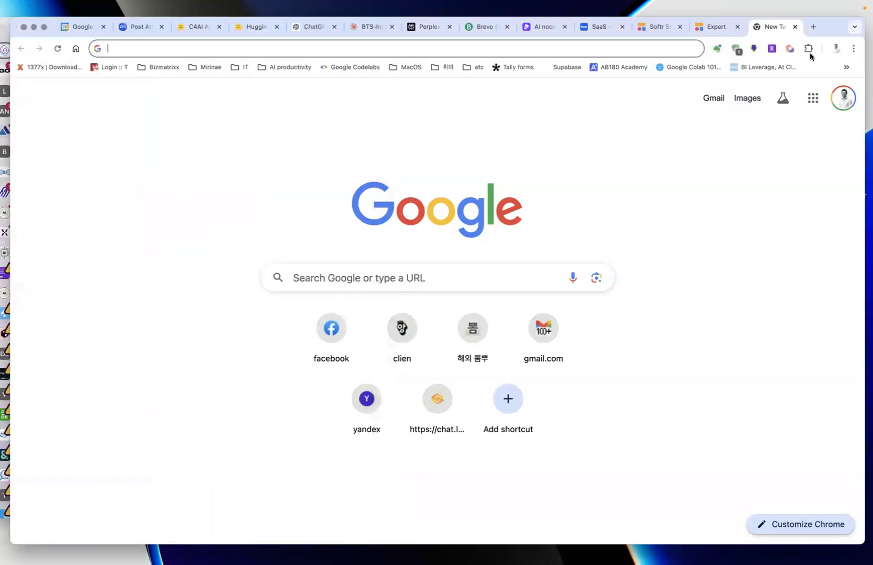
pyautogui.click(544, 27)
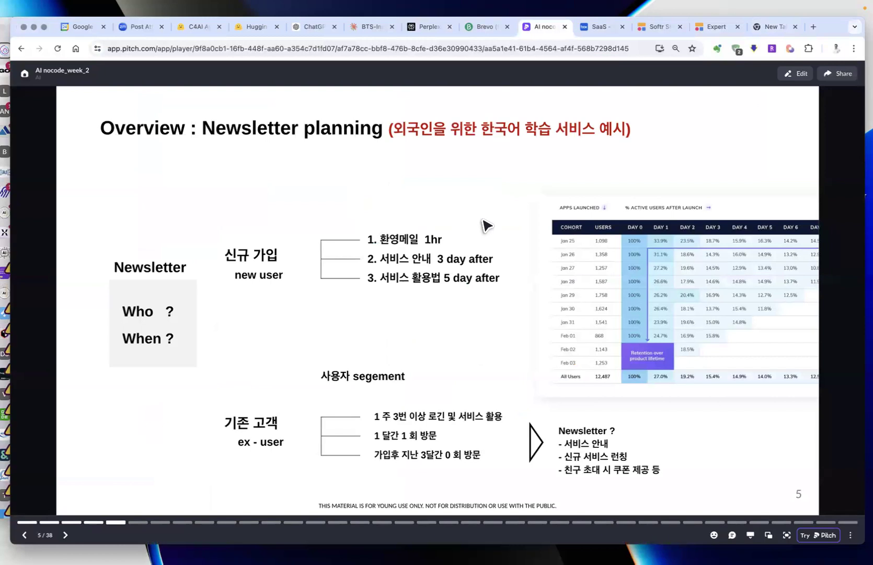
pyautogui.press('Right')
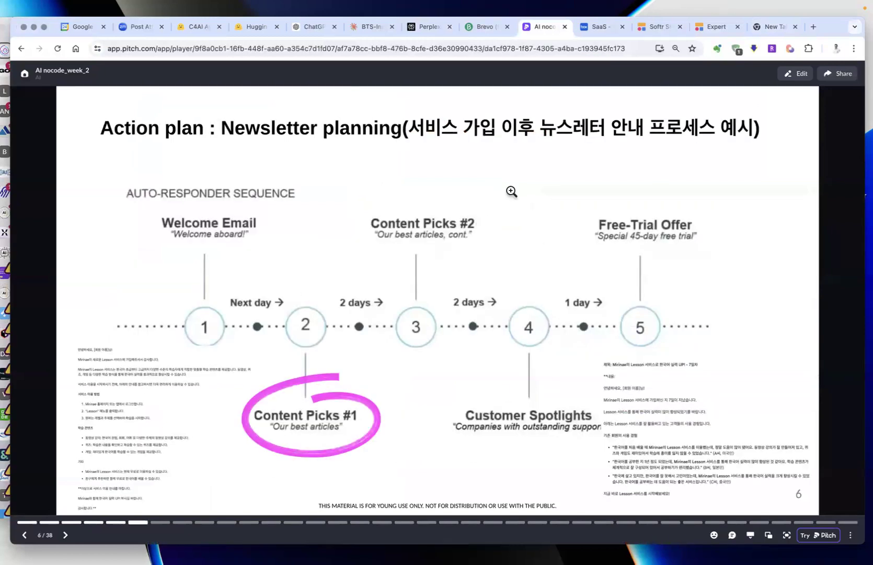
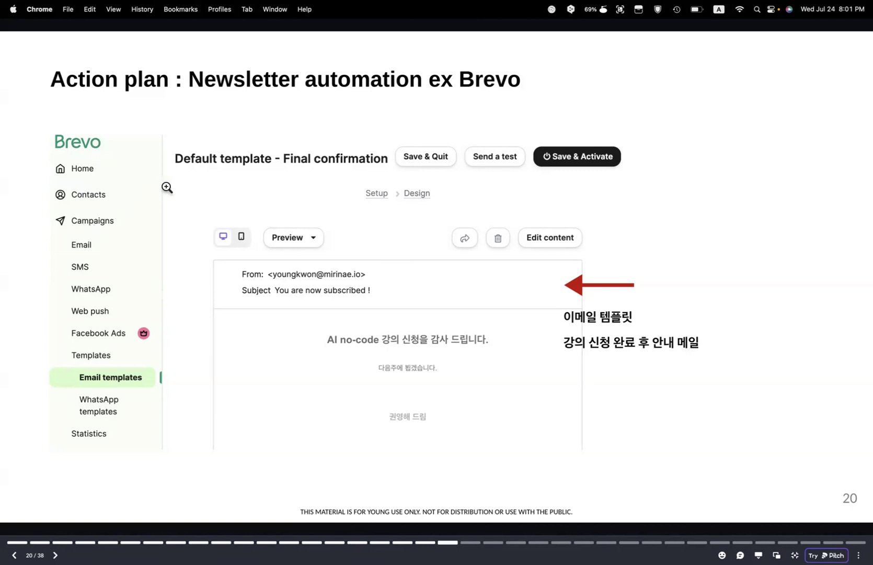
pyautogui.press('Right')
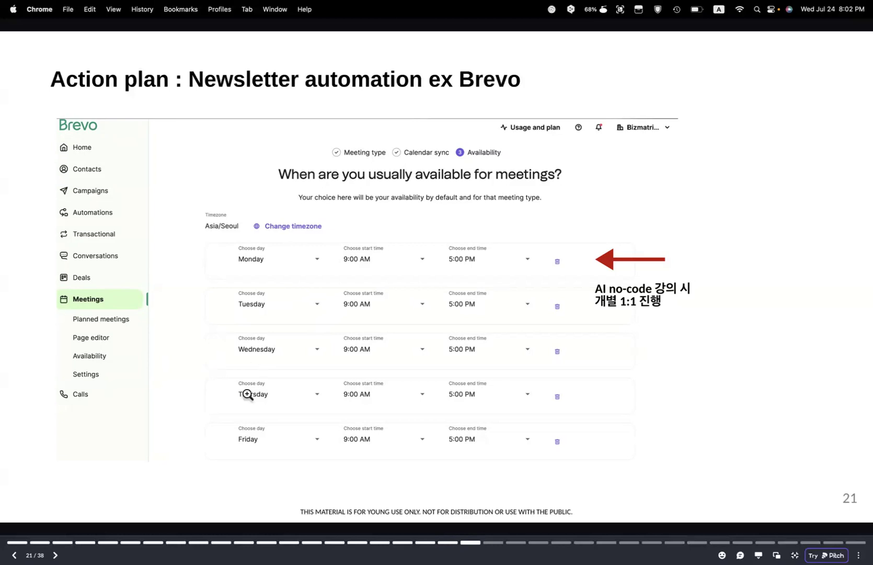
pyautogui.press('Right')
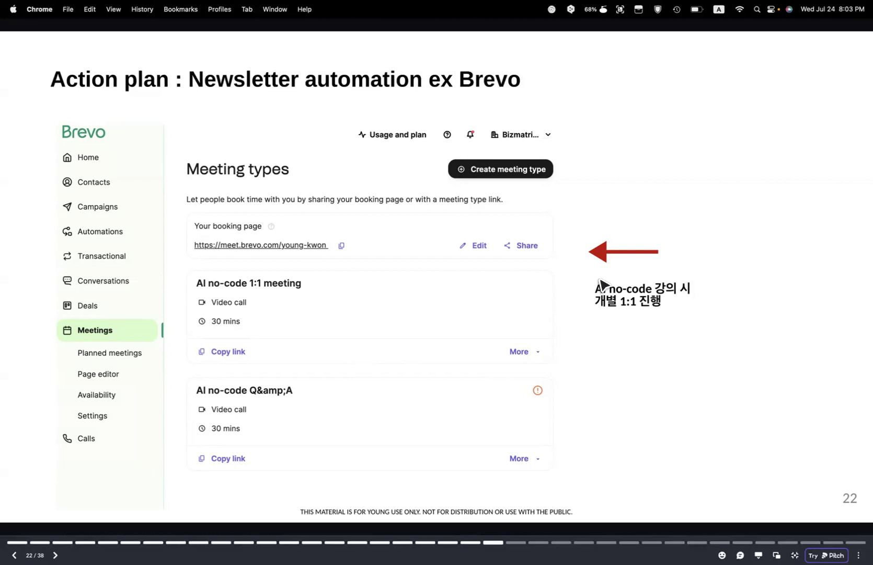
pyautogui.press('Escape')
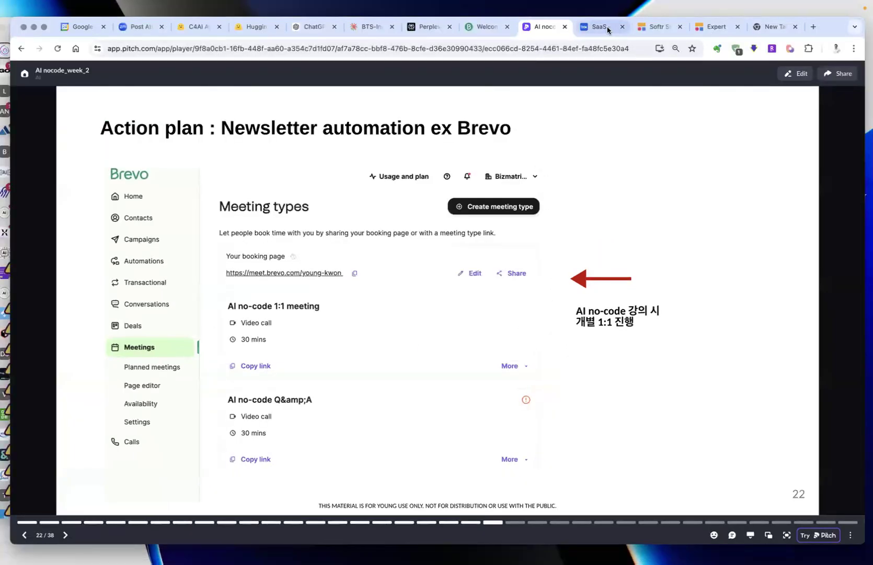
# Switch to Brevo and review the home dashboard's marketing checklist, featured actions, contact figures and recent campaigns.
pyautogui.click(495, 27)
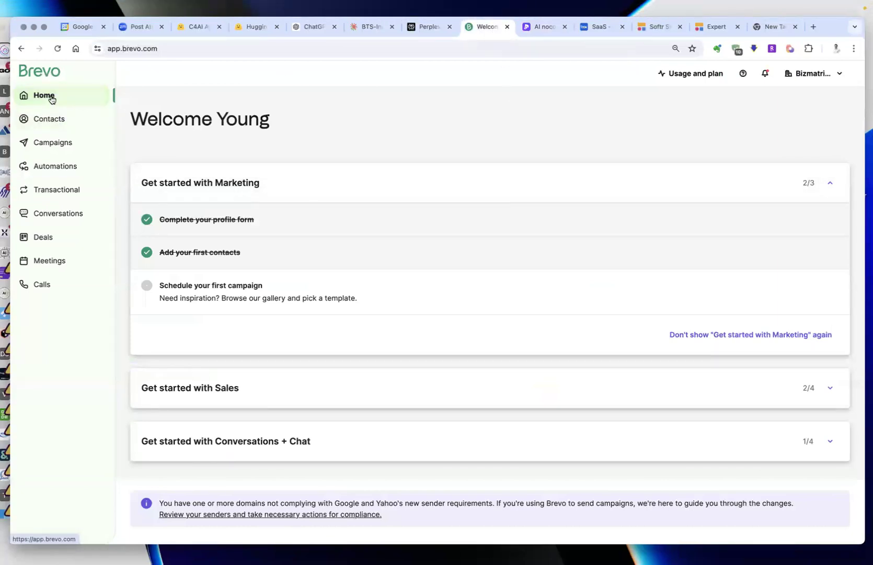
pyautogui.scroll(-8, 426, 179)
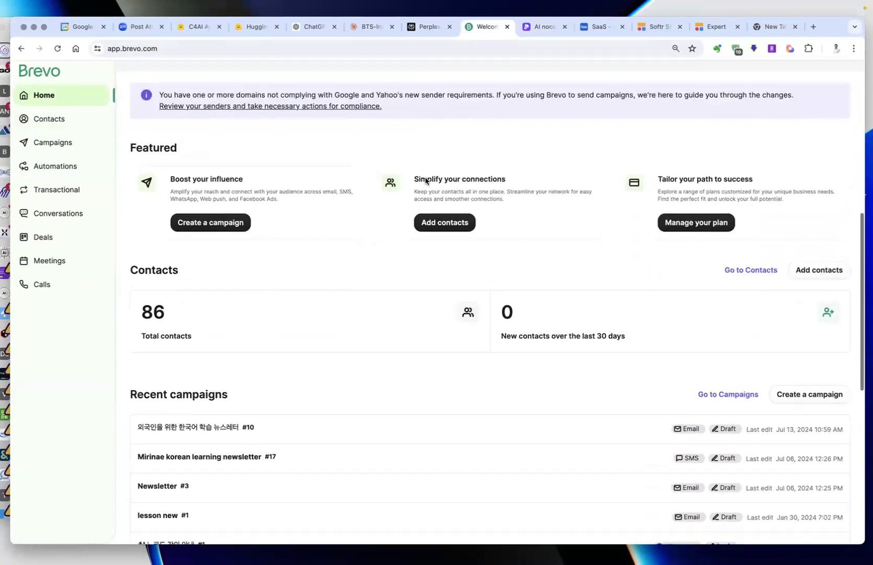
pyautogui.scroll(-3, 426, 181)
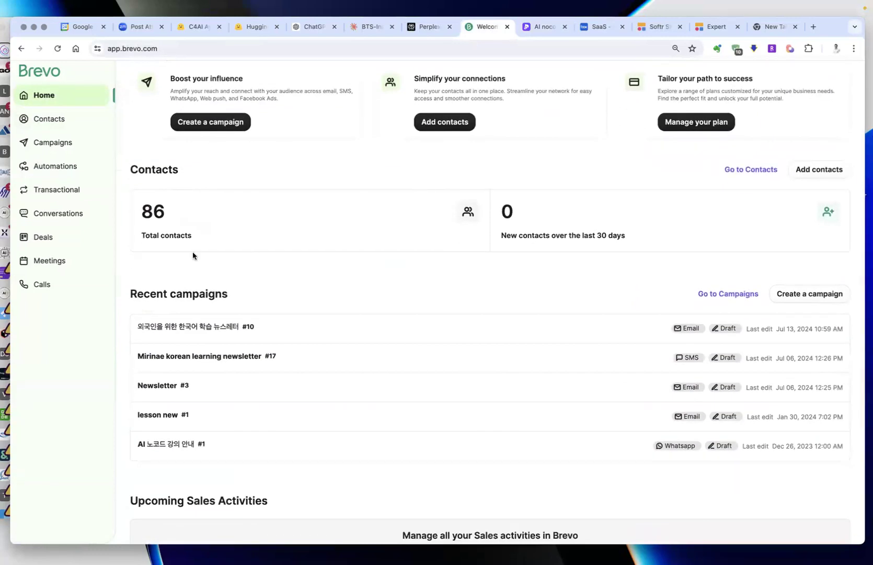
pyautogui.scroll(-2, 193, 256)
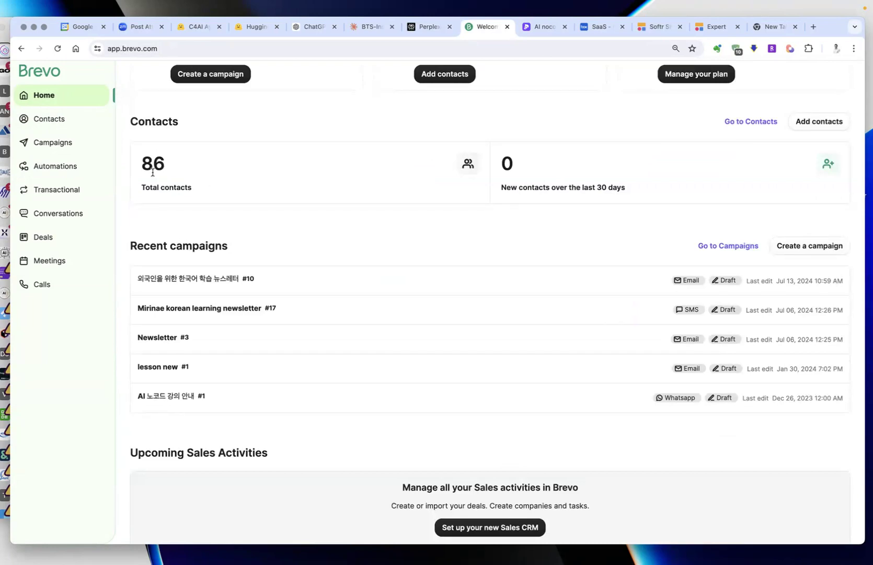
pyautogui.scroll(10, 234, 183)
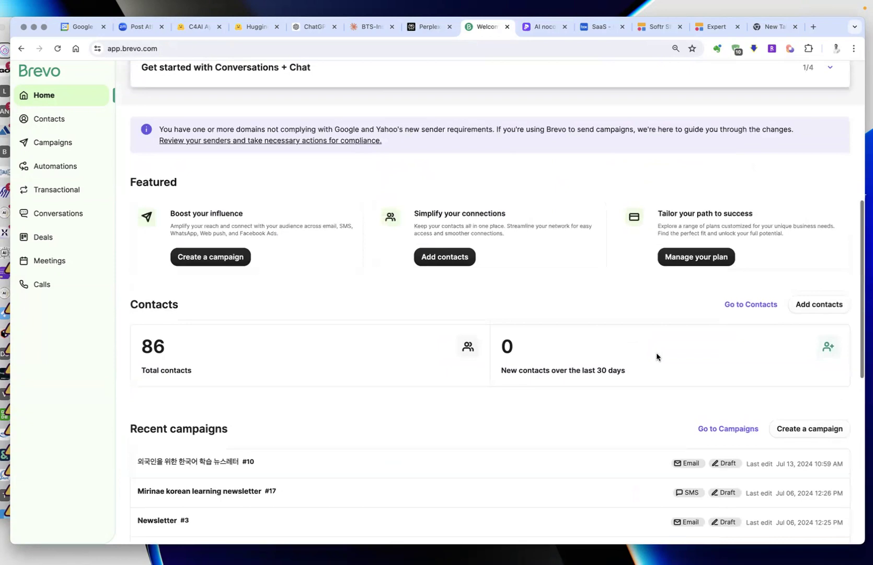
pyautogui.scroll(3, 319, 135)
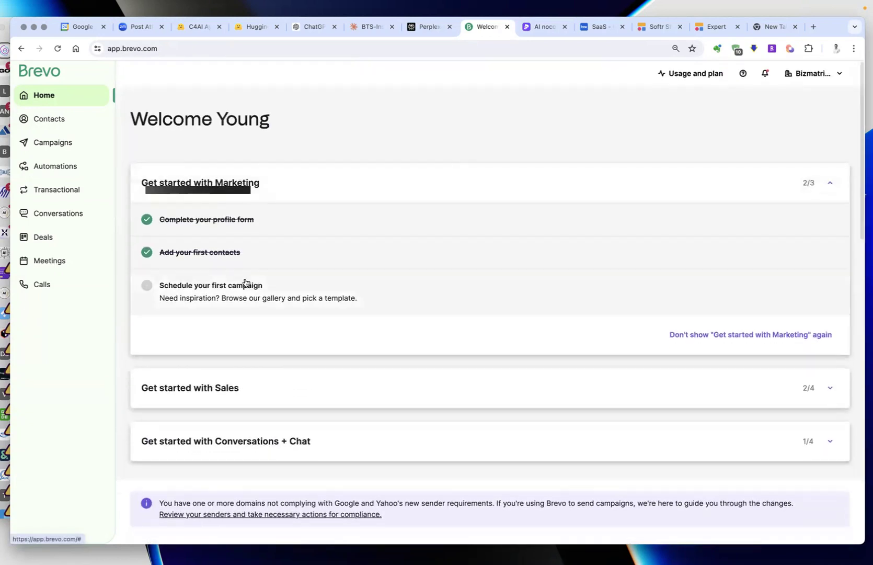
pyautogui.scroll(-5, 340, 276)
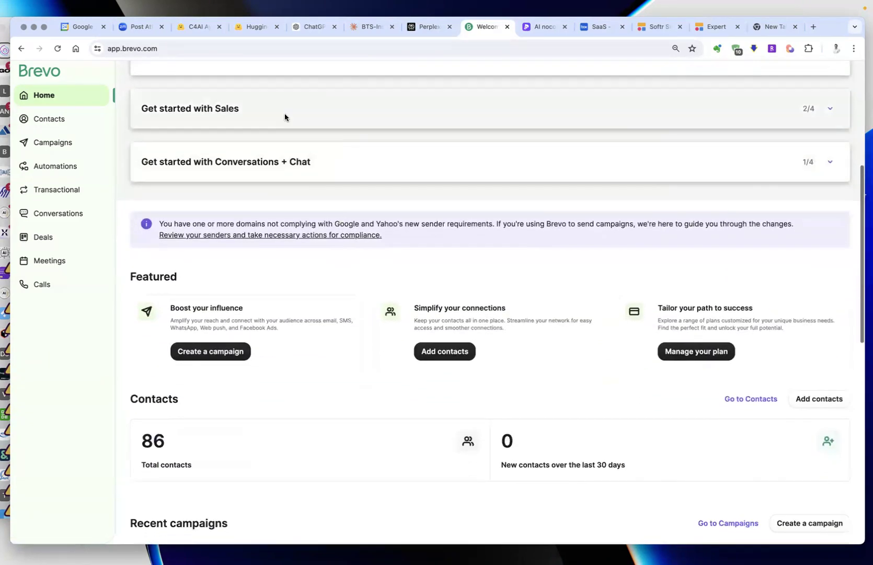
# Expand the Sales getting-started checklist to read its tasks, collapse it, and briefly check the Conversations + Chat one.
pyautogui.click(830, 109)
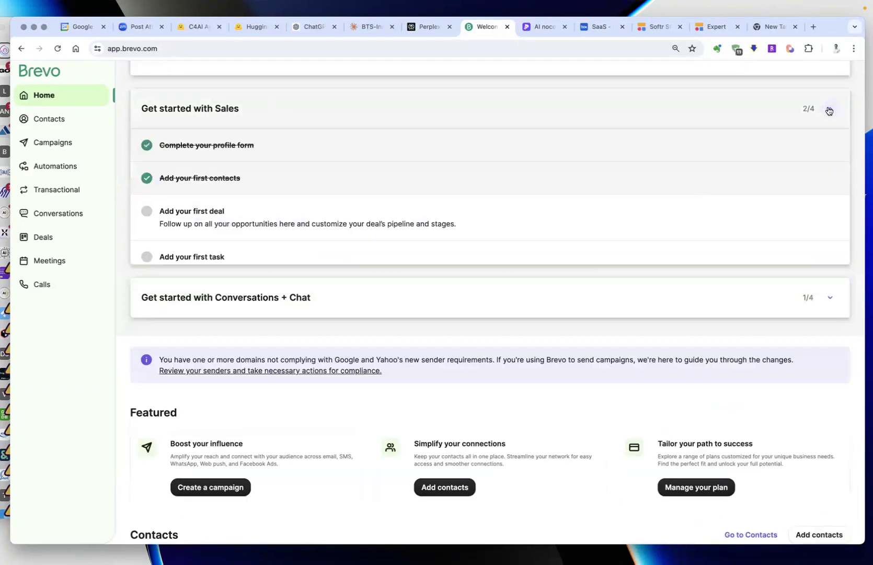
pyautogui.scroll(-3, 829, 111)
pyautogui.scroll(5, 746, 201)
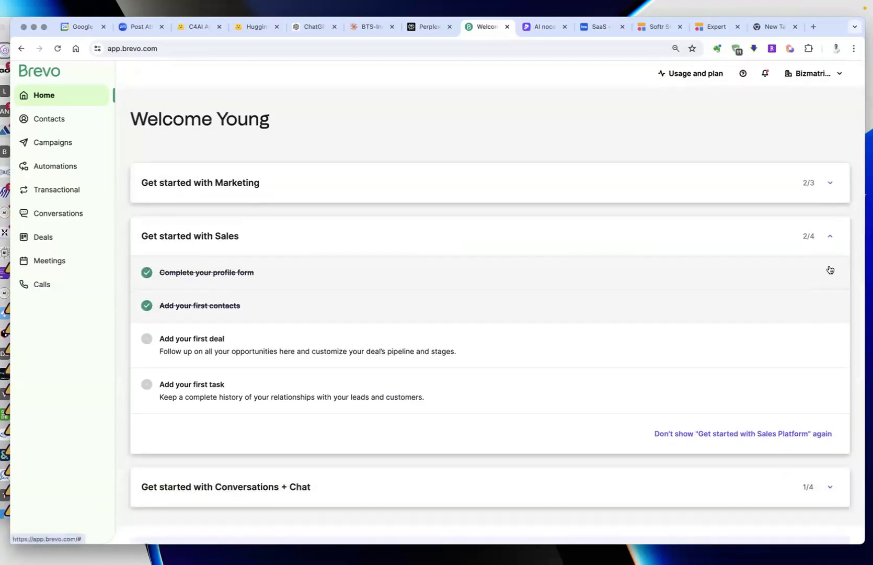
pyautogui.click(830, 238)
pyautogui.scroll(-3, 698, 362)
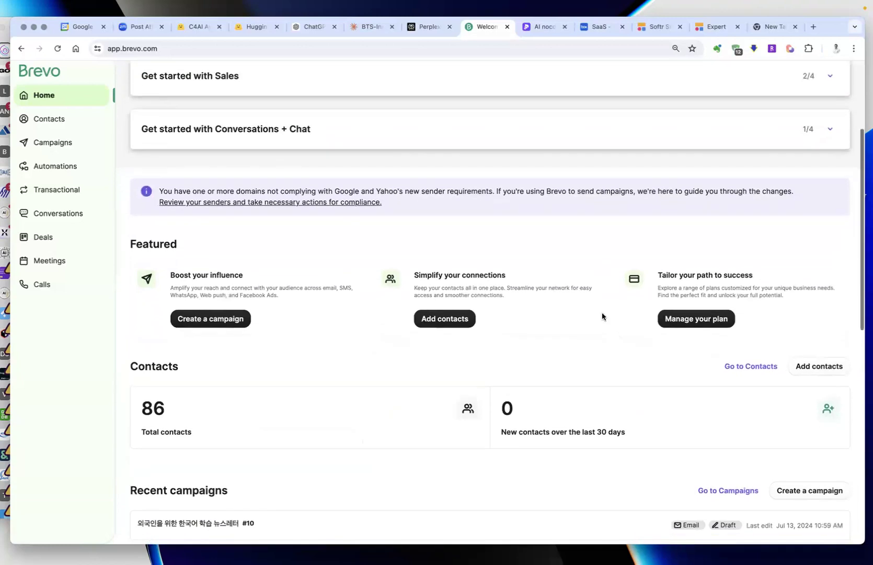
pyautogui.click(826, 134)
pyautogui.click(827, 134)
# Examine the home page's recent campaigns, upcoming sales activities and transactional email sections.
pyautogui.scroll(-4, 601, 336)
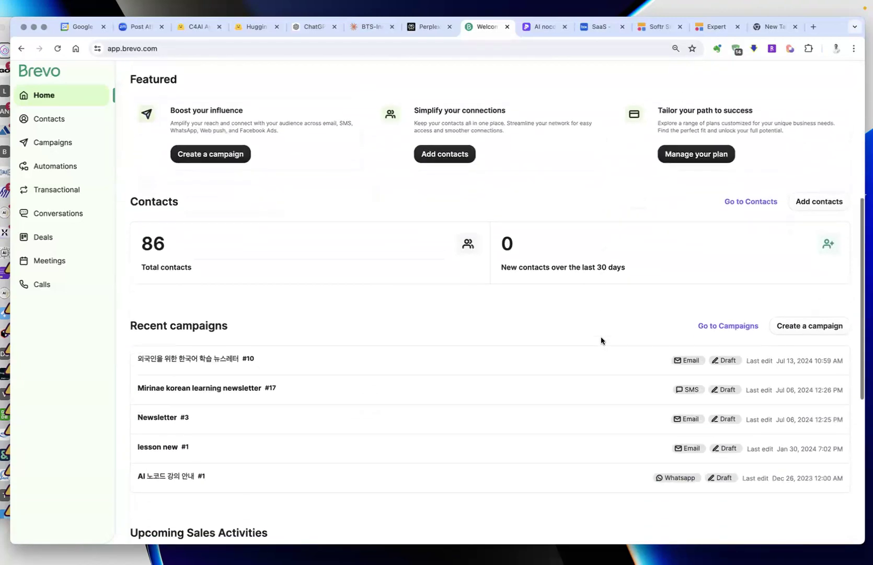
pyautogui.scroll(2, 683, 161)
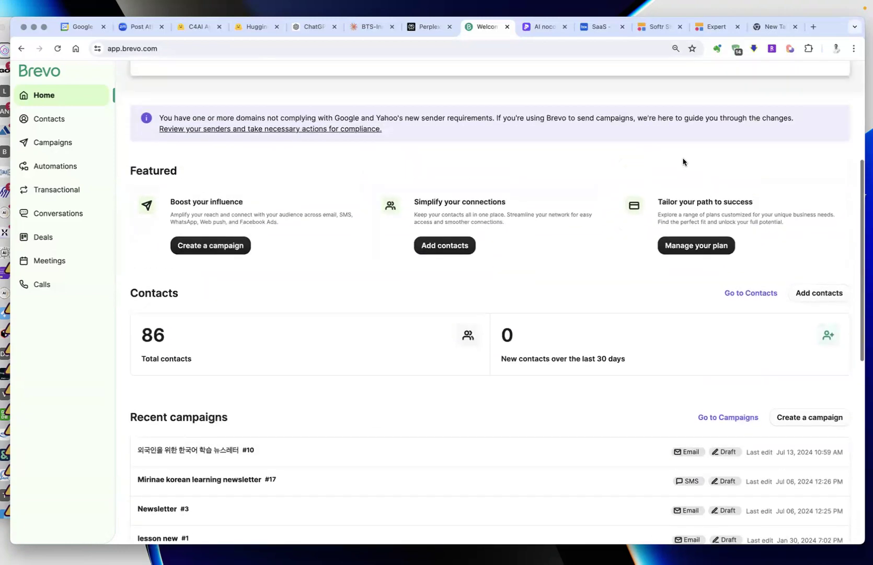
pyautogui.scroll(-9, 343, 244)
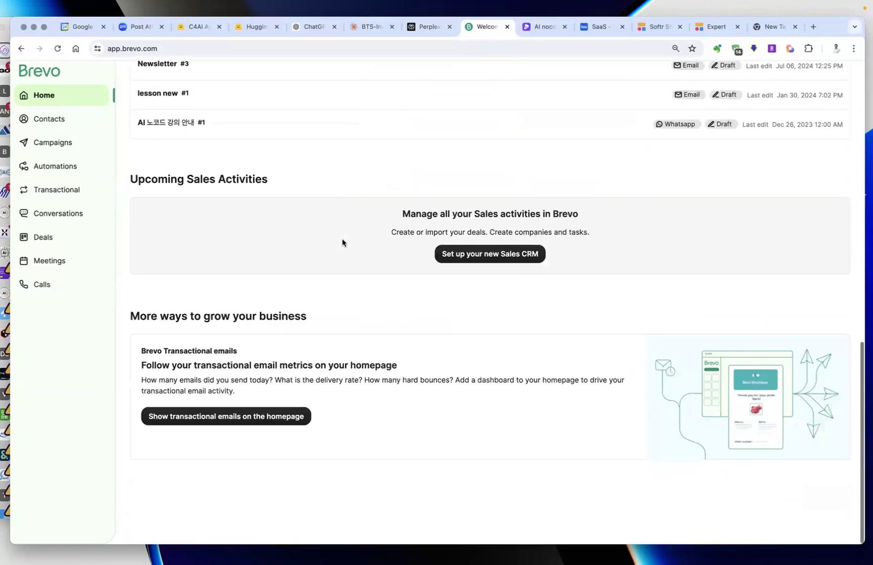
pyautogui.scroll(10, 256, 185)
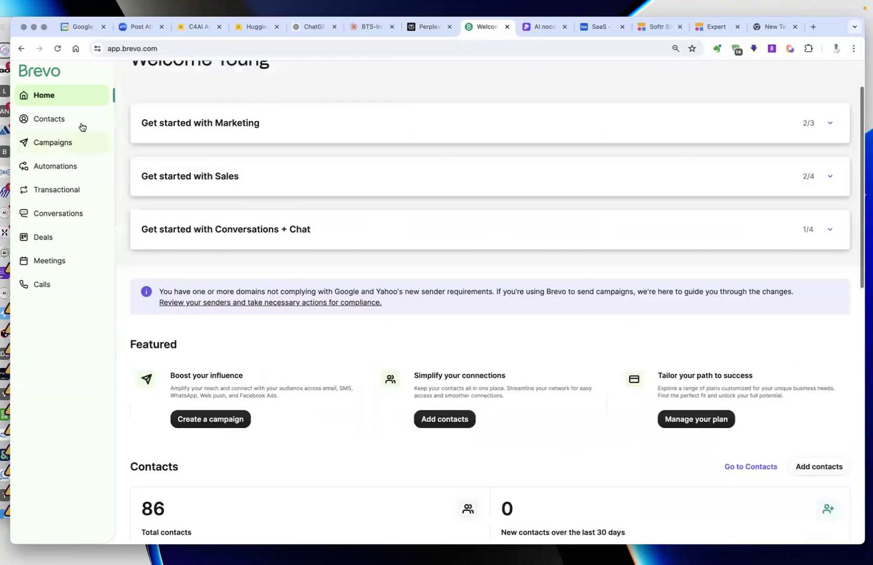
# Look through the contact database, open the segment templates page, and return to the contact list.
pyautogui.click(50, 123)
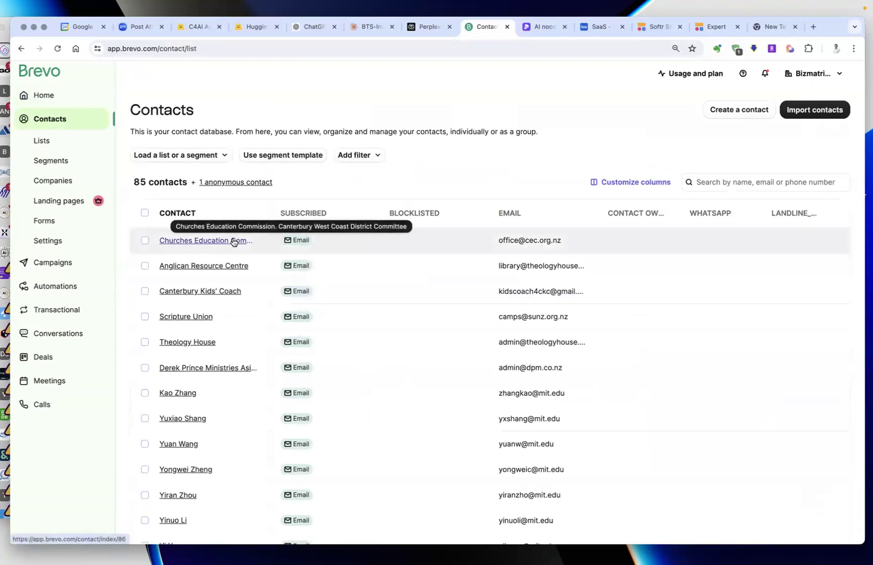
pyautogui.scroll(-3, 275, 243)
pyautogui.scroll(4, 275, 241)
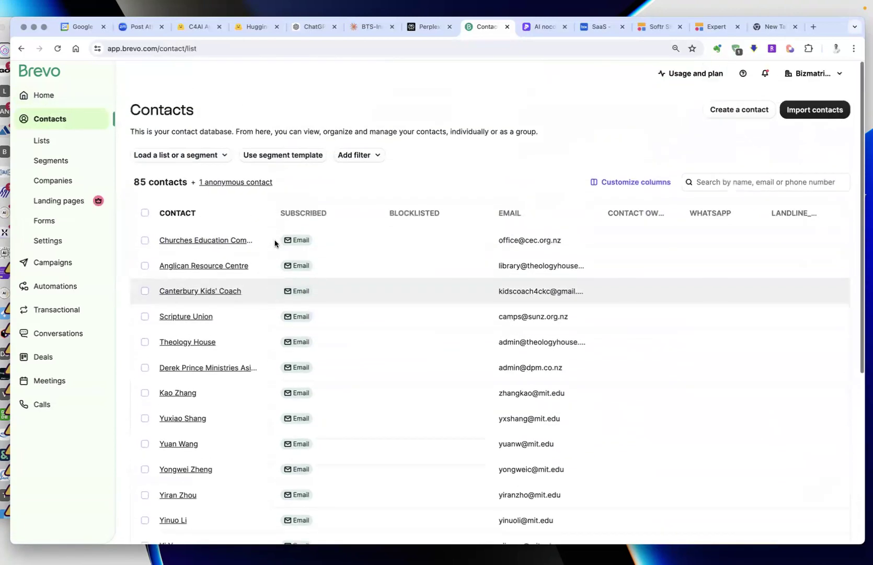
pyautogui.scroll(-5, 219, 419)
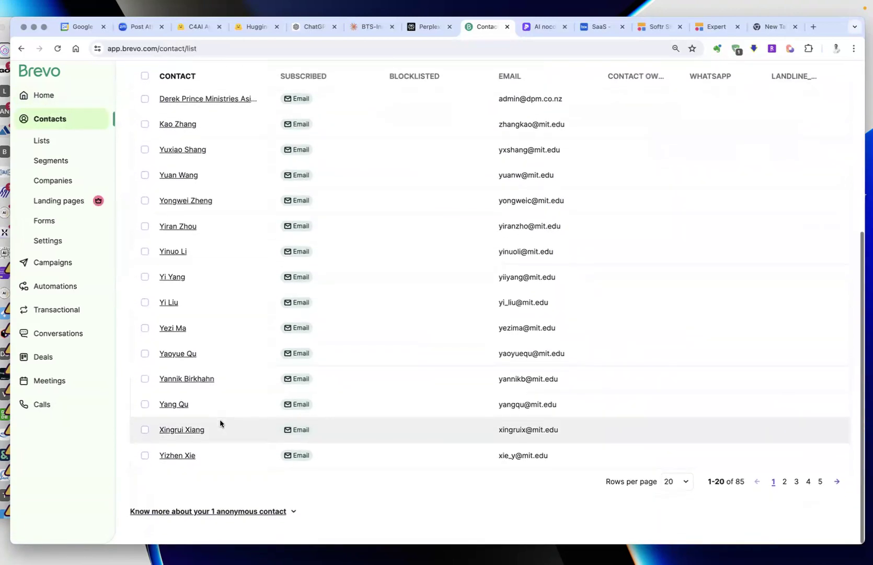
pyautogui.scroll(5, 227, 424)
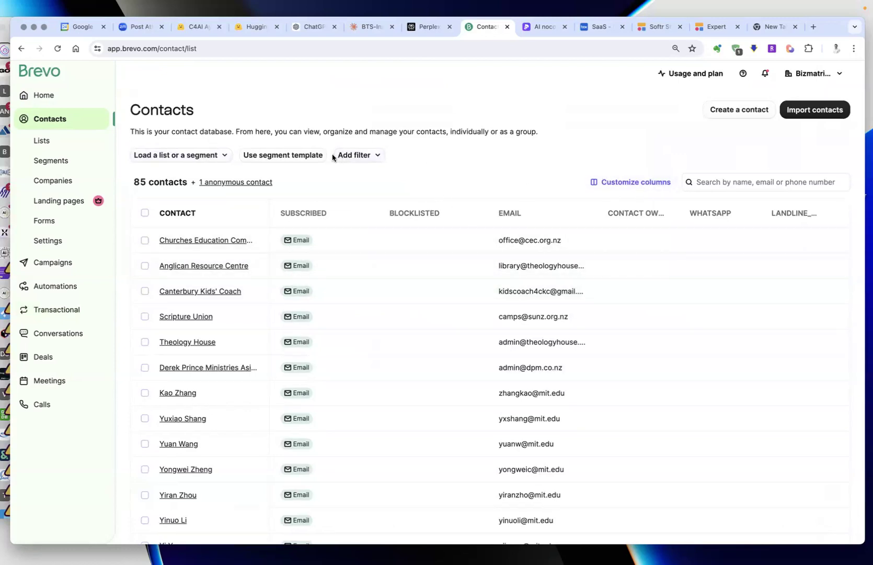
pyautogui.click(272, 156)
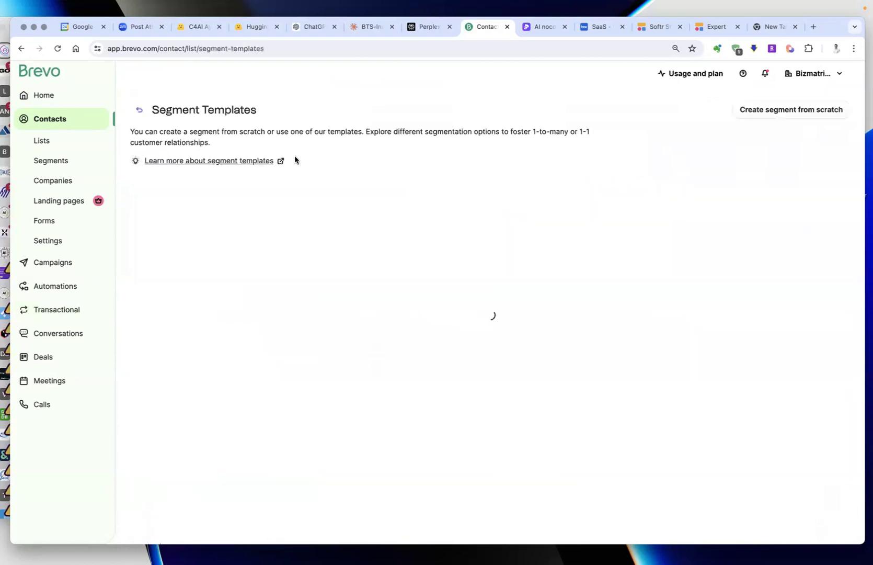
pyautogui.click(271, 236)
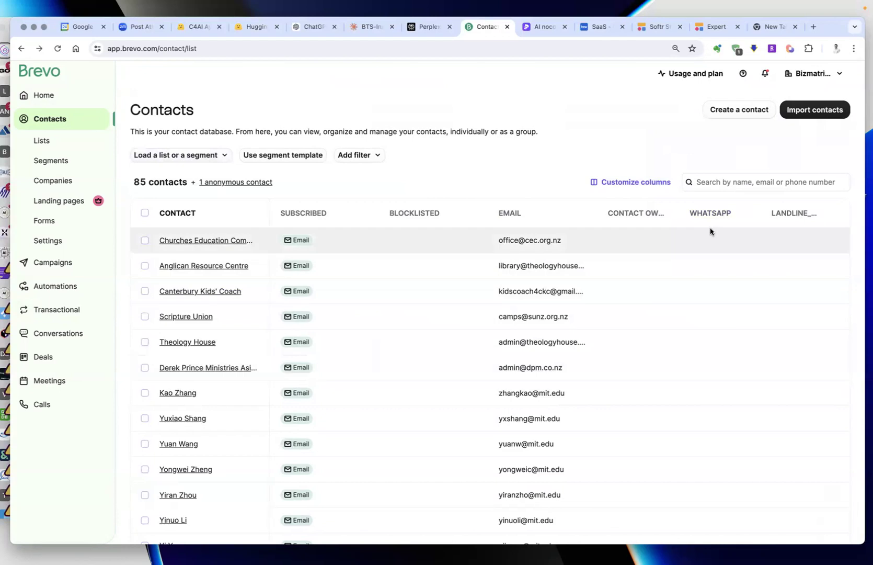
# Start a contact import from a file, search the computer for "contact list", and upload Subscription Contact List 2023.csv.
pyautogui.click(817, 114)
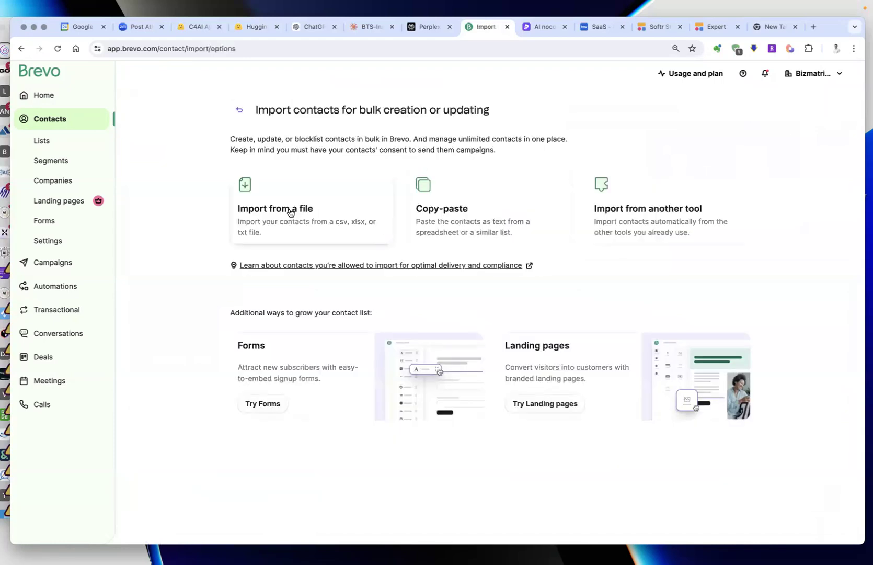
pyautogui.click(289, 211)
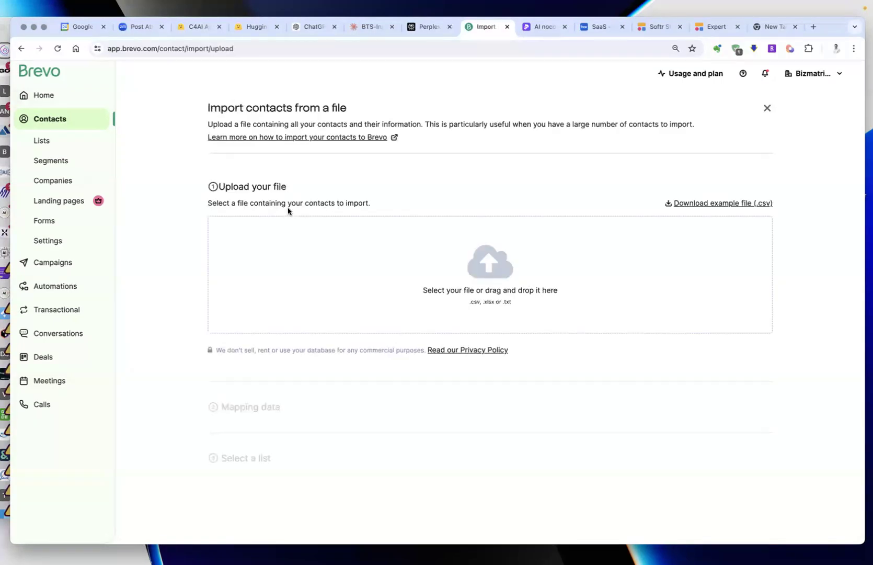
pyautogui.moveTo(93, 547)
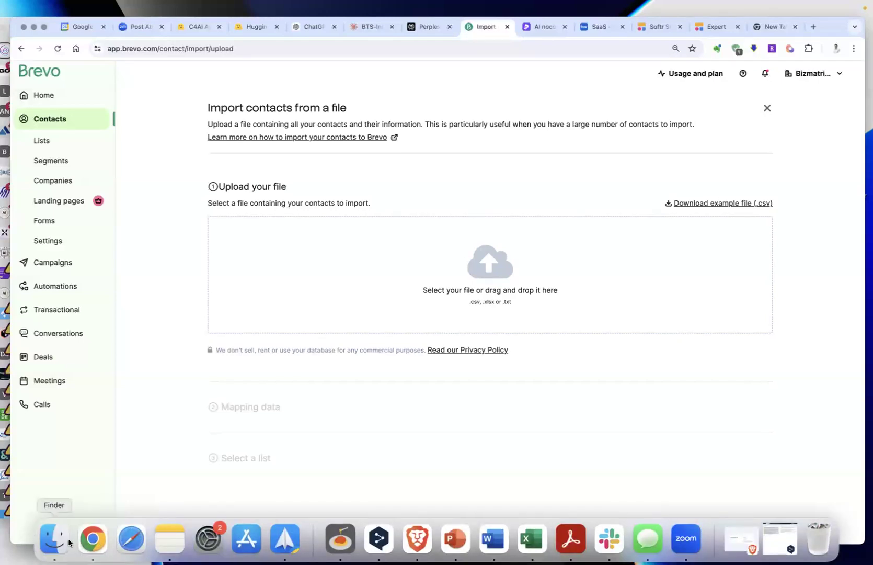
pyautogui.press('super+space')
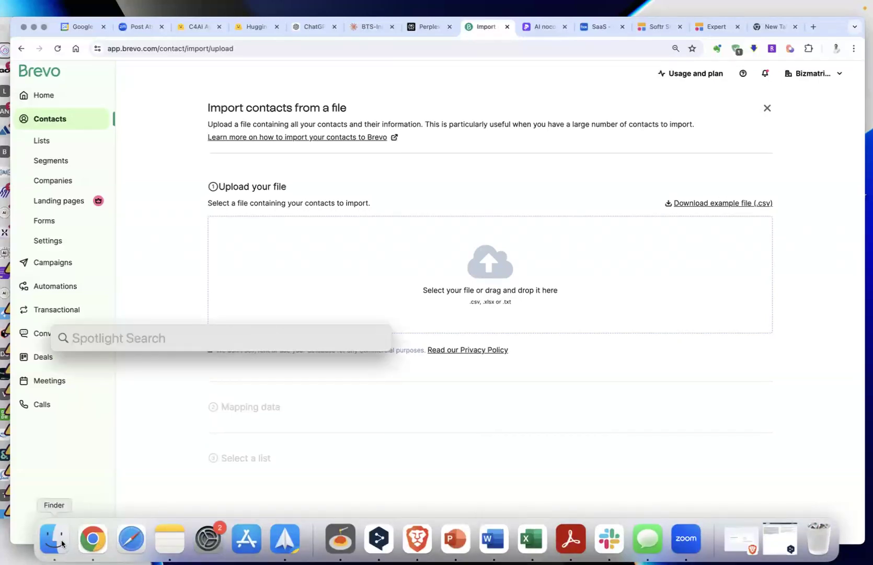
pyautogui.write('contact')
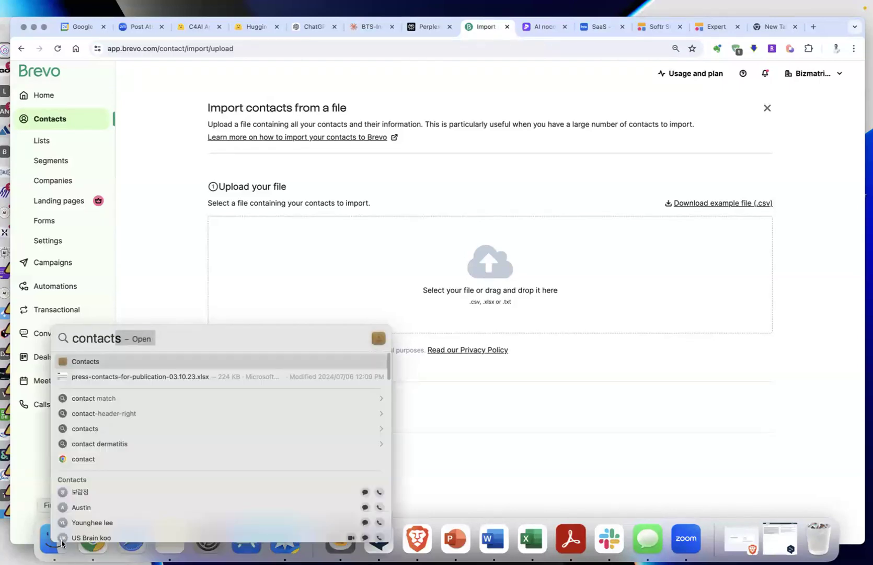
pyautogui.write(' list')
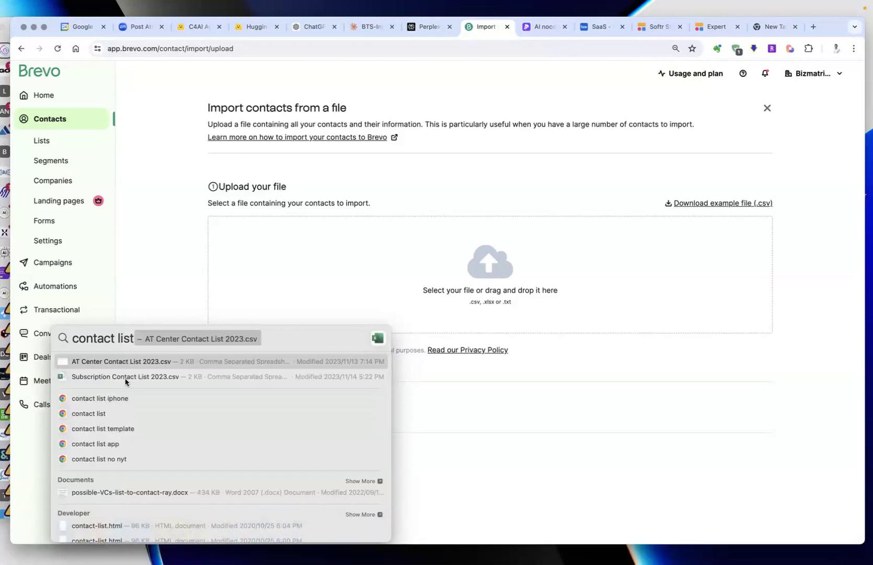
pyautogui.moveTo(125, 380); pyautogui.dragTo(425, 263)
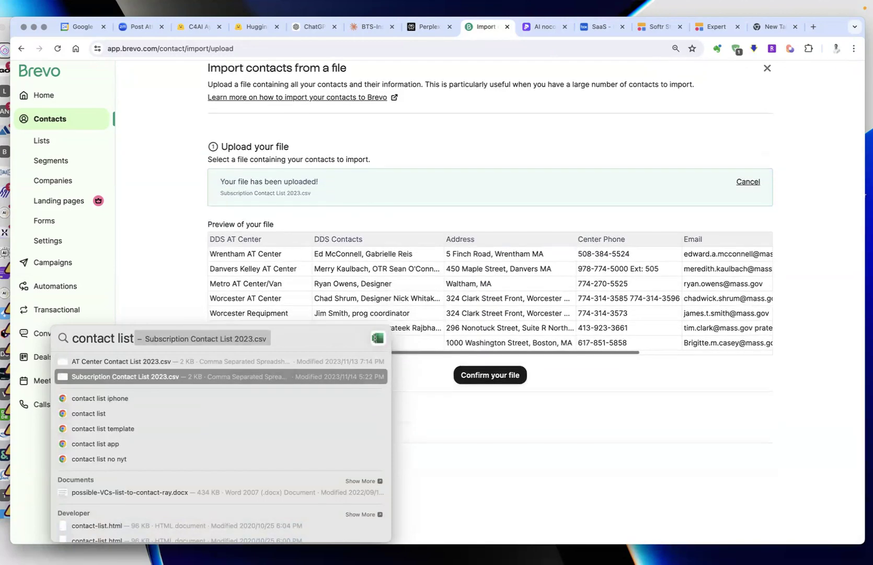
pyautogui.click(744, 482)
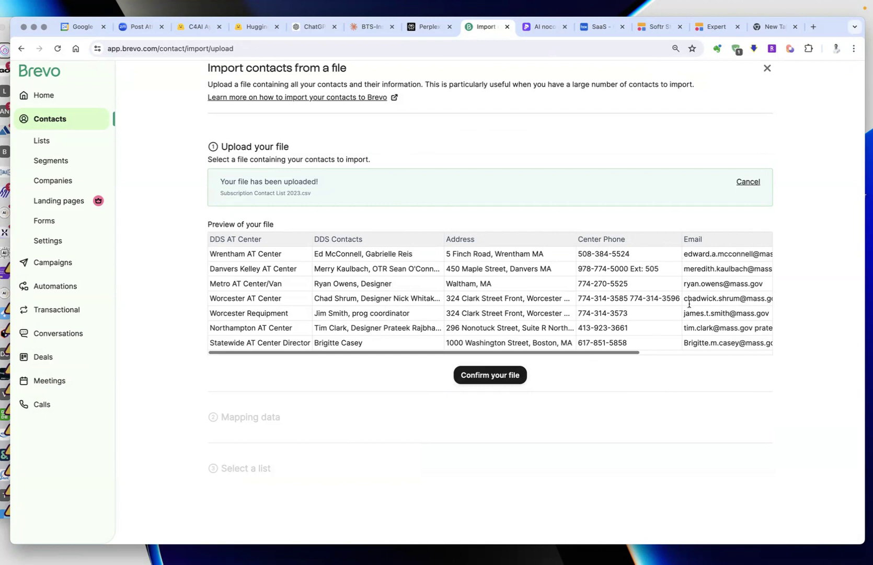
# Confirm the uploaded contact file and browse the contact attributes available for mapping the DDS_AT_CENTER column.
pyautogui.scroll(2, 564, 387)
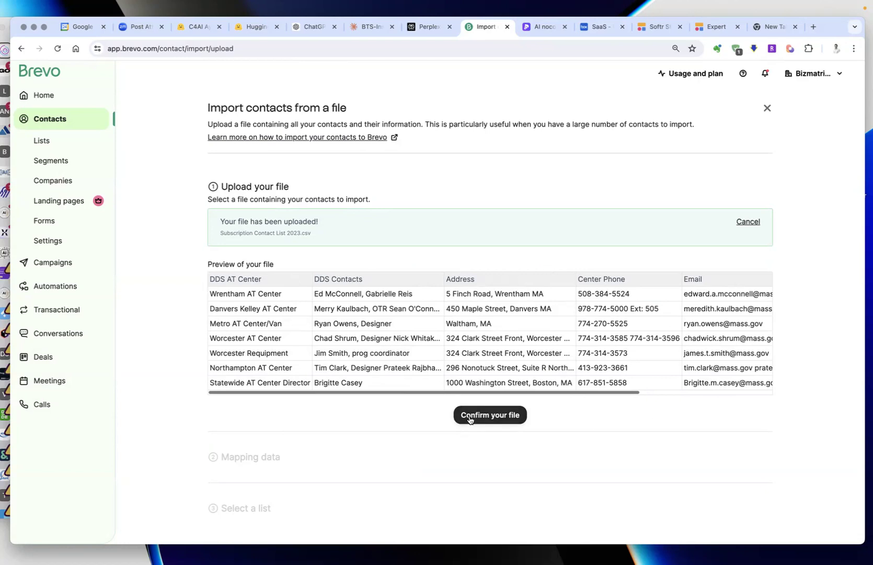
pyautogui.click(491, 422)
pyautogui.scroll(-2, 490, 425)
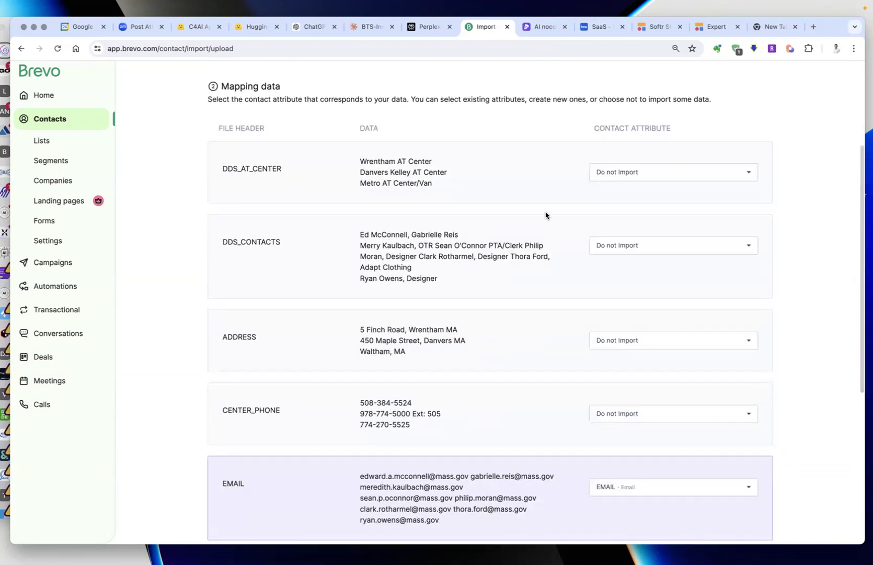
pyautogui.click(632, 174)
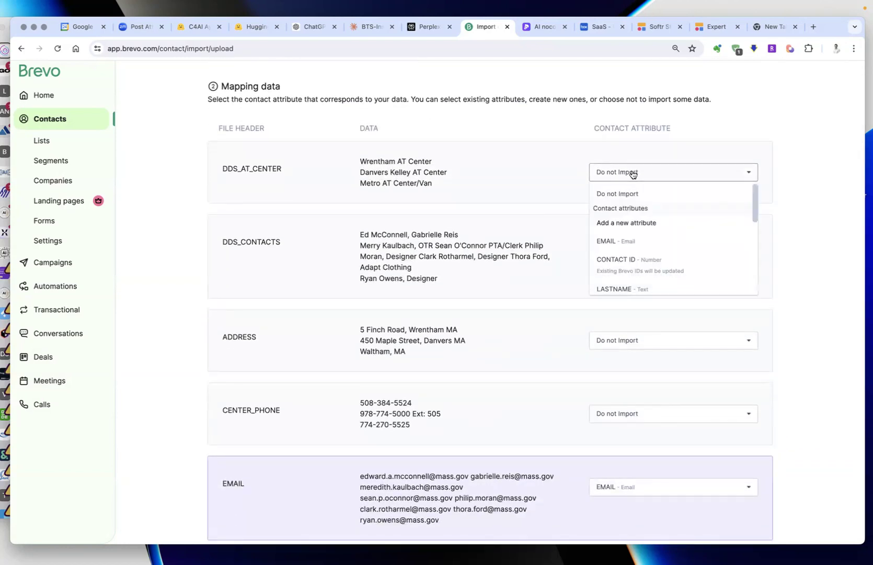
pyautogui.scroll(-3, 660, 246)
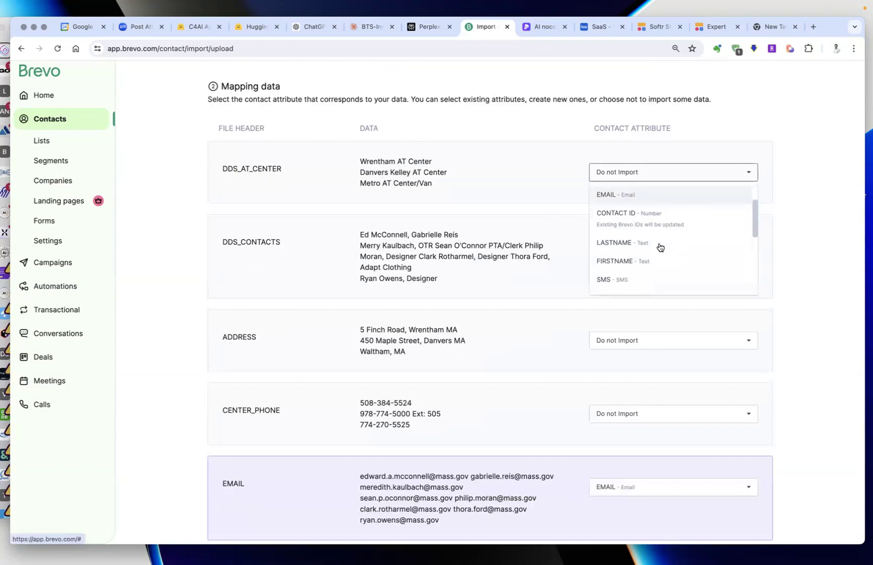
# Map the DDS_AT_CENTER column to the COMPANY contact attribute.
pyautogui.scroll(-4, 660, 247)
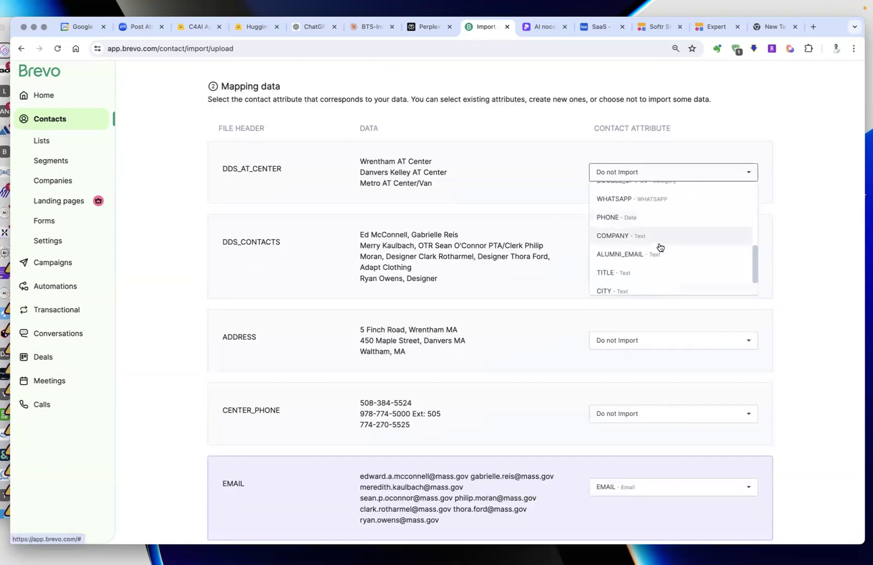
pyautogui.click(635, 237)
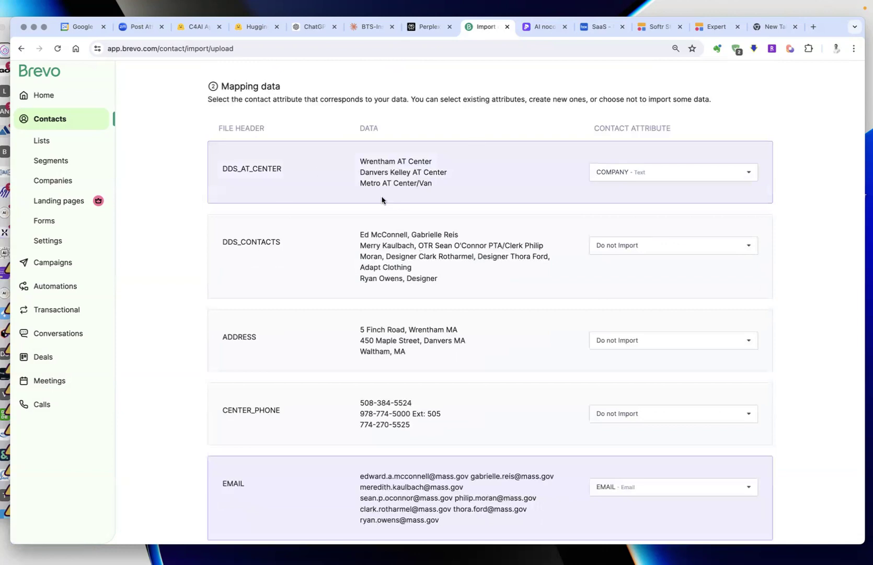
# Start adding a new text attribute for the DDS_CONTACTS column.
pyautogui.click(621, 250)
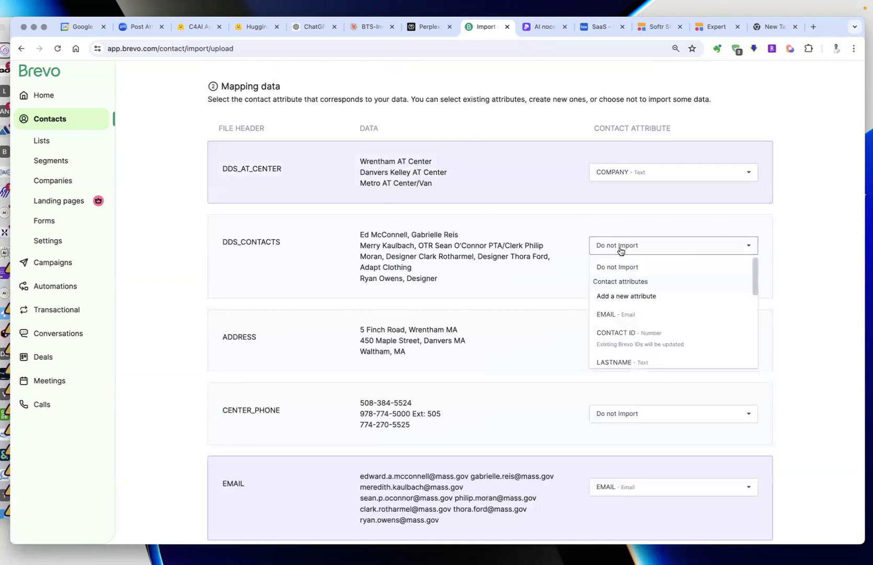
pyautogui.scroll(-3, 638, 336)
pyautogui.scroll(-3, 639, 335)
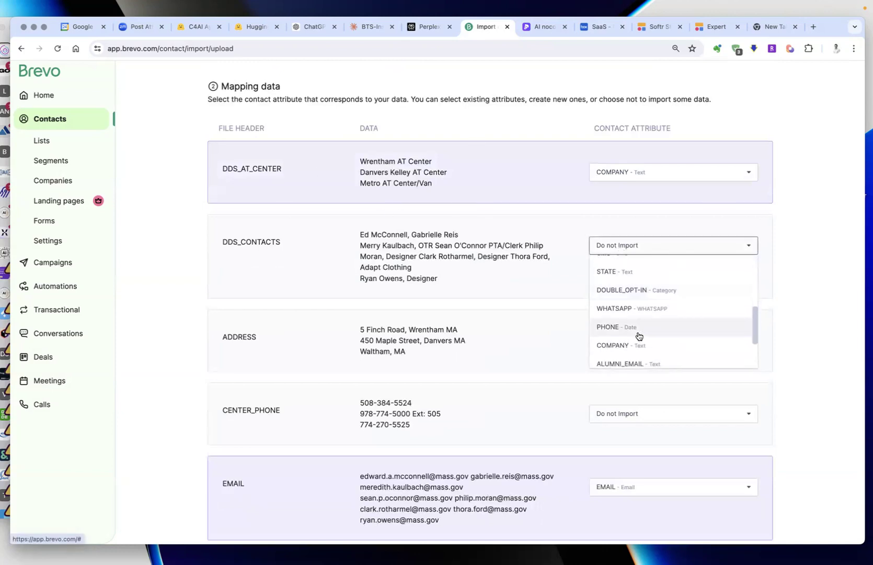
pyautogui.scroll(5, 644, 303)
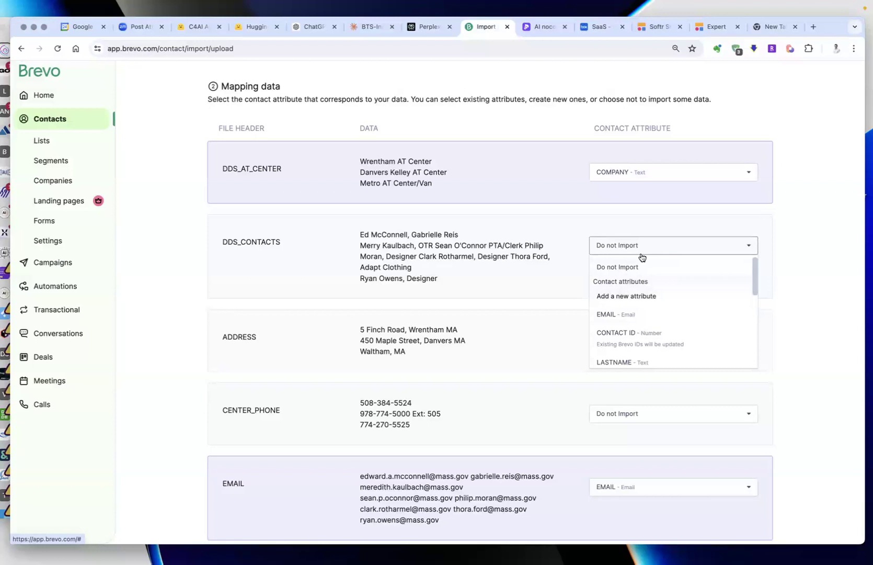
pyautogui.click(643, 296)
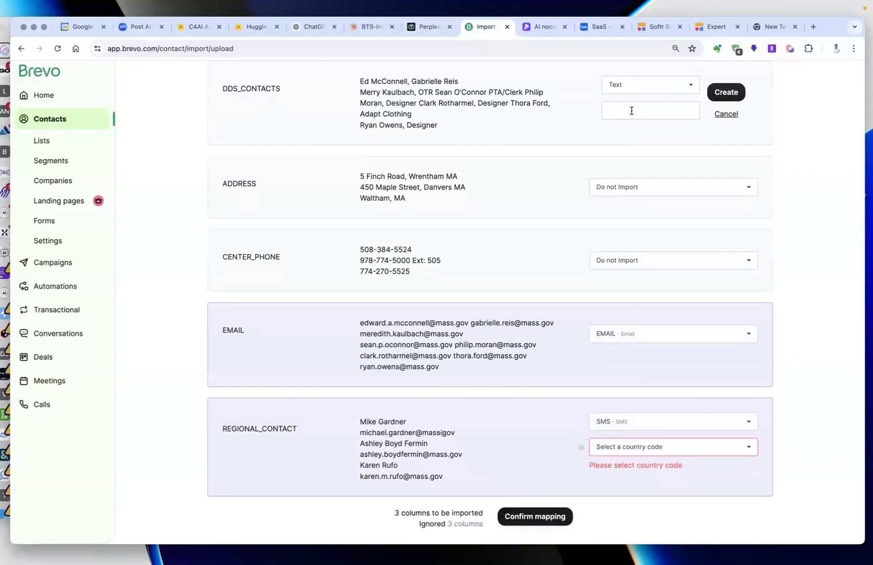
pyautogui.scroll(3, 633, 110)
pyautogui.click(628, 205)
pyautogui.write('QN')
pyautogui.press('BackSpace')
pyautogui.write('ㅂㅜ서')
pyautogui.press('BackSpace')
pyautogui.press('BackSpace')
pyautogui.press('BackSpace')
pyautogui.write('ㅇㄷ')
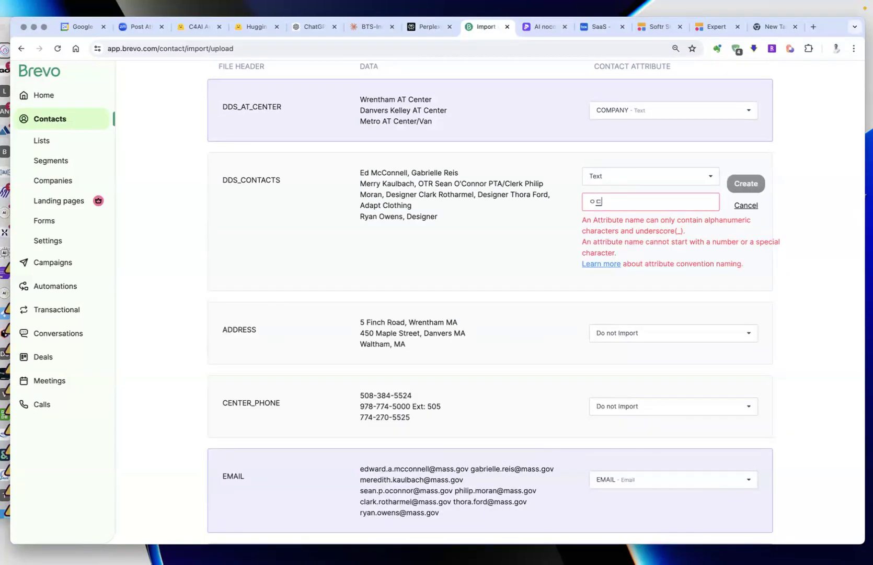
pyautogui.press('BackSpace')
pyautogui.press('BackSpace')
# Name the new DDS_CONTACTS attribute DEPARTMENT and create it.
pyautogui.write('DEP')
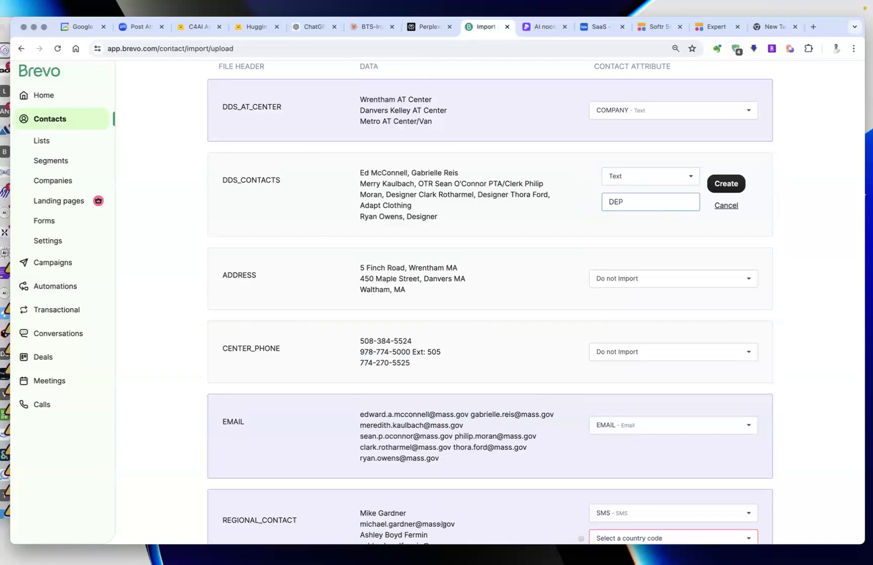
pyautogui.write('ARTMENT')
pyautogui.click(726, 184)
pyautogui.scroll(-5, 726, 189)
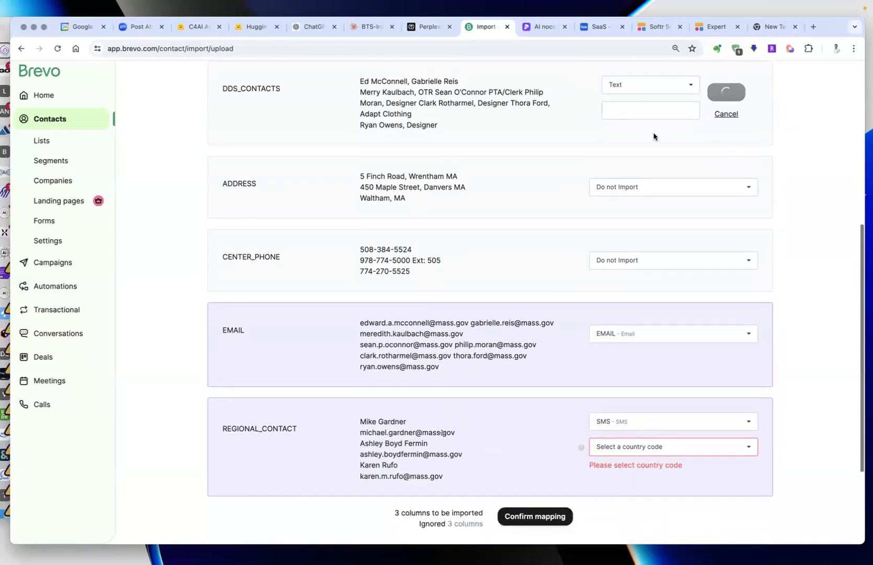
pyautogui.scroll(7, 657, 240)
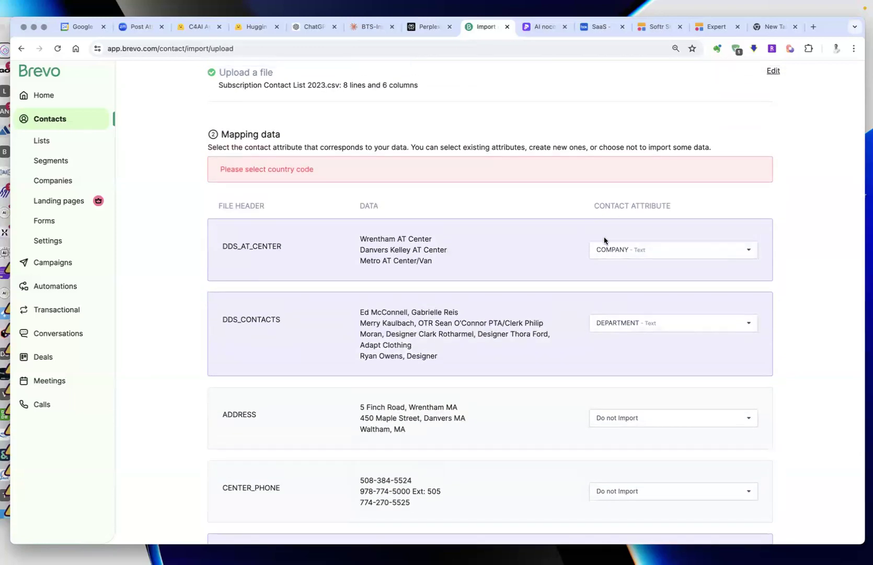
# Review the mapped columns and keep the ADDRESS column set to Do not Import.
pyautogui.scroll(-1, 604, 235)
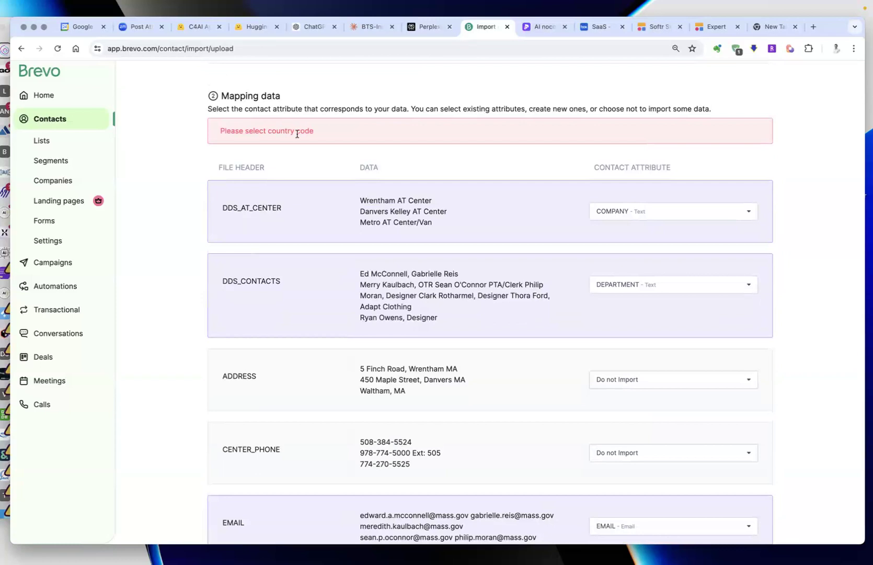
pyautogui.scroll(-1, 337, 137)
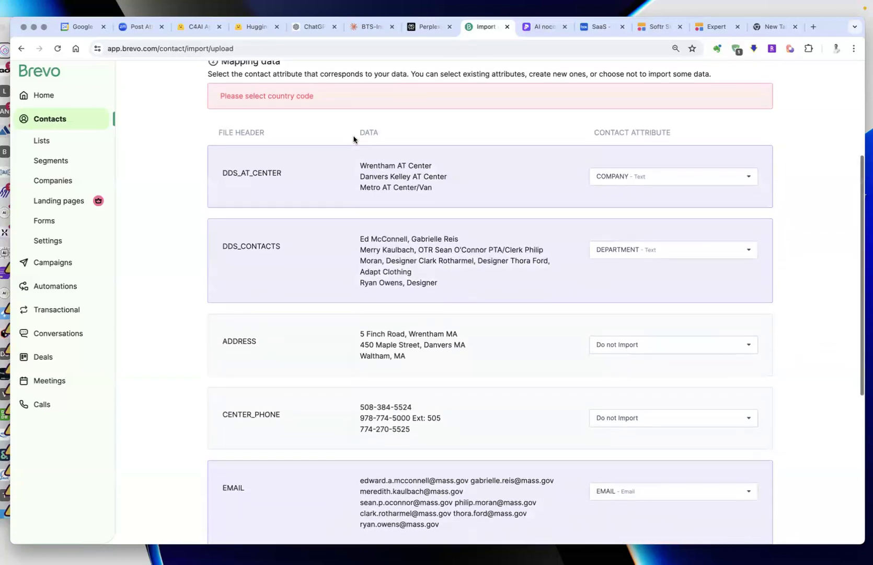
pyautogui.scroll(-1, 324, 179)
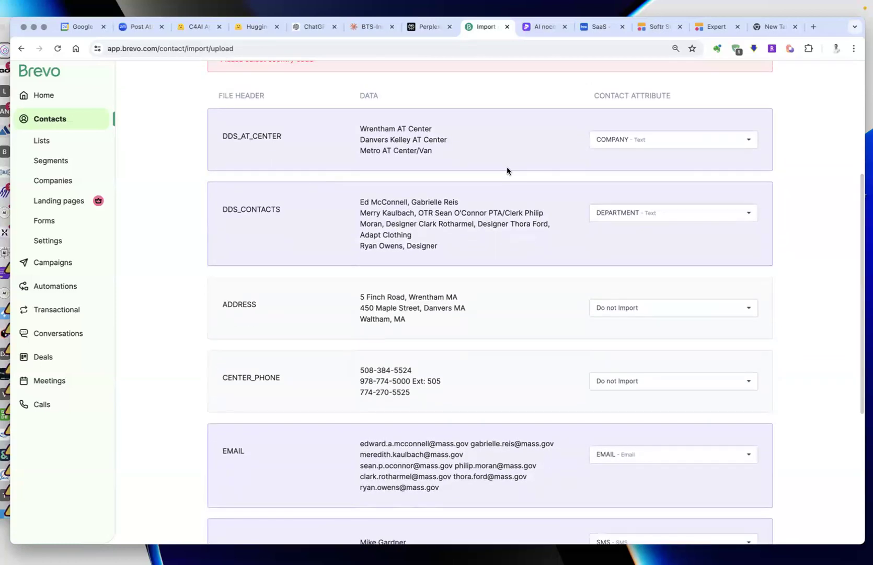
pyautogui.scroll(-1, 563, 222)
pyautogui.scroll(-1, 569, 188)
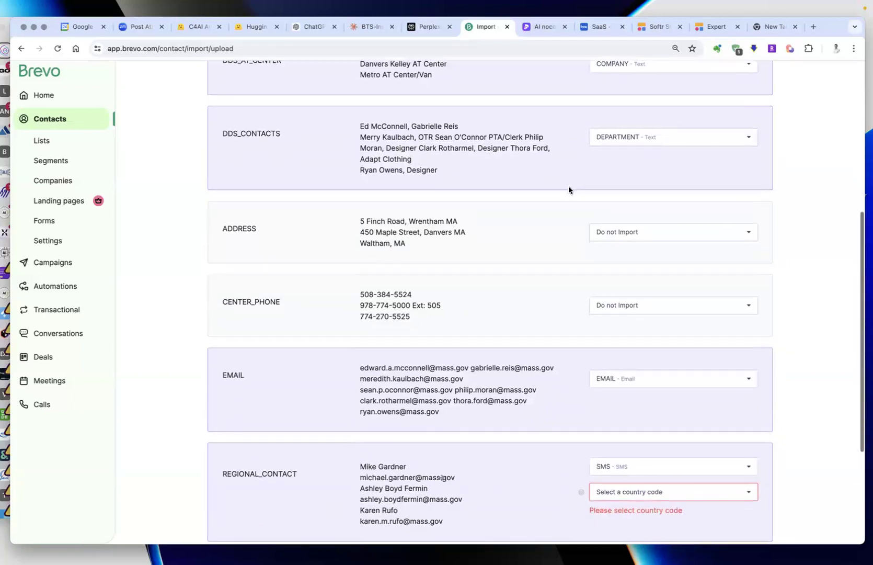
pyautogui.click(634, 238)
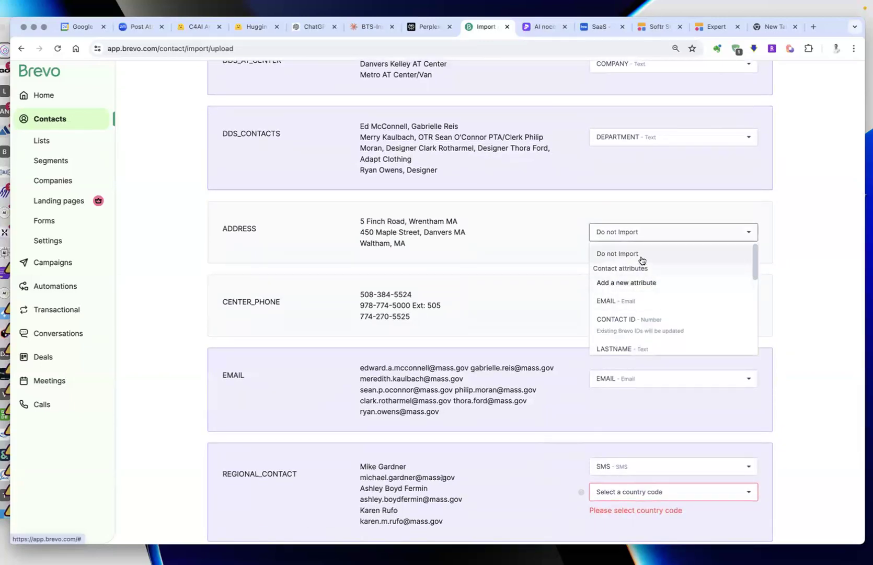
pyautogui.click(641, 260)
pyautogui.scroll(-1, 610, 268)
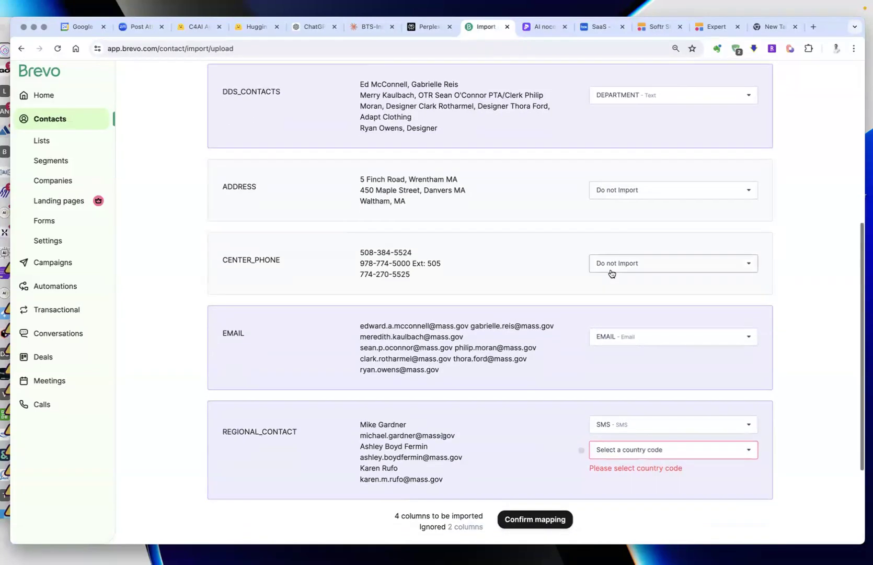
# Map the CENTER_PHONE column to the PHONE contact attribute.
pyautogui.click(627, 272)
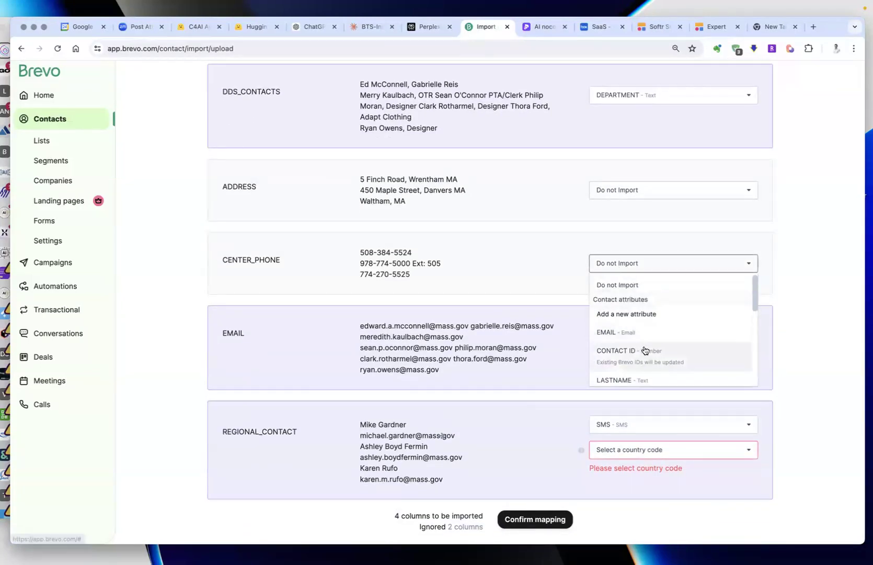
pyautogui.scroll(-4, 645, 350)
pyautogui.scroll(-2, 645, 351)
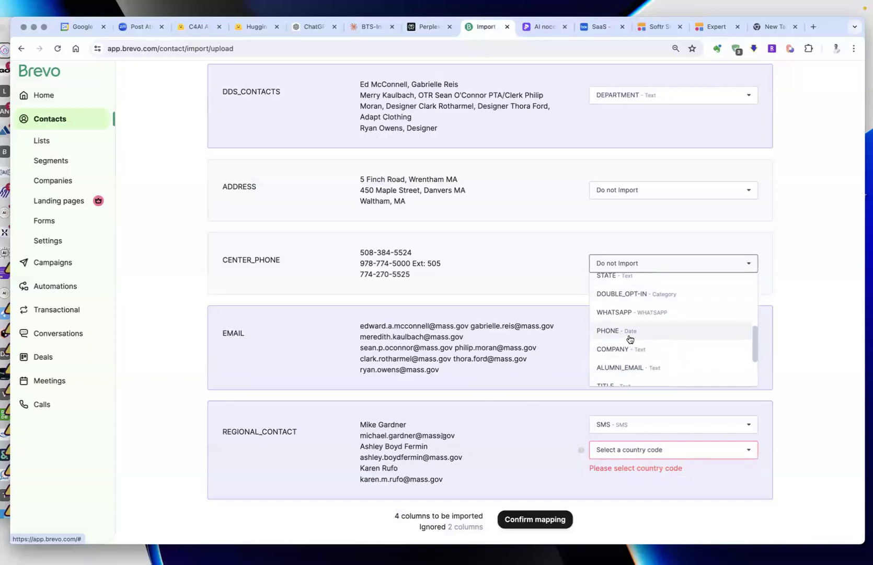
pyautogui.click(628, 336)
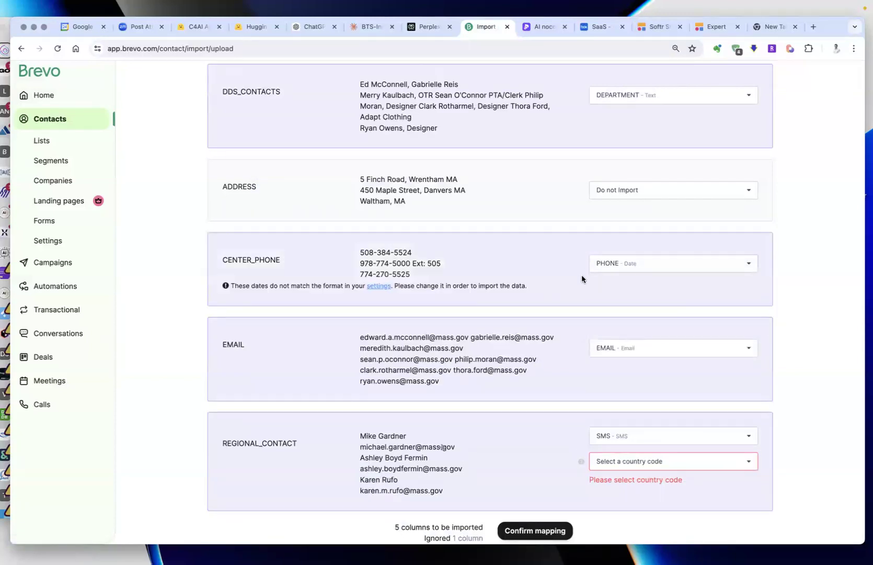
# Set the country code of the REGIONAL_CONTACT column's SMS mapping to United States (+1) and confirm the mapping.
pyautogui.scroll(-2, 582, 277)
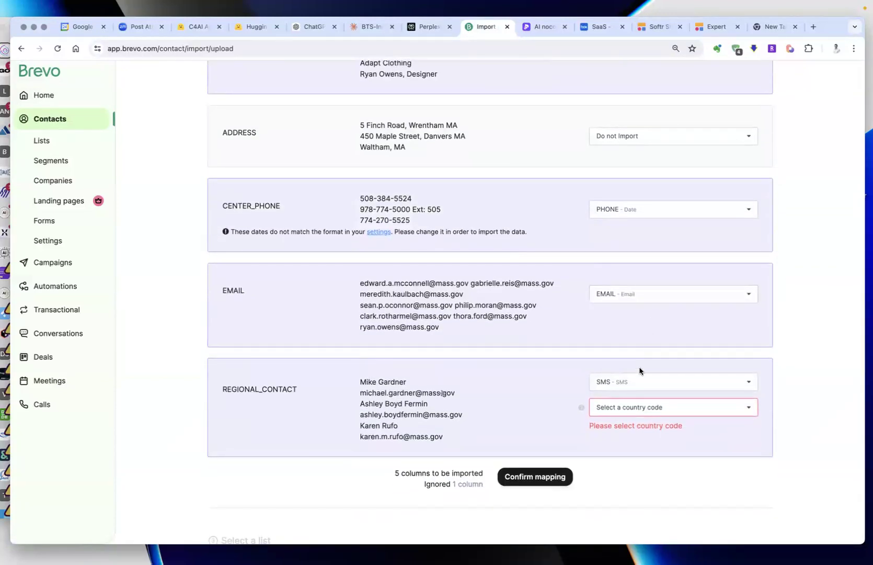
pyautogui.click(635, 388)
pyautogui.click(635, 389)
pyautogui.scroll(-4, 629, 385)
pyautogui.click(638, 310)
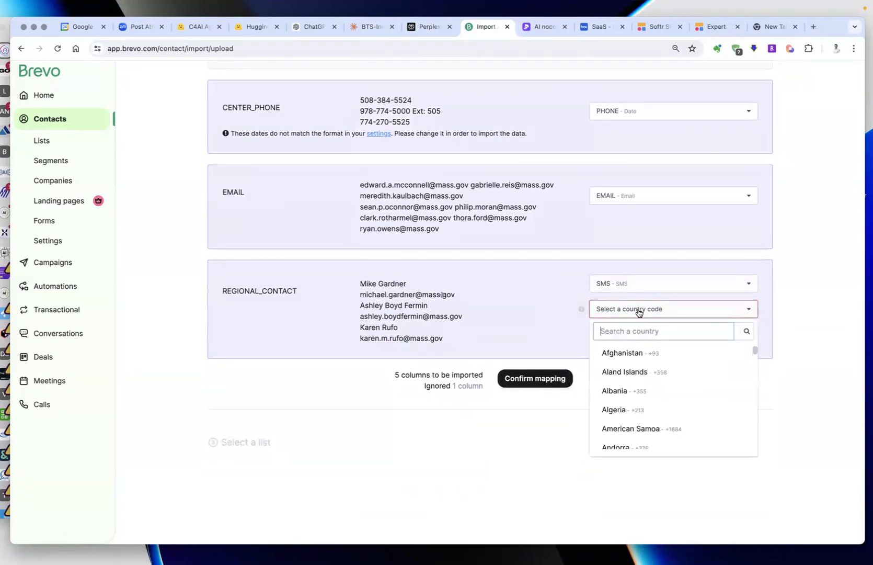
pyautogui.scroll(-7, 644, 387)
pyautogui.scroll(-15, 644, 387)
pyautogui.scroll(5, 644, 387)
pyautogui.scroll(-2, 644, 387)
pyautogui.scroll(-4, 644, 387)
pyautogui.scroll(-15, 644, 387)
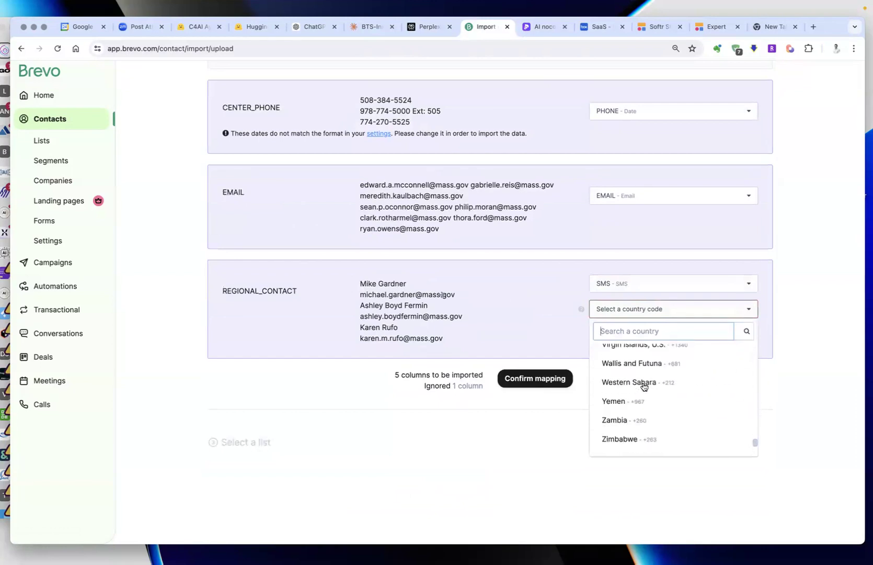
pyautogui.scroll(5, 643, 391)
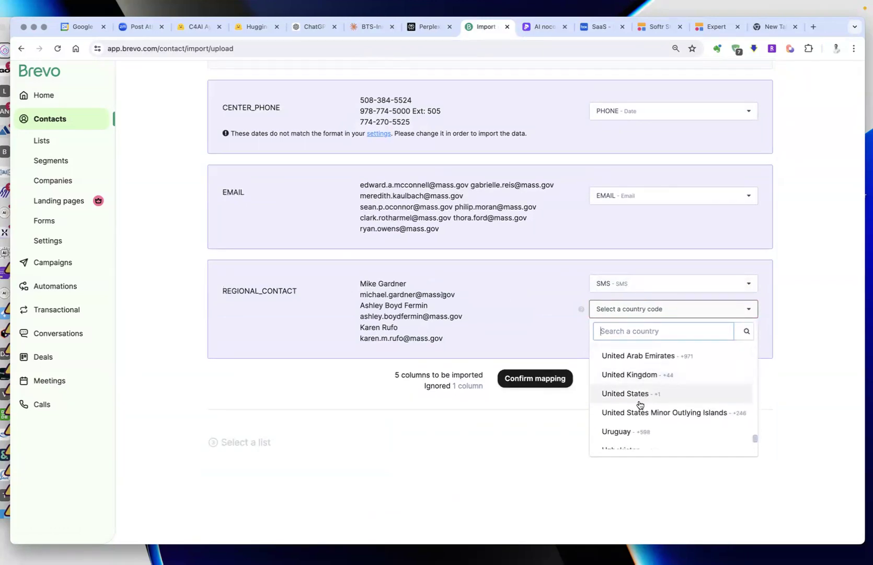
pyautogui.click(642, 399)
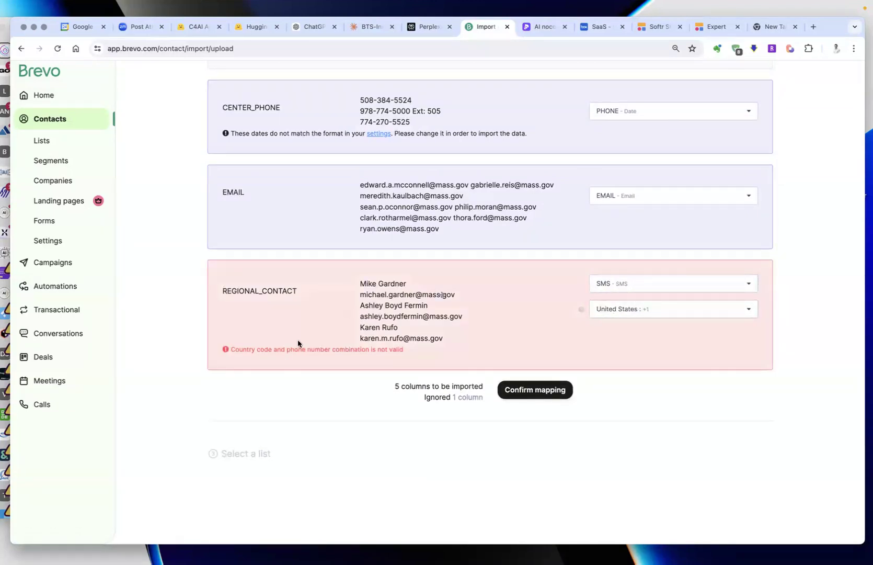
pyautogui.click(535, 391)
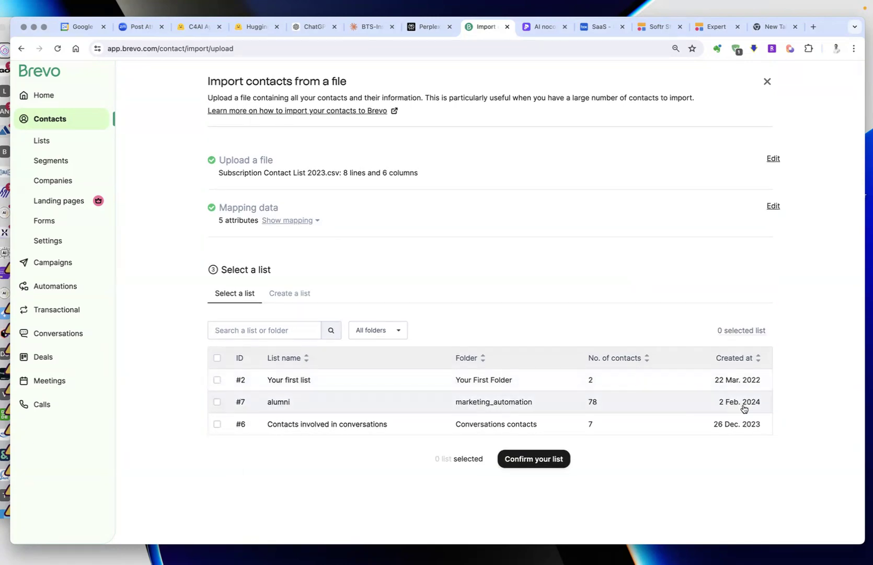
# Check the summary of the uploaded Subscription Contact List 2023.csv, then reopen the upload stage and examine the file preview.
pyautogui.scroll(1, 552, 444)
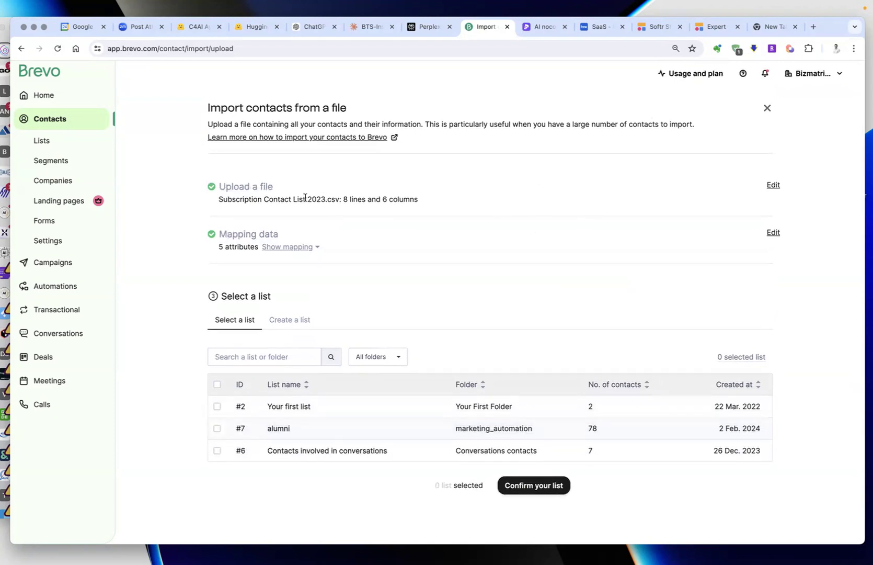
pyautogui.moveTo(218, 199); pyautogui.dragTo(345, 198)
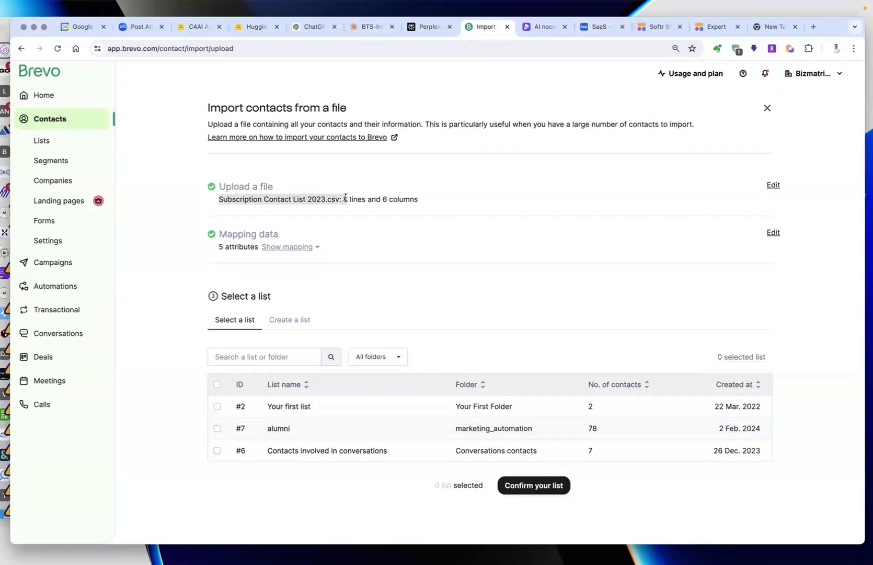
pyautogui.click(309, 198)
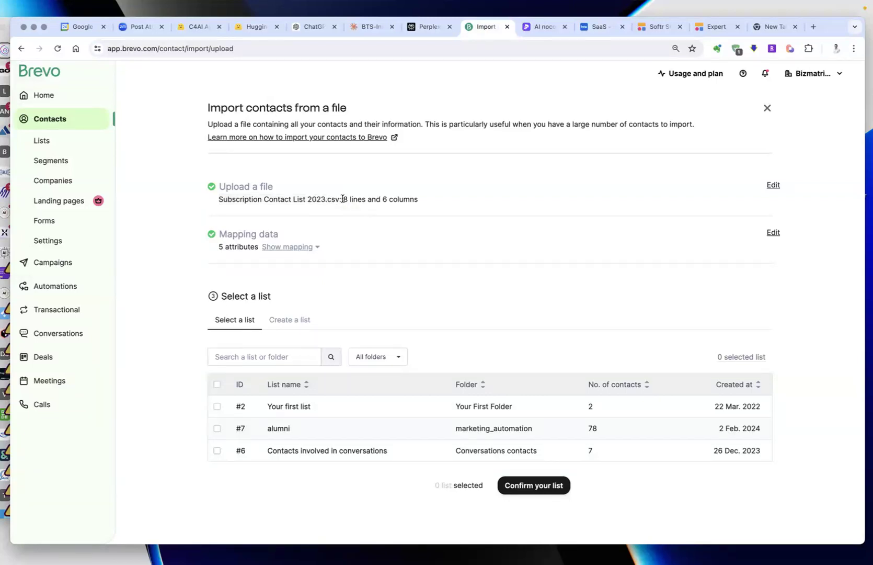
pyautogui.moveTo(417, 198); pyautogui.dragTo(358, 198)
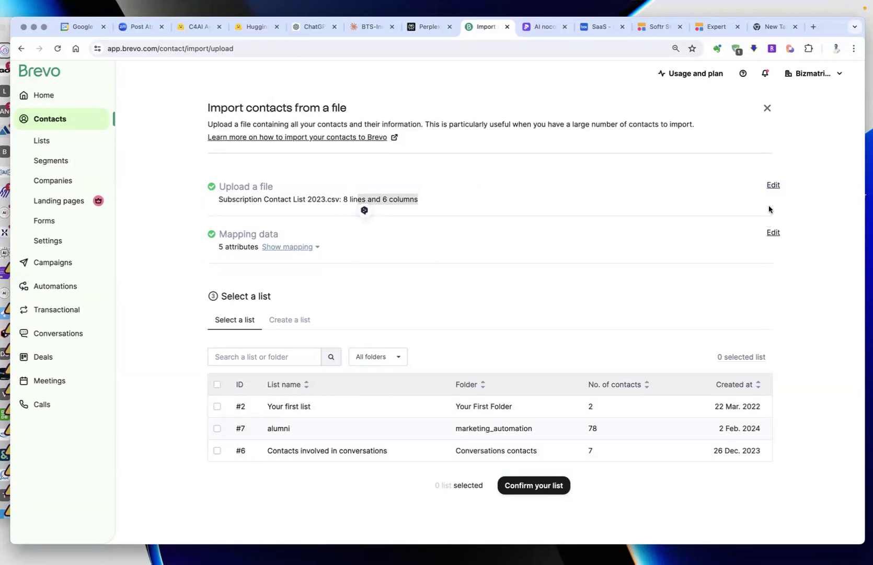
pyautogui.click(777, 187)
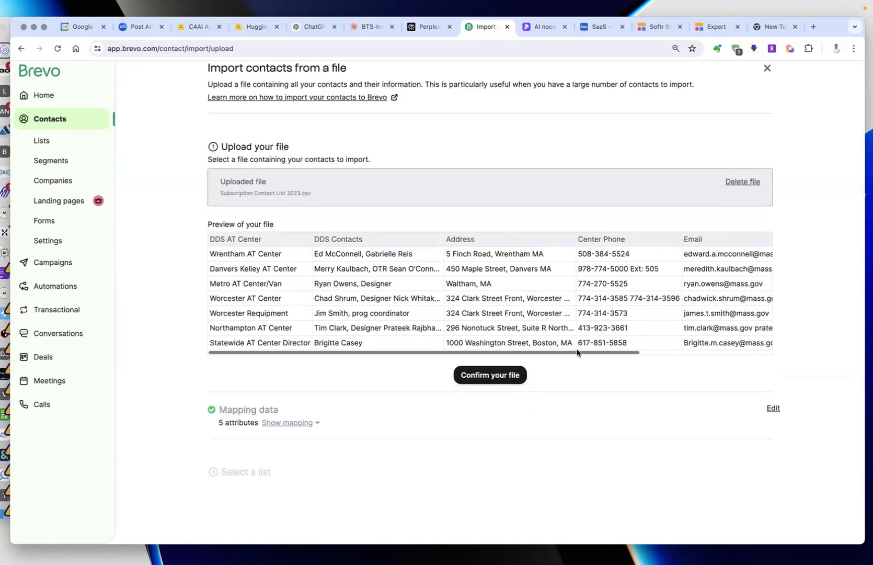
pyautogui.moveTo(609, 355); pyautogui.dragTo(447, 363)
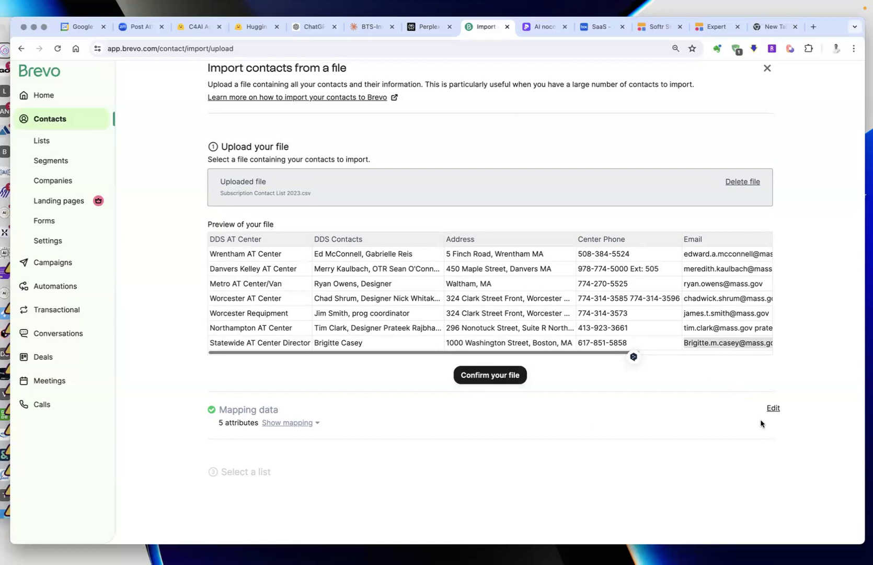
# Reopen the data mapping, review the attribute chosen for each column, and confirm the mapping again.
pyautogui.click(774, 409)
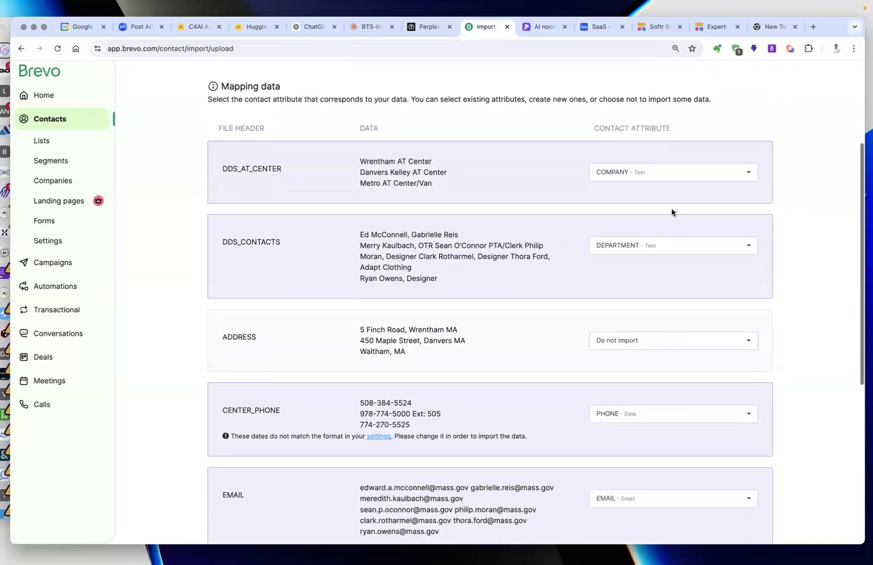
pyautogui.scroll(-1, 671, 256)
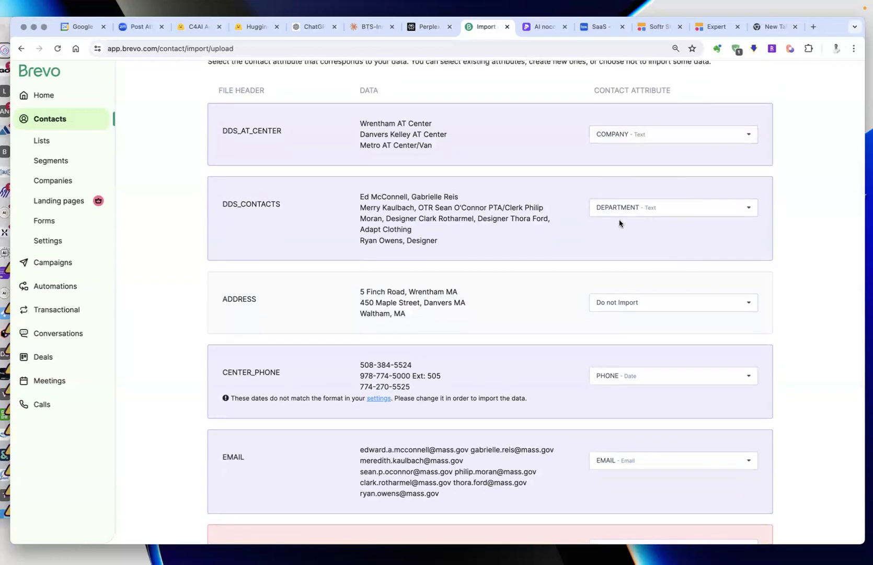
pyautogui.scroll(-2, 625, 209)
pyautogui.scroll(-5, 643, 186)
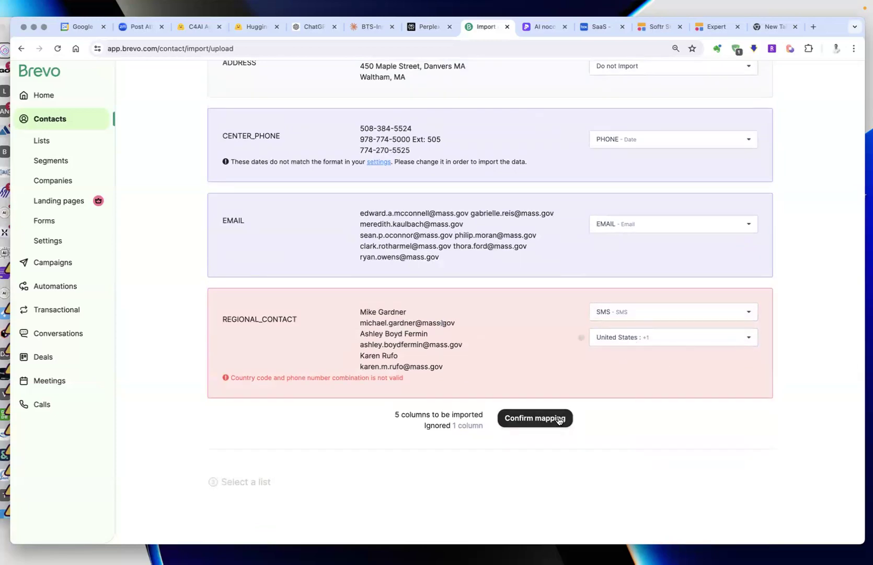
pyautogui.click(541, 420)
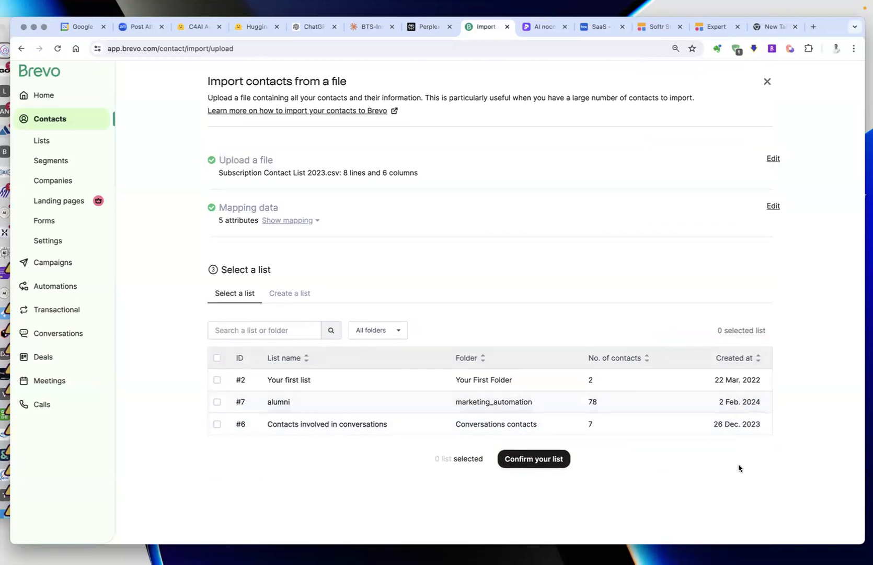
# Try to confirm the import without a list, then open the form for creating a new destination list.
pyautogui.click(530, 461)
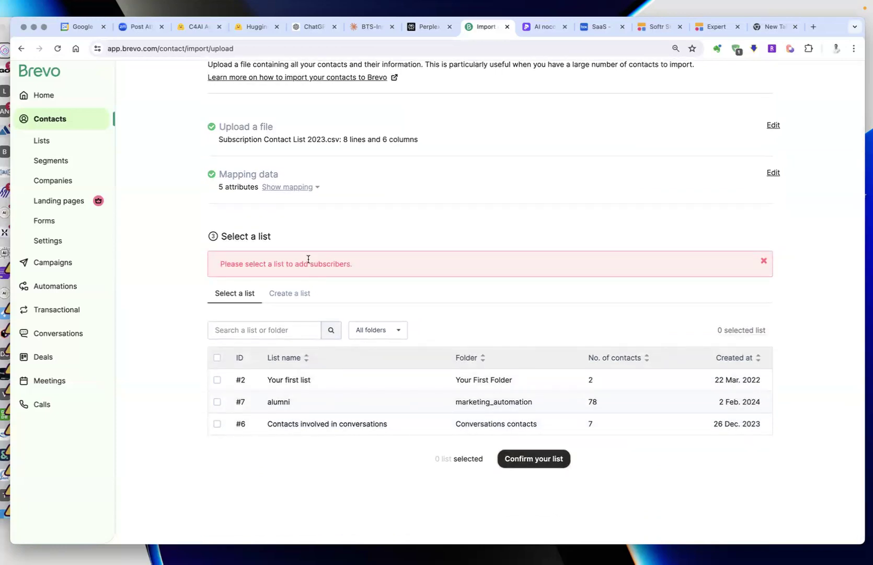
pyautogui.click(289, 294)
pyautogui.click(282, 363)
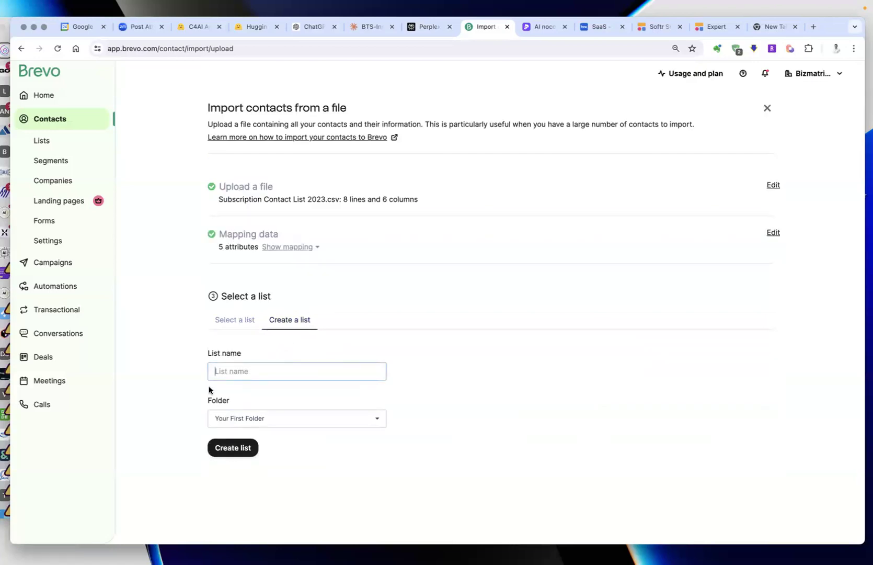
# Open the overview of contact lists and examine the actions available for the alumni list.
pyautogui.click(53, 139)
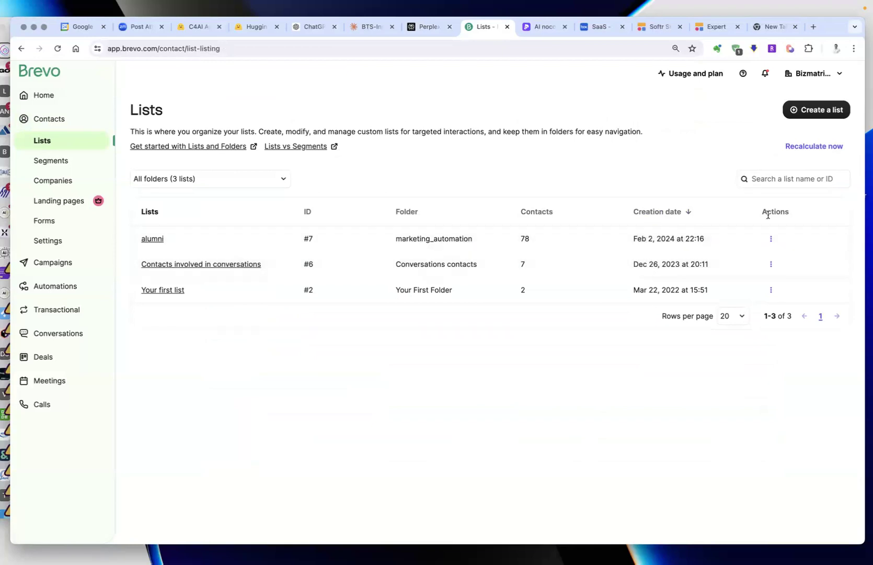
pyautogui.click(771, 239)
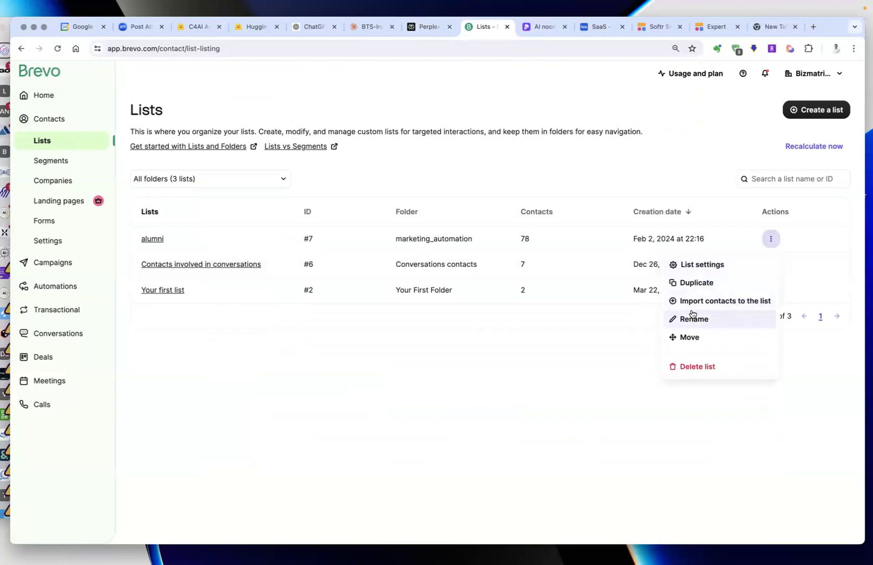
pyautogui.click(599, 366)
pyautogui.click(768, 243)
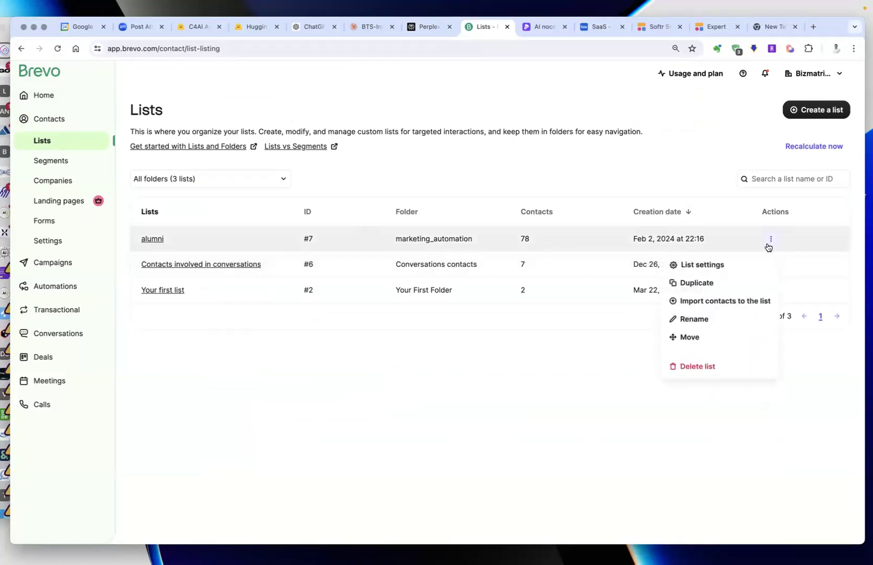
pyautogui.click(439, 380)
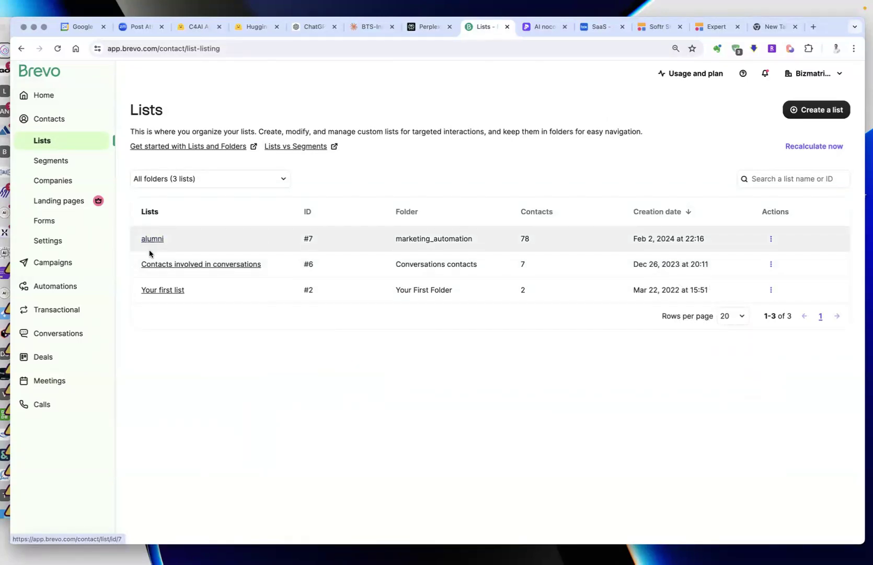
# Review the contacts stored in Your first list and in Contacts involved in conversations.
pyautogui.click(156, 292)
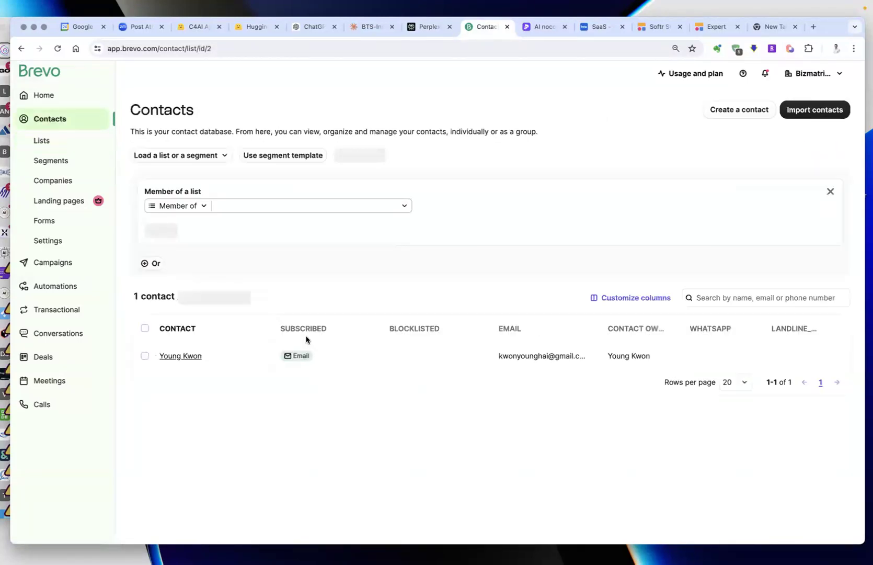
pyautogui.hscroll(-5, 234, 259)
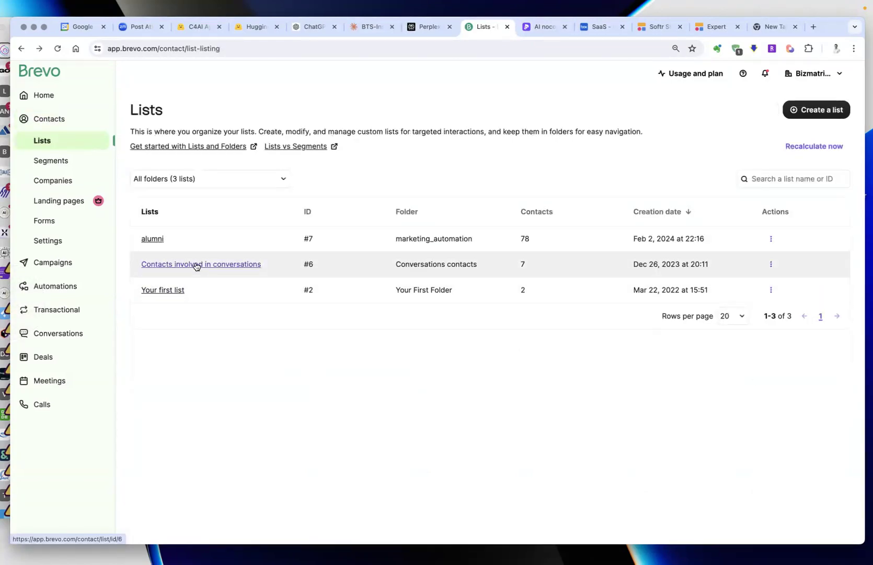
pyautogui.click(196, 264)
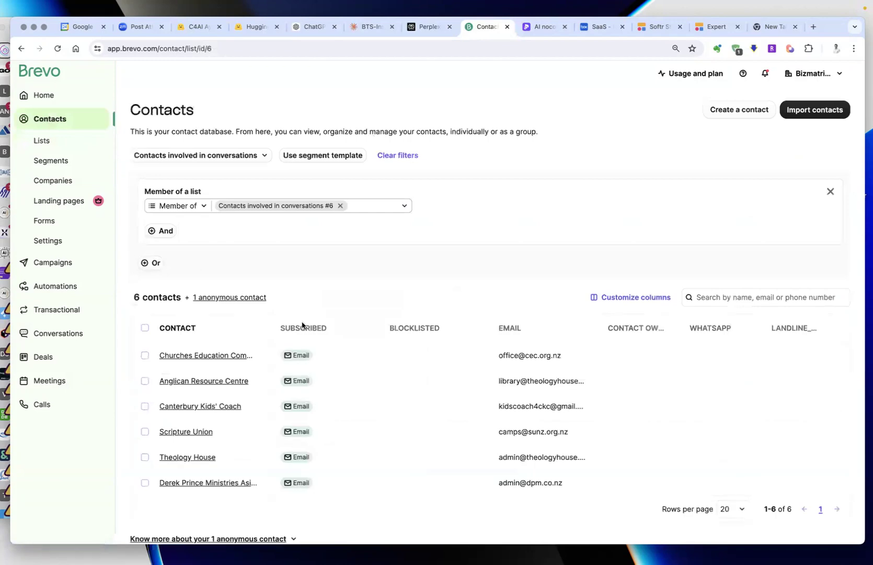
pyautogui.scroll(-1, 335, 345)
pyautogui.hscroll(-5, 345, 349)
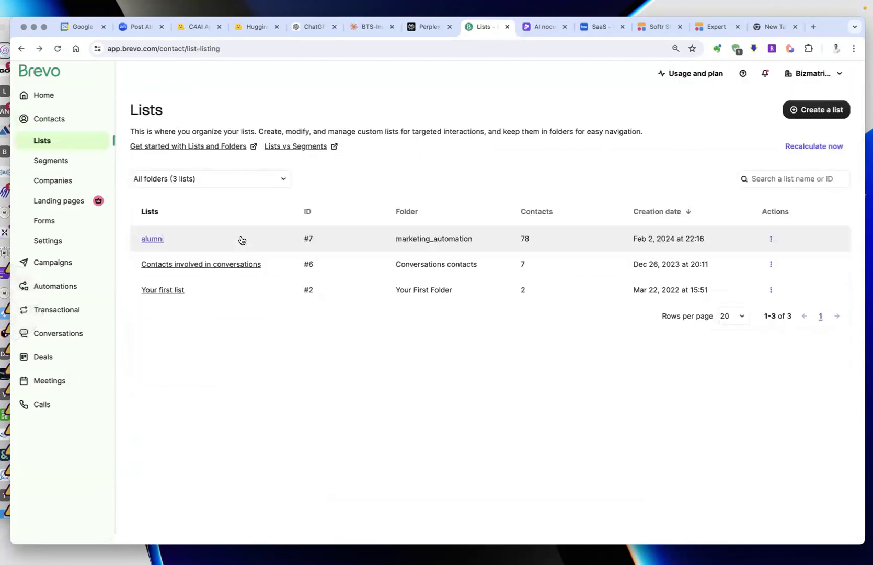
pyautogui.click(196, 265)
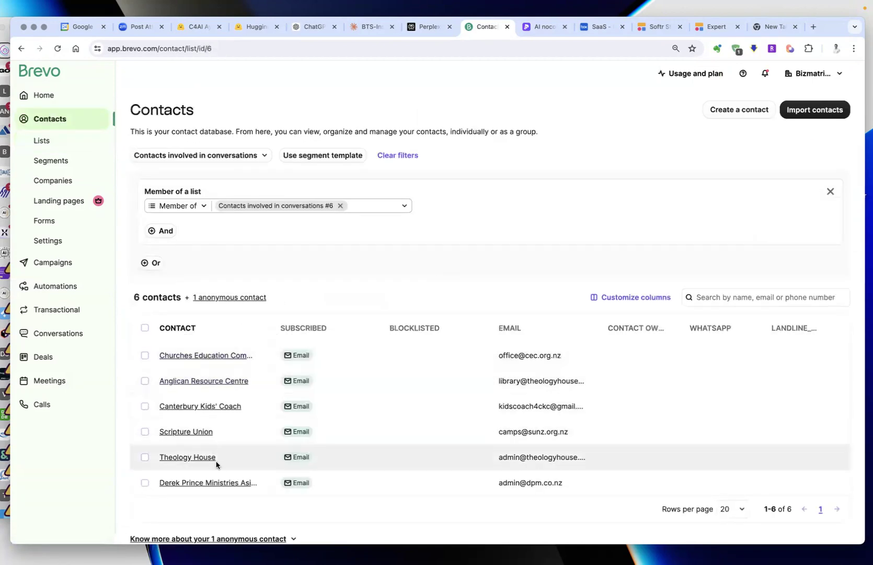
pyautogui.scroll(-1, 217, 465)
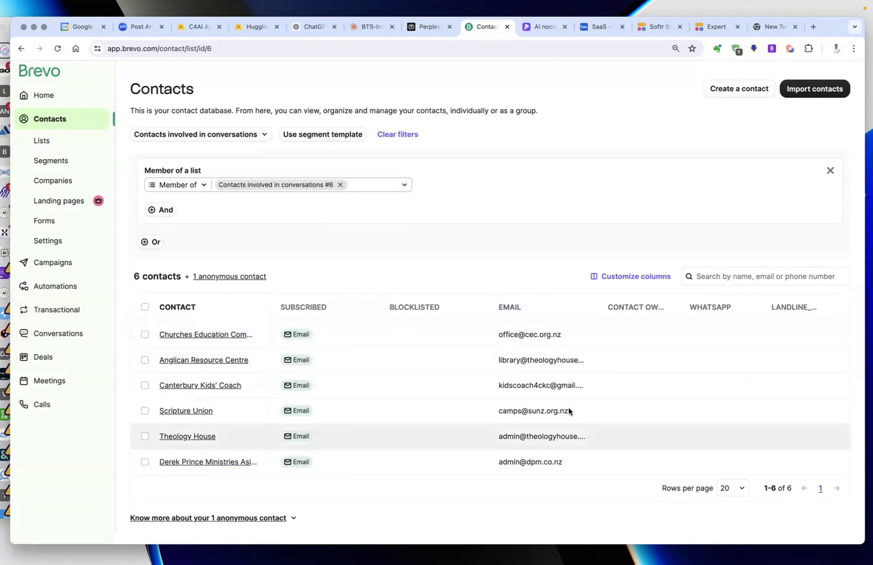
# Open the segments overview, look at the templates for creating a segment, and return to the overview.
pyautogui.click(42, 140)
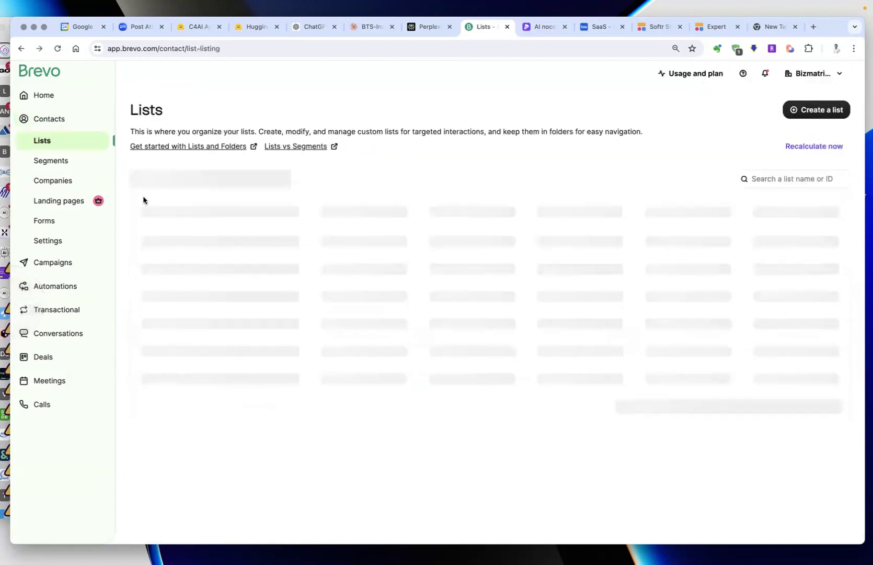
pyautogui.click(50, 161)
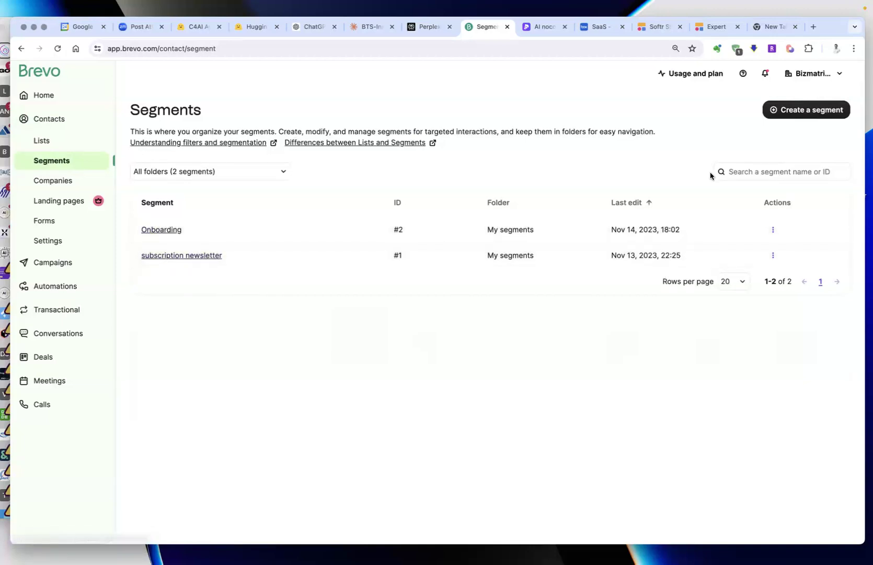
pyautogui.click(797, 120)
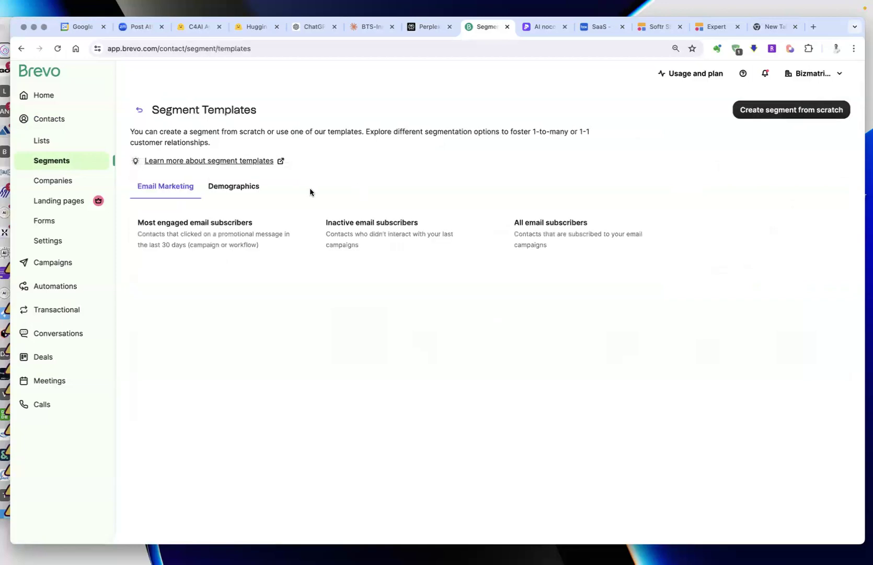
pyautogui.click(133, 114)
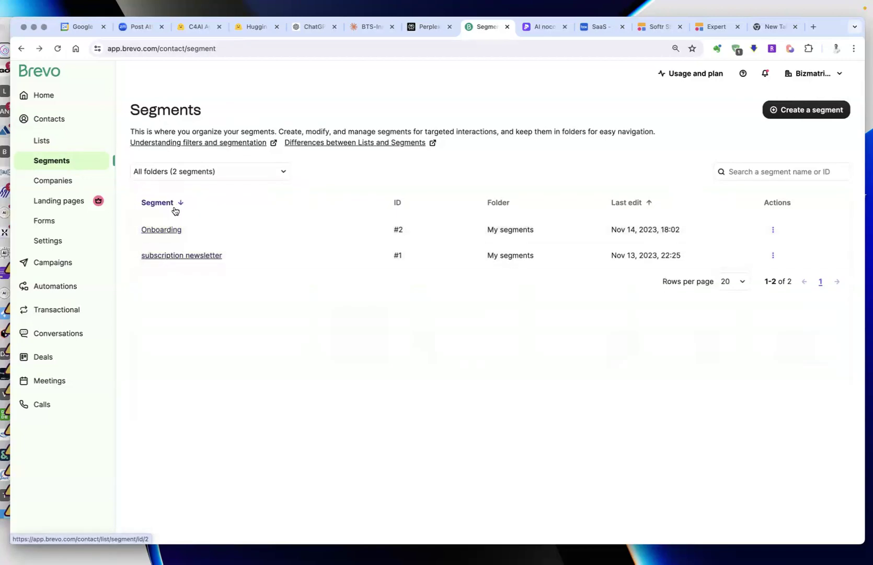
# Look through the companies, landing pages and subscription forms areas, then return to the contact lists.
pyautogui.click(58, 186)
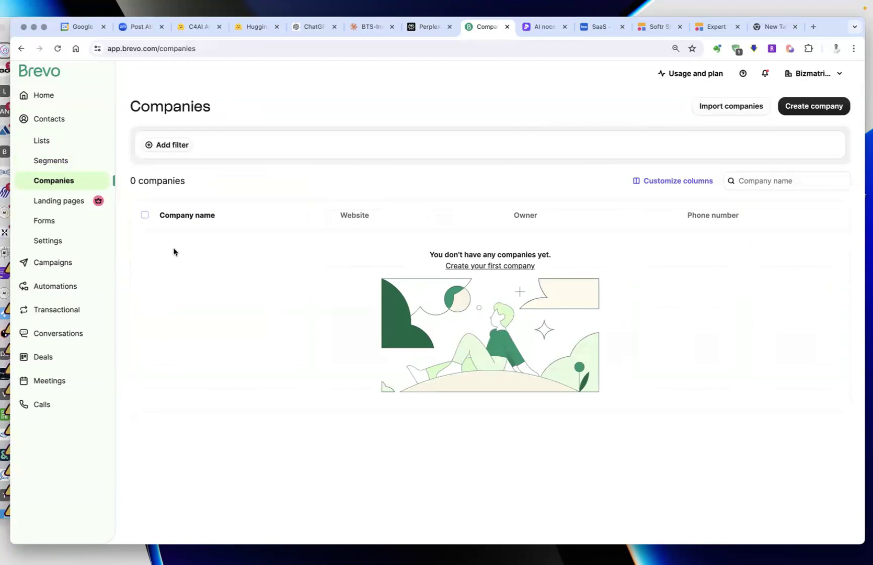
pyautogui.click(67, 206)
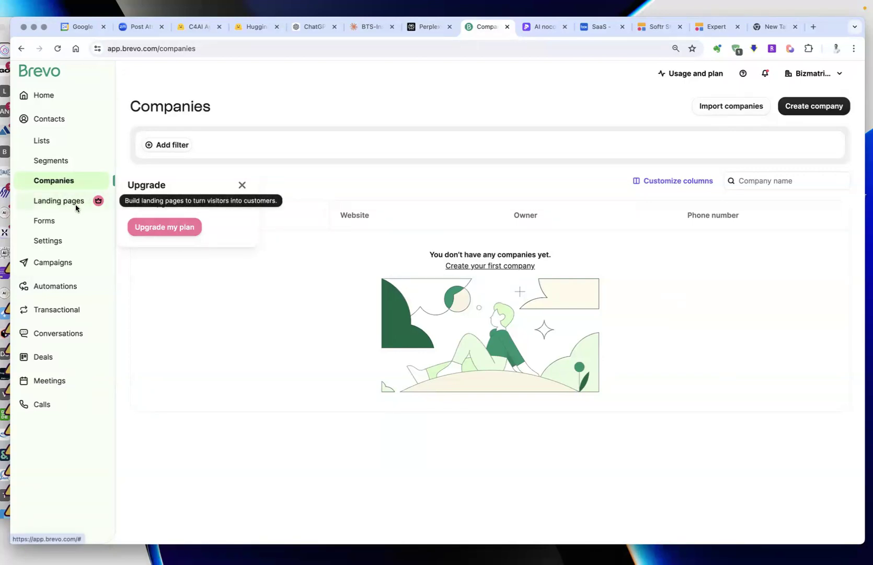
pyautogui.click(242, 186)
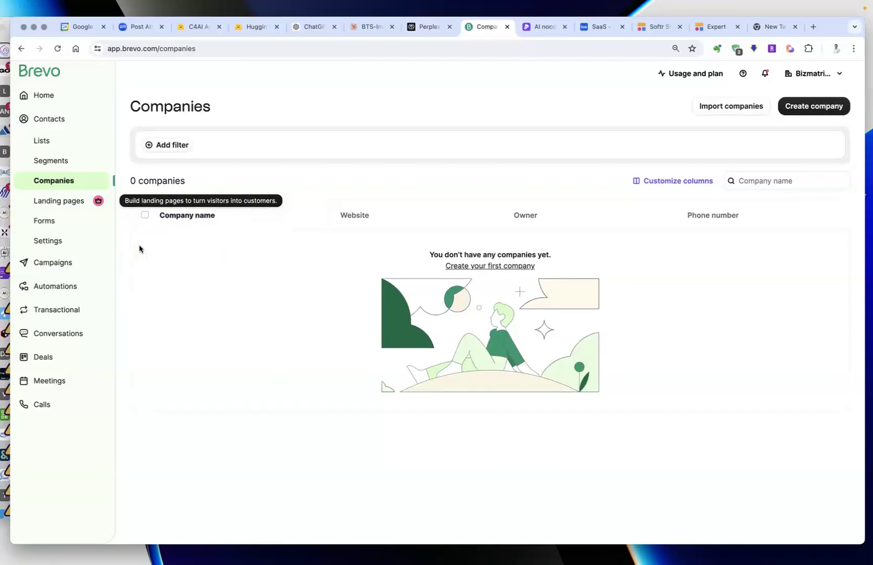
pyautogui.click(79, 222)
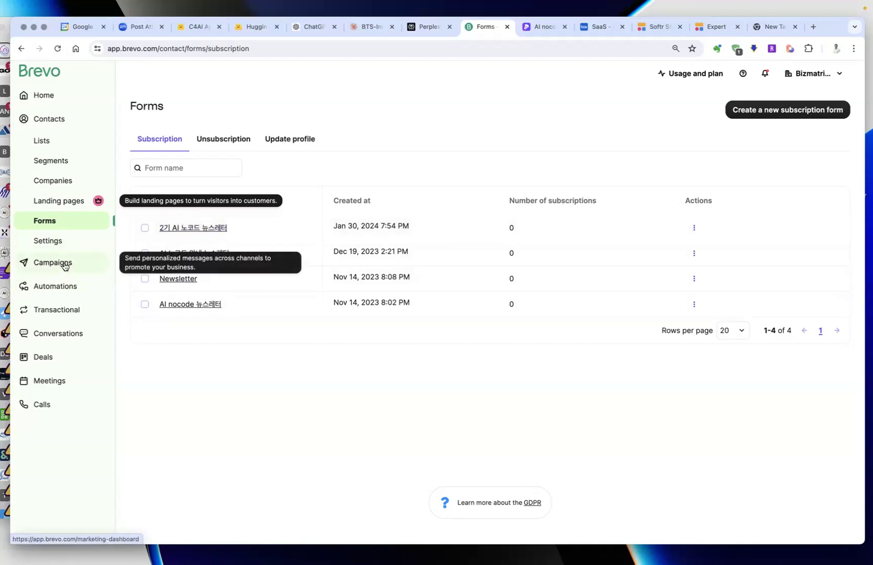
pyautogui.click(51, 144)
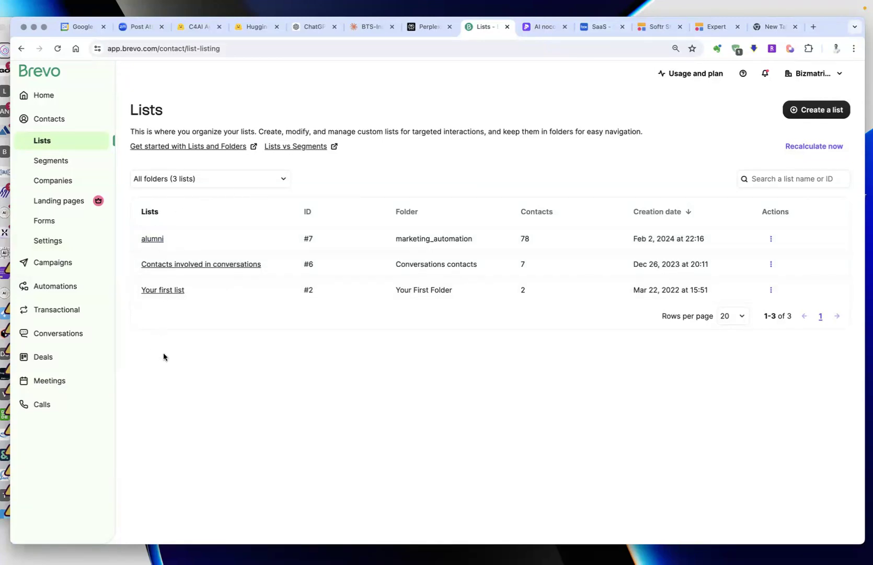
# Create a campaign from the pre-built Welcome Message automation.
pyautogui.click(60, 263)
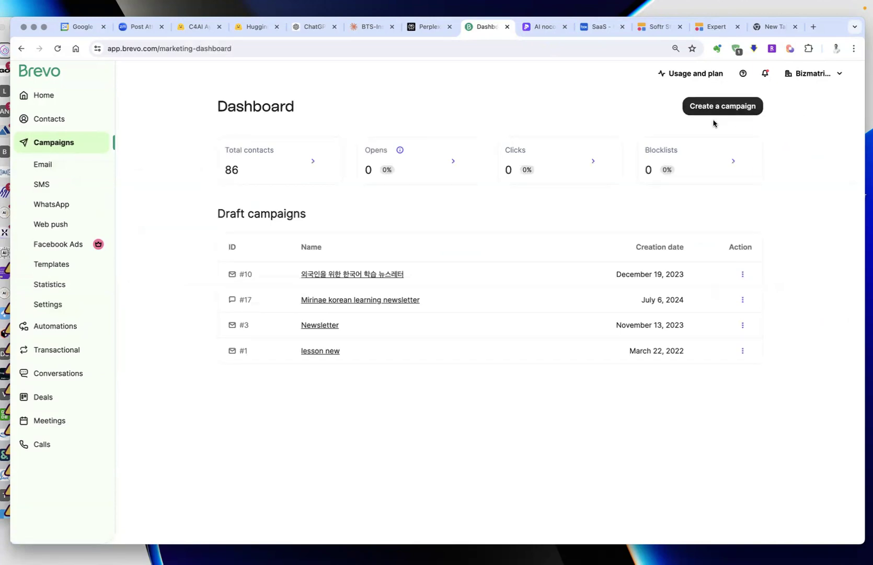
pyautogui.click(721, 110)
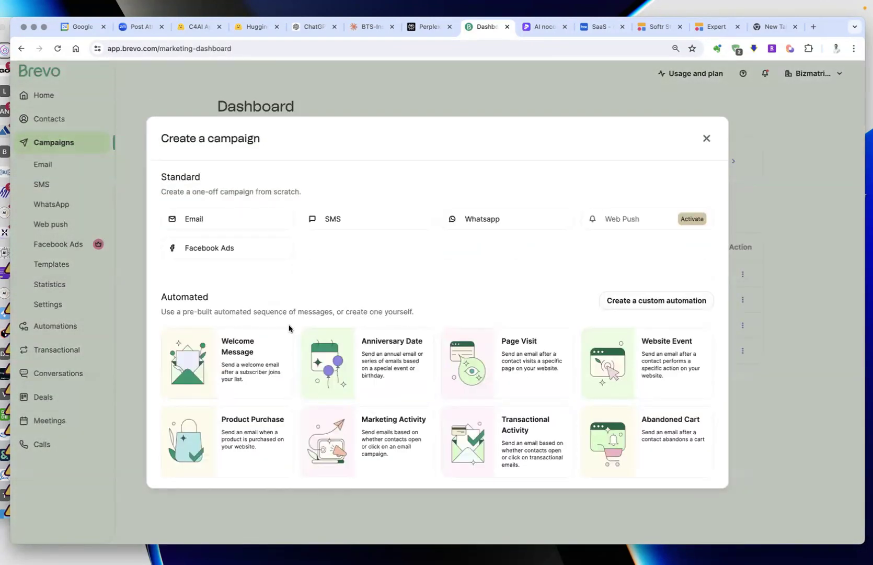
pyautogui.click(247, 361)
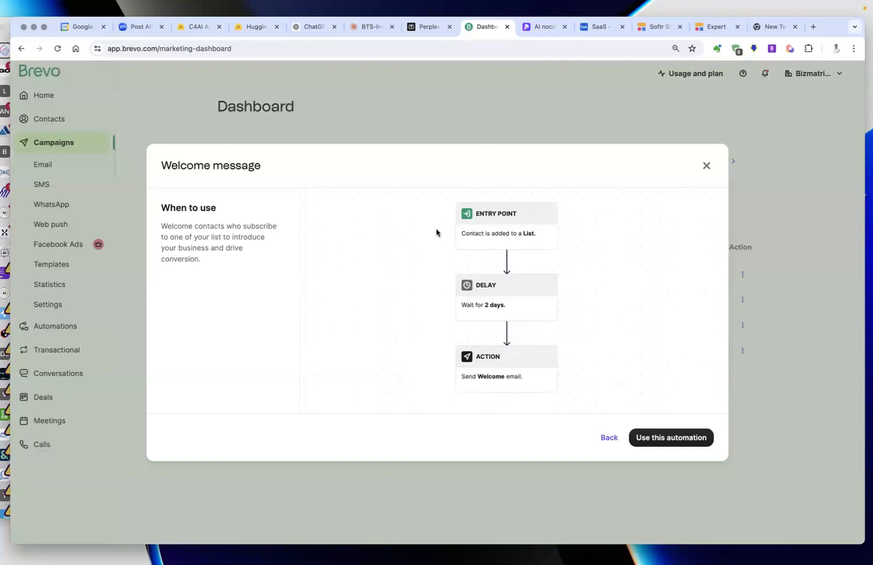
pyautogui.click(694, 441)
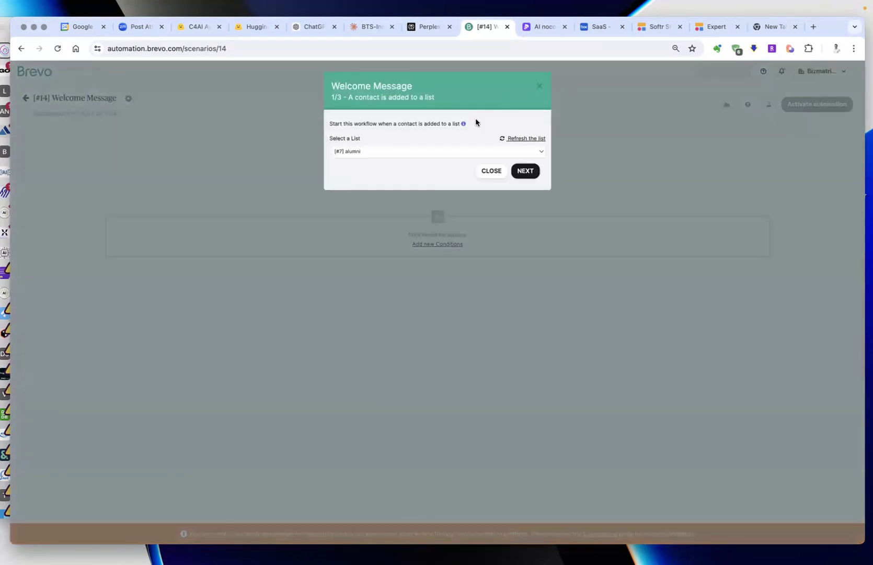
# Set the automation to start when a contact is added to Your first list, and continue to the delay stage.
pyautogui.click(431, 152)
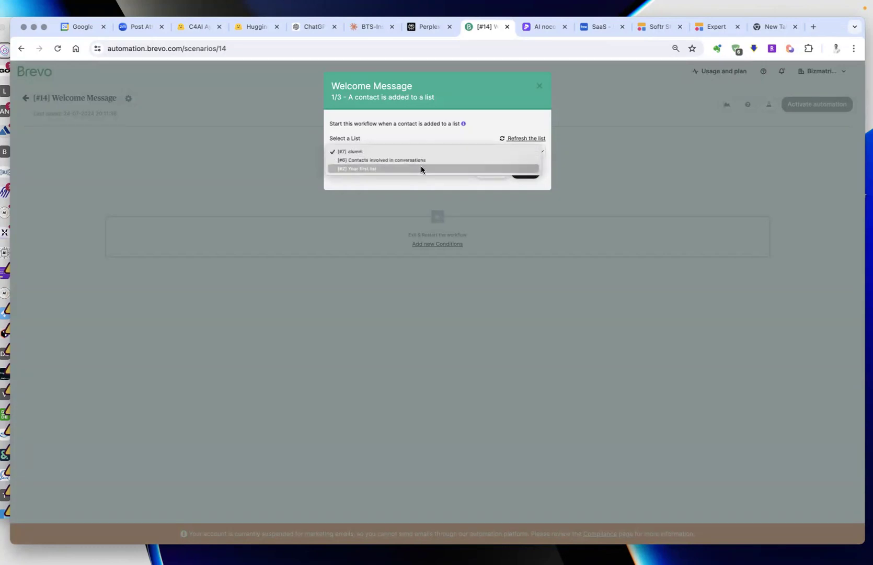
pyautogui.click(422, 168)
pyautogui.click(421, 148)
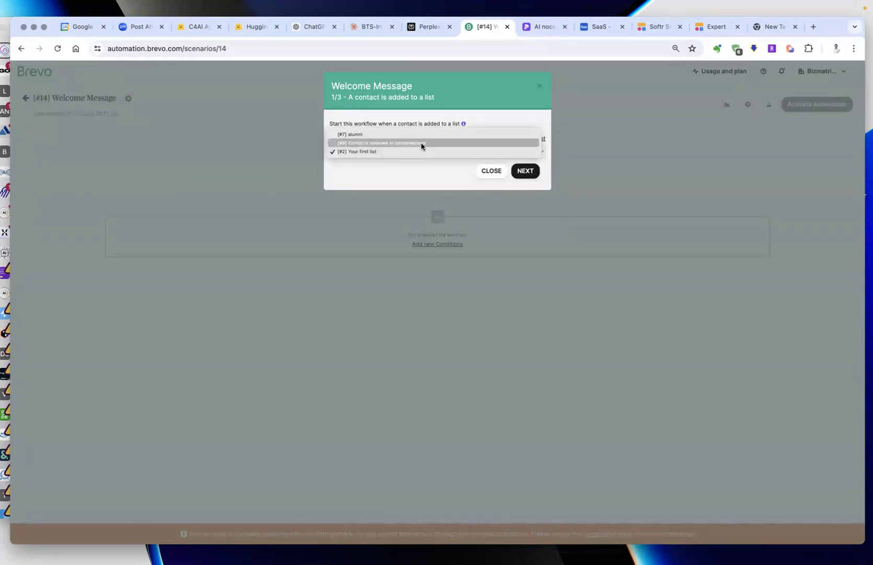
pyautogui.click(396, 152)
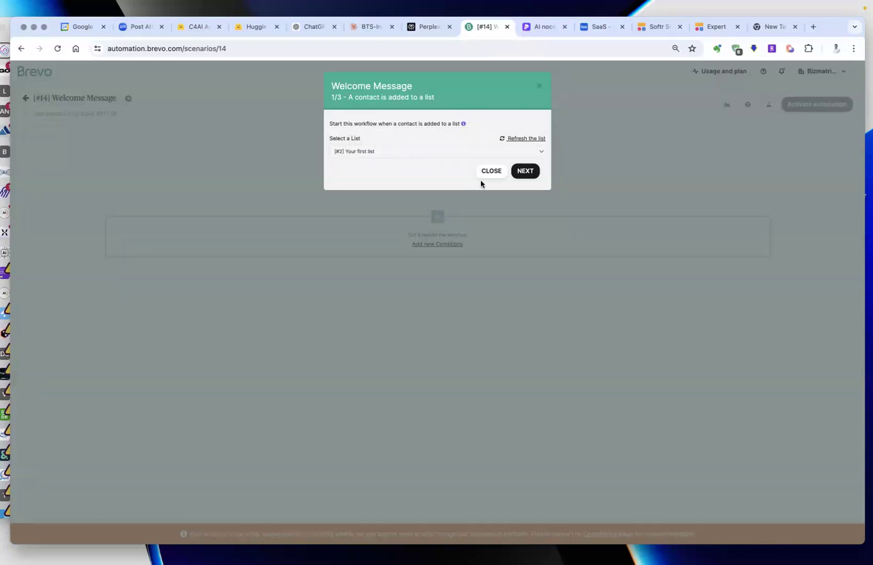
pyautogui.click(525, 171)
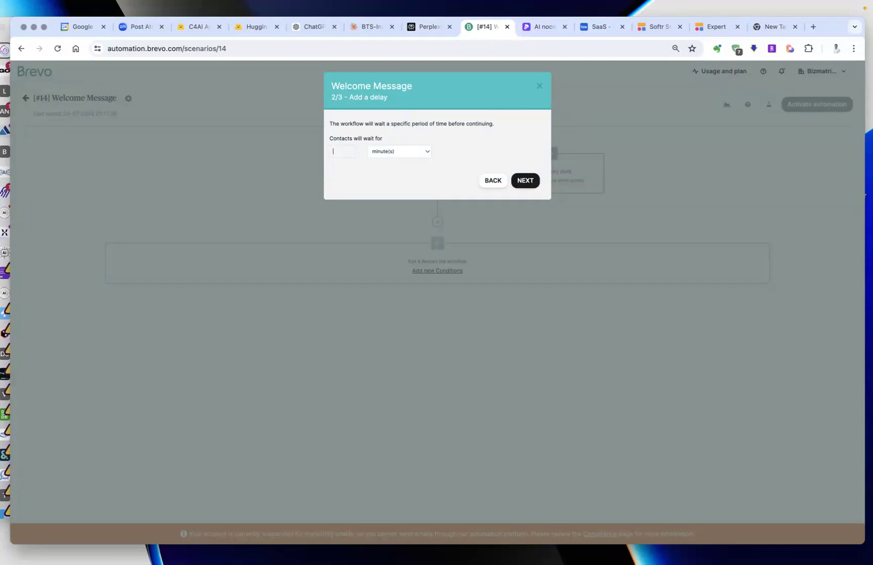
# Set the workflow delay to 1 minute and continue to the email stage.
pyautogui.click(344, 152)
pyautogui.write('1')
pyautogui.click(526, 180)
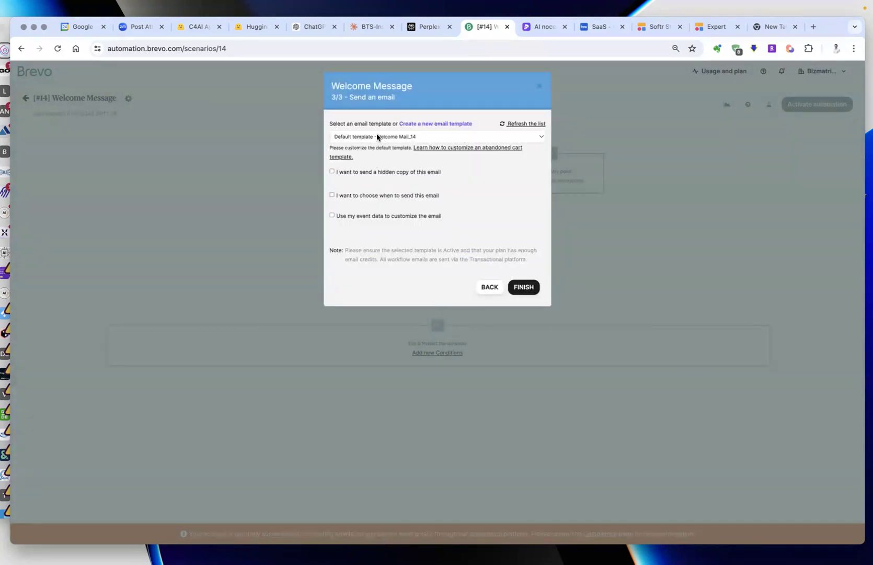
# Select the "[#9] AI nocode 강의 2주차 뉴스레터" template for the automation's email.
pyautogui.click(389, 134)
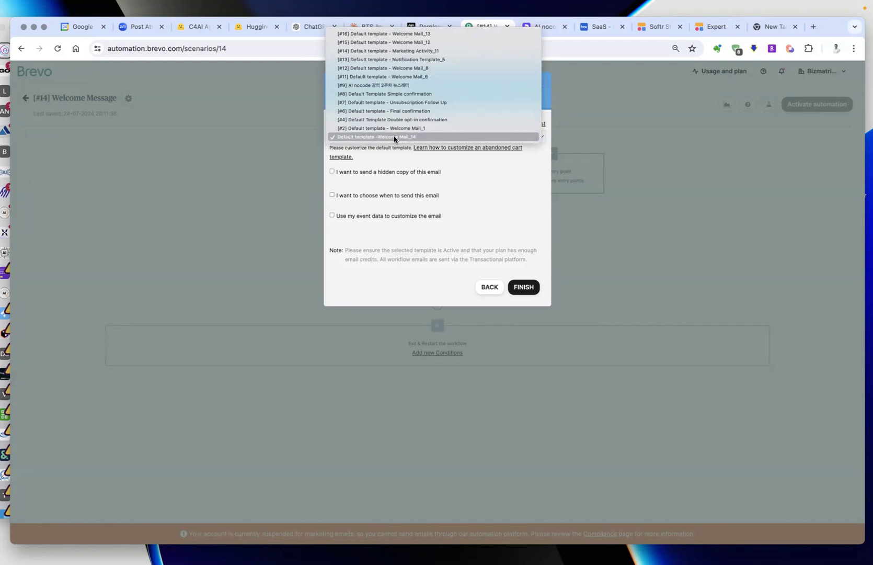
pyautogui.click(391, 84)
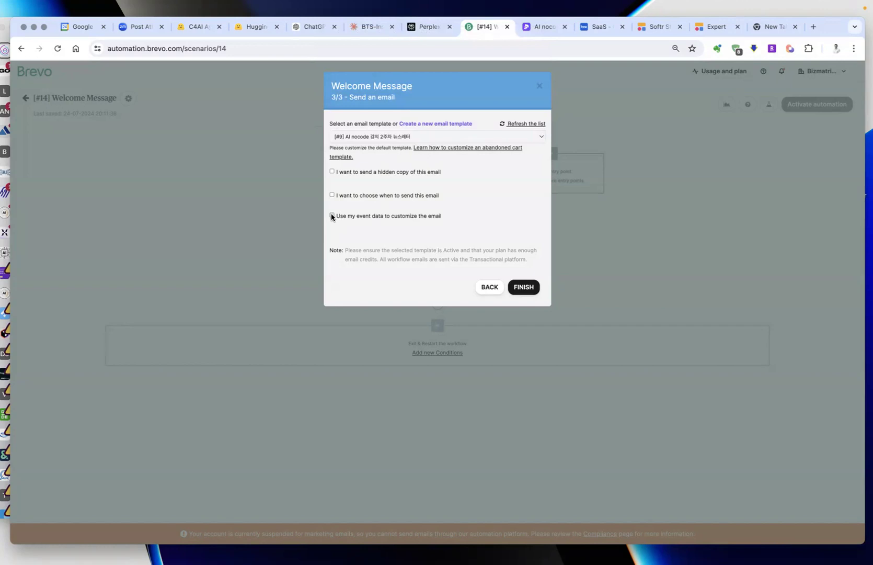
# Enable a hidden copy of the email for recipients defined in a contact attribute and view the available attributes.
pyautogui.click(332, 172)
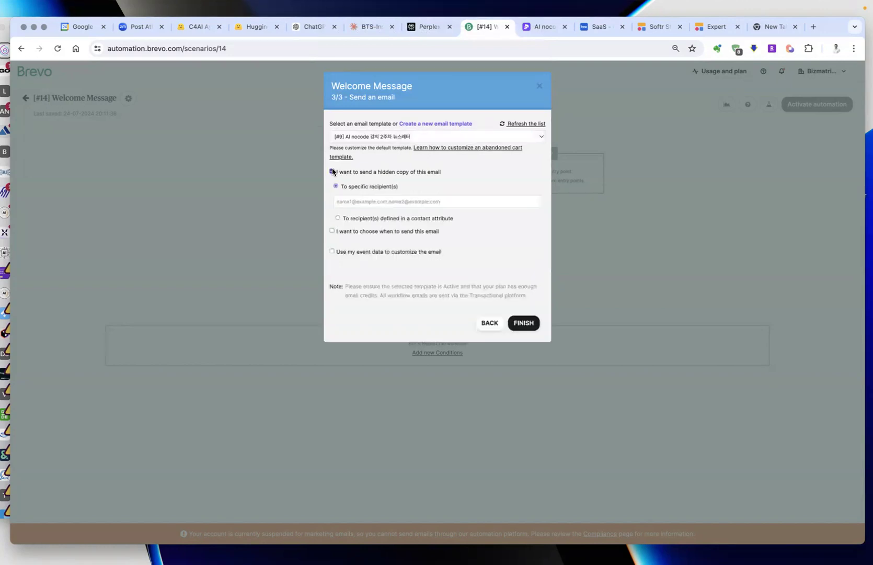
pyautogui.click(387, 200)
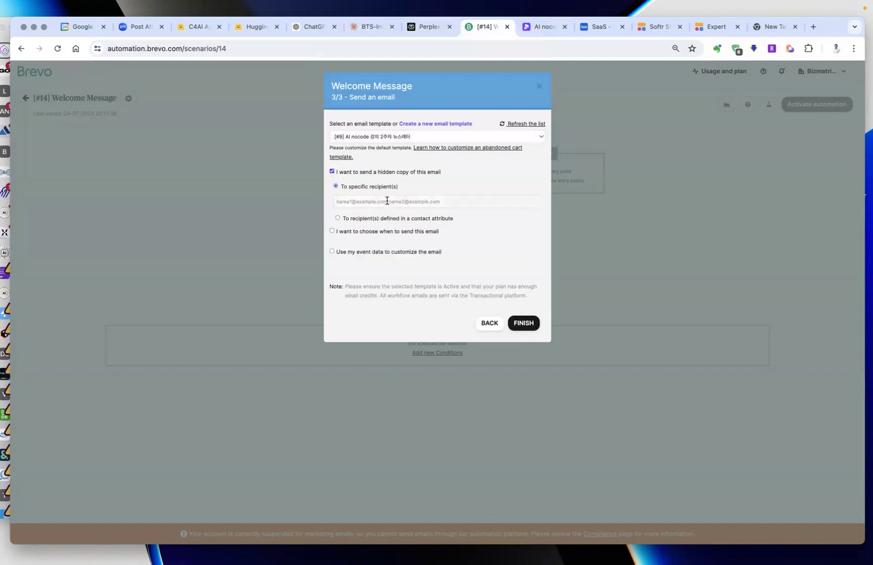
pyautogui.click(373, 219)
pyautogui.click(390, 223)
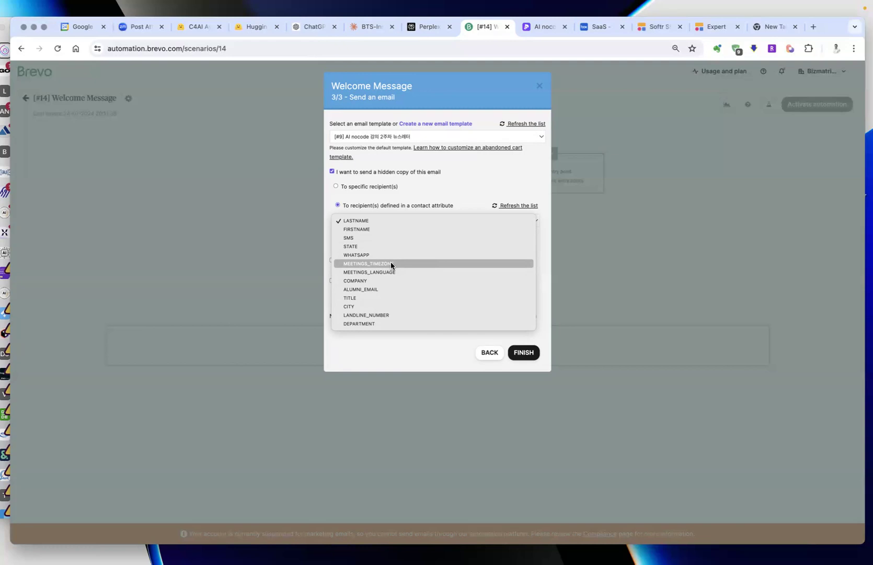
pyautogui.click(489, 183)
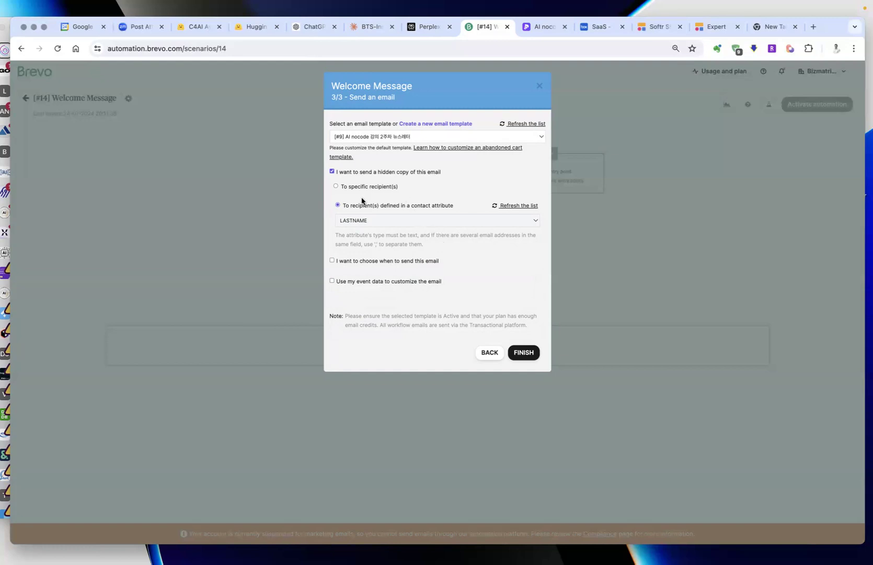
# Enable choosing when the email is sent and turn off the hidden copy option.
pyautogui.click(331, 259)
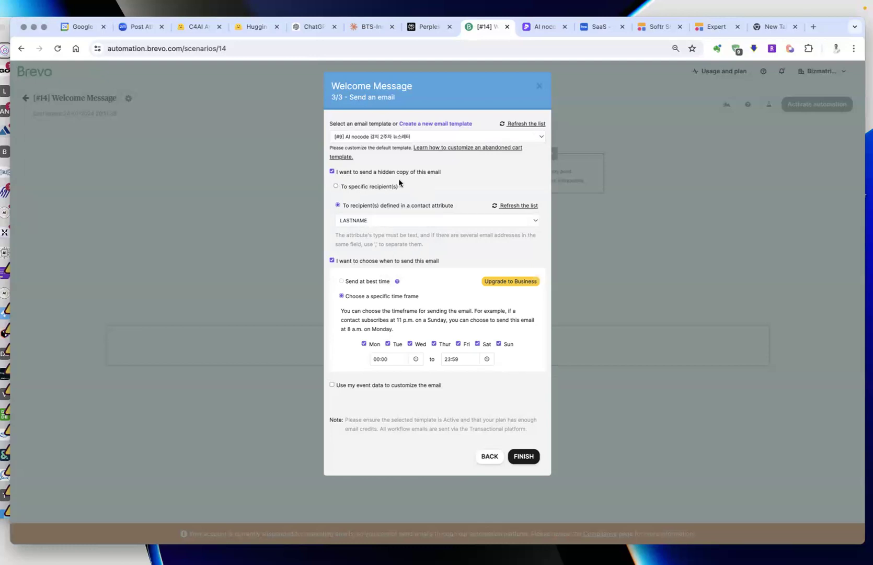
pyautogui.click(394, 225)
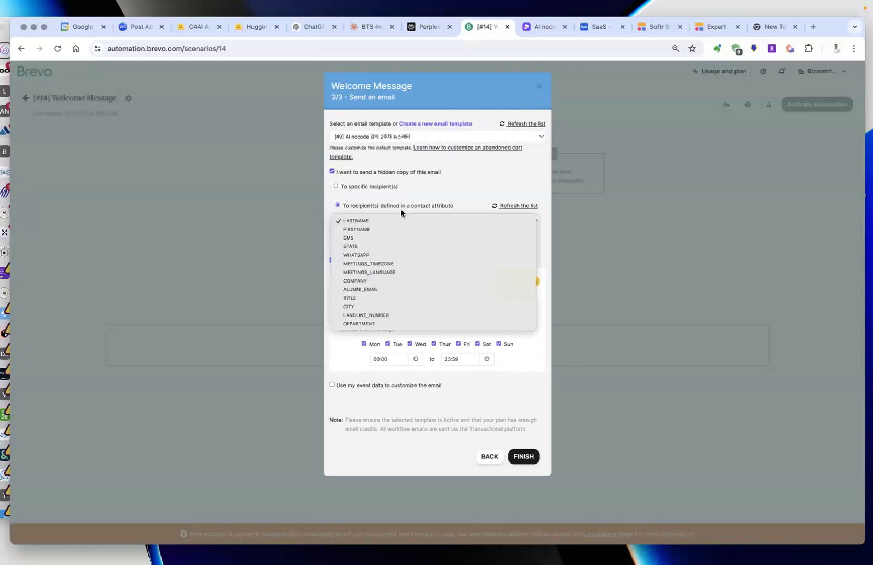
pyautogui.click(473, 181)
pyautogui.click(333, 171)
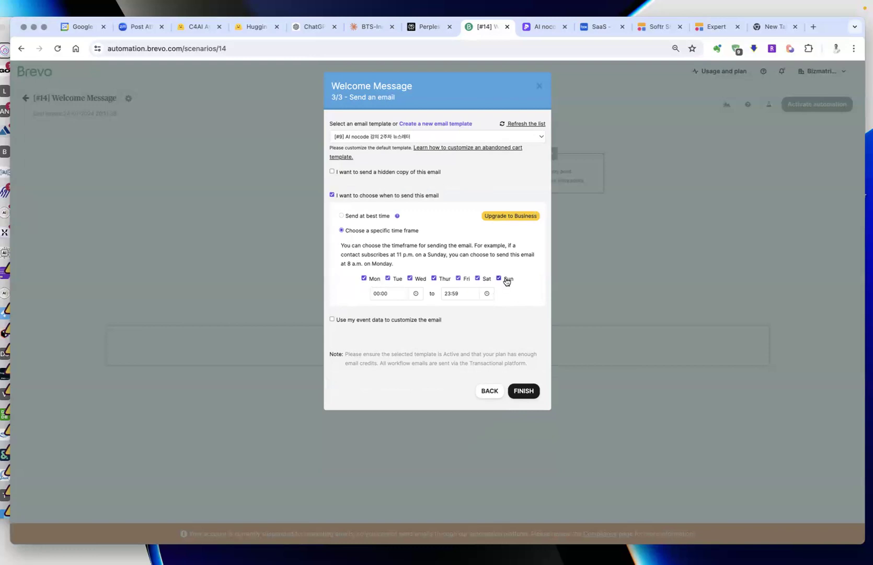
# Exclude Saturday and Sunday from the sending days and set the time frame's start to 09:00.
pyautogui.click(477, 278)
pyautogui.click(387, 295)
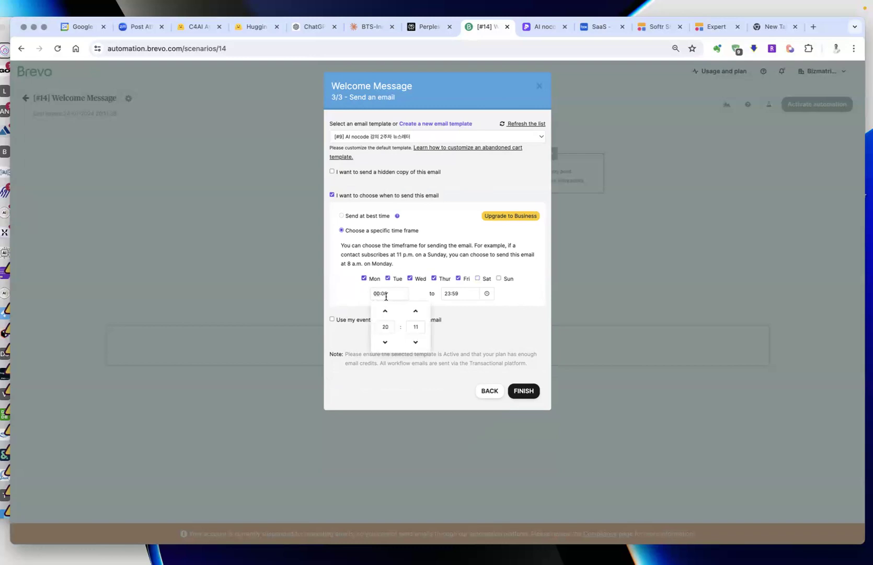
pyautogui.click(386, 326)
pyautogui.write('09')
pyautogui.click(447, 313)
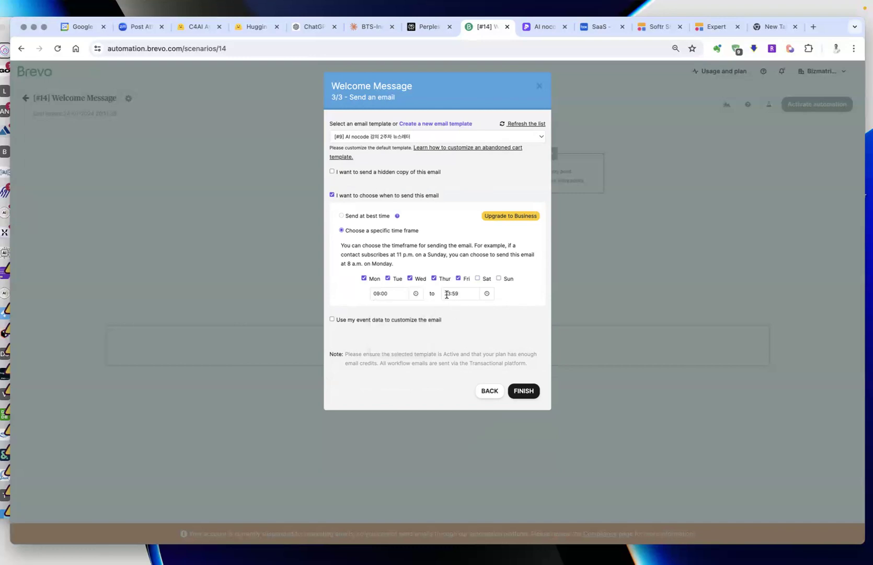
# Set the end of the email's sending time frame to 18:00.
pyautogui.click(468, 294)
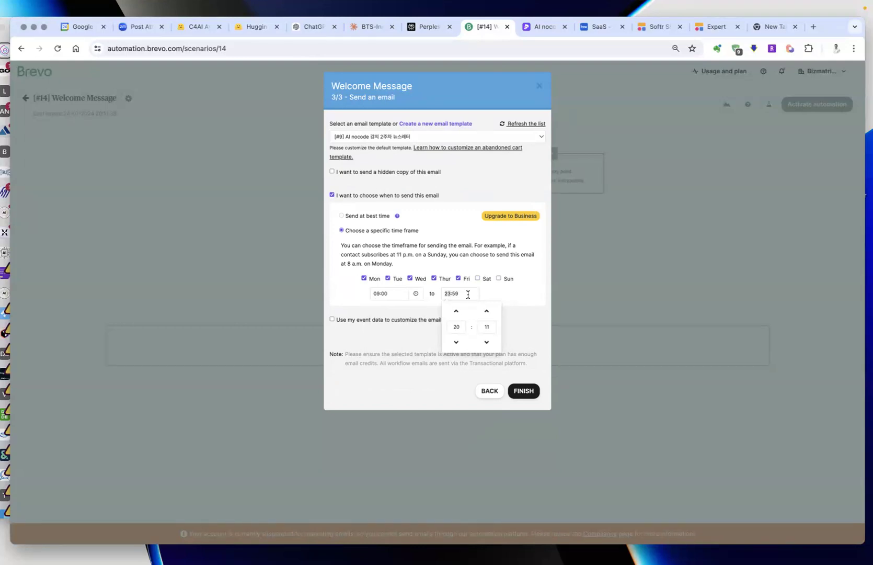
pyautogui.click(461, 325)
pyautogui.press('BackSpace')
pyautogui.press('BackSpace')
pyautogui.write('18')
pyautogui.click(491, 325)
pyautogui.press('BackSpace')
pyautogui.press('BackSpace')
pyautogui.write('00')
pyautogui.click(520, 336)
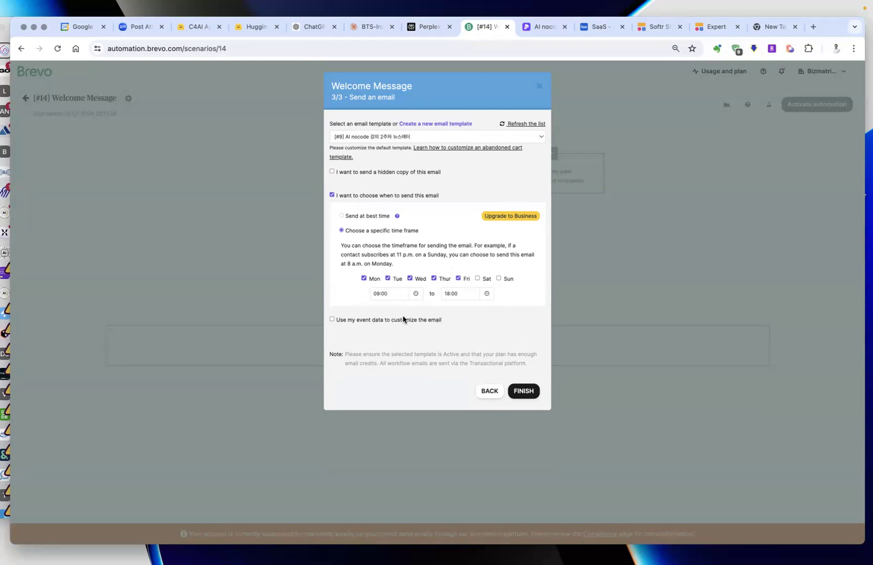
# Limit sending to Monday and Tuesday, set the end time to 12:00, and finish the email setup.
pyautogui.click(410, 278)
pyautogui.click(434, 278)
pyautogui.click(458, 278)
pyautogui.click(463, 294)
pyautogui.moveTo(461, 324); pyautogui.dragTo(454, 324)
pyautogui.write('12')
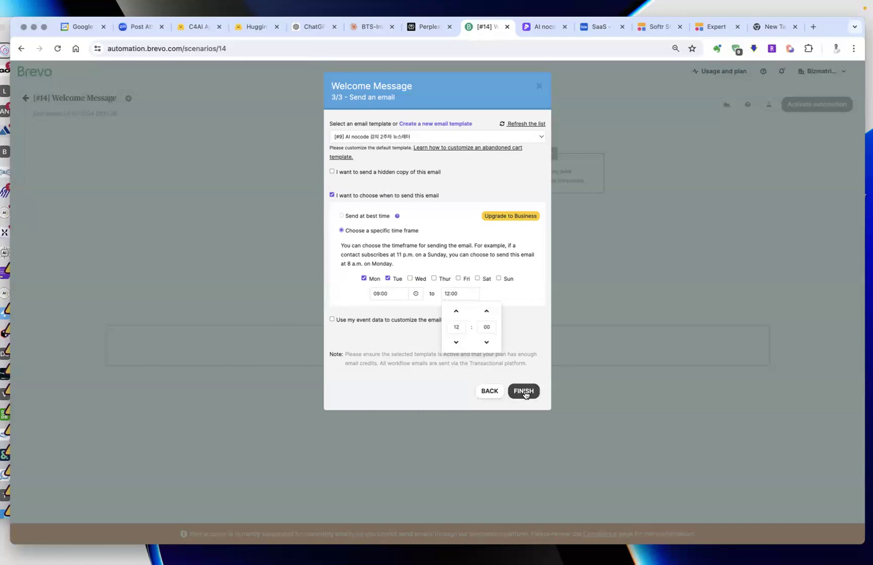
pyautogui.click(526, 332)
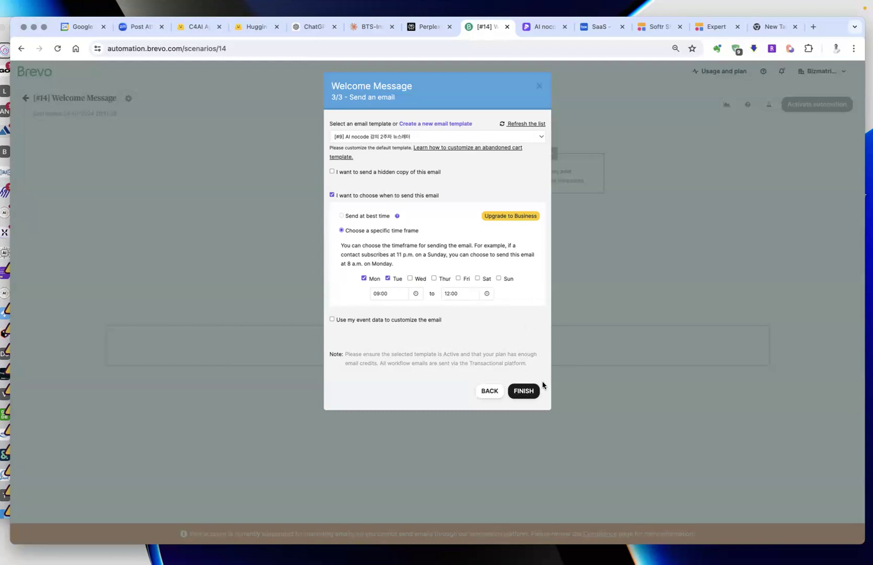
pyautogui.click(523, 392)
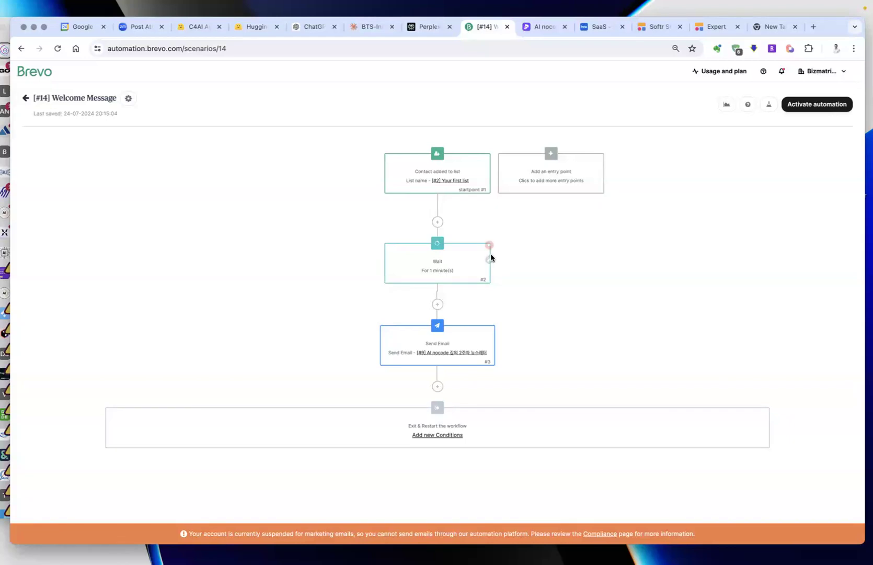
# Set the workflow's wait delay to 3 minutes.
pyautogui.click(489, 260)
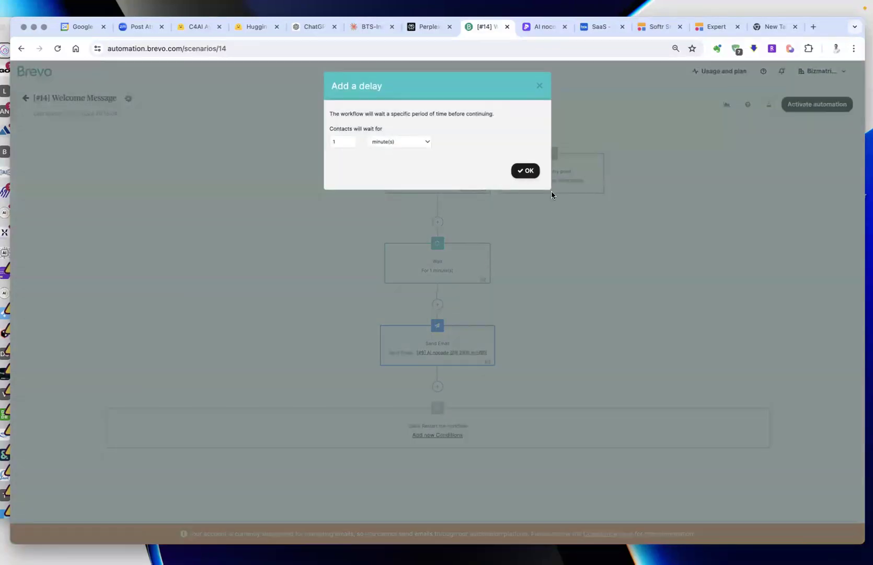
pyautogui.click(533, 172)
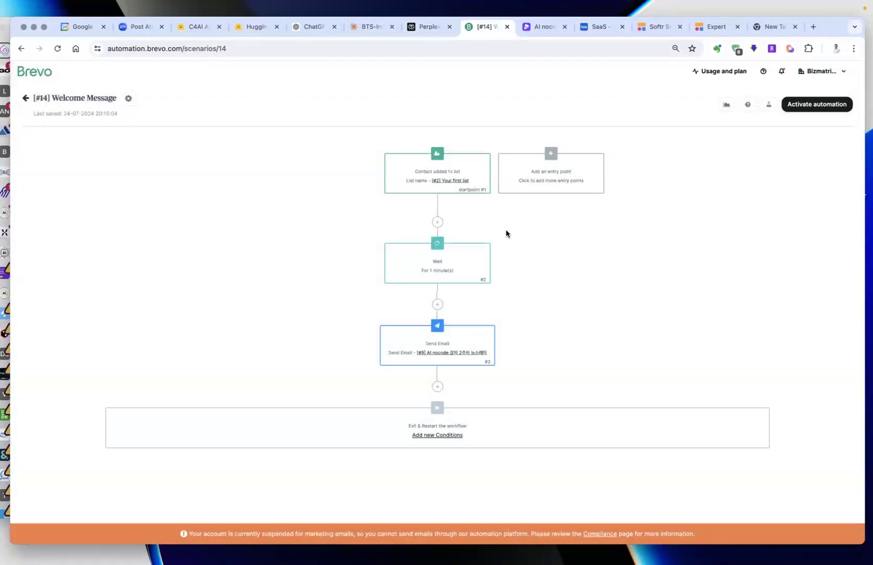
pyautogui.click(489, 260)
pyautogui.doubleClick(345, 144)
pyautogui.write('3')
pyautogui.click(525, 170)
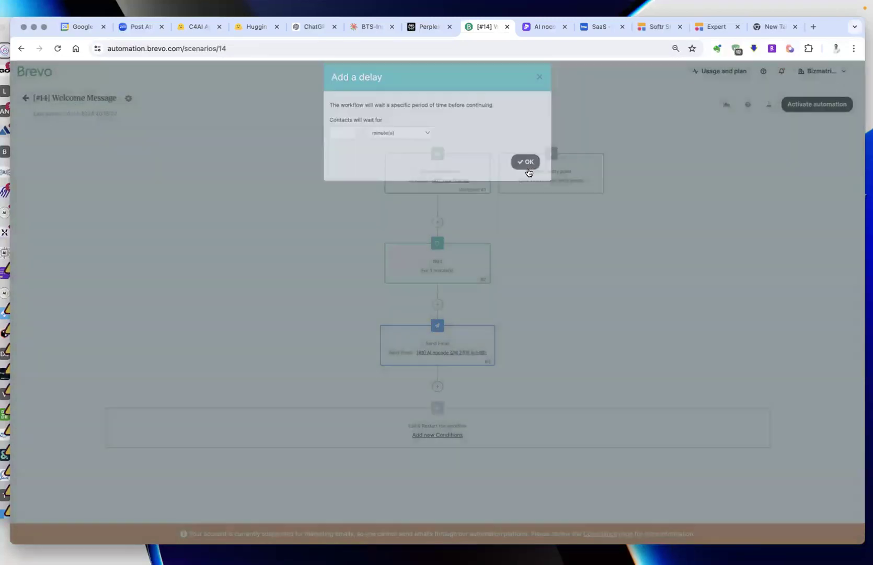
# Open the newsletter template linked in the Send Email block and open its content for editing.
pyautogui.scroll(5, 424, 250)
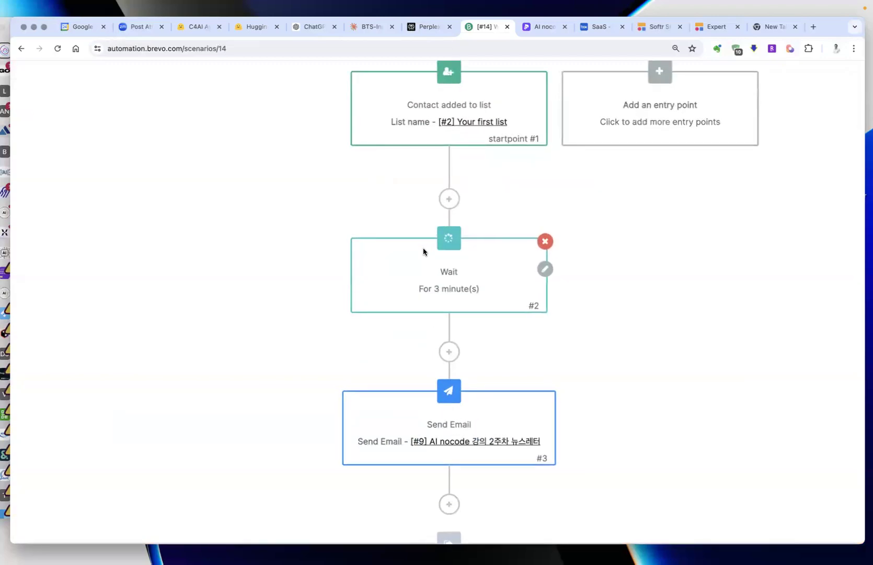
pyautogui.scroll(2, 423, 250)
pyautogui.scroll(-3, 468, 363)
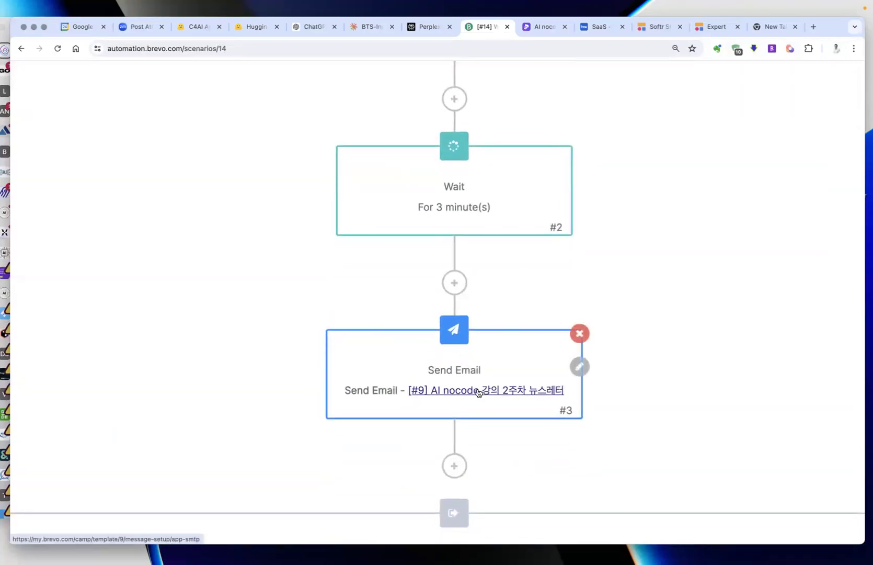
pyautogui.scroll(-3, 459, 410)
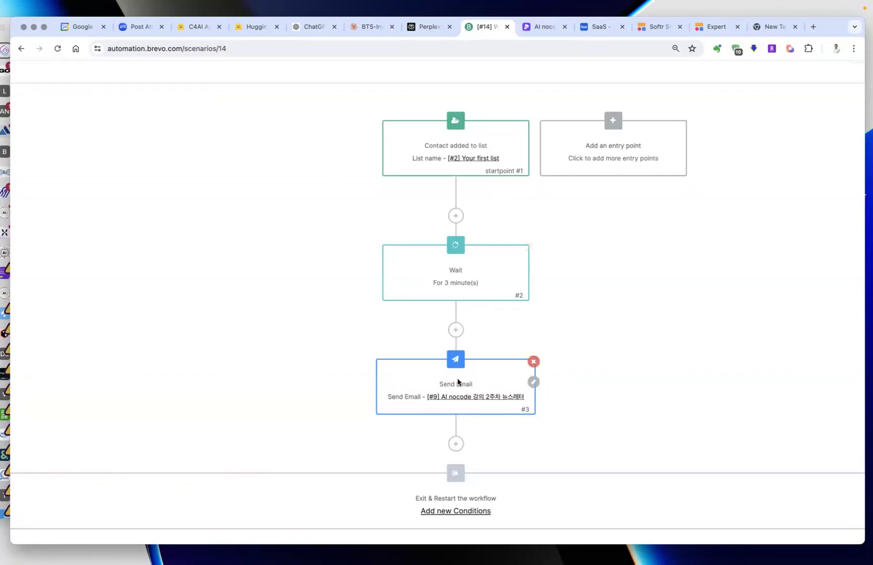
pyautogui.scroll(1, 458, 382)
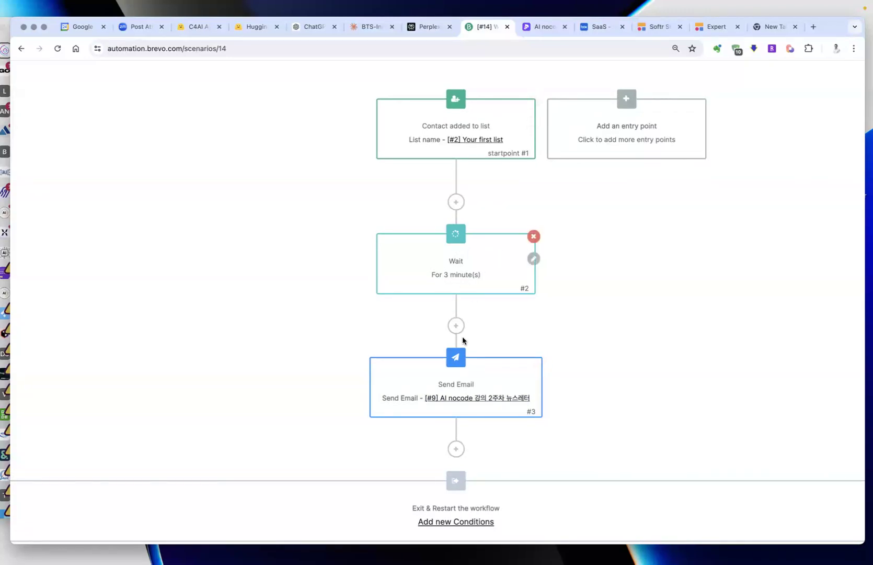
pyautogui.click(496, 398)
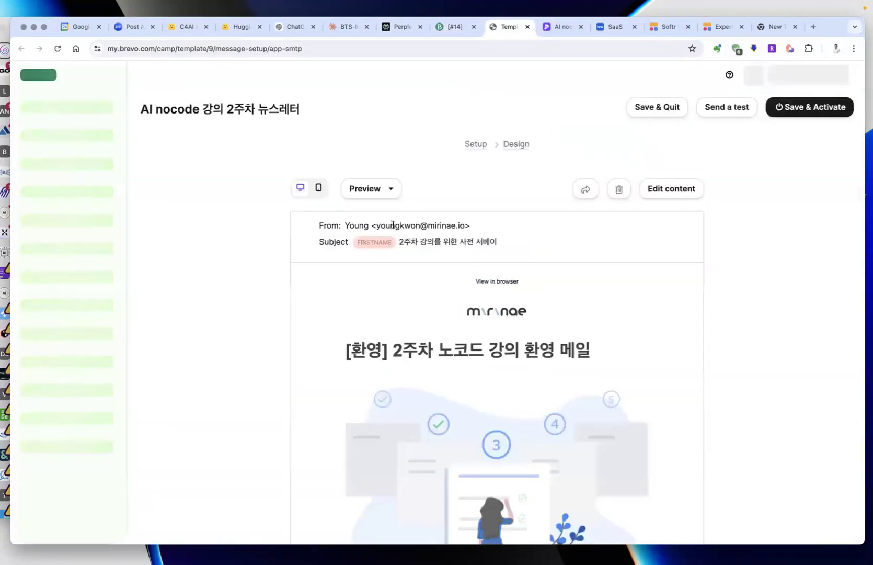
pyautogui.click(656, 190)
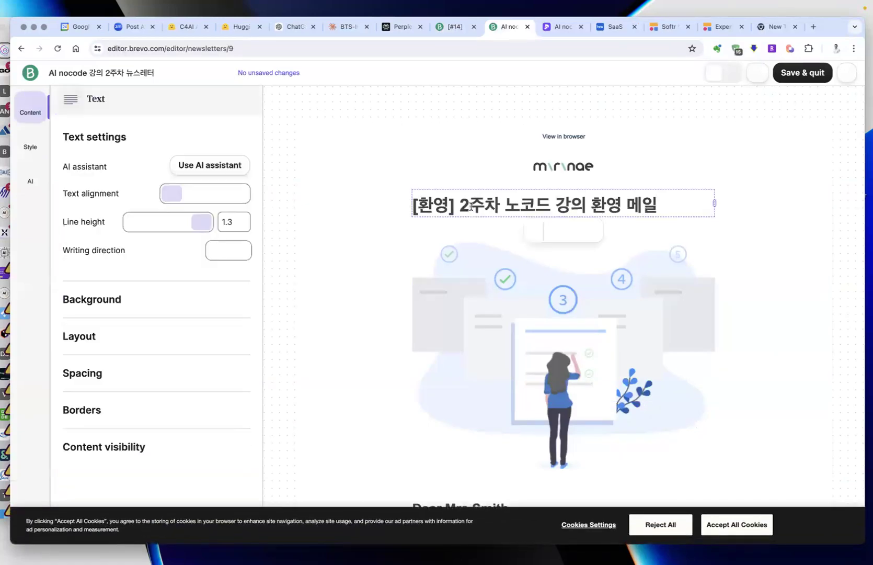
# Change the template's heading to "[환영] AI 노코드 강의 안내 메일".
pyautogui.press('BackSpace')
pyautogui.write('AI ')
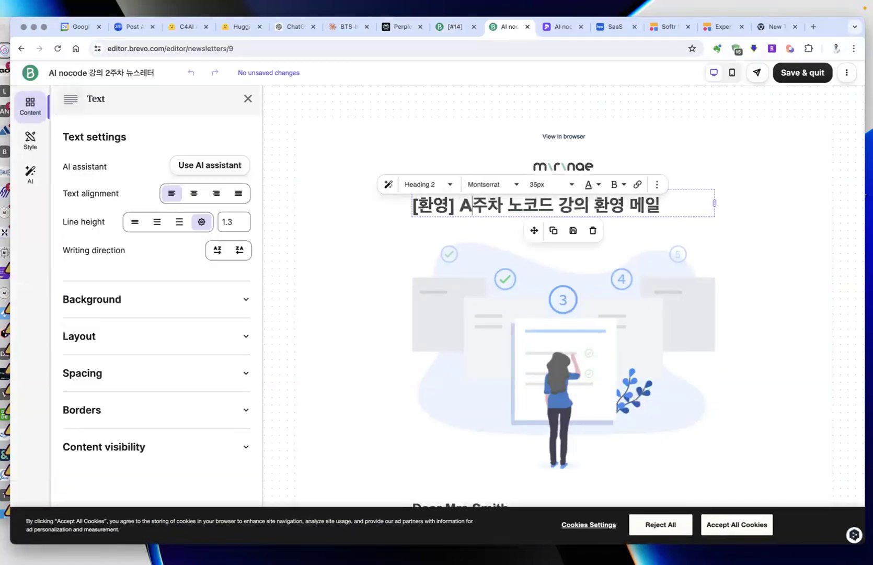
pyautogui.write('SH')
pyautogui.press('BackSpace')
pyautogui.press('BackSpace')
pyautogui.write('노코드 강의 ')
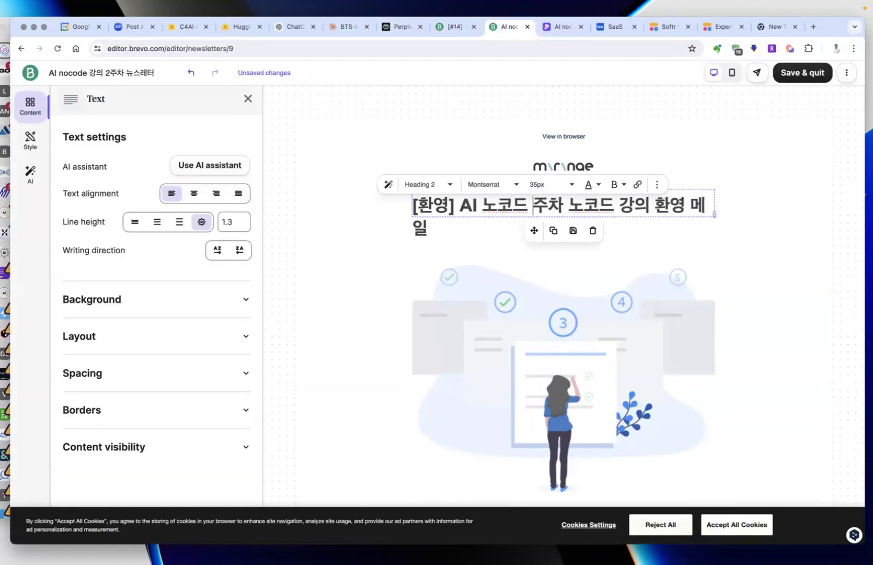
pyautogui.write('안내')
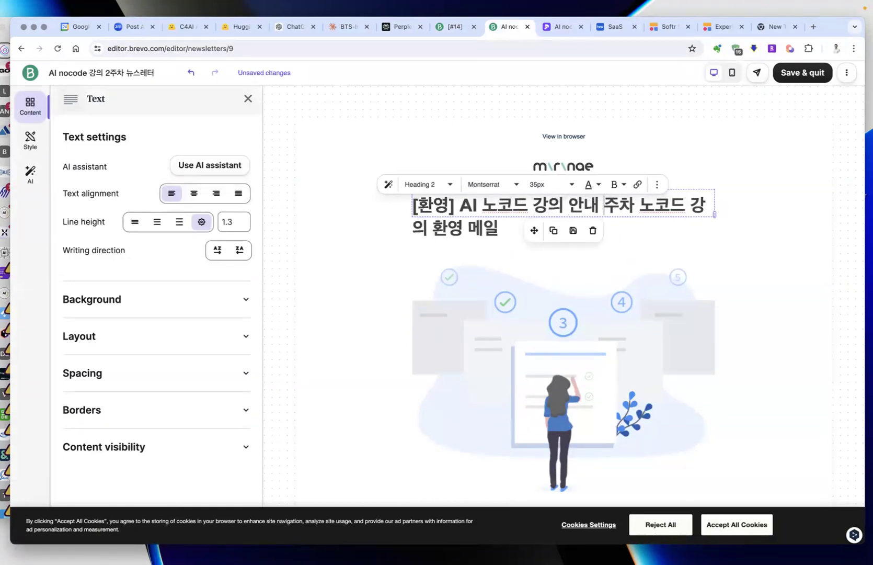
pyautogui.press('Delete')
pyautogui.press('Delete')
pyautogui.press('Delete')
pyautogui.press('Delete')
pyautogui.press('Delete')
pyautogui.press('Delete')
pyautogui.press('Delete')
pyautogui.press('Delete')
pyautogui.press('Delete')
pyautogui.press('Delete')
pyautogui.press('Delete')
pyautogui.press('Delete')
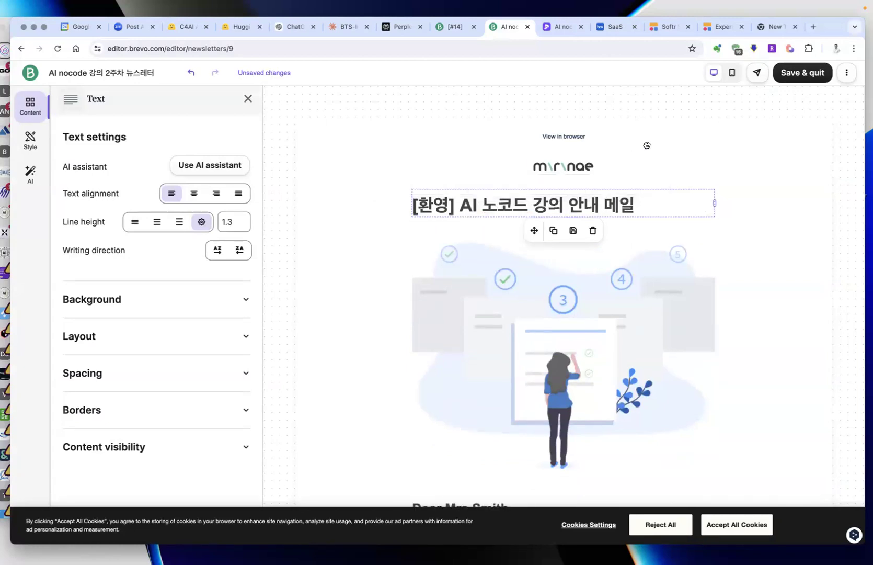
# Open the file upload for replacing the header logo and search the computer's image files for "bizmatrixx".
pyautogui.click(565, 167)
pyautogui.click(571, 170)
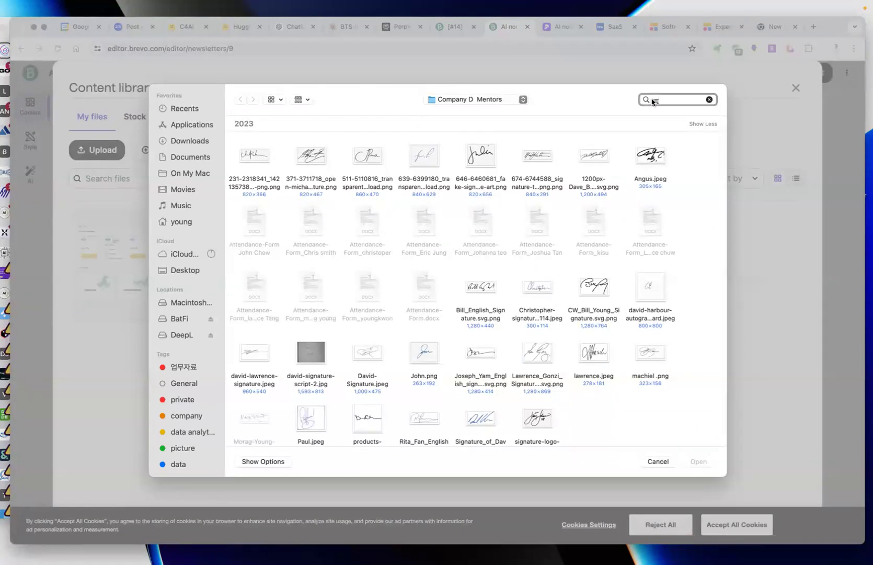
pyautogui.click(207, 142)
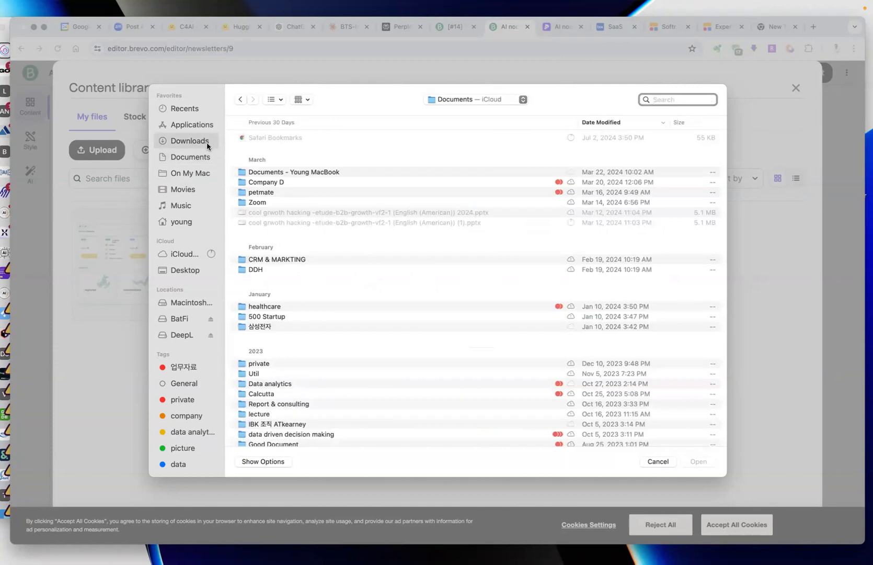
pyautogui.write('bze')
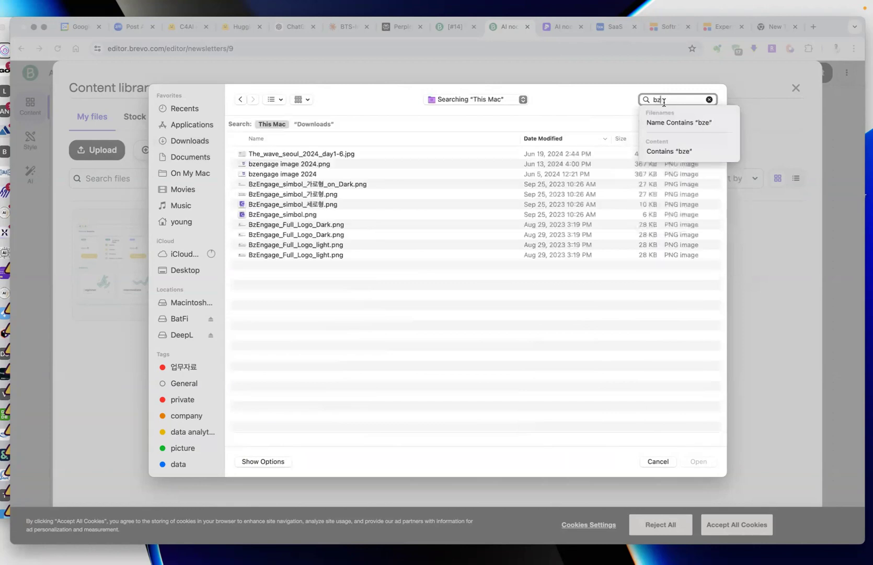
pyautogui.press('BackSpace')
pyautogui.write('iz')
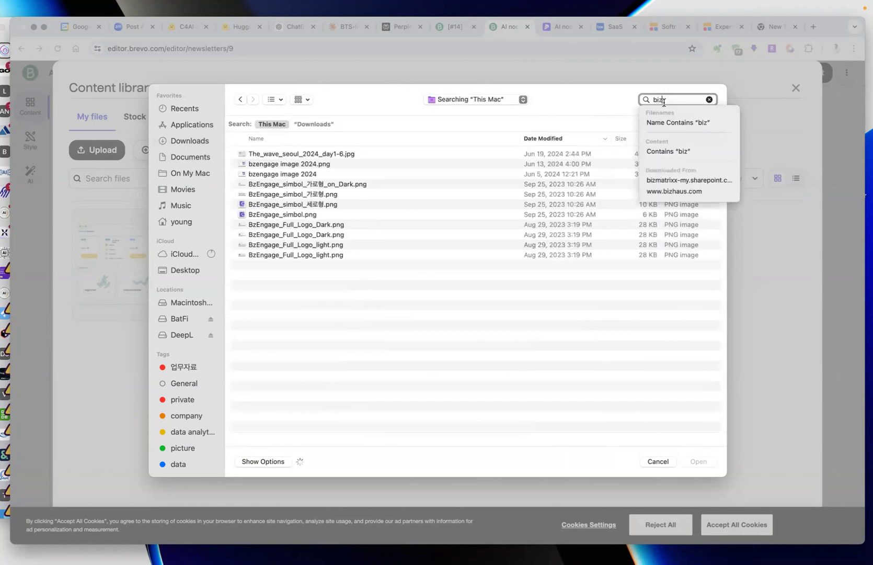
pyautogui.write('matrixx')
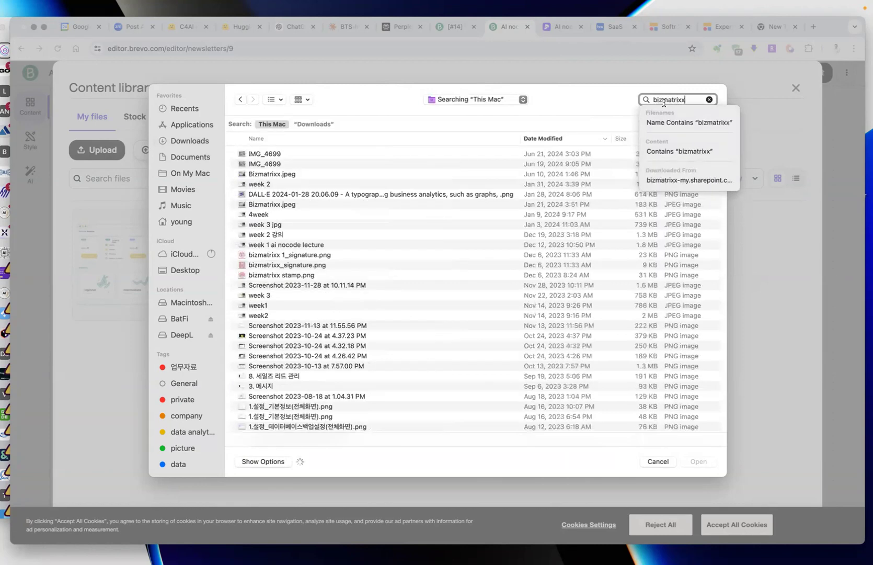
# Search the computer for "logo" instead and upload bmx_logo_gold_md-1.png to the content library.
pyautogui.press('BackSpace')
pyautogui.press('BackSpace')
pyautogui.press('BackSpace')
pyautogui.press('BackSpace')
pyautogui.press('BackSpace')
pyautogui.press('BackSpace')
pyautogui.press('BackSpace')
pyautogui.press('BackSpace')
pyautogui.press('BackSpace')
pyautogui.press('BackSpace')
pyautogui.write('lo')
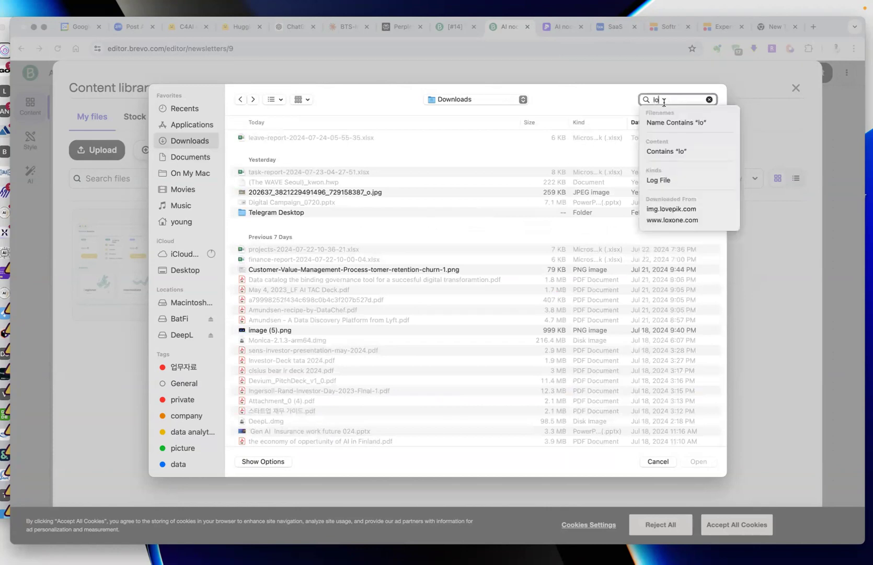
pyautogui.write('go')
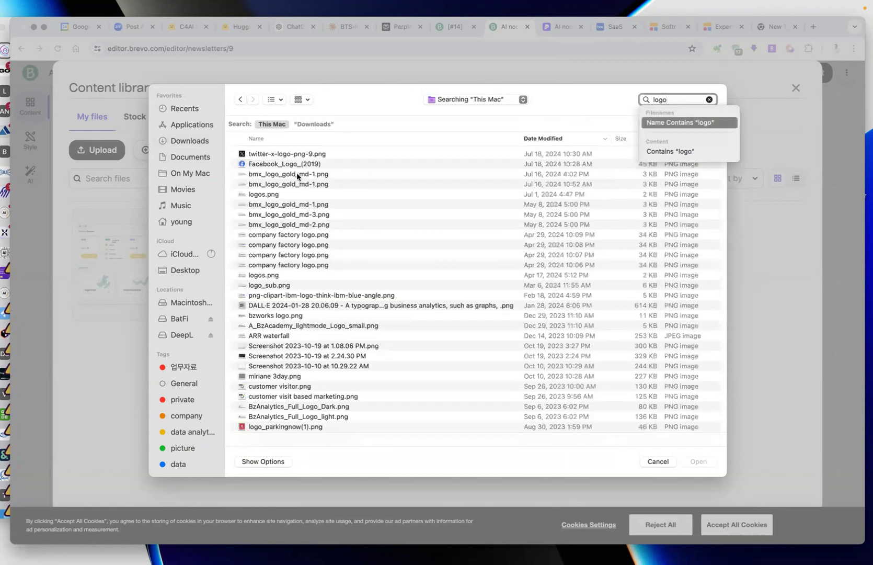
pyautogui.click(297, 175)
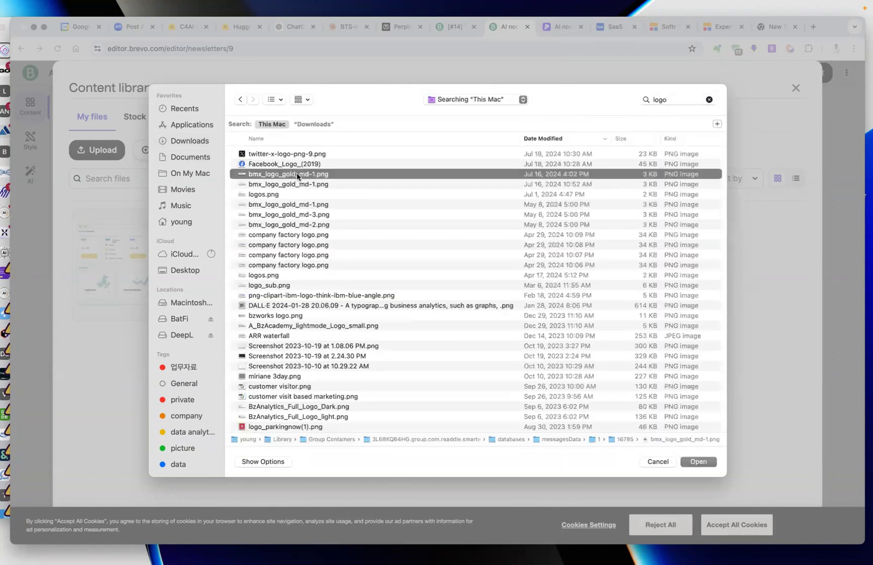
pyautogui.click(697, 461)
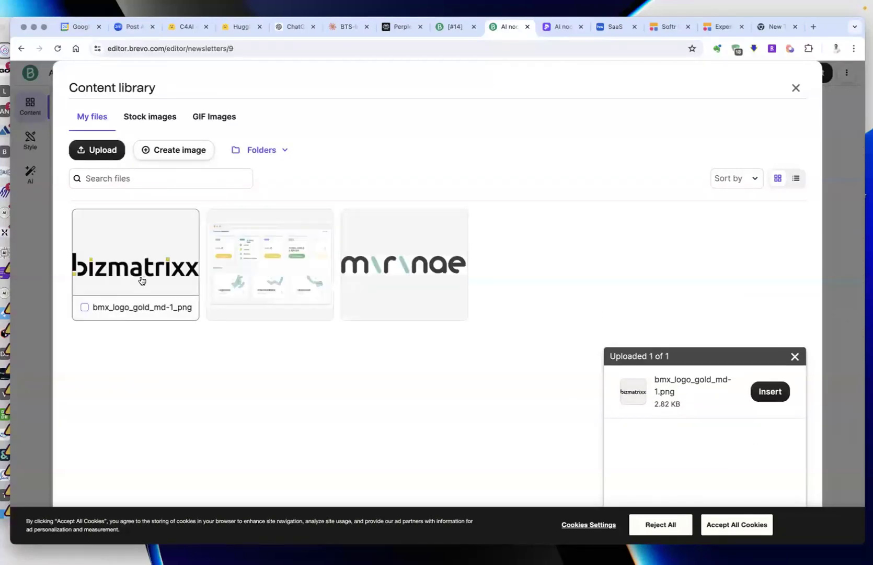
# Insert the uploaded bizmatrixx logo as the header image and close its image settings.
pyautogui.click(141, 281)
pyautogui.click(89, 150)
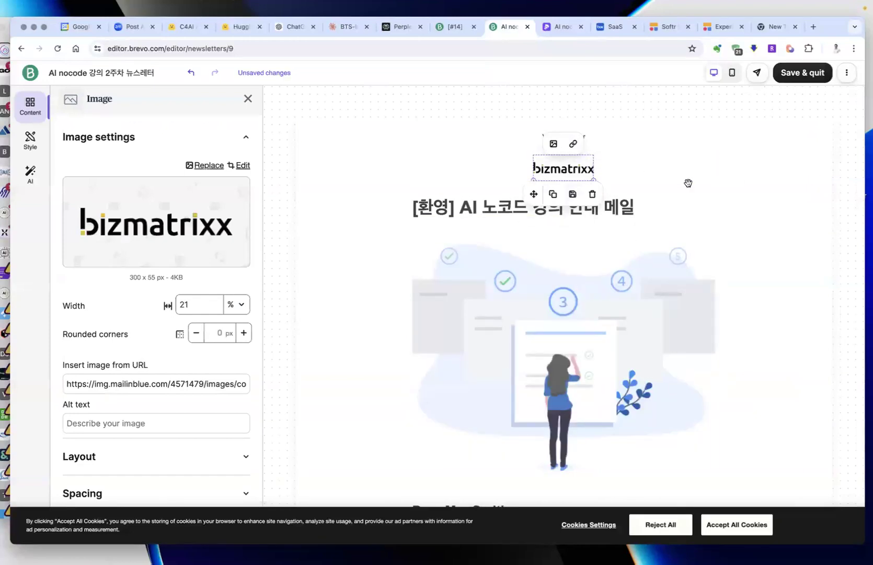
pyautogui.click(247, 99)
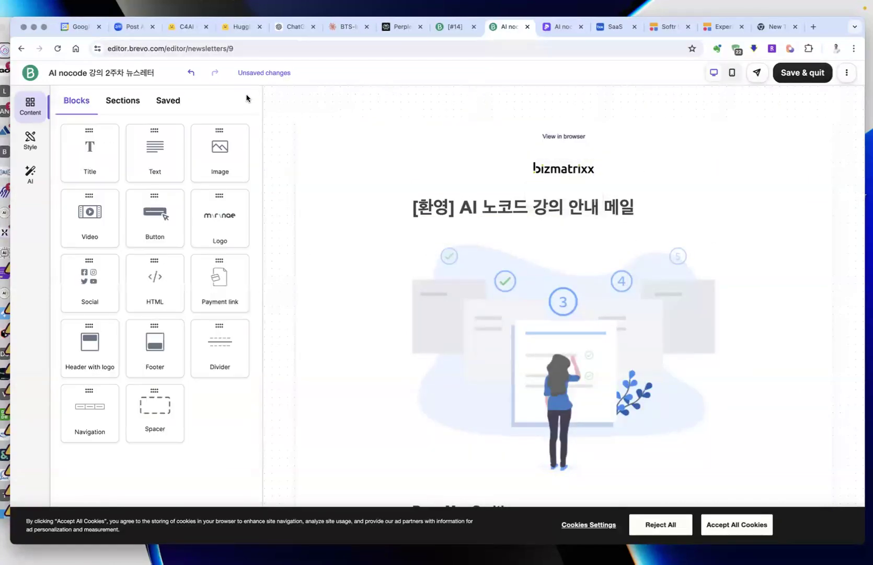
# Delete the bizmatrixx logo image above the email's heading.
pyautogui.click(536, 171)
pyautogui.press('Delete')
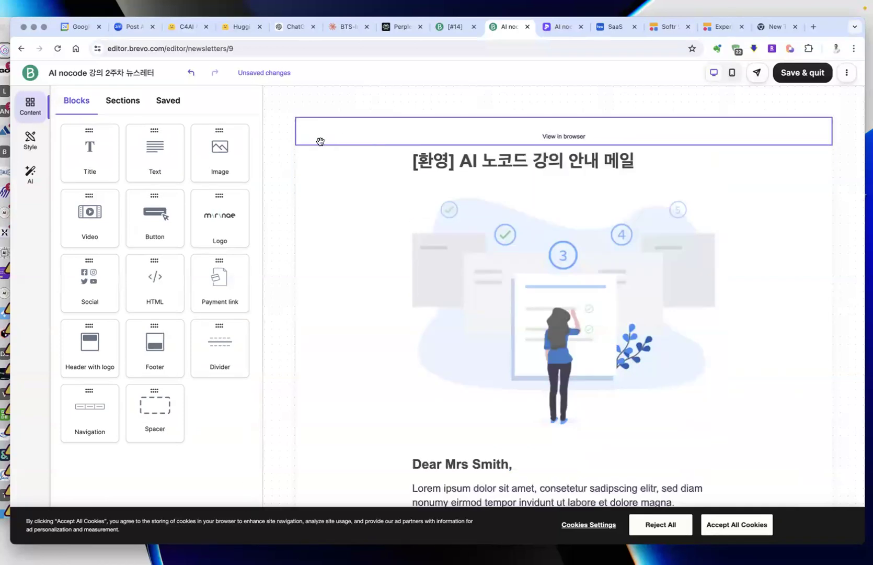
# Try a brand Logo block above the heading, and delete it again.
pyautogui.moveTo(216, 224); pyautogui.dragTo(473, 144)
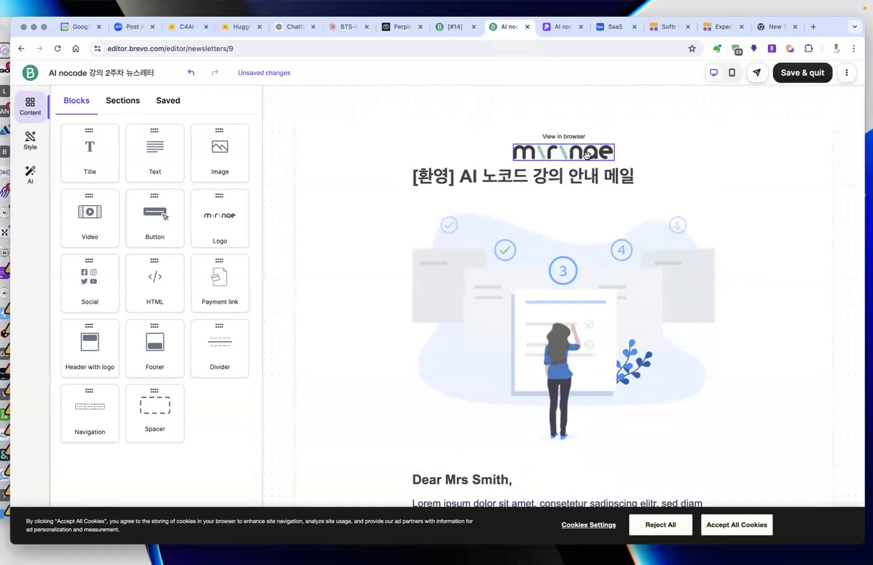
pyautogui.click(491, 155)
pyautogui.click(477, 153)
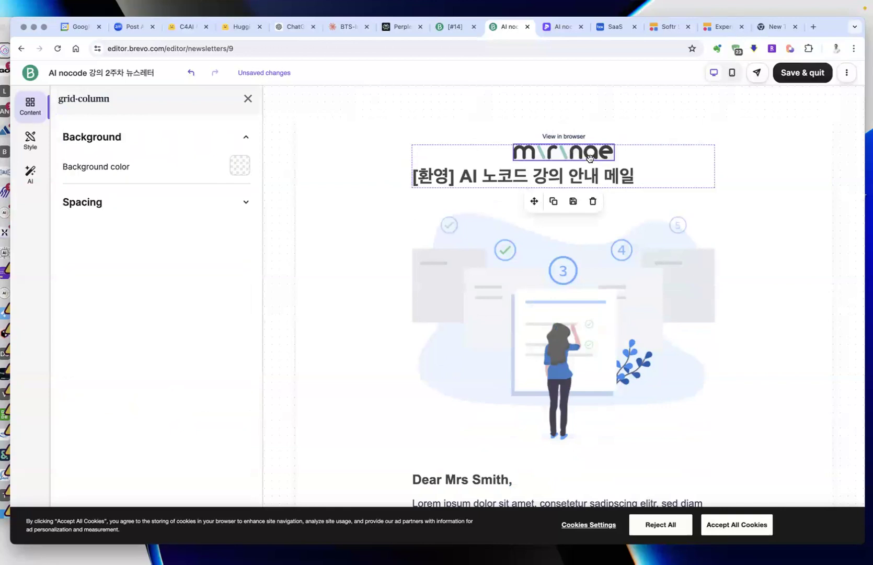
pyautogui.click(570, 155)
pyautogui.press('Delete')
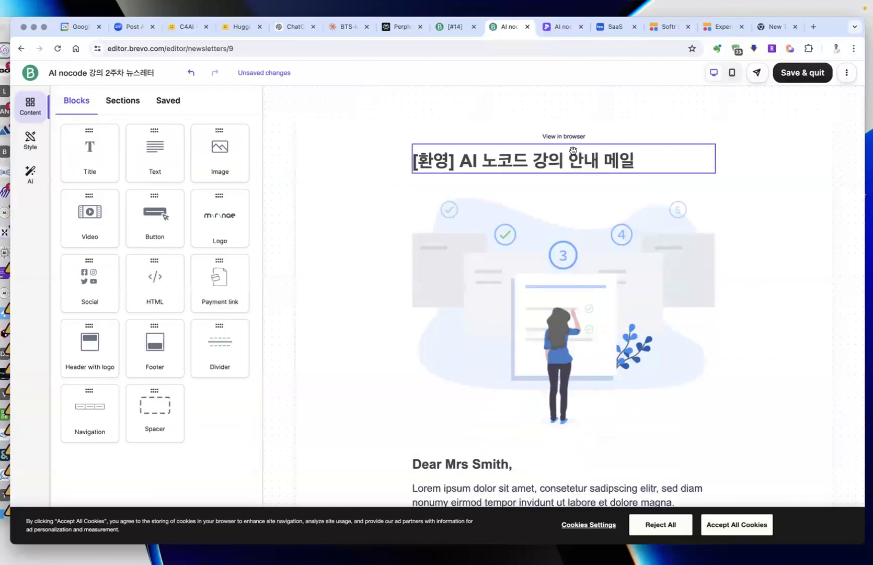
# Add an empty content column to the right of the heading and close the block settings.
pyautogui.click(600, 137)
pyautogui.click(477, 163)
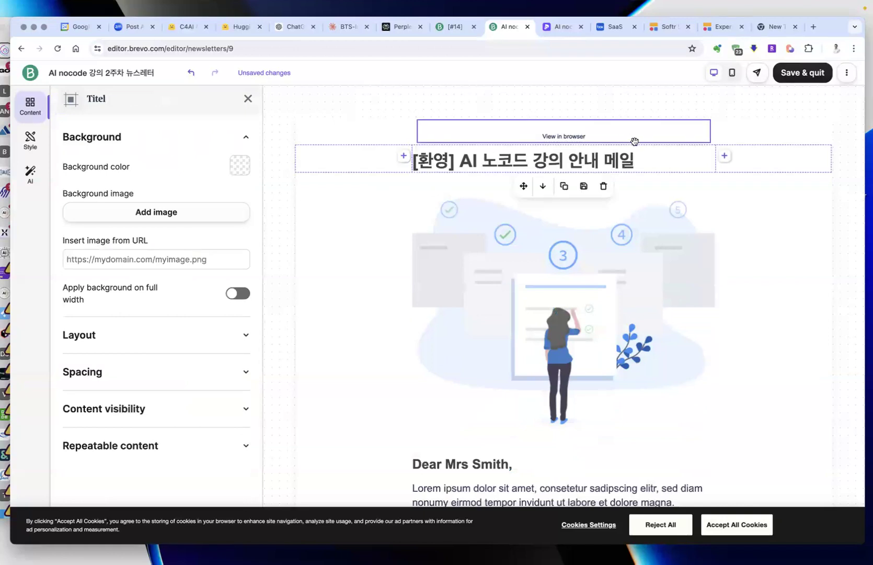
pyautogui.click(724, 156)
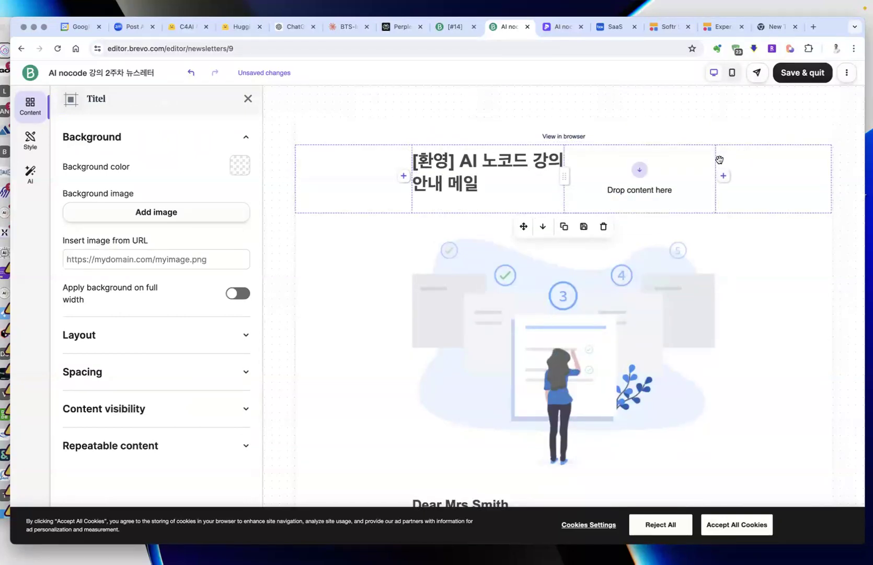
pyautogui.click(602, 137)
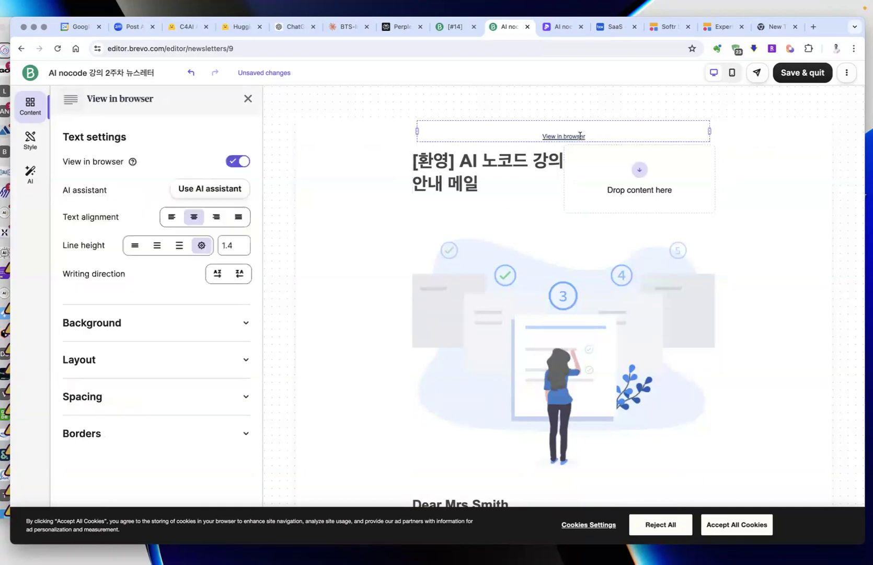
pyautogui.click(248, 98)
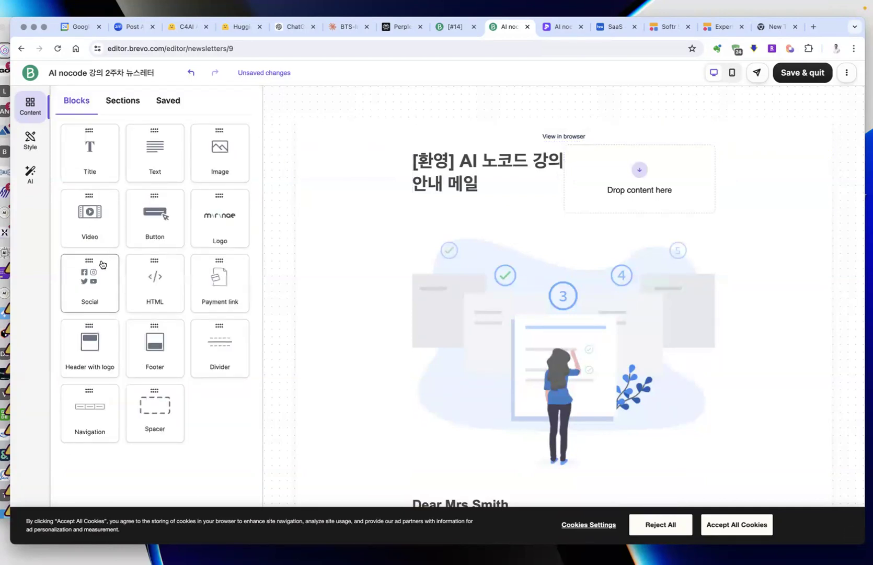
# Delete the social media icons under "Find us" in the email's footer.
pyautogui.scroll(-5, 605, 361)
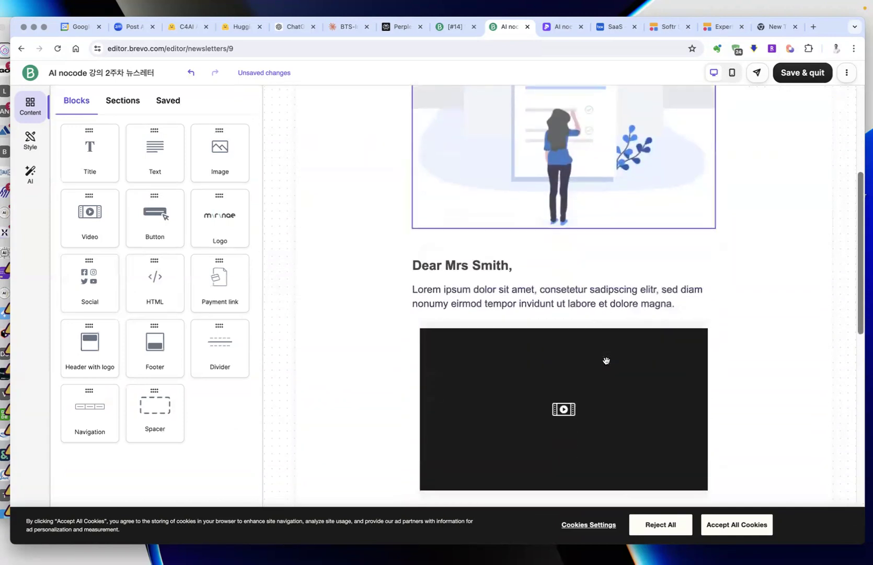
pyautogui.scroll(-12, 606, 361)
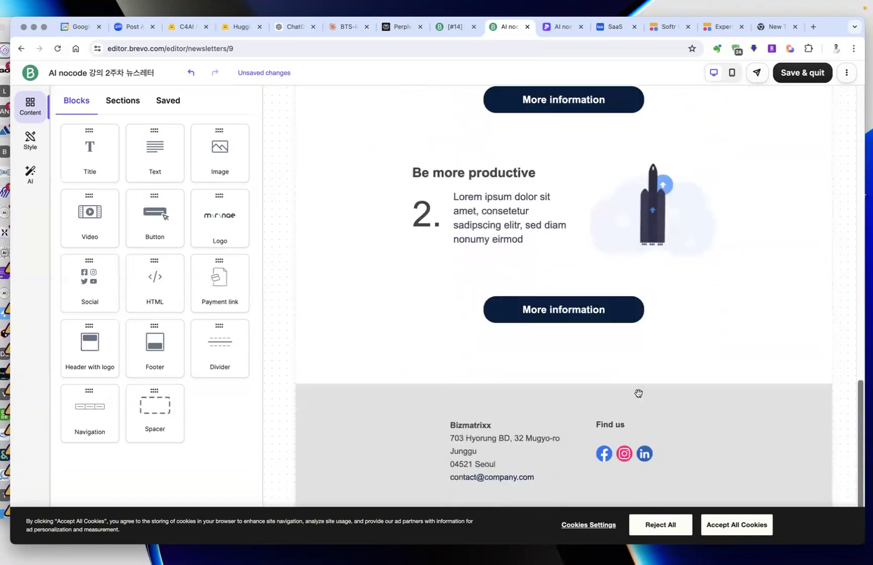
pyautogui.click(645, 459)
pyautogui.press('Delete')
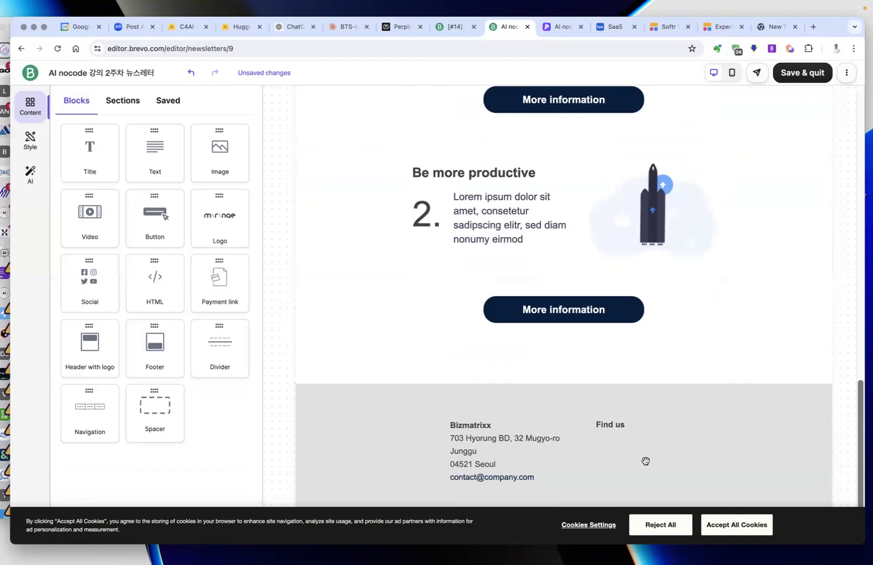
# Add a Social block below the last "More information" button and a Header with logo block beneath it.
pyautogui.moveTo(91, 281); pyautogui.dragTo(614, 356)
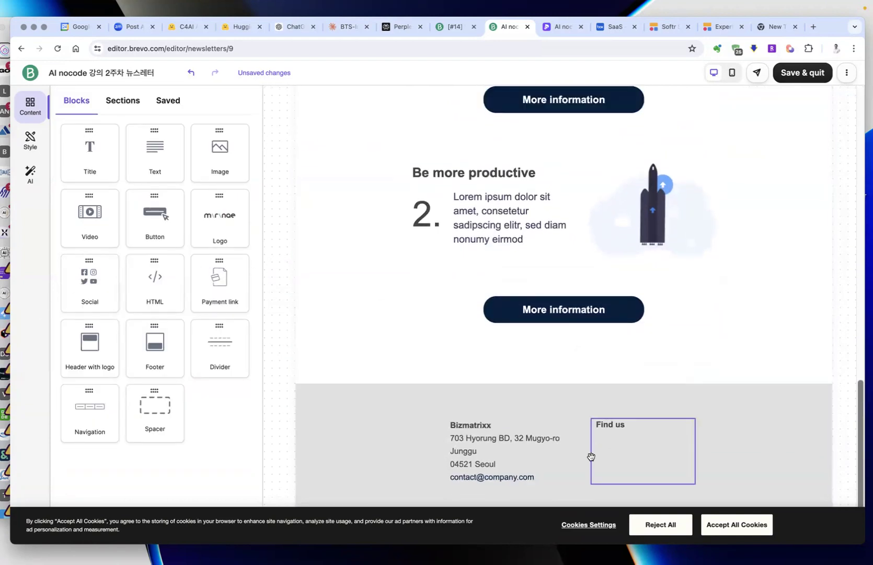
pyautogui.moveTo(90, 288); pyautogui.dragTo(616, 396)
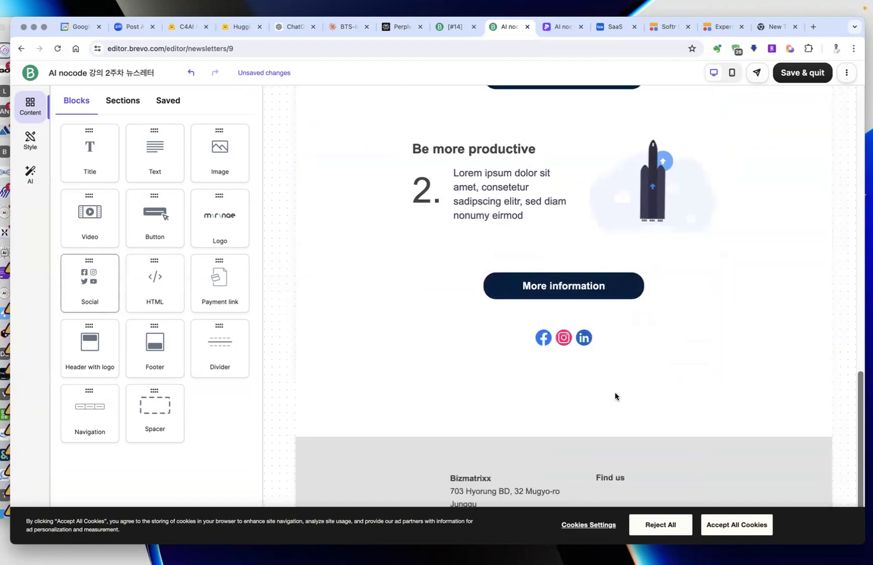
pyautogui.scroll(-2, 573, 353)
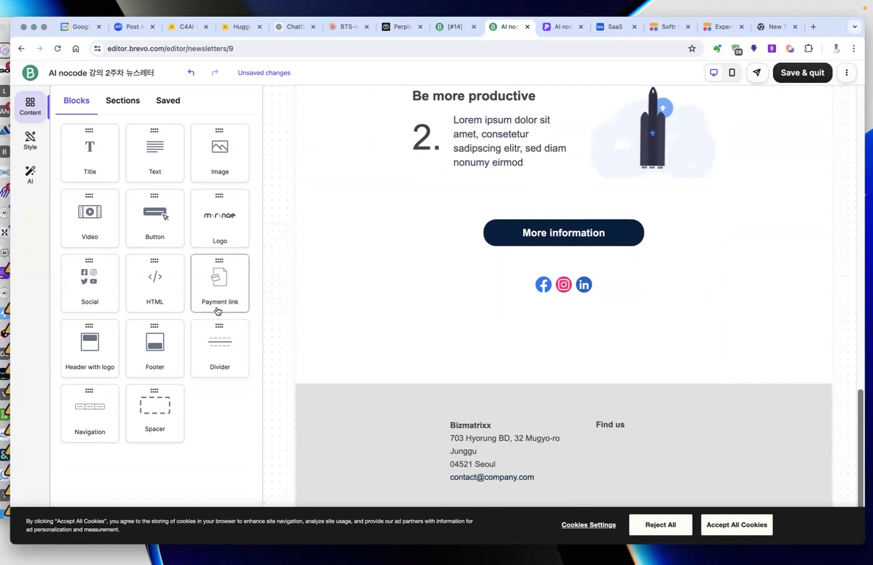
pyautogui.moveTo(97, 346); pyautogui.dragTo(636, 445)
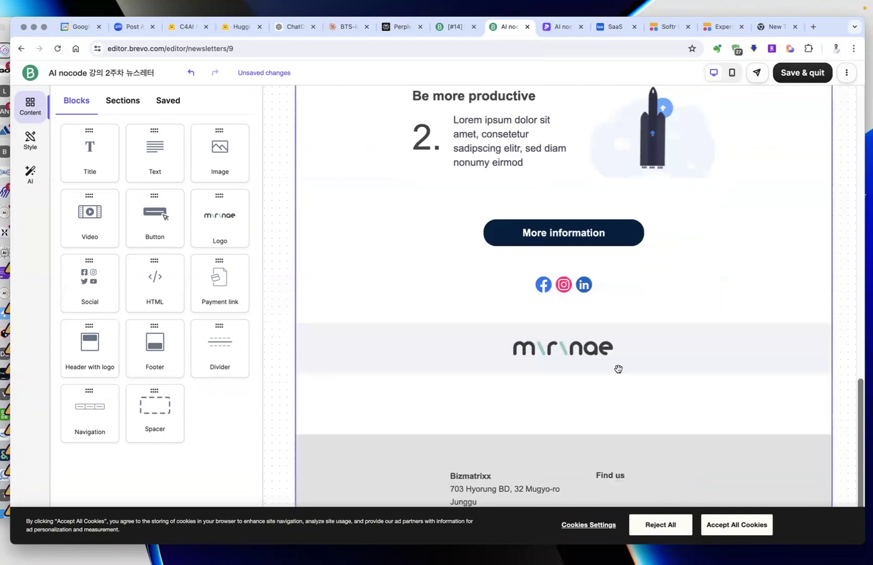
# Open the added header's logo in the Brand Library, remove the logo image there, and leave the page without saving.
pyautogui.click(585, 350)
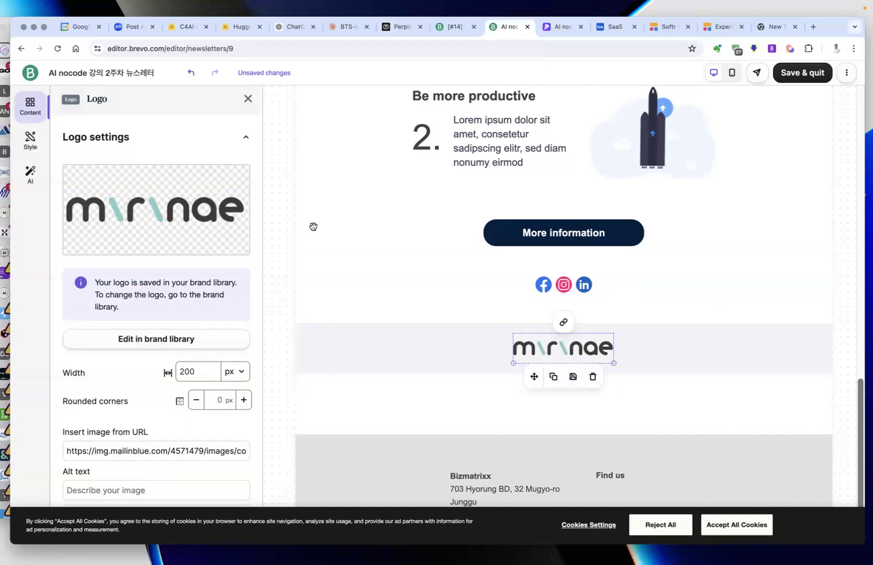
pyautogui.click(183, 214)
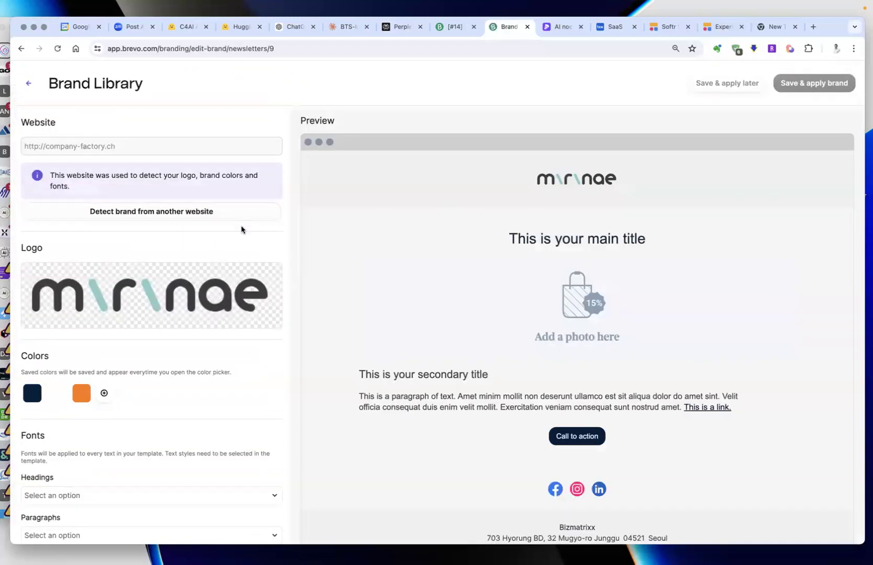
pyautogui.click(156, 307)
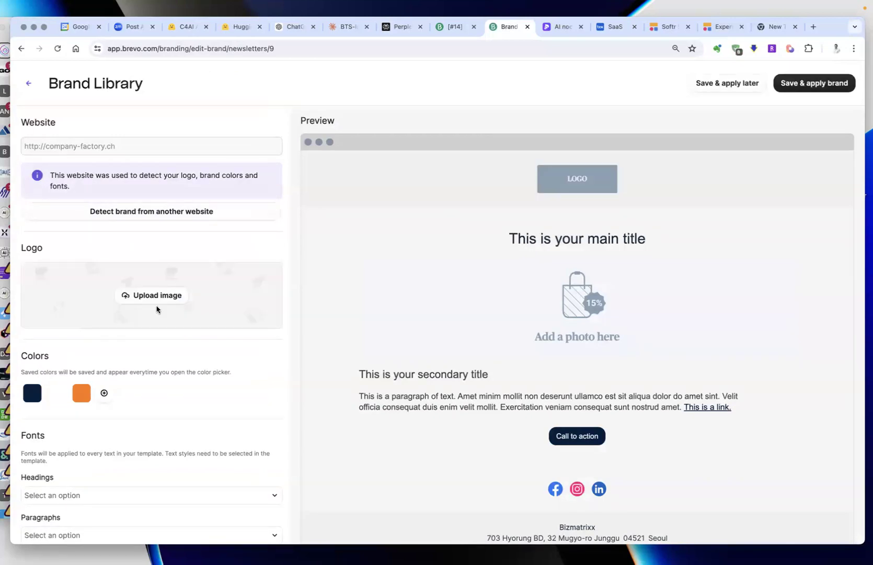
pyautogui.hscroll(-5, 518, 256)
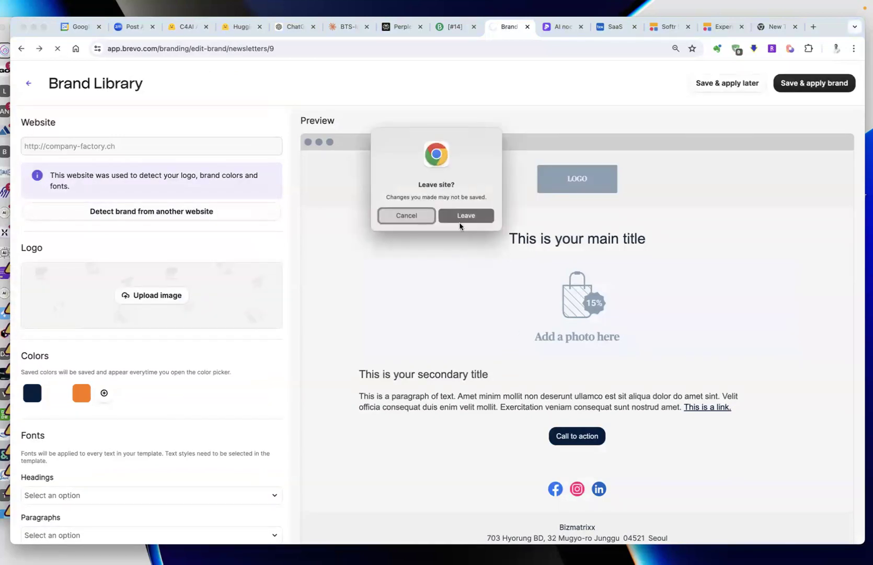
pyautogui.click(461, 219)
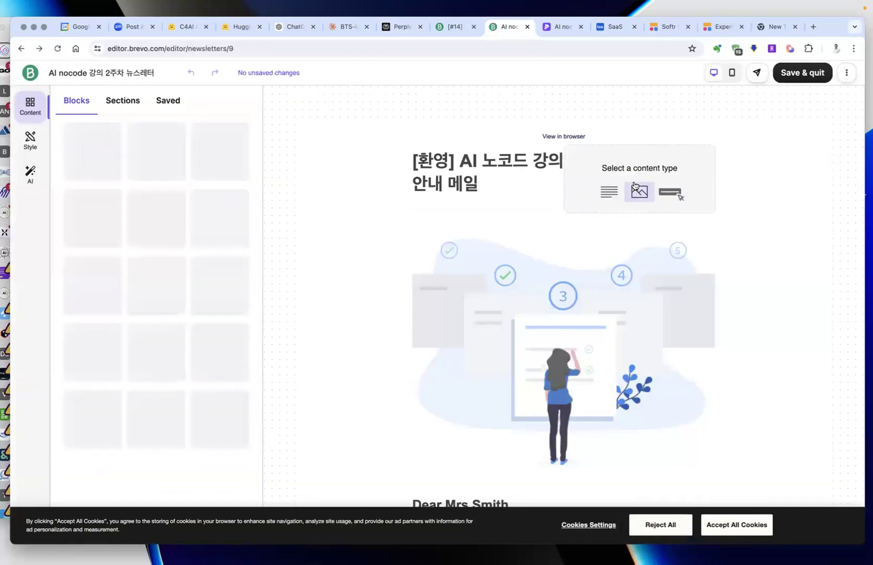
# Delete the empty content column beside the heading.
pyautogui.click(636, 186)
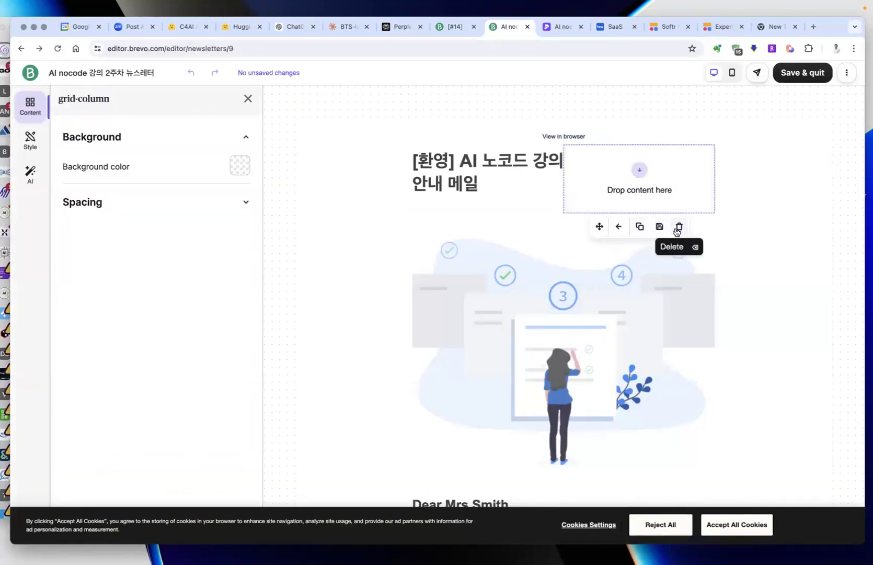
pyautogui.click(679, 227)
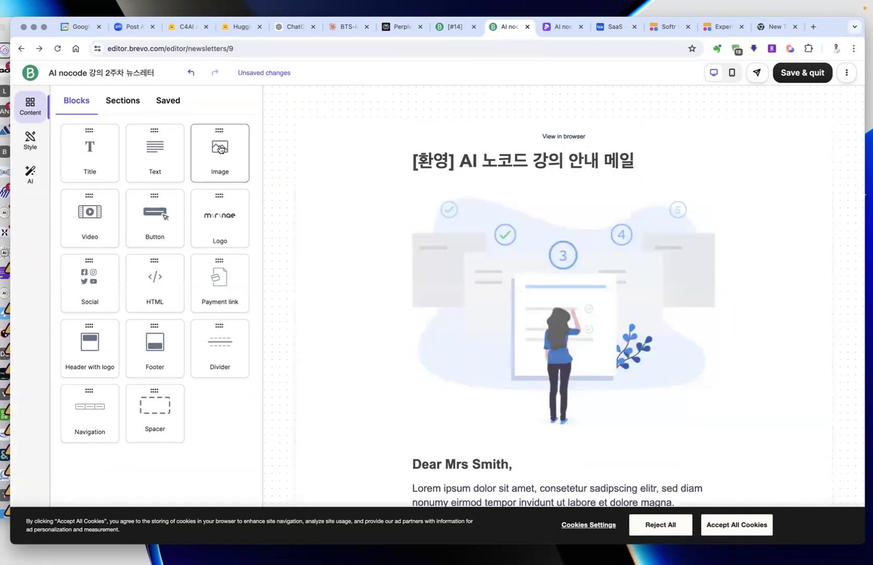
# Delete the large illustration below the heading and add an Image block between the intro text and the video.
pyautogui.click(617, 312)
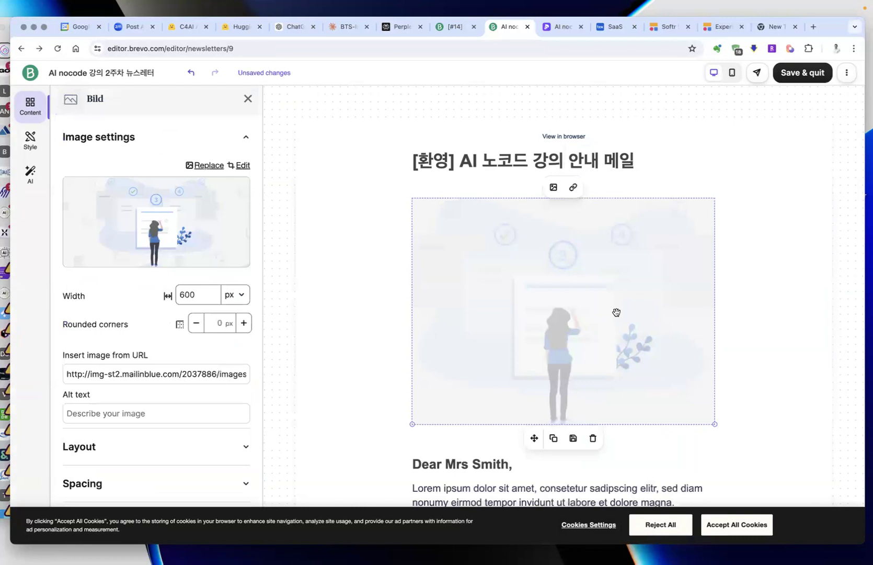
pyautogui.click(593, 439)
pyautogui.moveTo(223, 153); pyautogui.dragTo(571, 332)
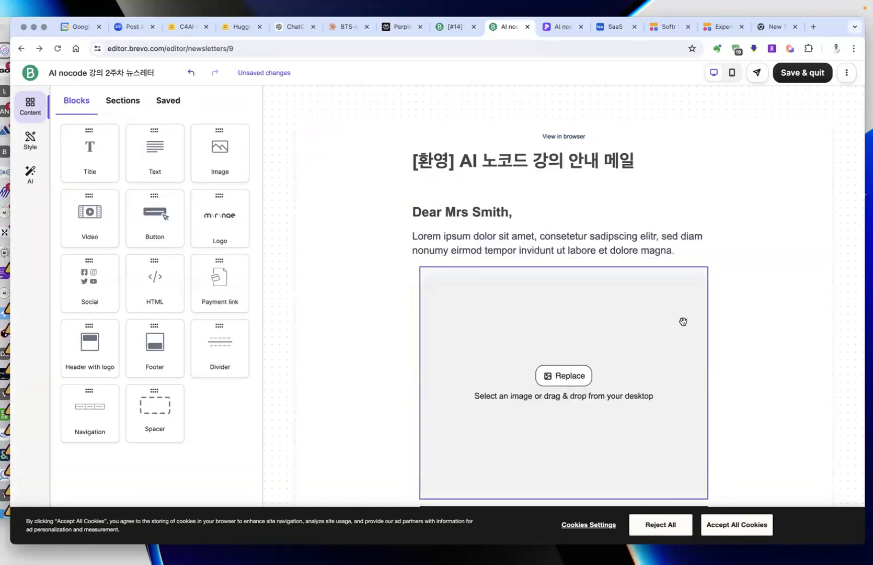
# Fill the new image block above the video with the "lesson" picture from the content library.
pyautogui.click(751, 347)
pyautogui.scroll(-3, 751, 347)
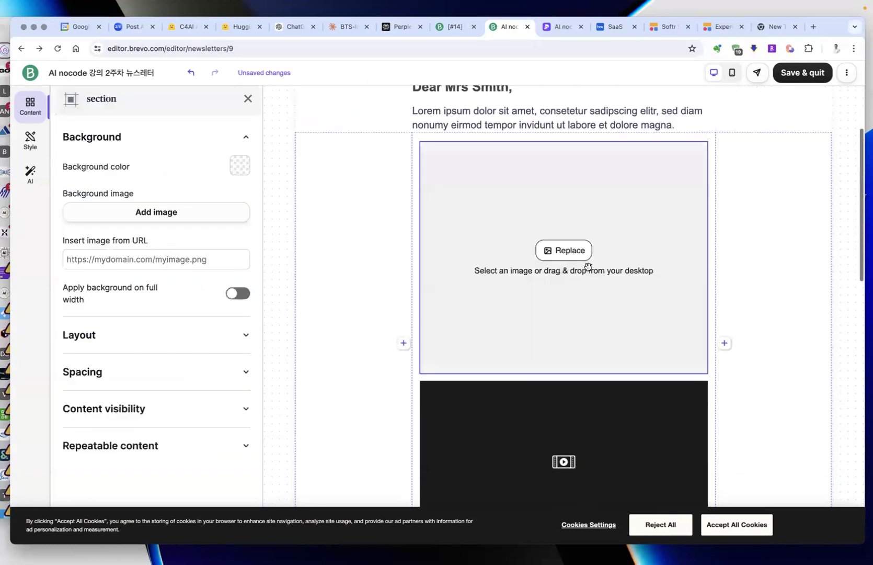
pyautogui.click(565, 254)
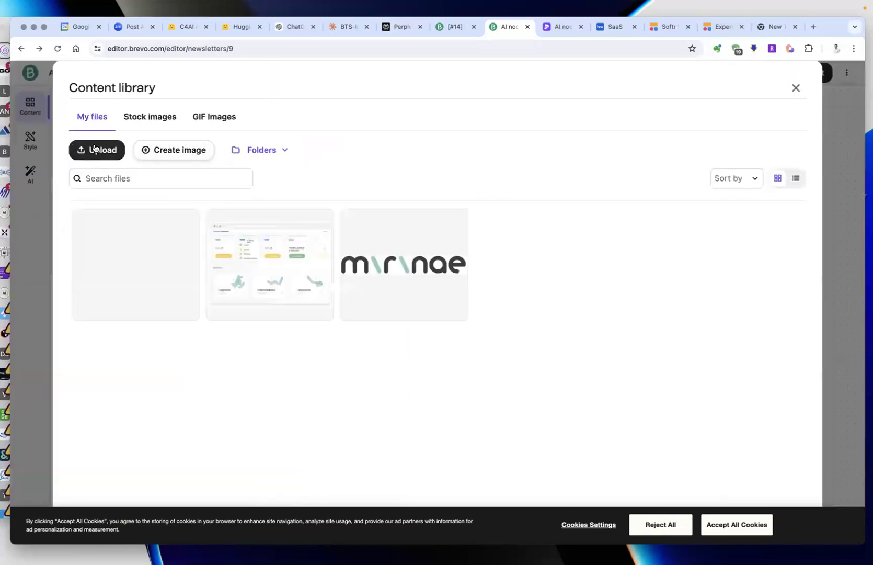
pyautogui.click(274, 254)
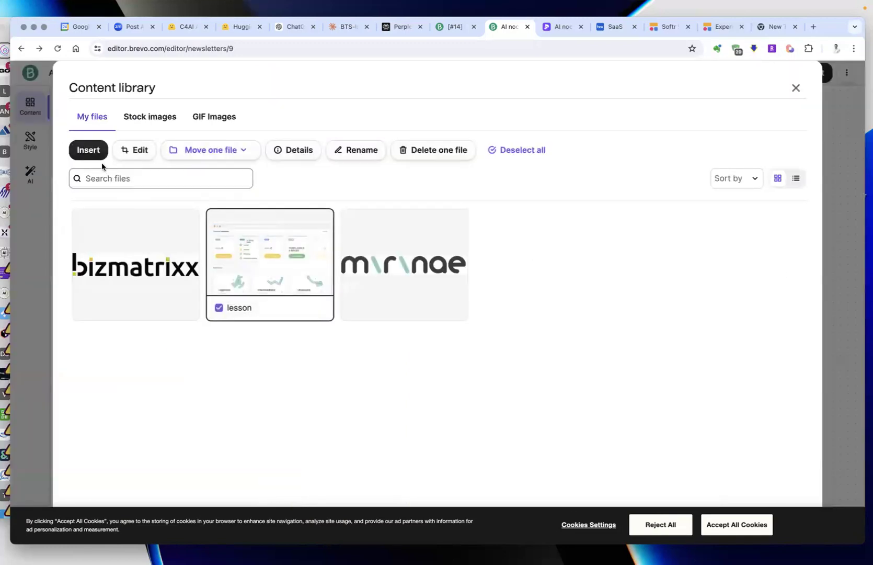
pyautogui.click(89, 151)
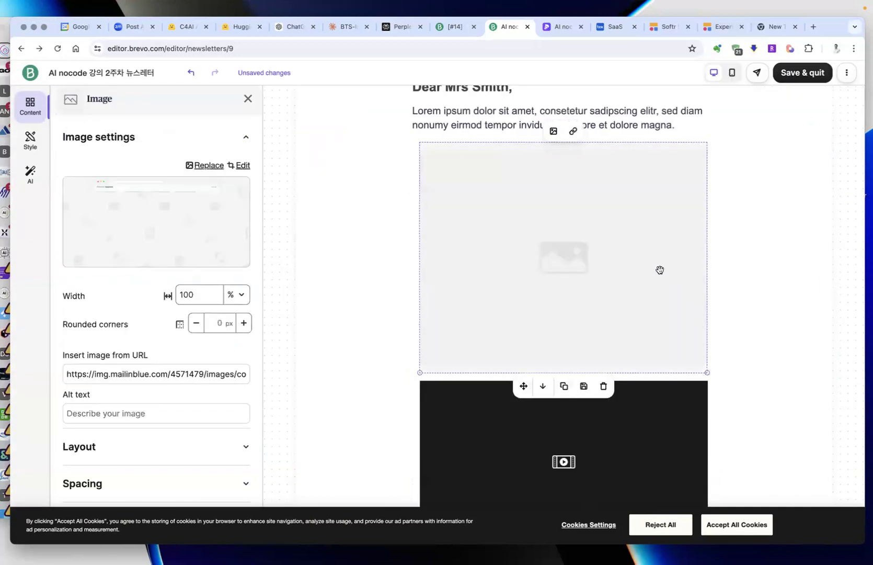
pyautogui.scroll(-3, 685, 384)
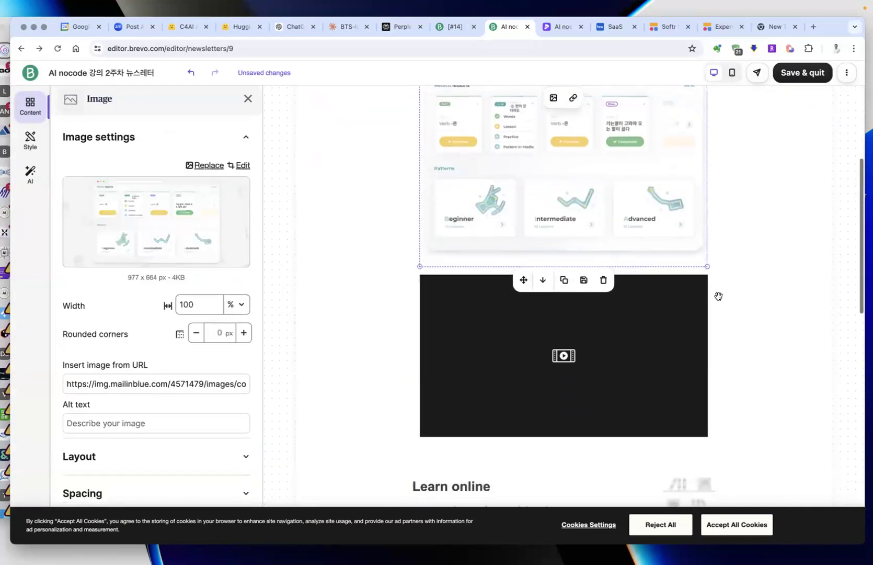
# Select the video block and open the YouTube video "How to leverage Claude's advanced features to create a #1 mobile game" in a new browser tab.
pyautogui.click(637, 373)
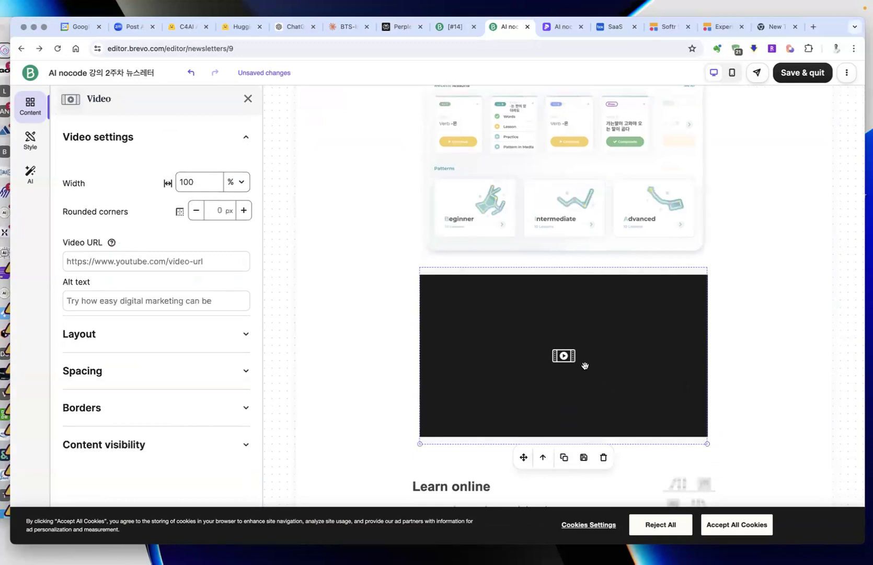
pyautogui.click(212, 262)
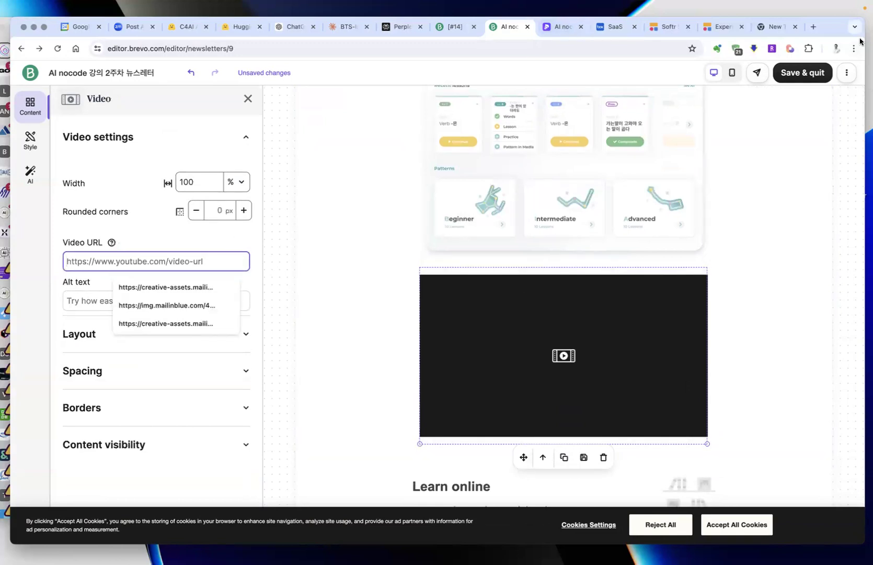
pyautogui.click(814, 27)
pyautogui.click(602, 48)
pyautogui.write('you')
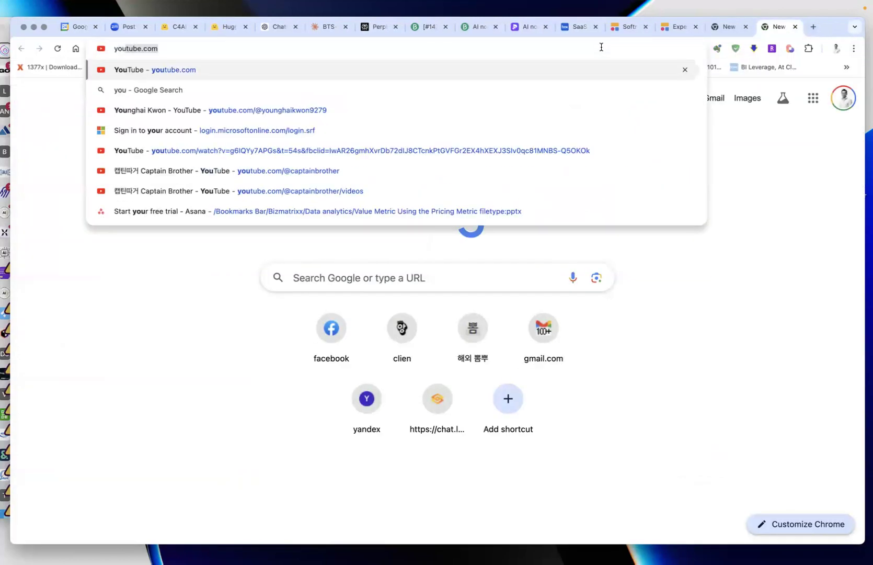
pyautogui.press('Return')
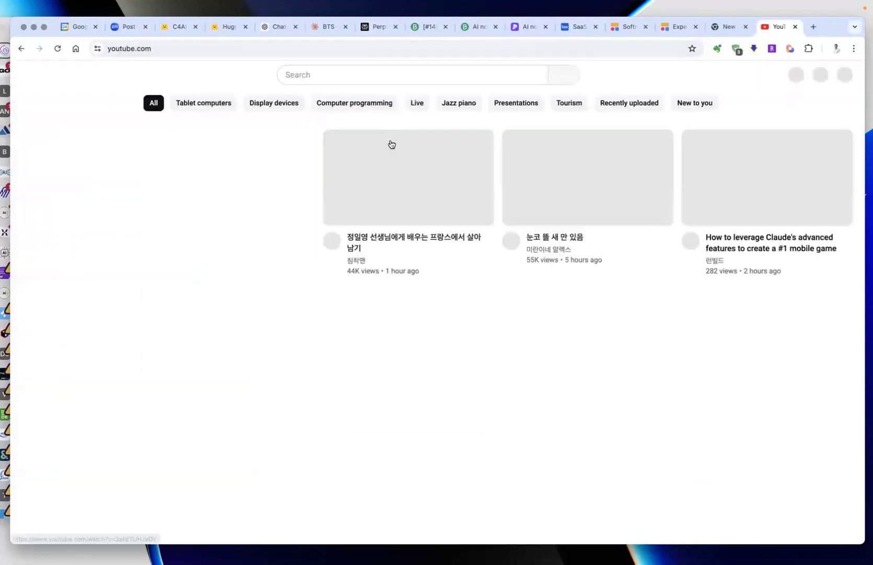
pyautogui.click(569, 183)
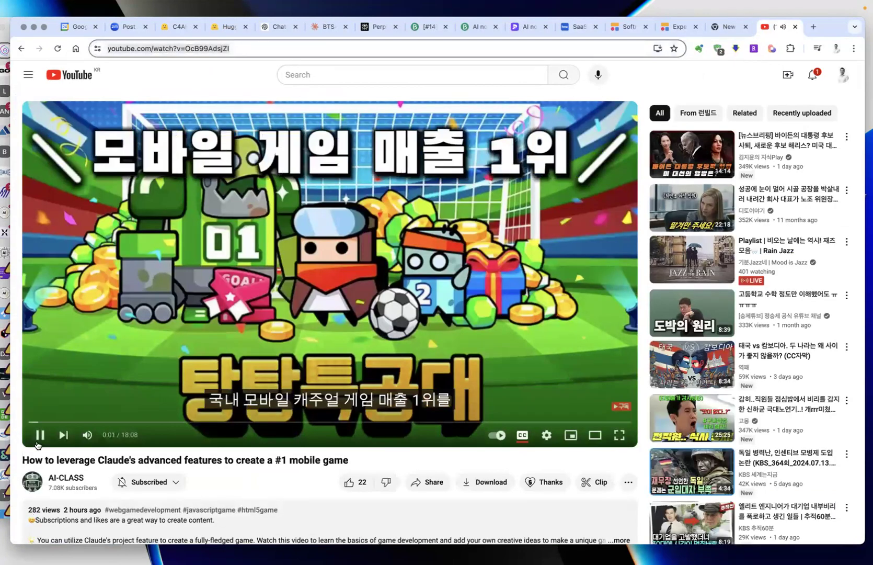
pyautogui.click(39, 440)
pyautogui.press('space')
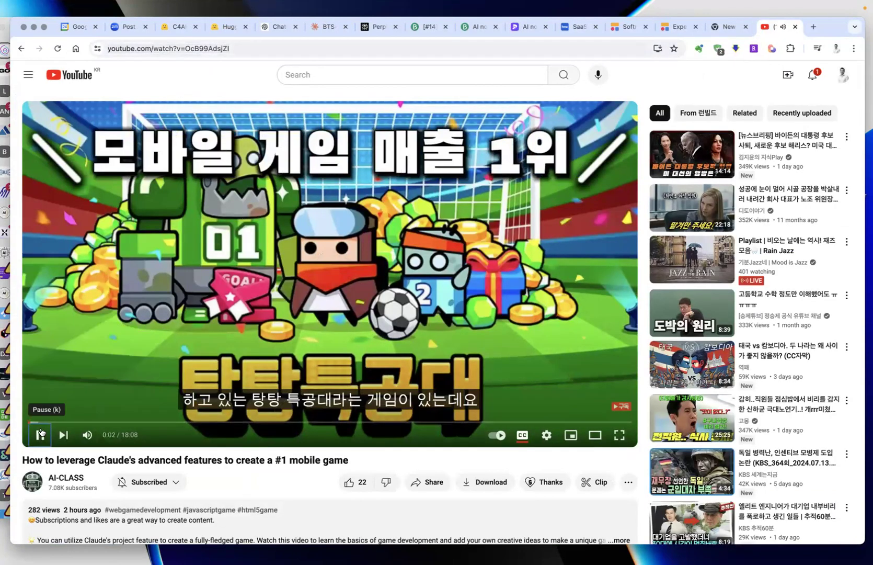
pyautogui.click(678, 29)
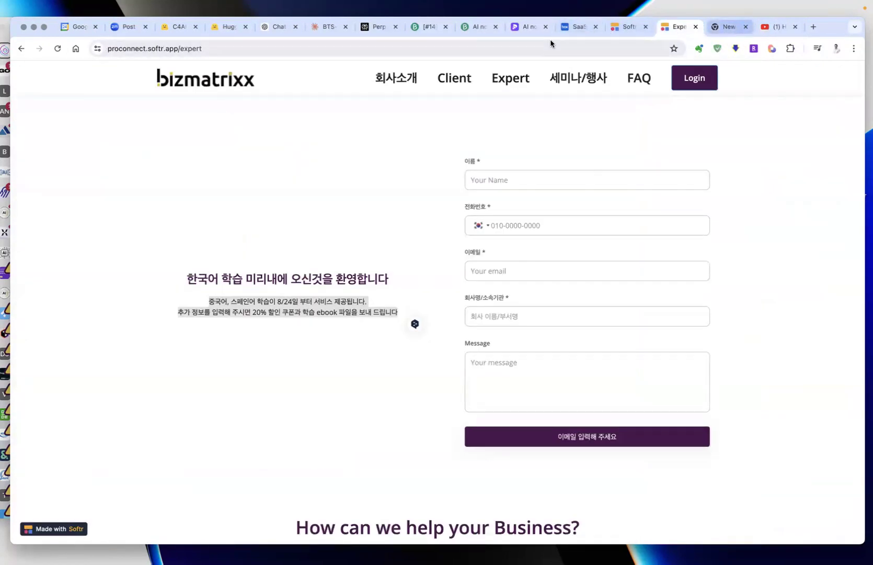
pyautogui.click(480, 28)
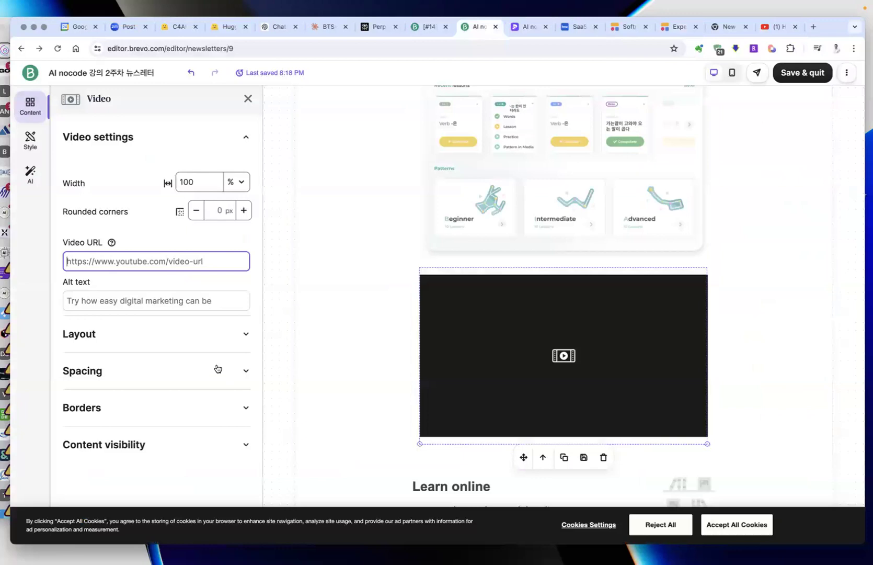
pyautogui.click(97, 262)
pyautogui.write('https://www.youtube.com/watch?v=OcB99AdsjZI')
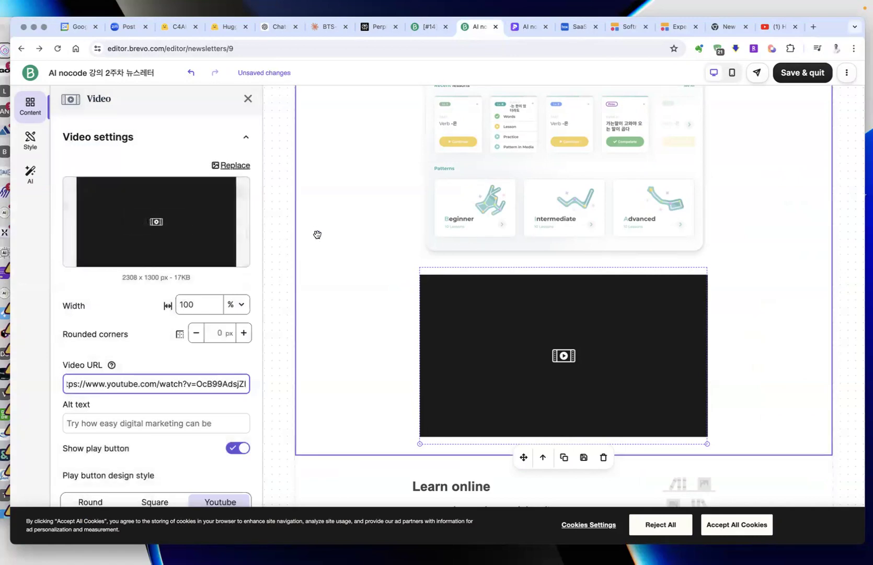
pyautogui.scroll(-3, 340, 243)
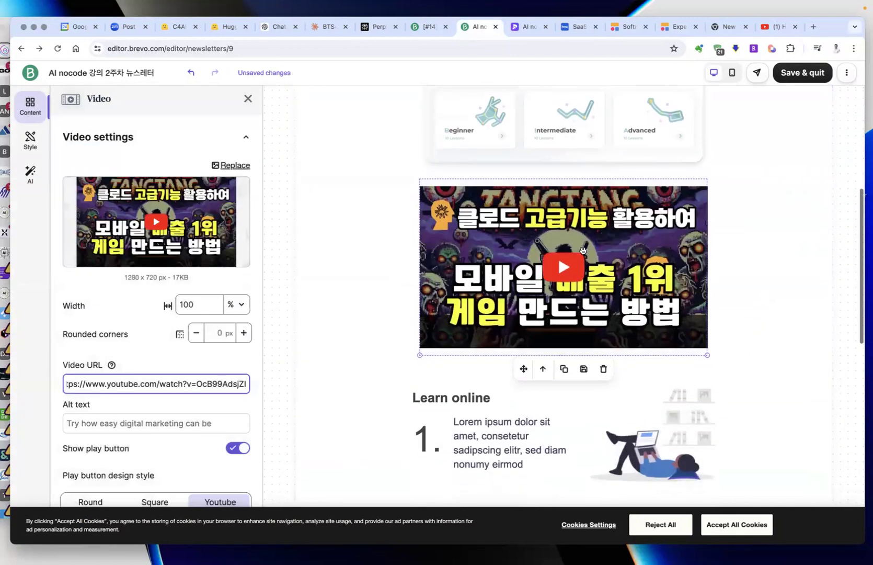
pyautogui.scroll(6, 601, 257)
pyautogui.scroll(-4, 592, 258)
pyautogui.scroll(-6, 592, 257)
pyautogui.scroll(2, 601, 371)
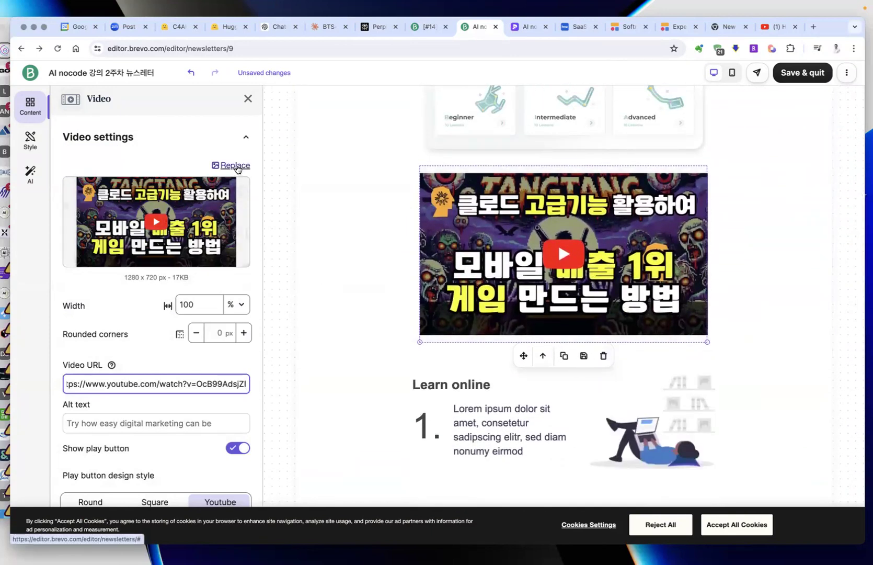
# Save the newsletter design, leave the editor, and review the email preview from the heading down to the video.
pyautogui.click(813, 77)
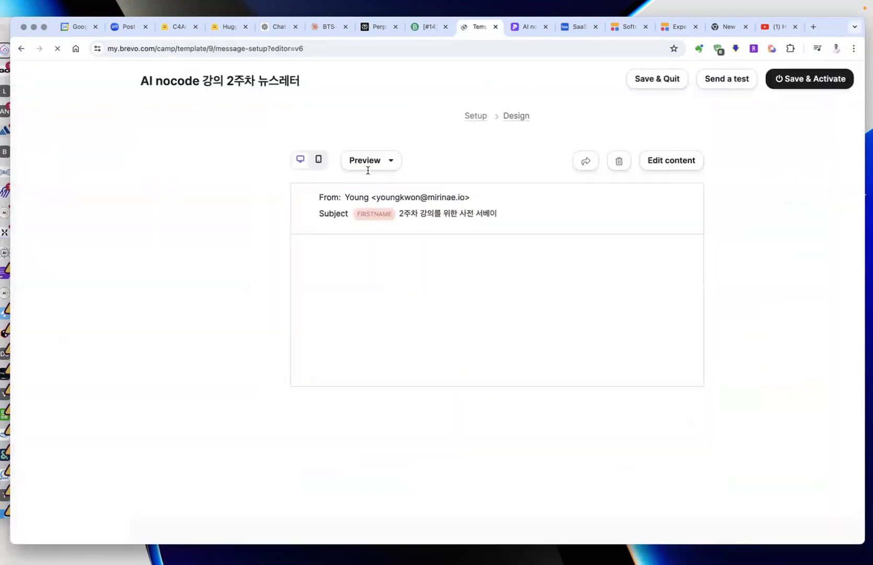
pyautogui.scroll(-2, 505, 351)
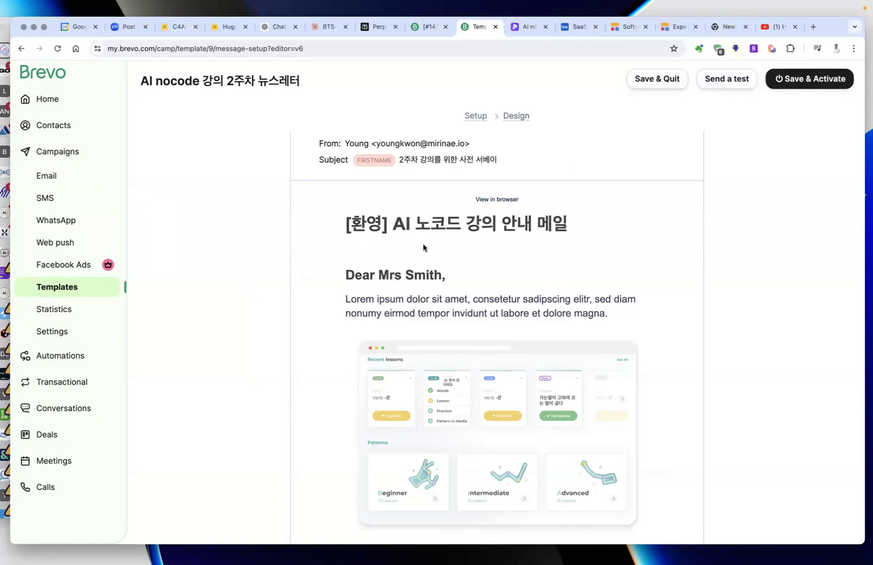
pyautogui.scroll(-3, 493, 240)
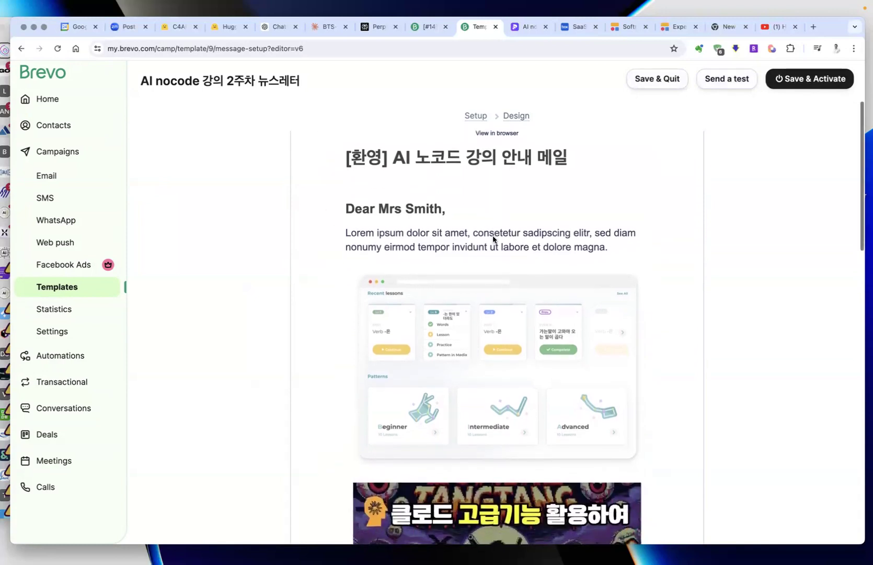
pyautogui.scroll(-3, 530, 187)
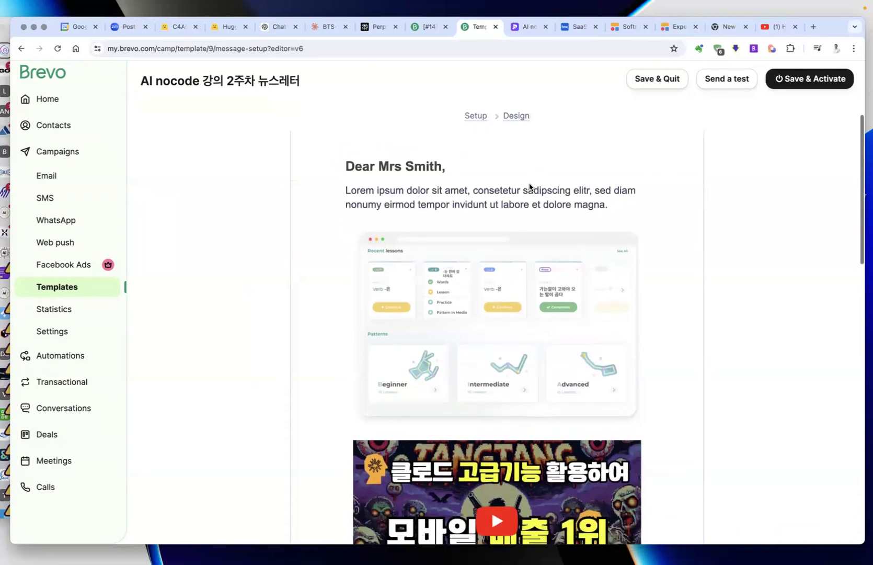
pyautogui.scroll(-2, 509, 171)
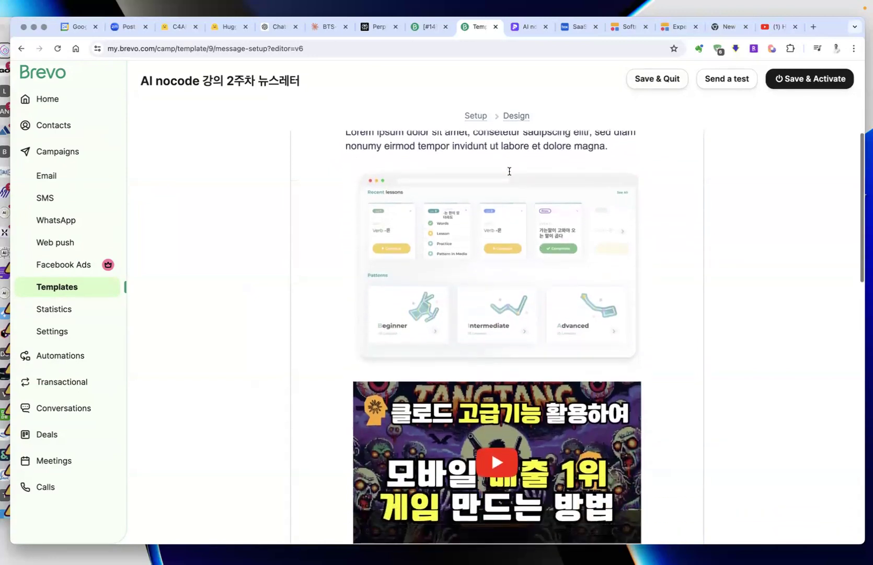
pyautogui.scroll(4, 511, 174)
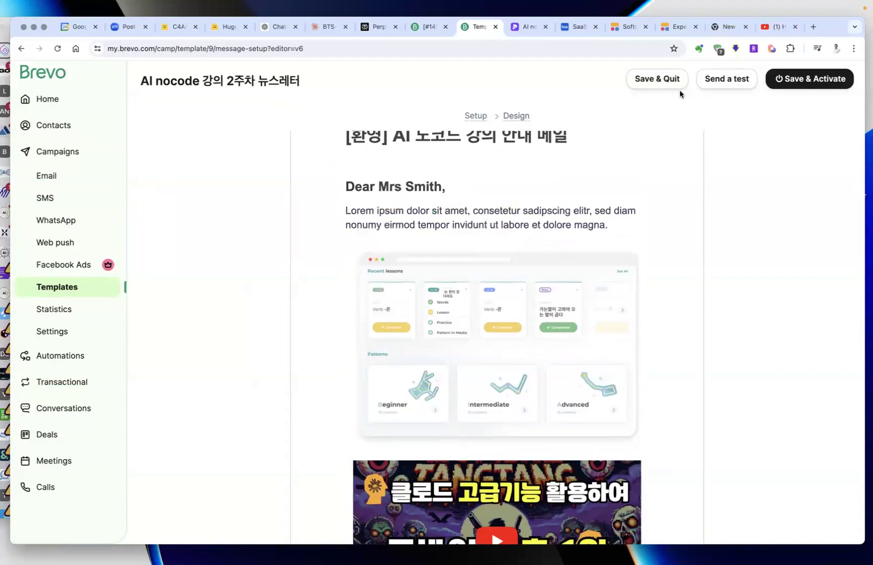
# Try to send a test of the newsletter to a single recipient by entering their email address, and dismiss the notice.
pyautogui.click(740, 84)
pyautogui.click(411, 187)
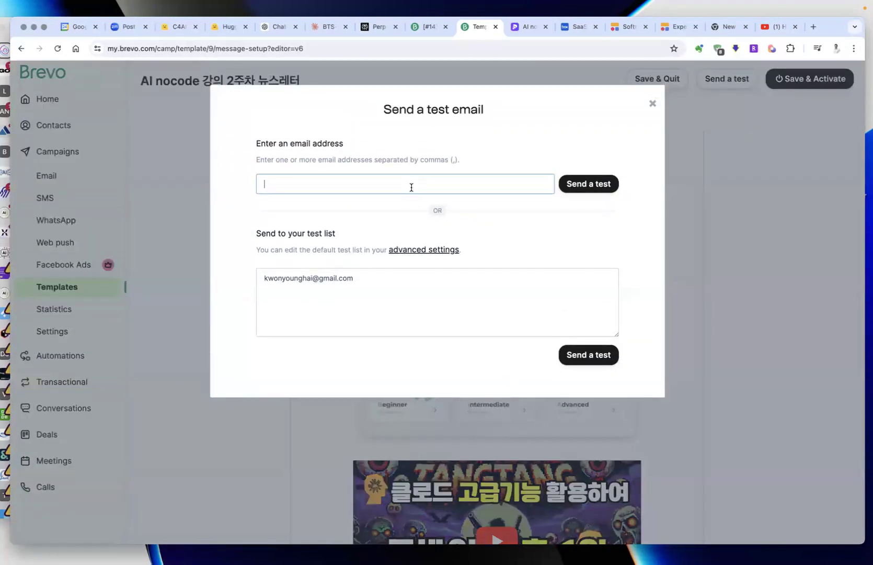
pyautogui.click(381, 171)
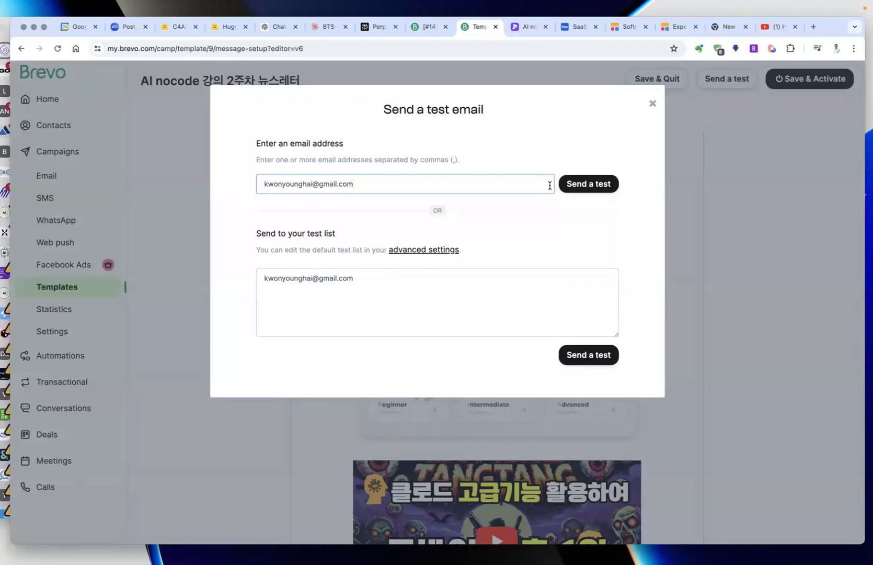
pyautogui.click(572, 189)
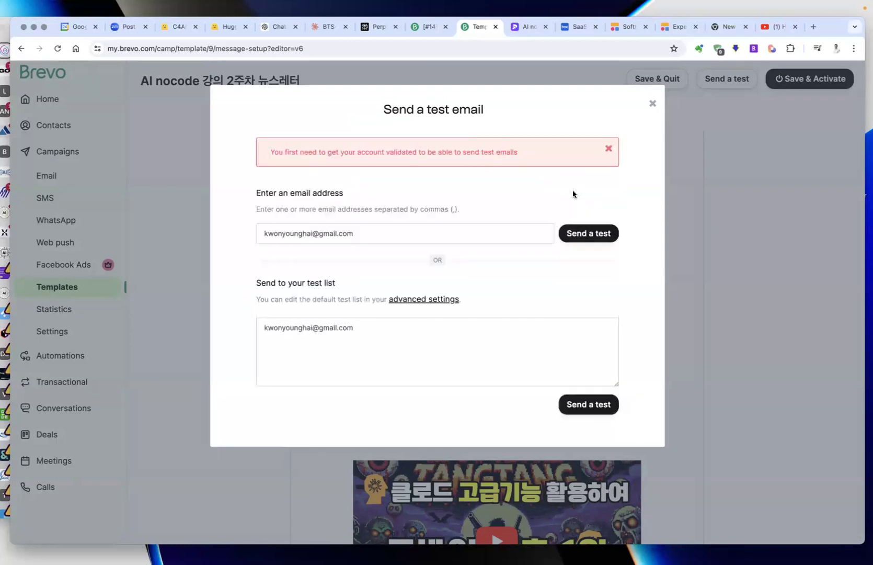
pyautogui.click(608, 150)
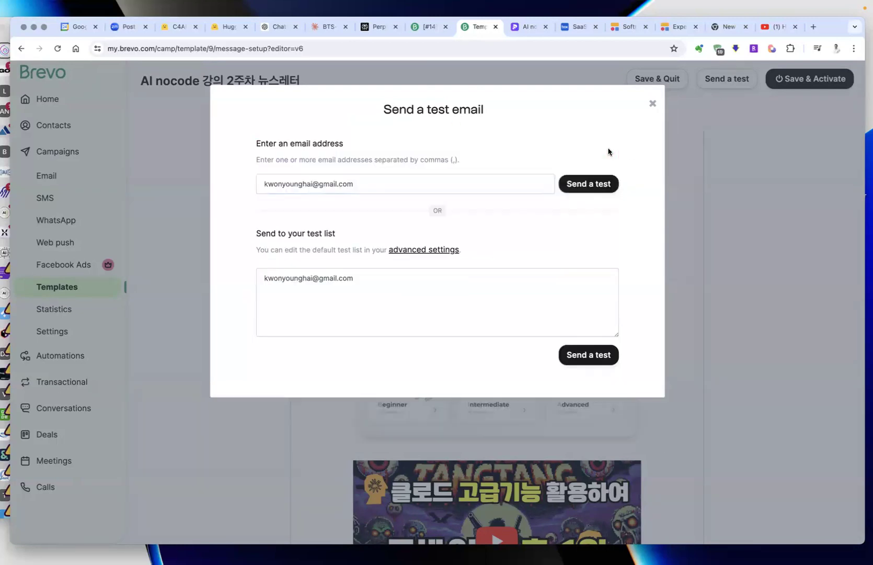
# View the test list's advanced settings, enter a different recipient email for the test, and close the test dialog without sending.
pyautogui.click(425, 249)
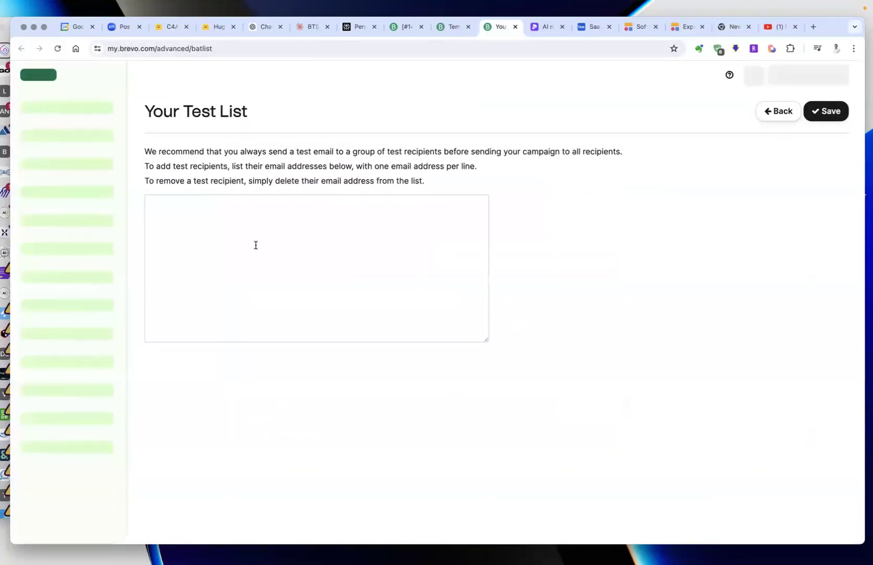
pyautogui.click(515, 26)
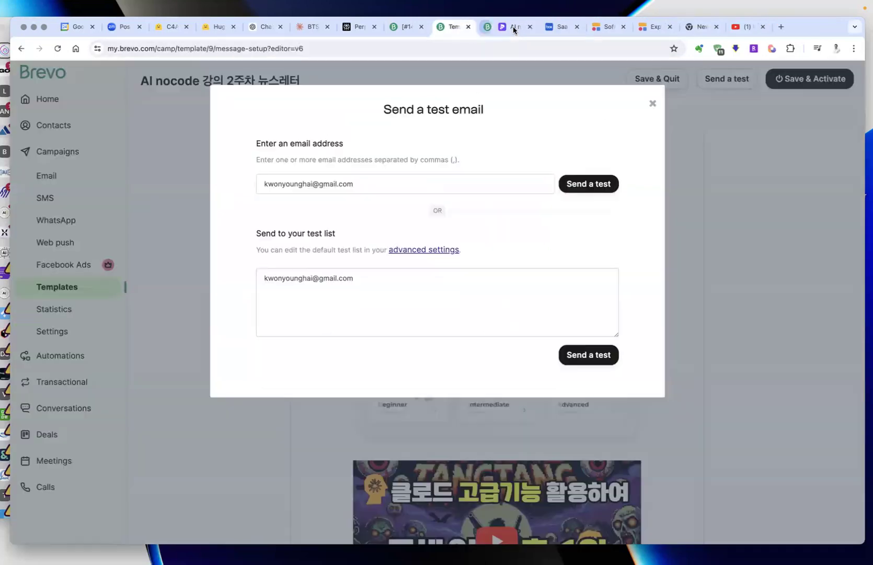
pyautogui.click(348, 184)
pyautogui.moveTo(348, 184); pyautogui.dragTo(246, 180)
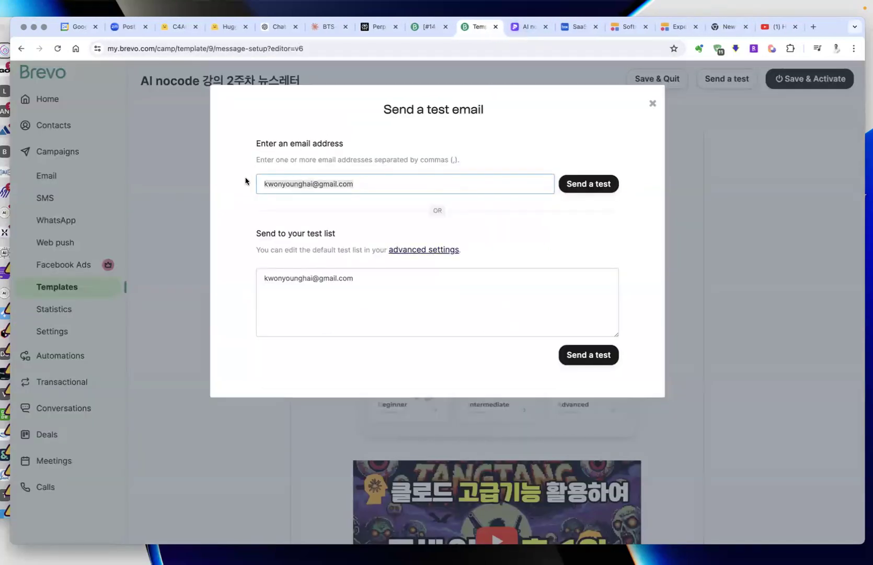
pyautogui.write('be')
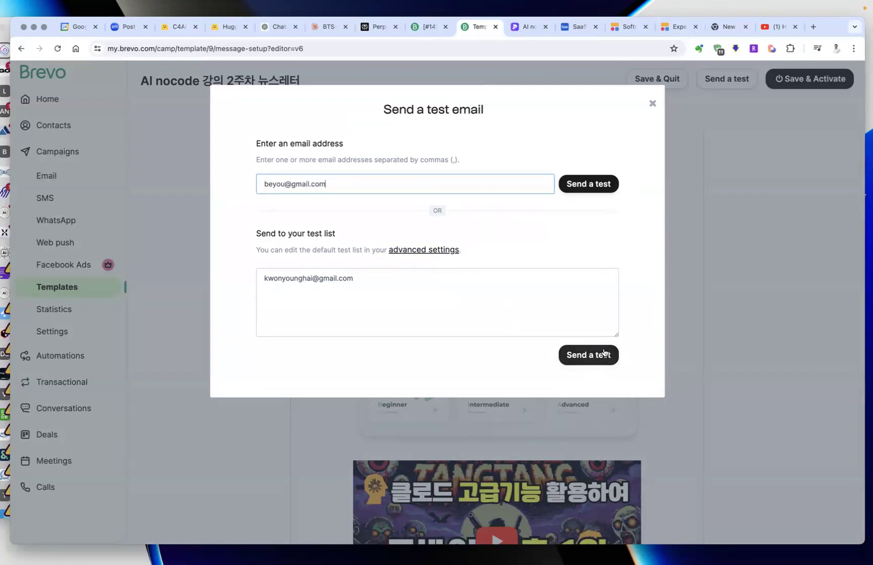
pyautogui.click(653, 103)
# Open "Default template - Welcome Mail_13" from the email templates list for content editing.
pyautogui.scroll(-4, 448, 264)
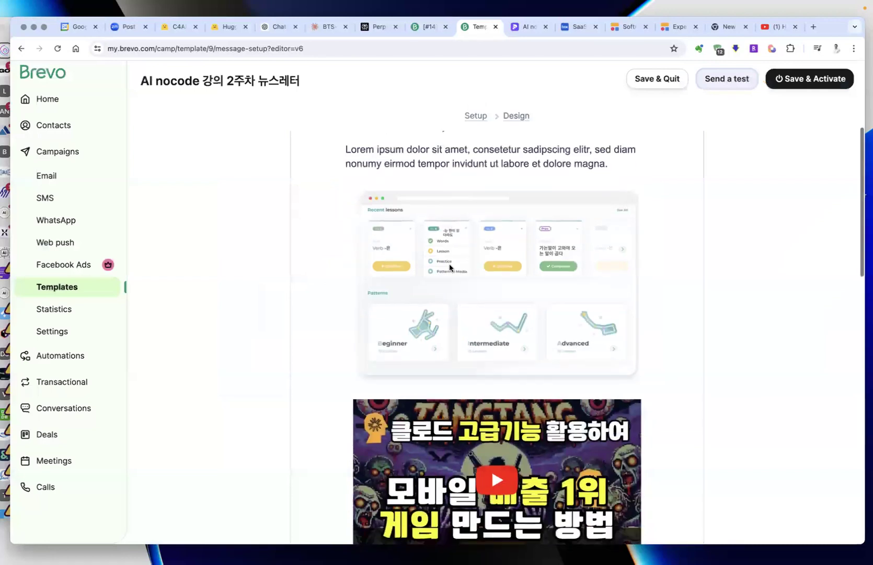
pyautogui.click(57, 291)
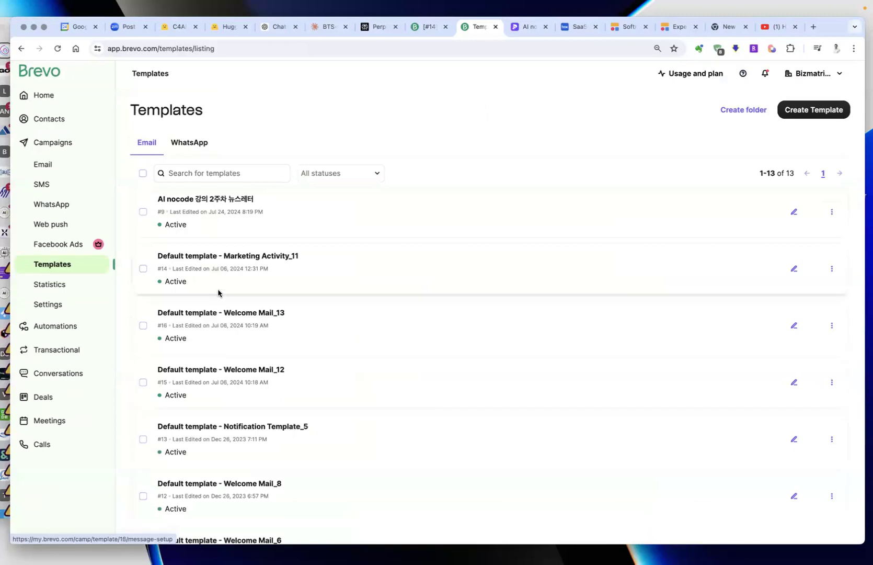
pyautogui.scroll(-2, 238, 282)
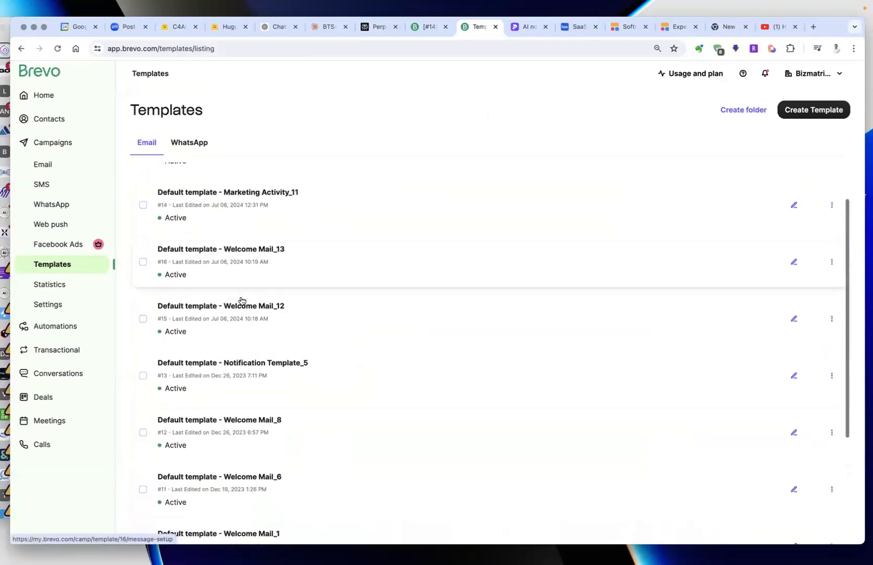
pyautogui.click(242, 249)
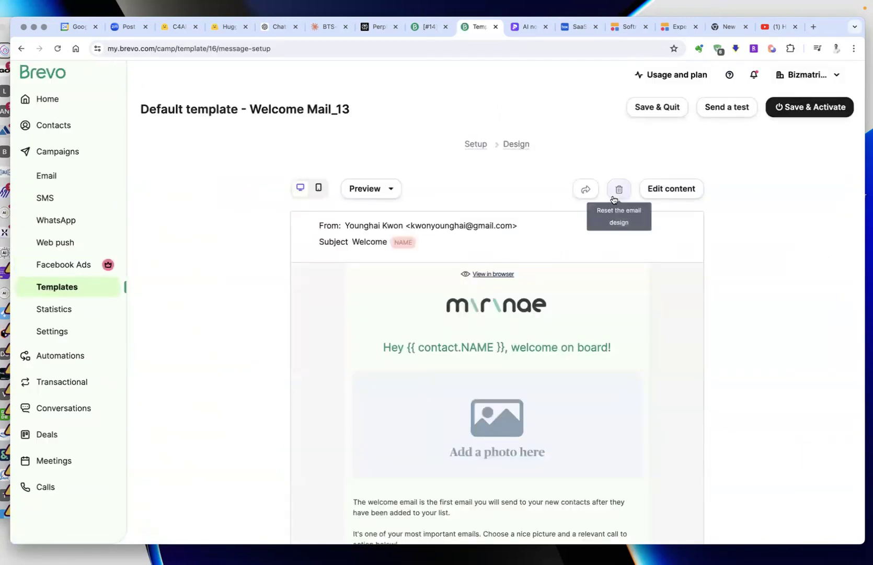
pyautogui.click(663, 196)
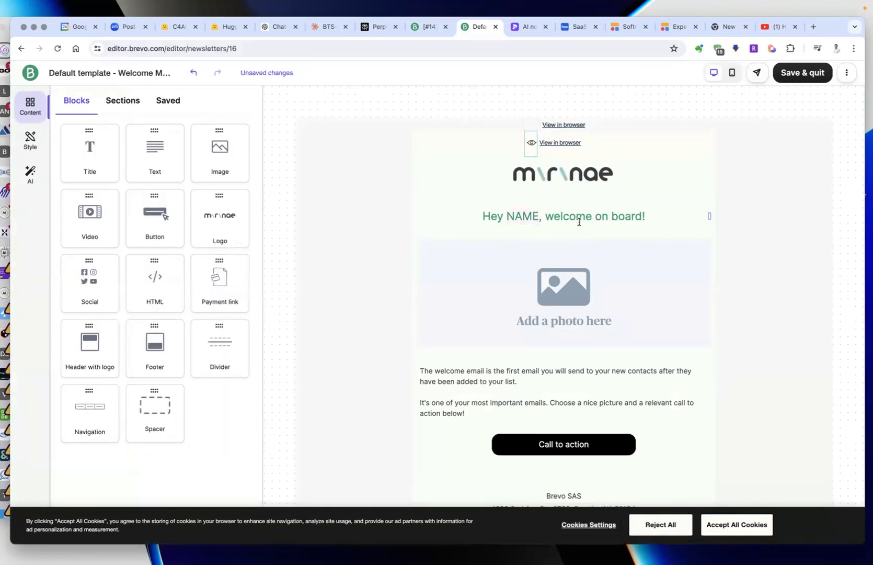
# Replace "welcome on board!" in the main headline with "가입을 한영합니다", keeping the "Hey NAME," greeting.
pyautogui.click(549, 217)
pyautogui.click(550, 217)
pyautogui.press('BackSpace')
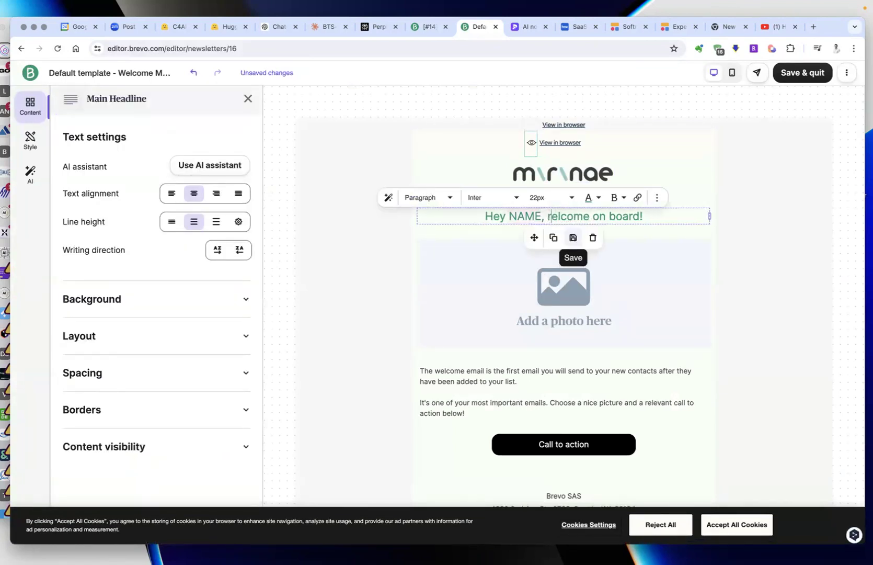
pyautogui.write('가입을 ')
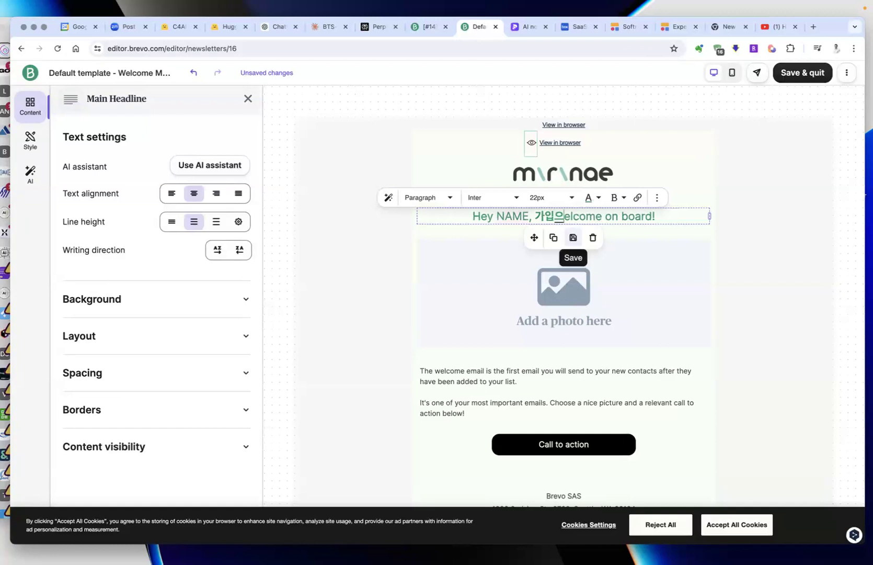
pyautogui.write('한ㅇ')
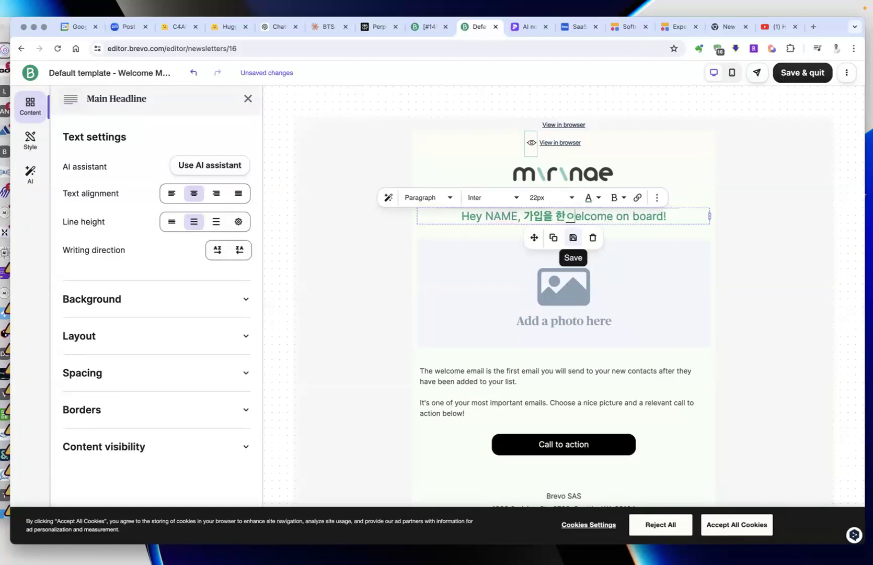
pyautogui.write('합니다')
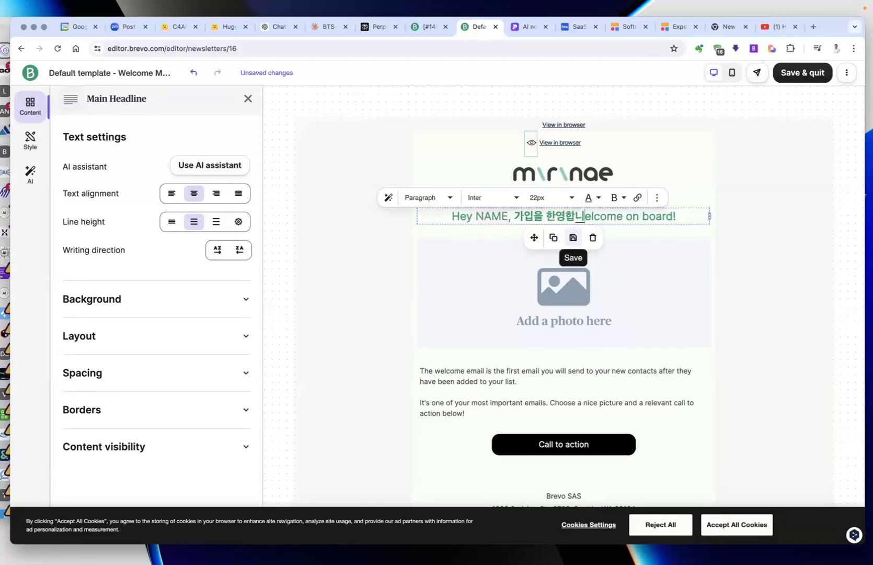
pyautogui.press('Delete')
pyautogui.press('Delete')
pyautogui.press('Delete')
pyautogui.press('Delete')
pyautogui.press('Delete')
pyautogui.press('Delete')
pyautogui.press('Delete')
pyautogui.press('Delete')
pyautogui.press('Delete')
pyautogui.press('Delete')
pyautogui.press('Delete')
pyautogui.press('Delete')
pyautogui.press('Delete')
pyautogui.press('Delete')
pyautogui.press('Delete')
pyautogui.press('Delete')
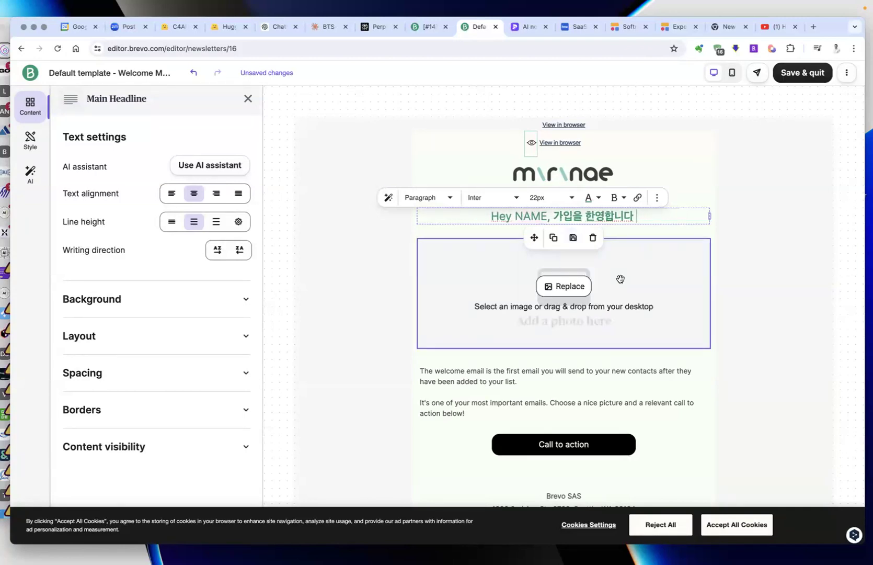
# Append "~" to the end of the main headline and close the block settings.
pyautogui.write('~')
pyautogui.click(756, 147)
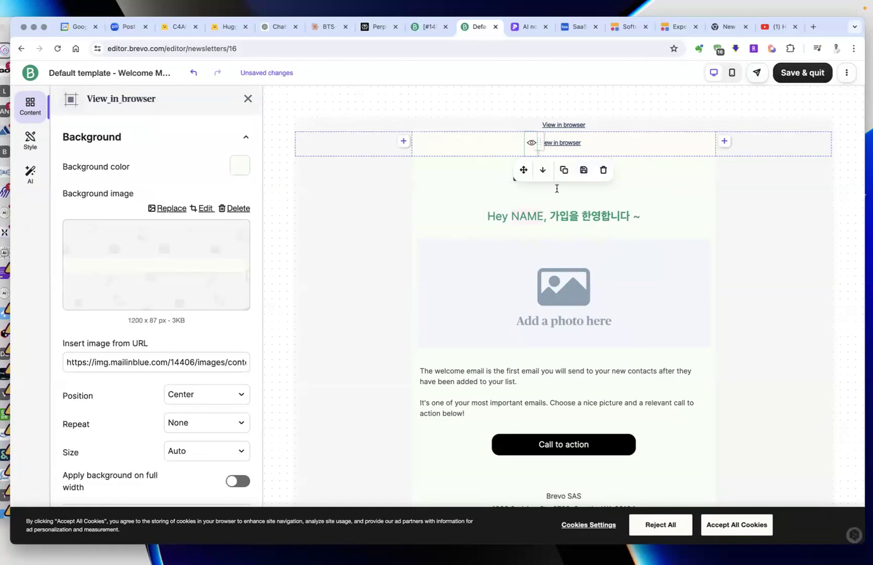
pyautogui.click(248, 98)
# Try to place an image above the headline, view the logo's brand library settings, and return to the template editor.
pyautogui.moveTo(212, 158); pyautogui.dragTo(477, 179)
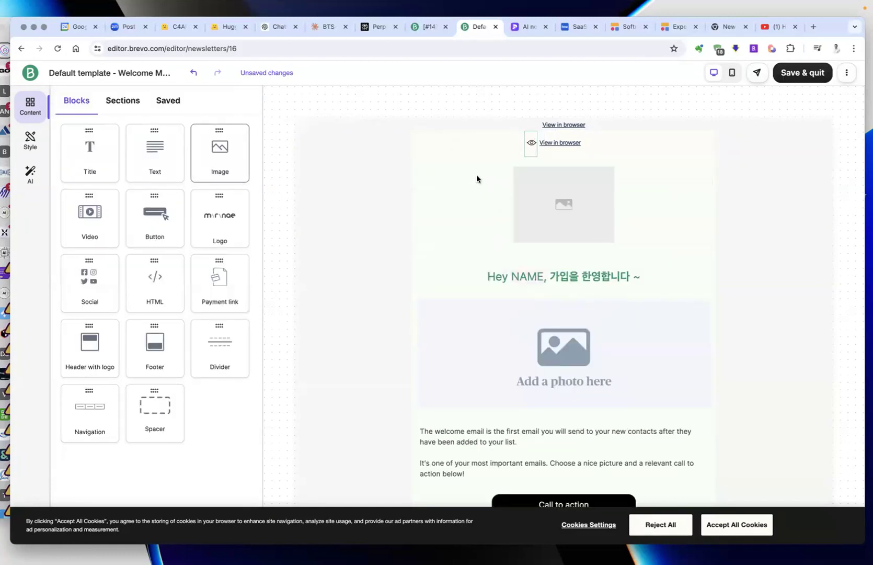
pyautogui.click(565, 204)
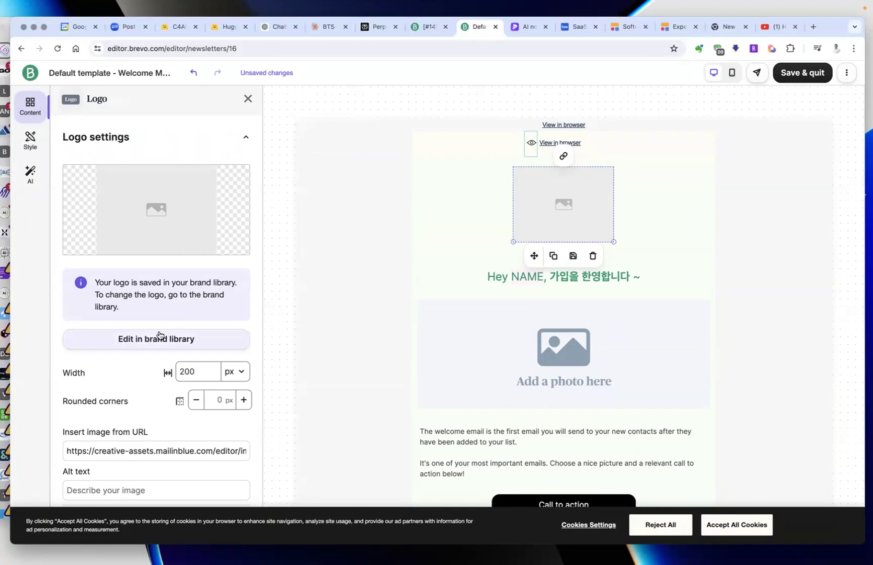
pyautogui.click(240, 192)
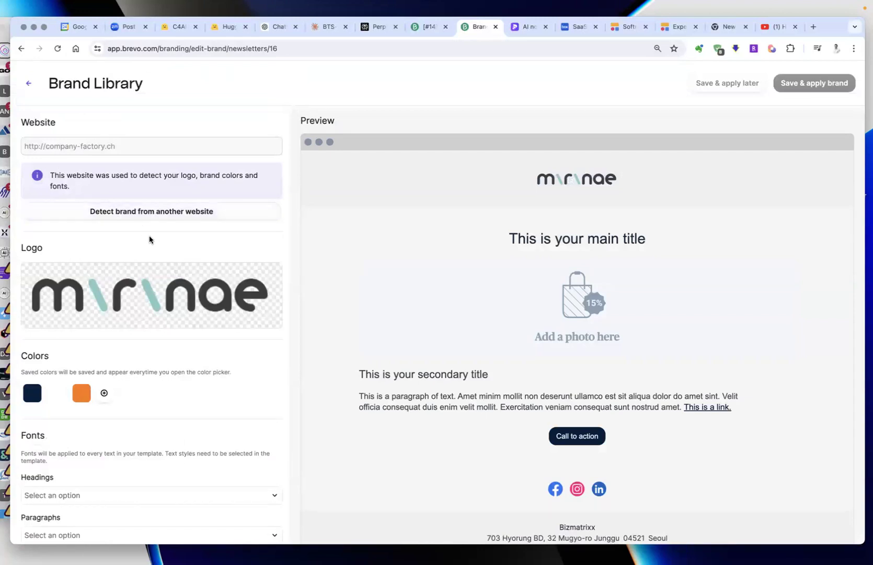
pyautogui.hscroll(-5, 148, 220)
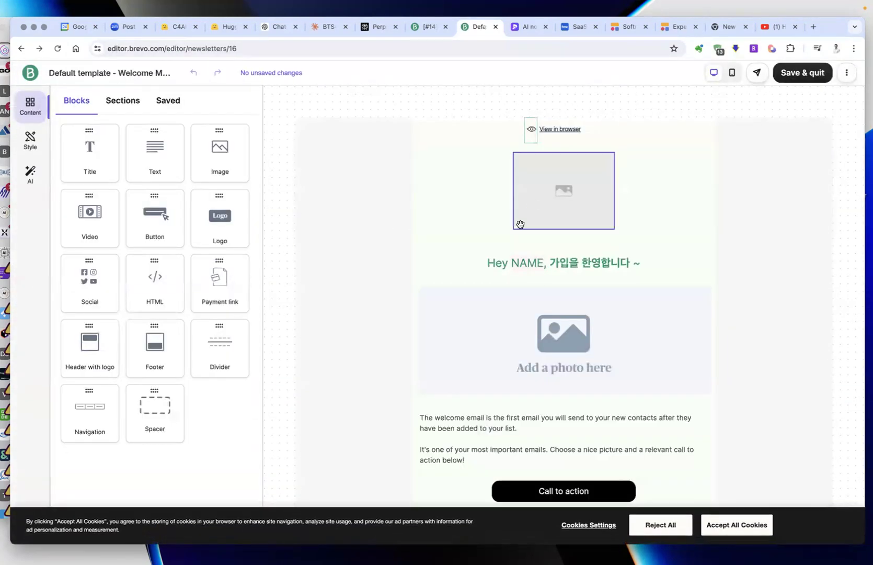
# Delete the placeholder logo block above the headline.
pyautogui.click(546, 194)
pyautogui.moveTo(614, 229); pyautogui.dragTo(597, 194)
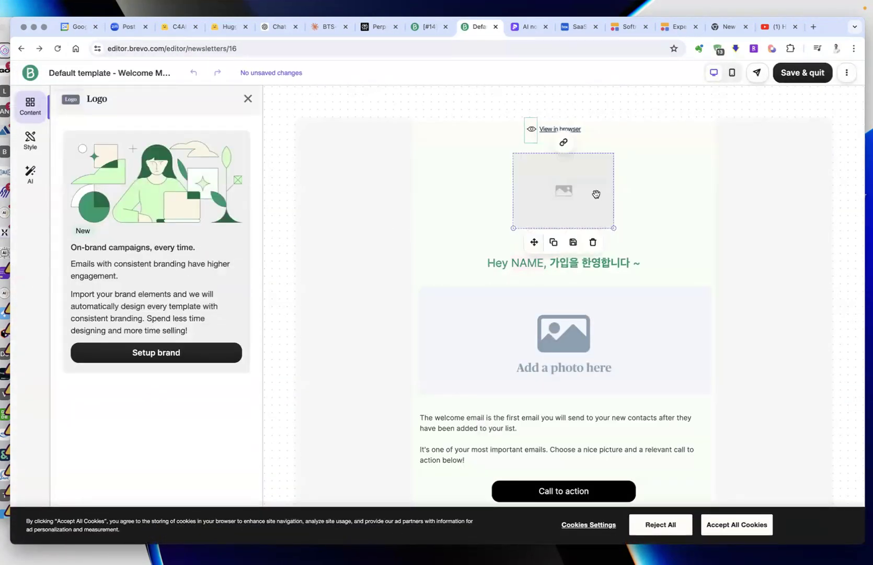
pyautogui.click(595, 243)
# Replace the placeholder photo below the headline with the "lesson" image from the content library's own files.
pyautogui.scroll(-1, 490, 261)
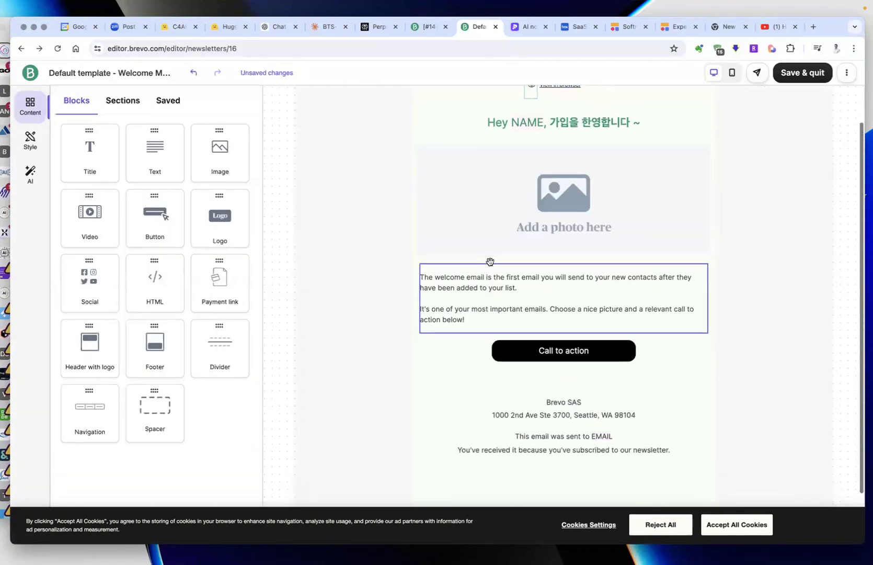
pyautogui.moveTo(568, 194)
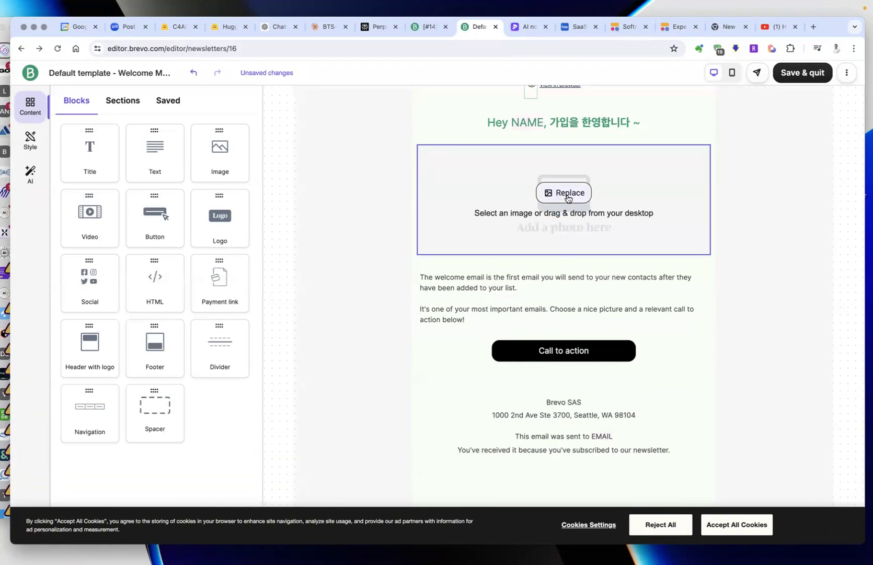
pyautogui.click(568, 194)
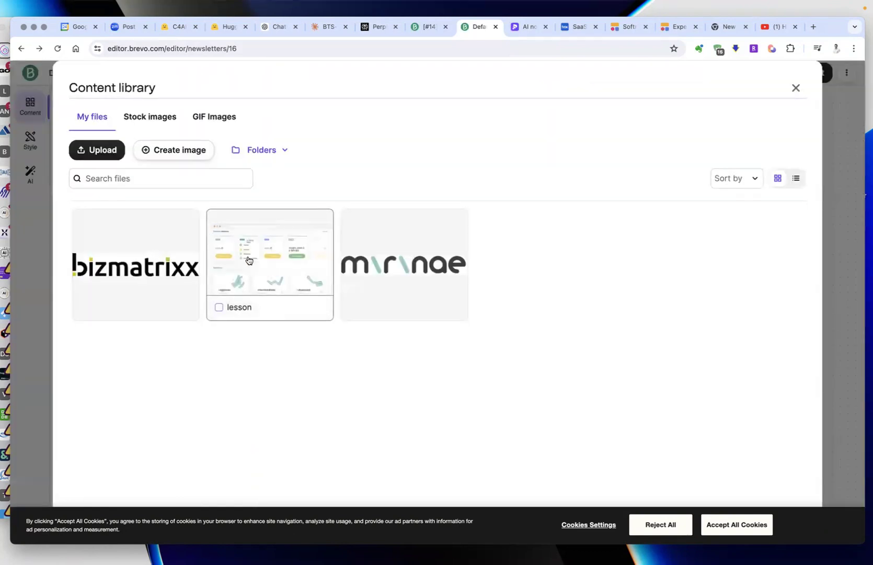
pyautogui.click(249, 261)
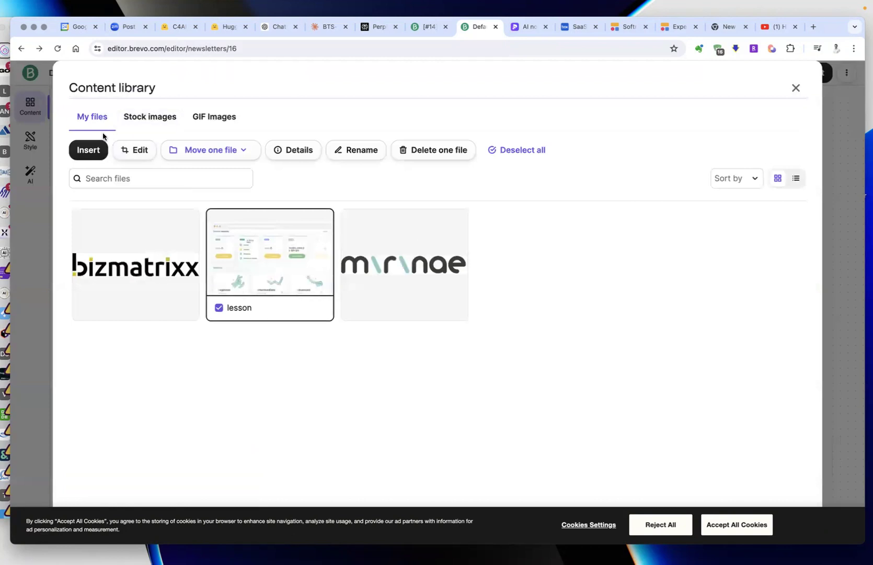
pyautogui.click(90, 151)
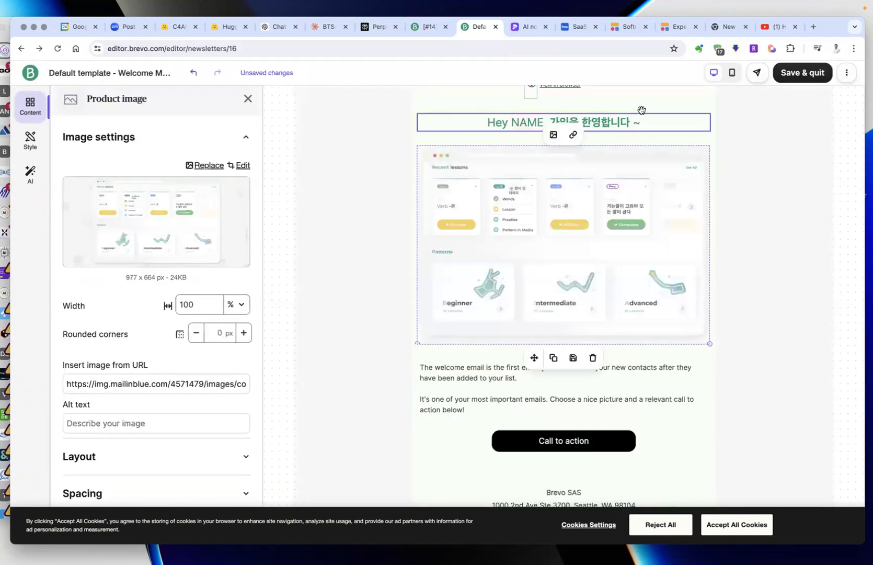
# Open the AI assistant for the "Call to action" button's text and delete the button from the email.
pyautogui.scroll(-3, 614, 250)
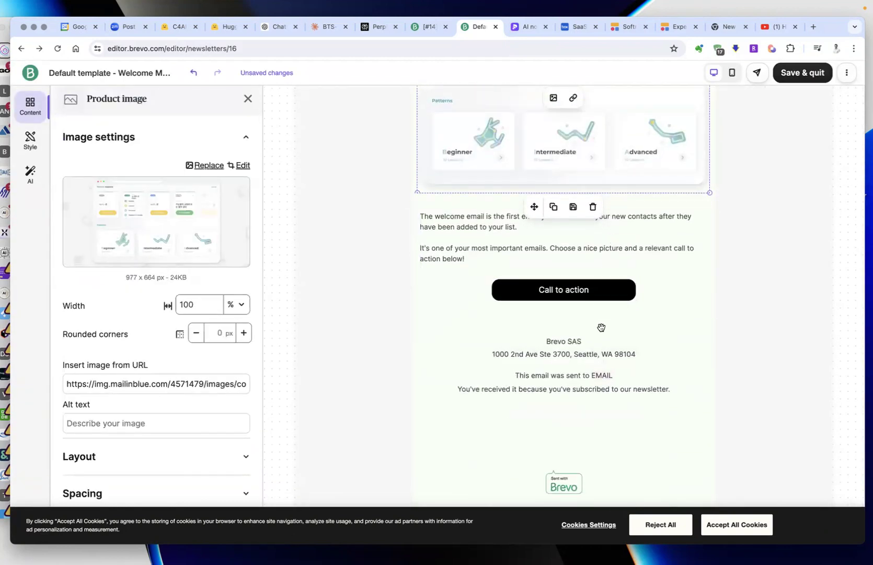
pyautogui.click(568, 292)
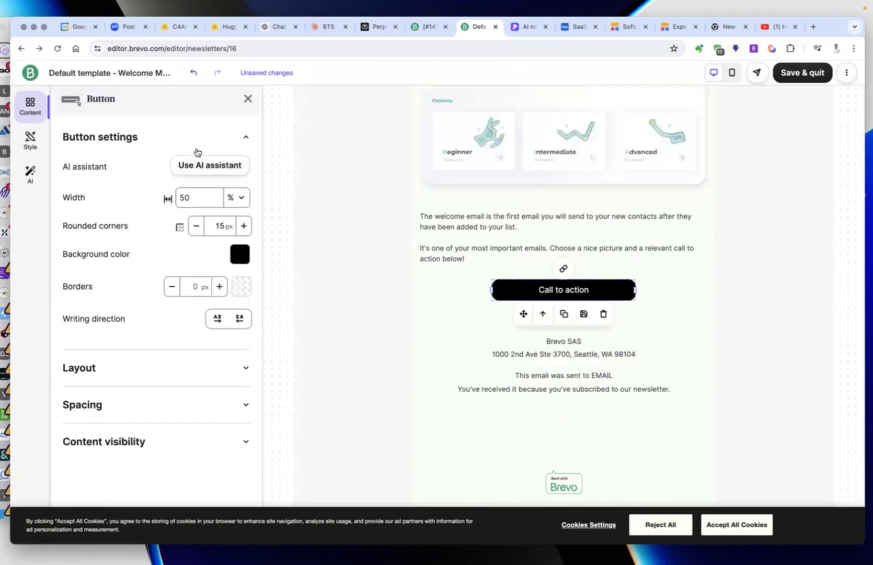
pyautogui.click(205, 171)
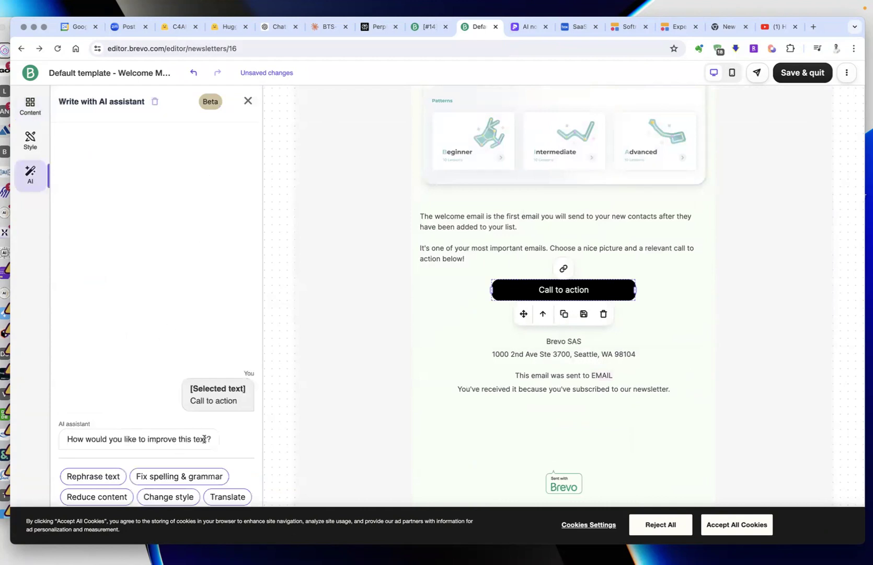
pyautogui.moveTo(204, 439); pyautogui.dragTo(30, 436)
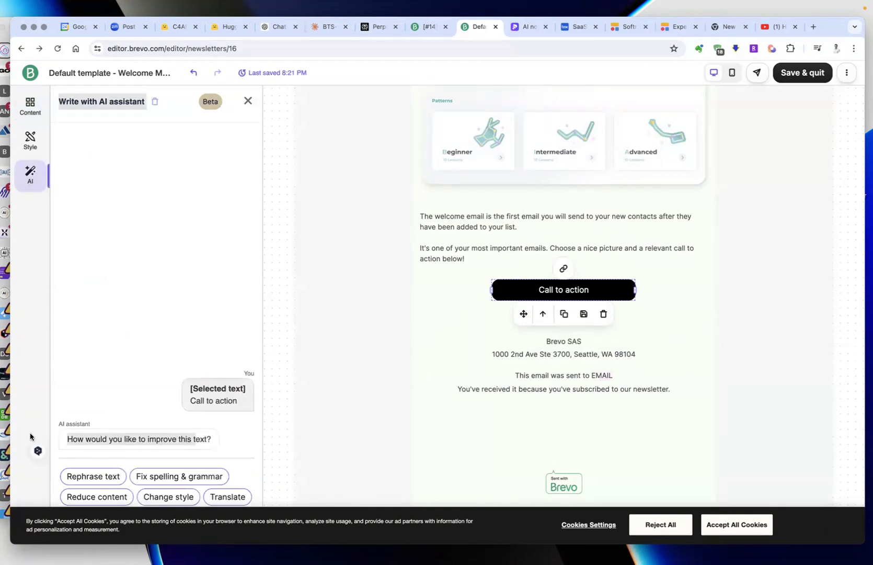
pyautogui.click(123, 132)
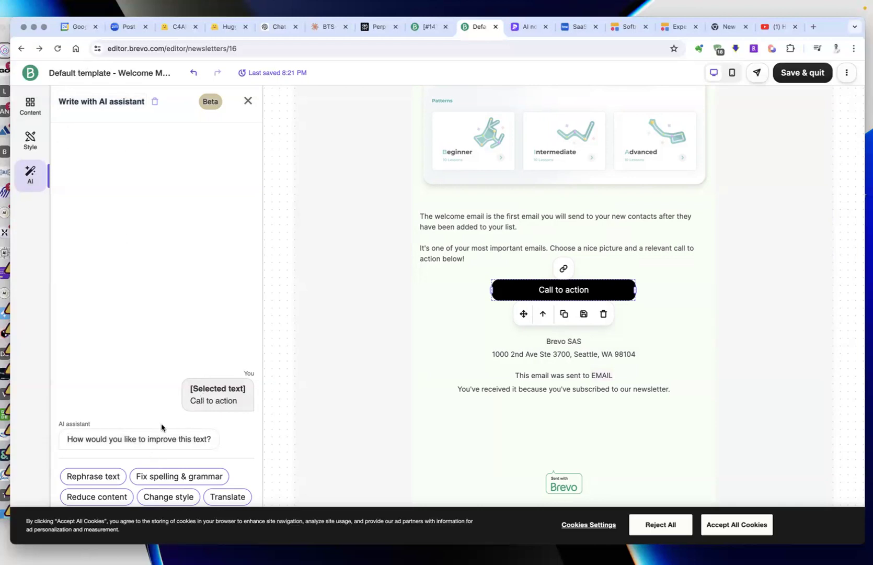
pyautogui.moveTo(140, 439); pyautogui.dragTo(42, 434)
pyautogui.press('Delete')
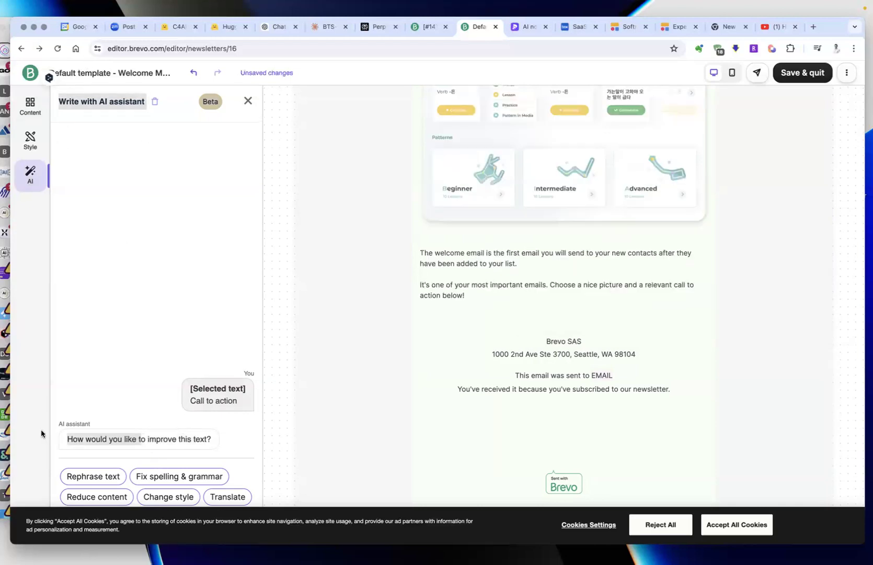
# Request a style change from the AI assistant and close the assistant without choosing a tone.
pyautogui.click(91, 439)
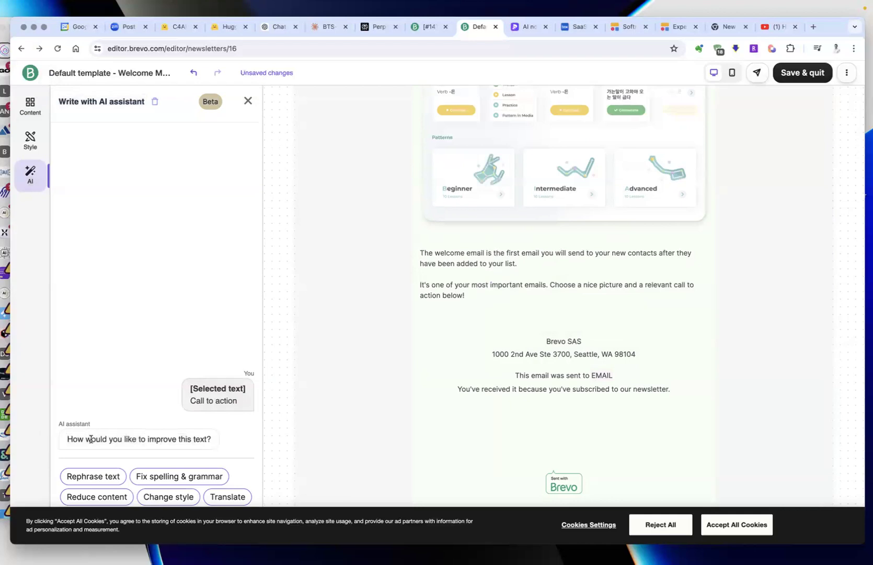
pyautogui.moveTo(211, 439); pyautogui.dragTo(58, 435)
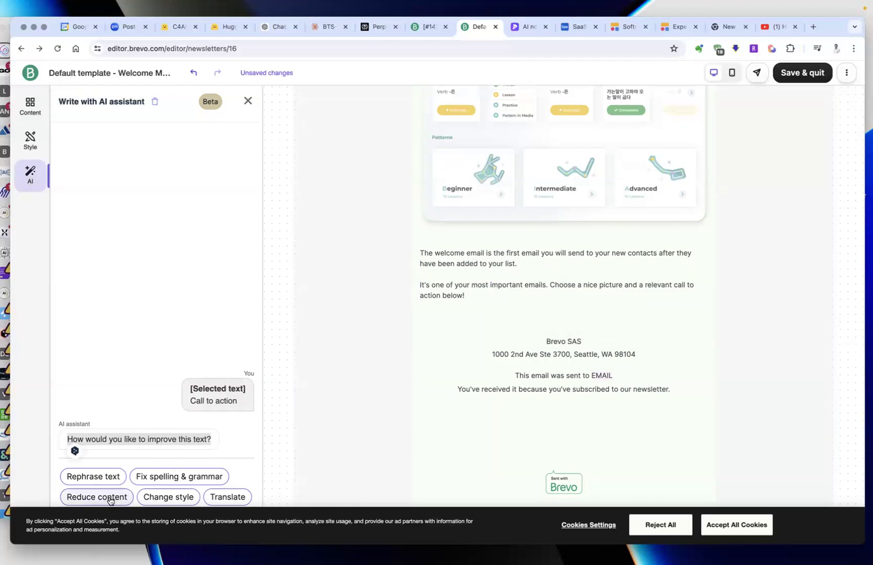
pyautogui.click(168, 497)
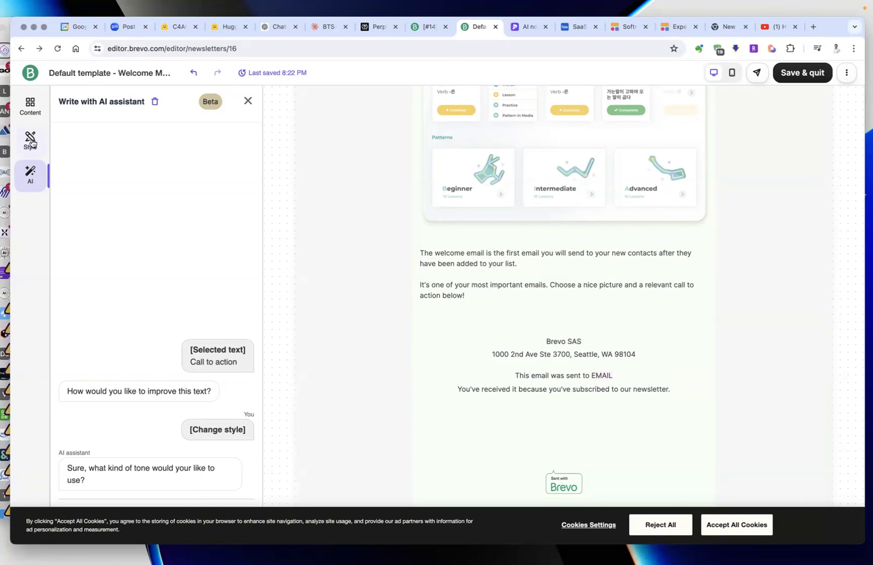
pyautogui.click(248, 101)
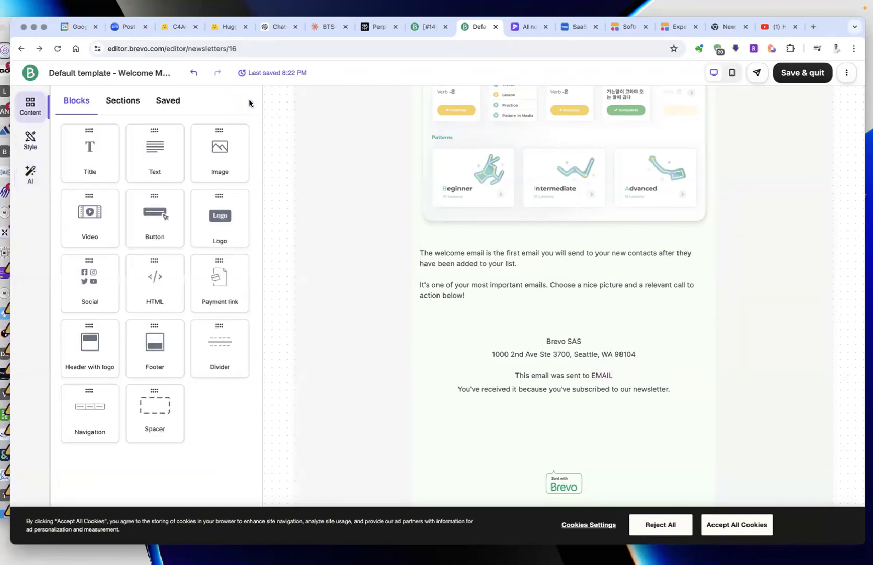
pyautogui.moveTo(163, 226); pyautogui.dragTo(493, 327)
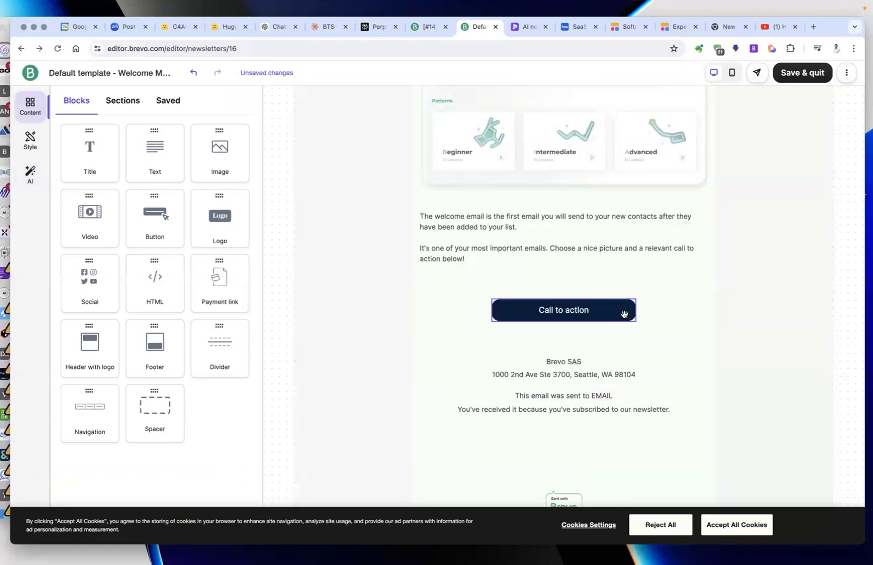
pyautogui.click(579, 315)
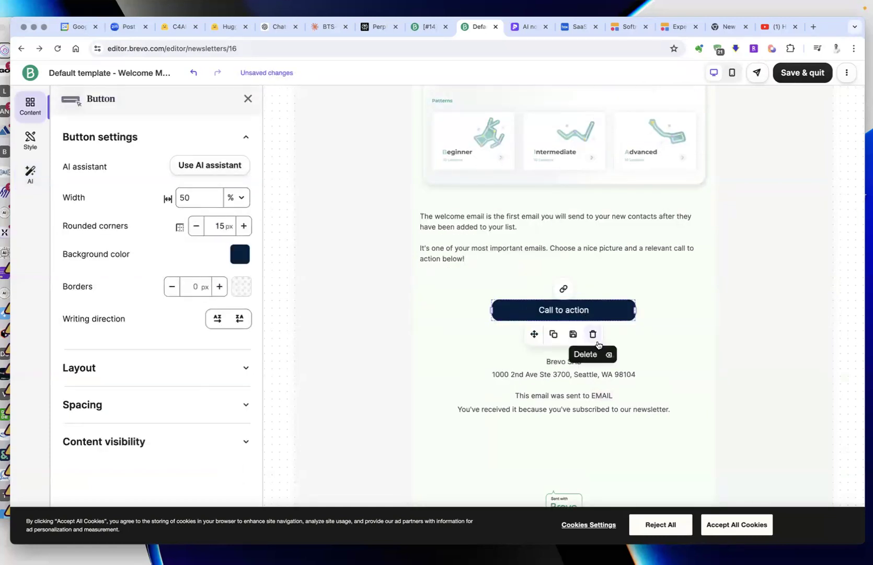
pyautogui.click(597, 334)
# Add a Button block below the welcome text and set its block alignment to center.
pyautogui.moveTo(164, 225); pyautogui.dragTo(570, 313)
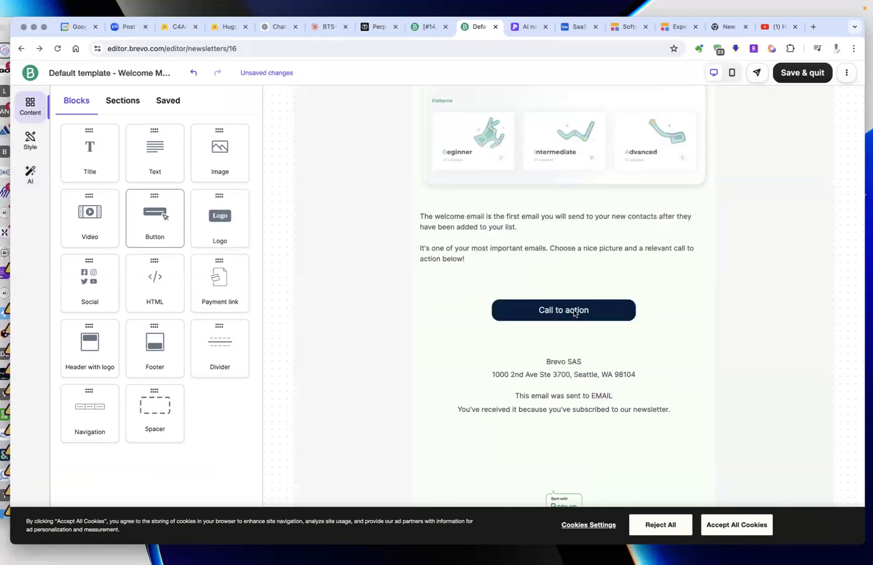
pyautogui.click(558, 303)
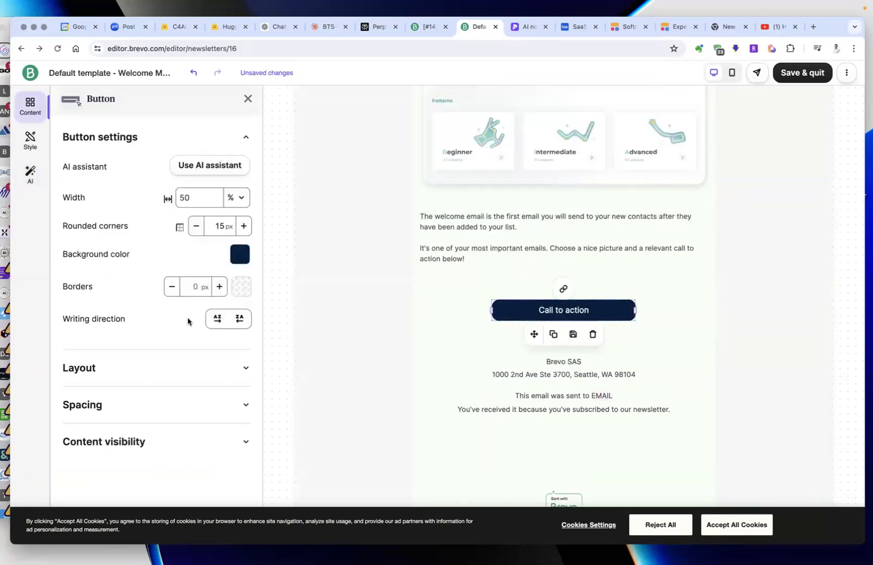
pyautogui.click(92, 375)
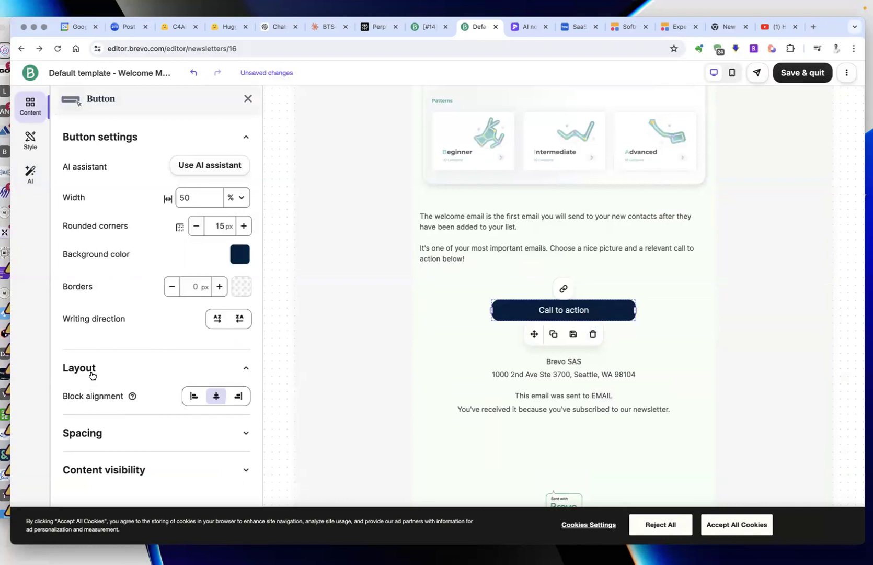
pyautogui.click(194, 397)
pyautogui.click(216, 397)
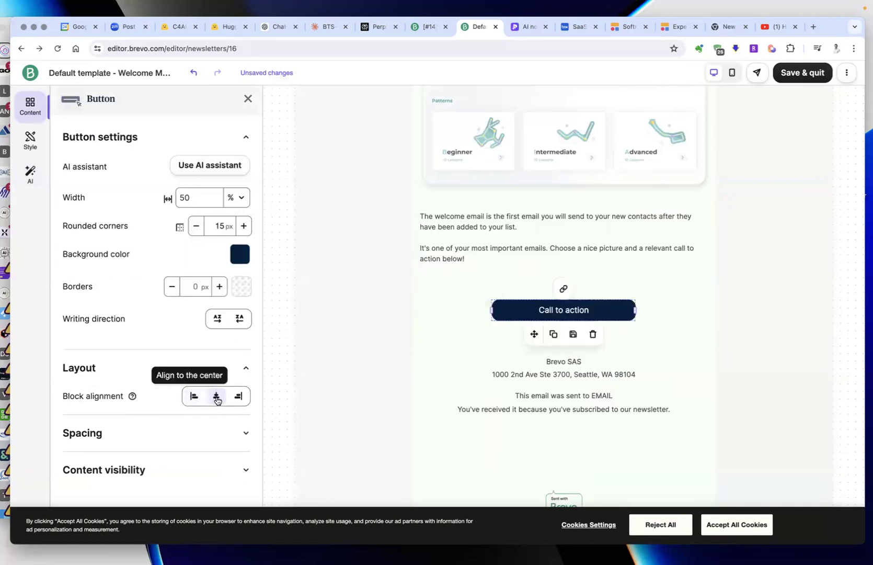
# Reduce the new button's top padding to 4 px.
pyautogui.click(134, 431)
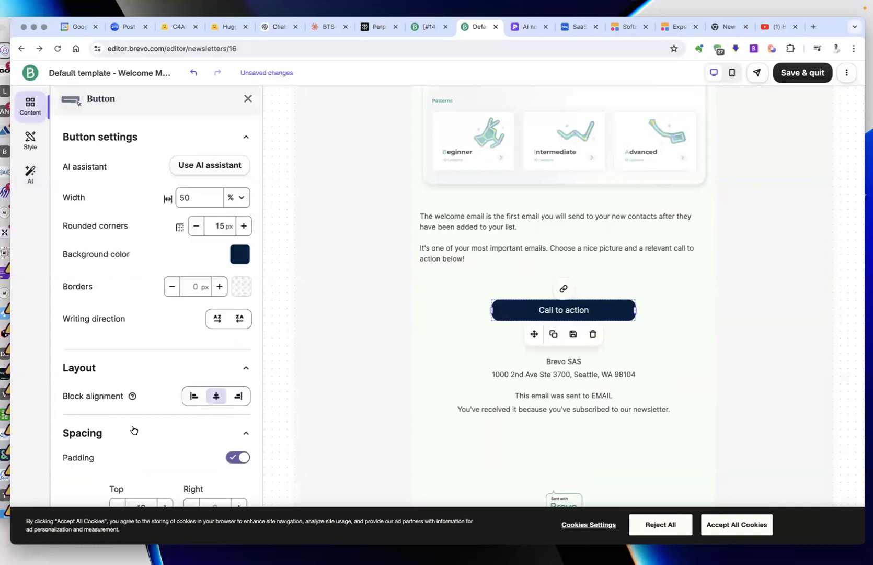
pyautogui.scroll(-5, 133, 460)
pyautogui.click(118, 361)
pyautogui.click(117, 360)
pyautogui.click(117, 361)
pyautogui.click(117, 360)
pyautogui.click(117, 361)
pyautogui.click(117, 361)
pyautogui.click(117, 361)
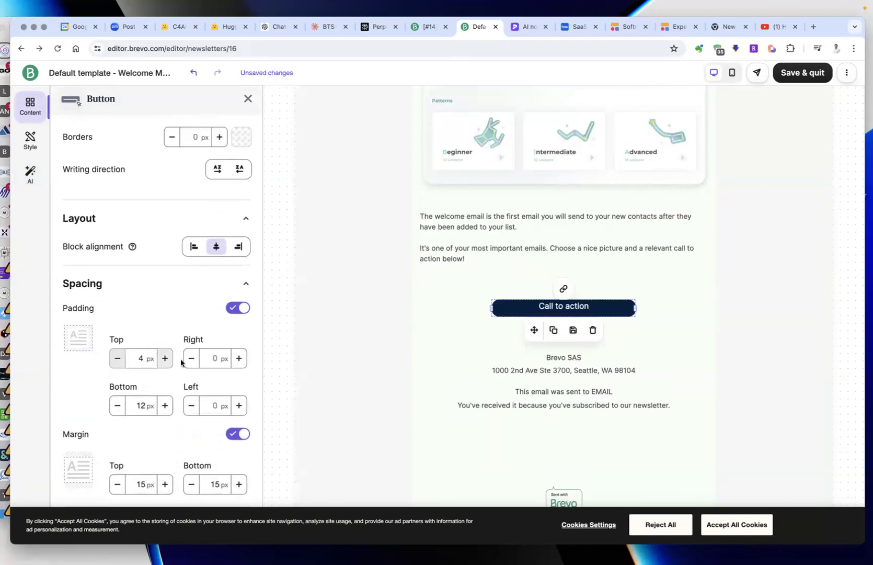
# Set the "Call to action" button's right padding to 3 px.
pyautogui.click(239, 360)
pyautogui.click(238, 360)
pyautogui.click(238, 360)
pyautogui.click(239, 360)
pyautogui.click(238, 360)
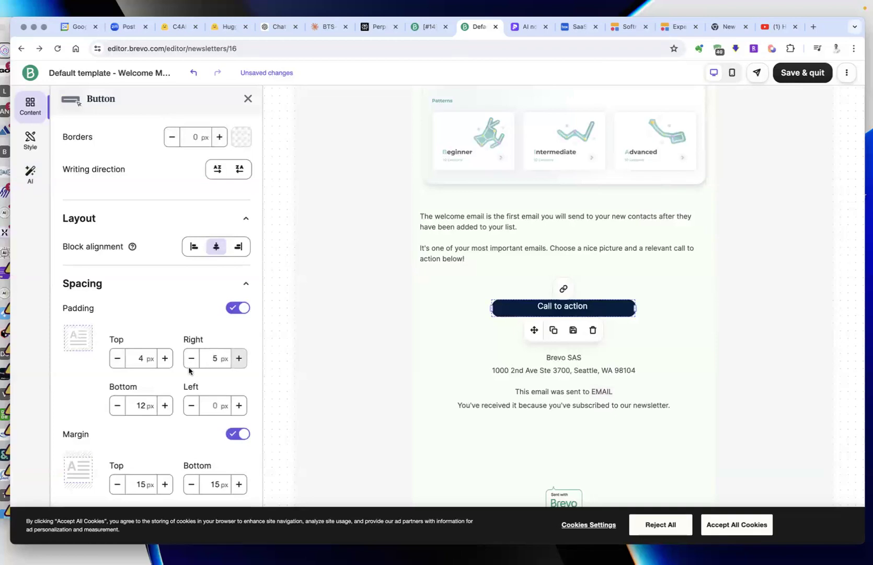
pyautogui.click(191, 361)
pyautogui.click(191, 362)
# Set the "Call to action" button's width to 70%.
pyautogui.scroll(-1, 178, 387)
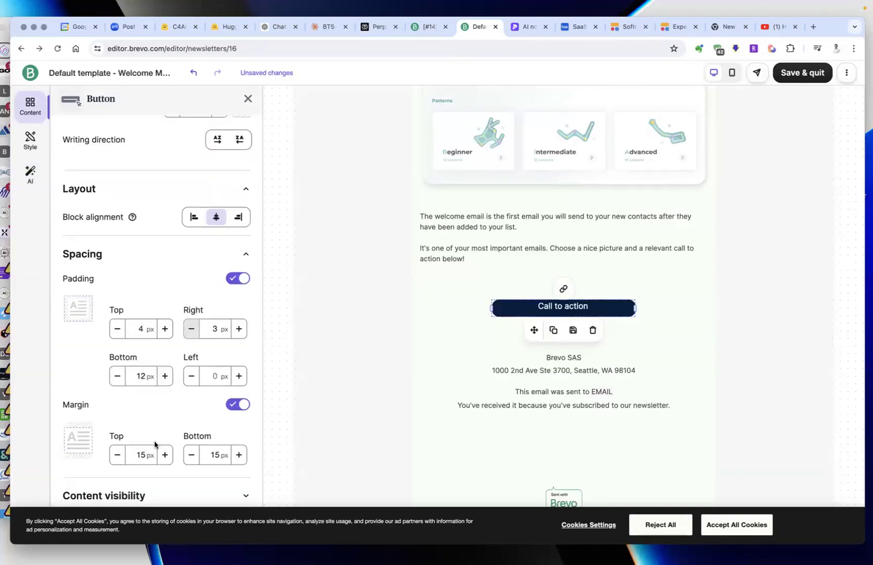
pyautogui.scroll(5, 110, 189)
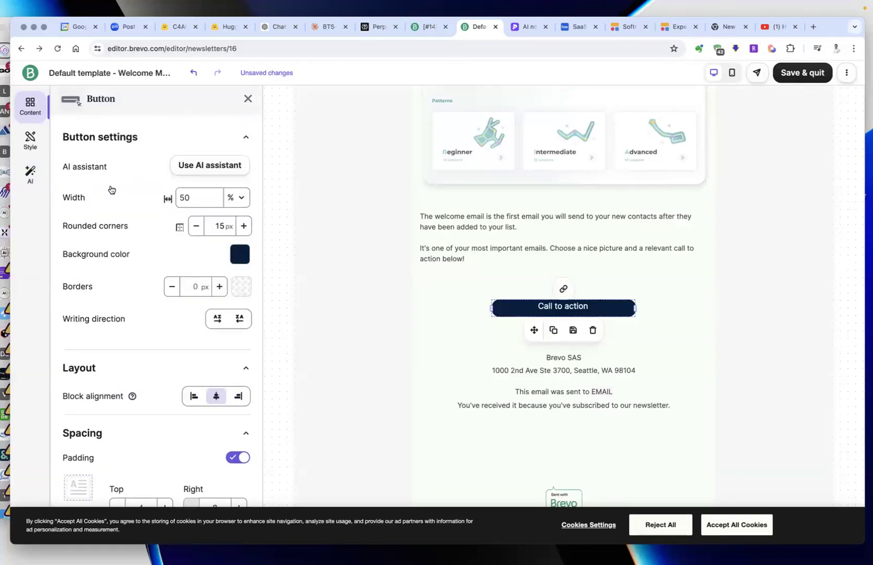
pyautogui.scroll(-1, 222, 235)
pyautogui.scroll(2, 217, 278)
pyautogui.doubleClick(184, 197)
pyautogui.write('70')
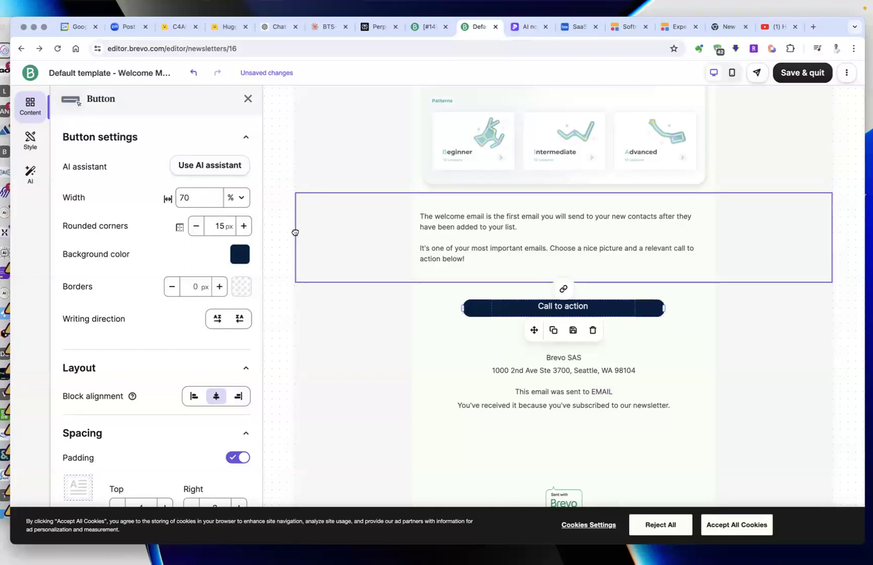
# Replace the whole Seattle address line under "Brevo SAS" in the email footer with the company's Korean street address.
pyautogui.click(296, 269)
pyautogui.scroll(-1, 335, 360)
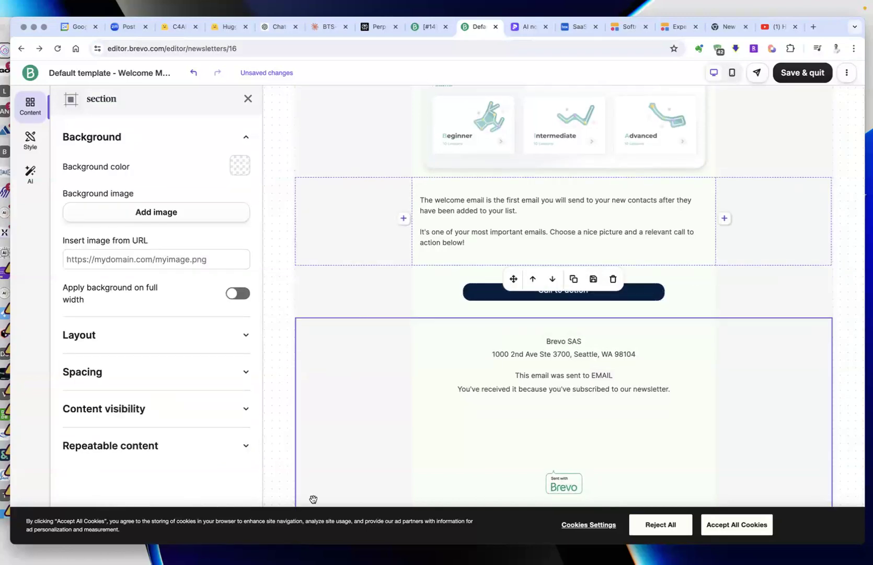
pyautogui.click(554, 356)
pyautogui.click(554, 357)
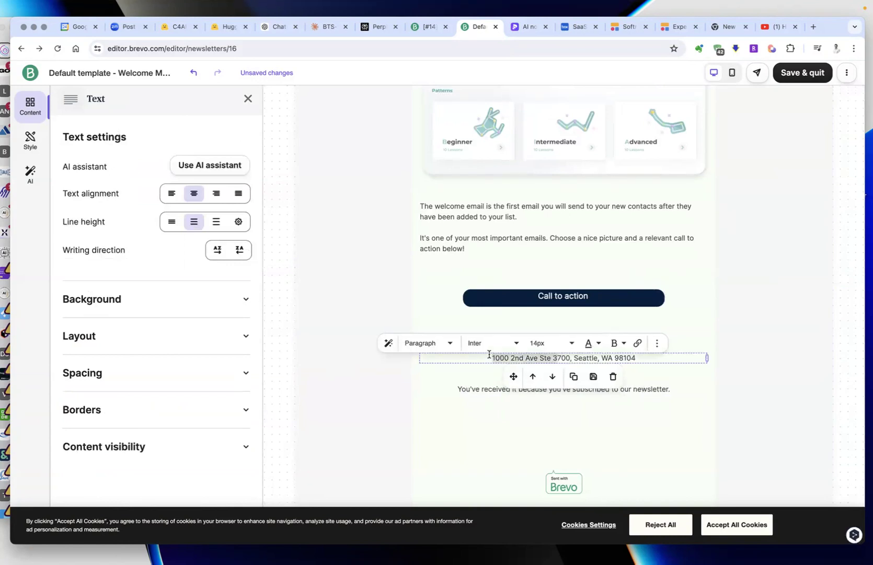
pyautogui.write('서울 중구')
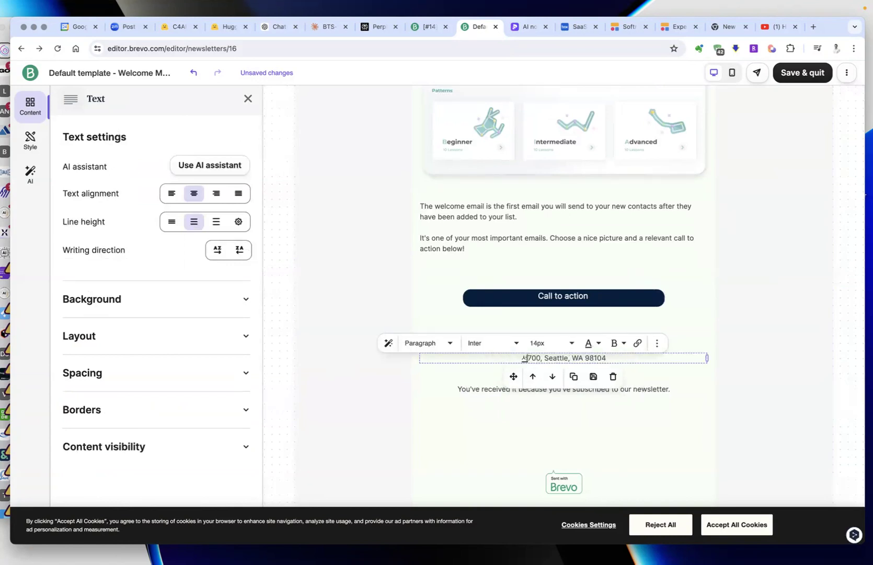
pyautogui.write(' 무교로 32')
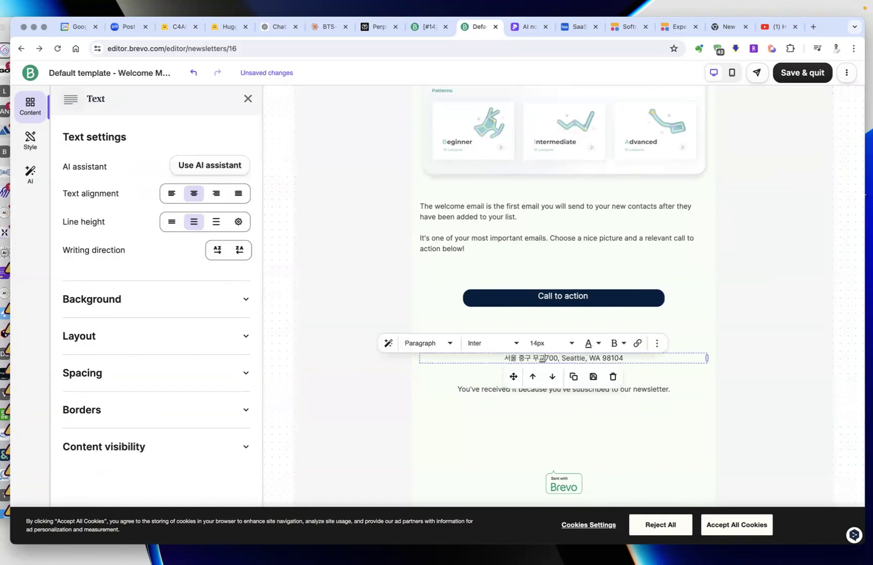
pyautogui.press('Delete')
pyautogui.press('Delete')
pyautogui.press('Delete')
pyautogui.press('Delete')
pyautogui.press('Delete')
pyautogui.press('Delete')
pyautogui.press('Delete')
pyautogui.press('Delete')
pyautogui.press('Delete')
pyautogui.press('Delete')
pyautogui.press('Delete')
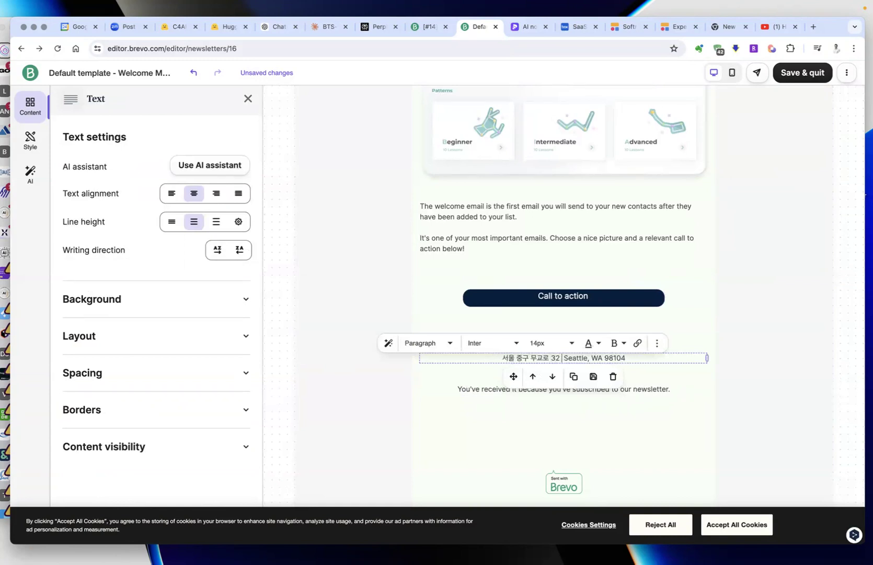
pyautogui.press('Delete')
pyautogui.press('Delete')
pyautogui.press('Delete')
pyautogui.press('Delete')
pyautogui.press('Delete')
pyautogui.press('Delete')
pyautogui.press('Delete')
pyautogui.press('Delete')
pyautogui.press('Delete')
pyautogui.press('Delete')
pyautogui.press('Delete')
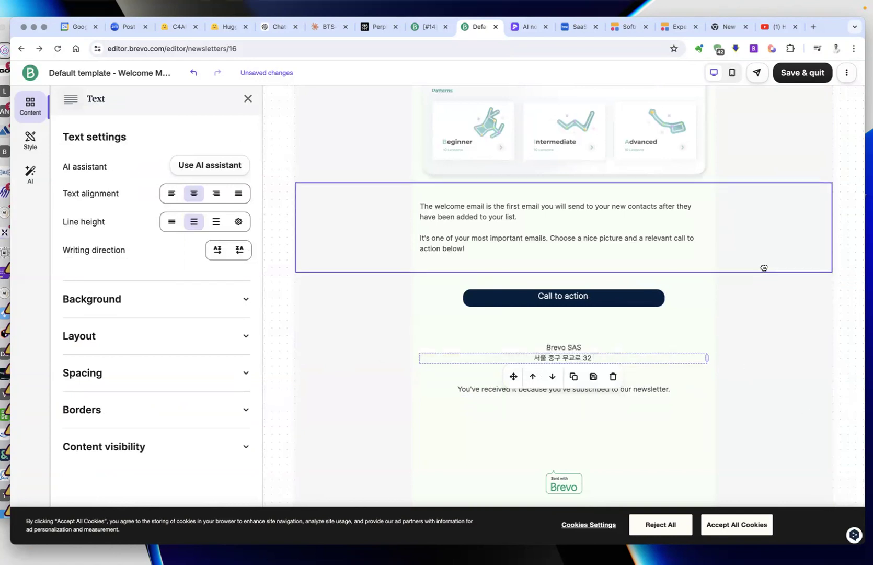
pyautogui.click(762, 269)
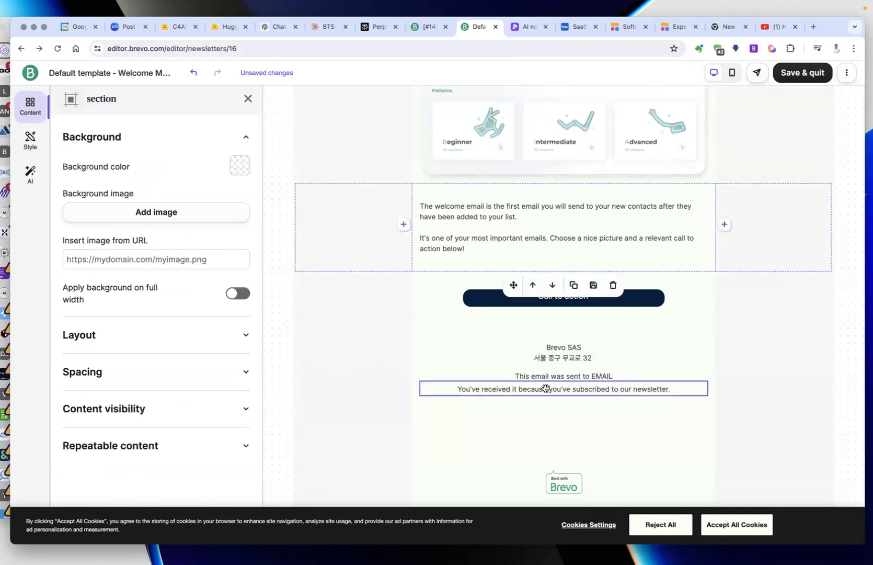
# Save the welcome email template and quit the editor to the template's design overview.
pyautogui.scroll(5, 351, 398)
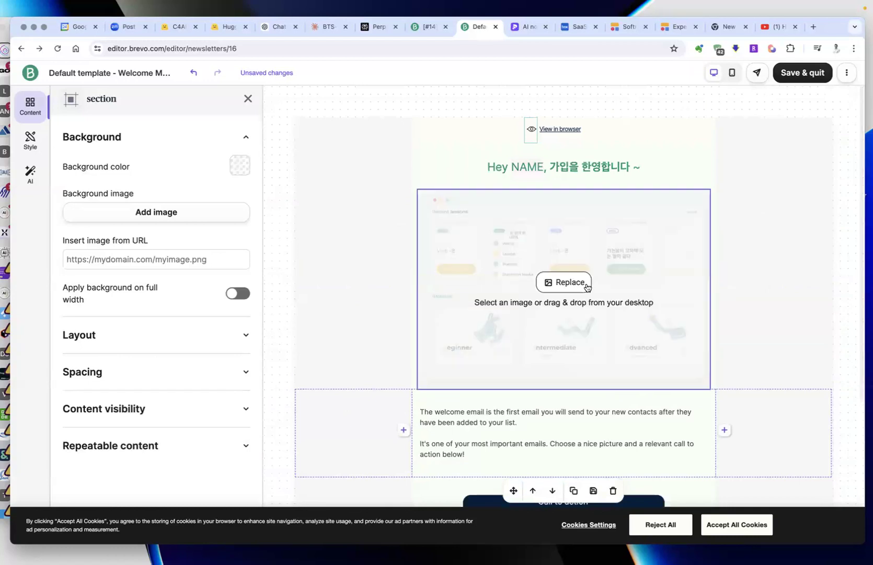
pyautogui.click(799, 80)
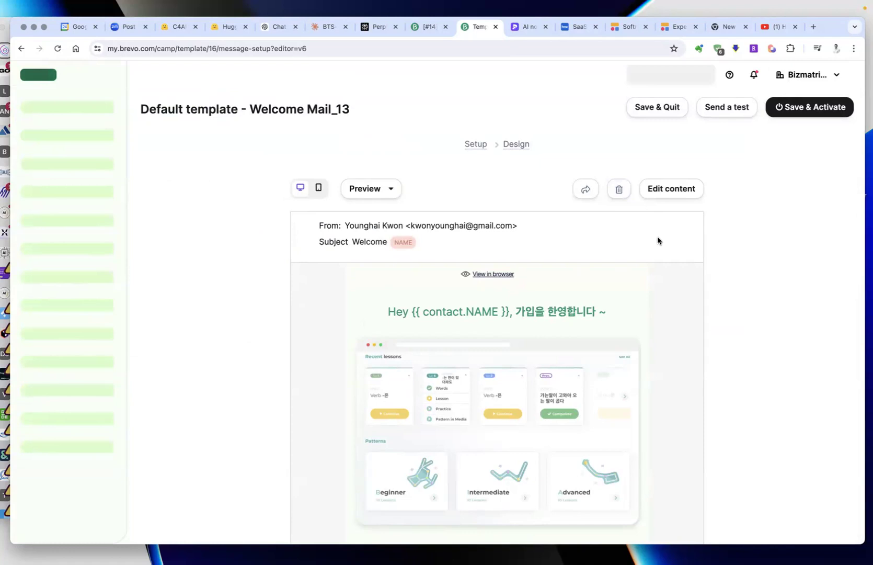
pyautogui.scroll(-2, 574, 322)
pyautogui.scroll(2, 417, 254)
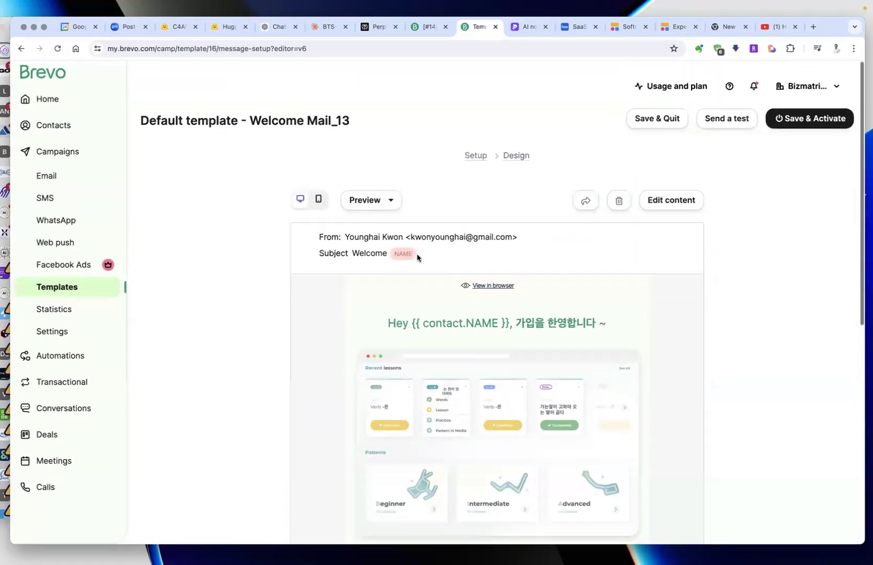
# Look at the template's recipient preview options and its HTML code, closing each view.
pyautogui.click(372, 191)
pyautogui.click(380, 212)
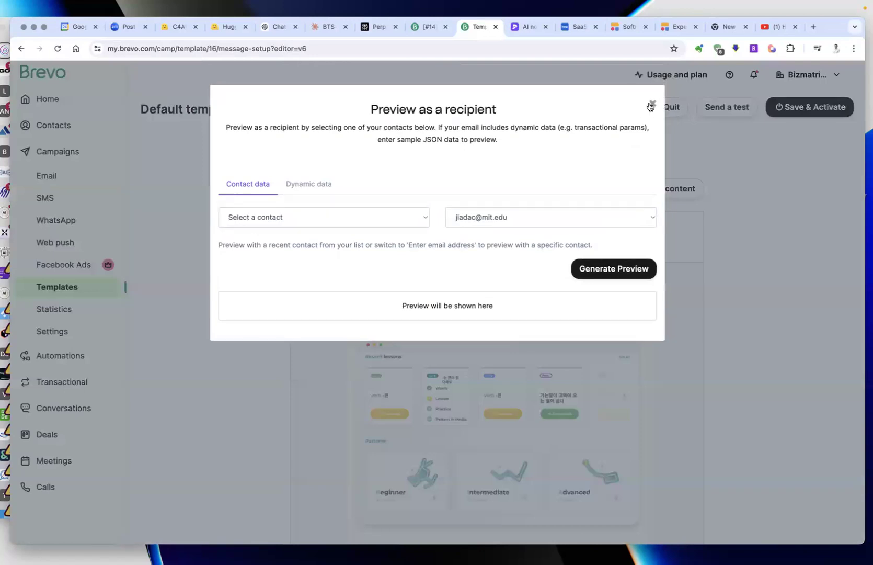
pyautogui.click(652, 104)
pyautogui.click(385, 198)
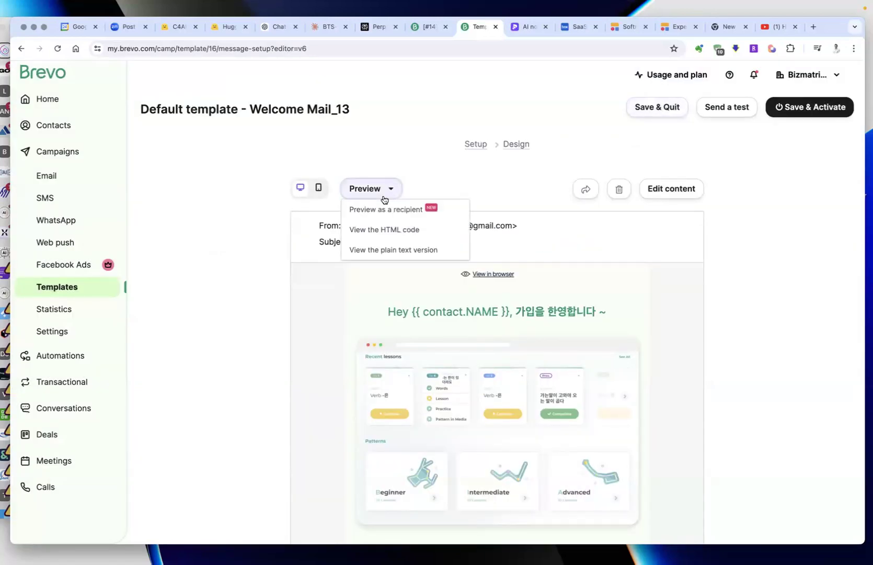
pyautogui.click(380, 233)
pyautogui.click(652, 104)
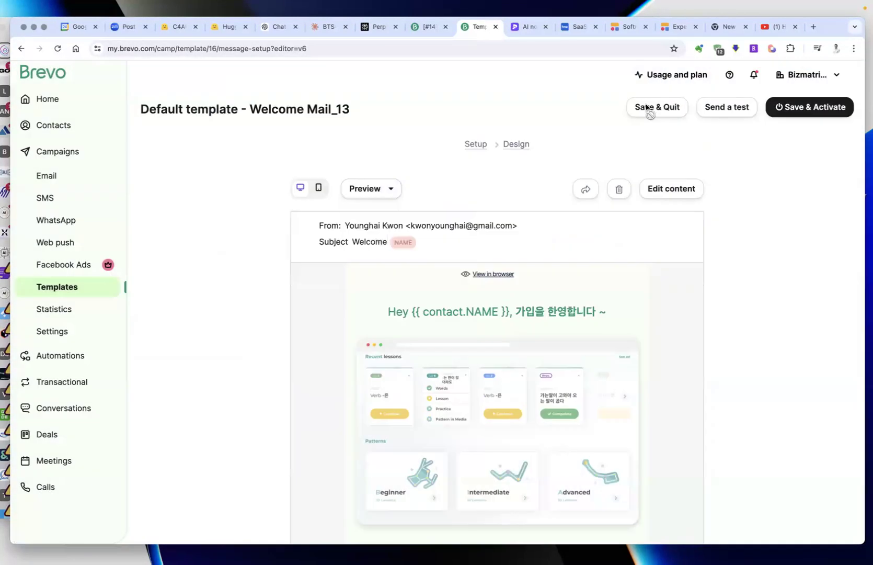
# View the plain text version of the welcome template, then close it.
pyautogui.click(373, 191)
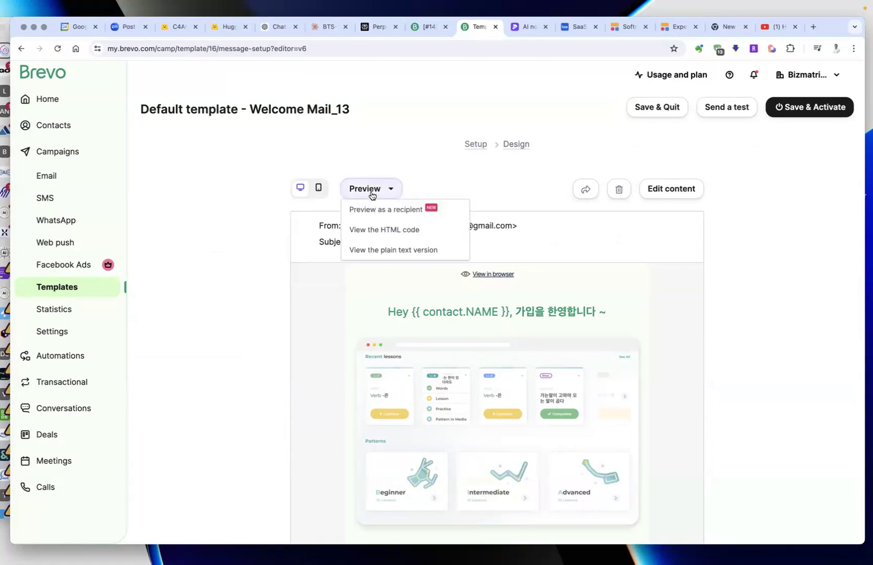
pyautogui.click(379, 249)
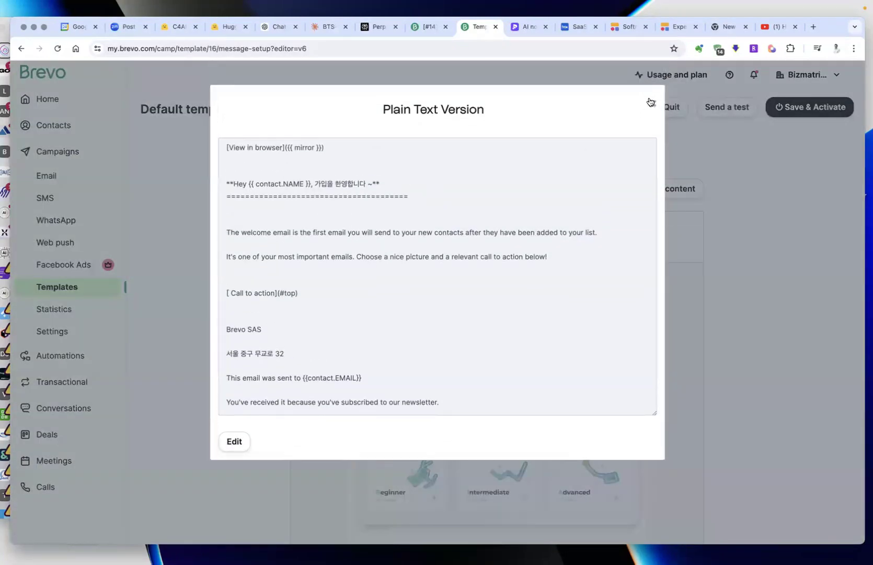
pyautogui.click(650, 102)
pyautogui.scroll(-3, 179, 291)
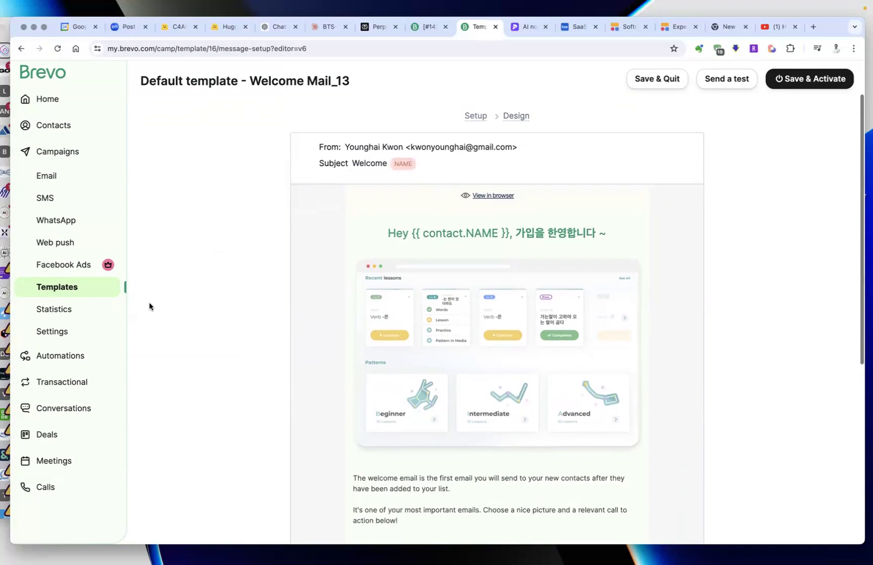
# Examine the campaign statistics, including open, click and unsubscription rates and the email and SMS campaign tables.
pyautogui.click(57, 310)
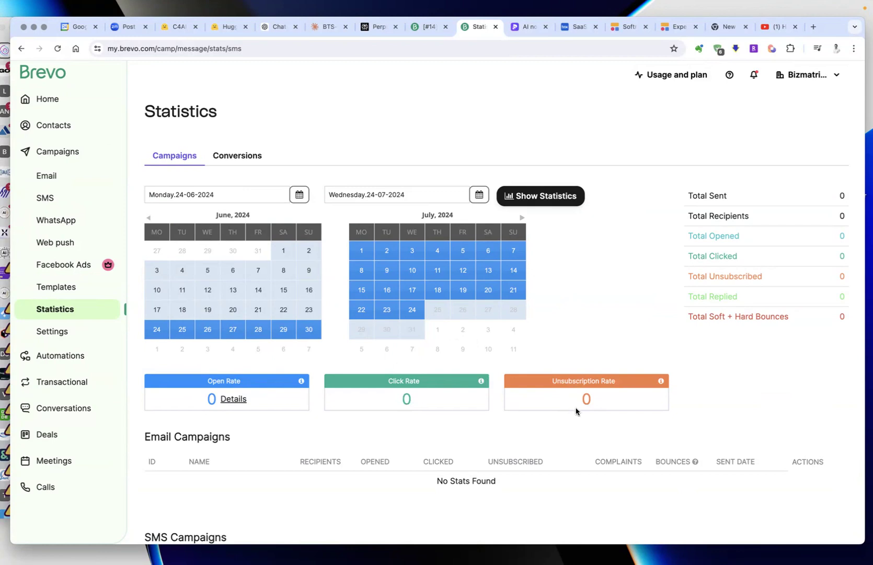
pyautogui.scroll(-1, 591, 414)
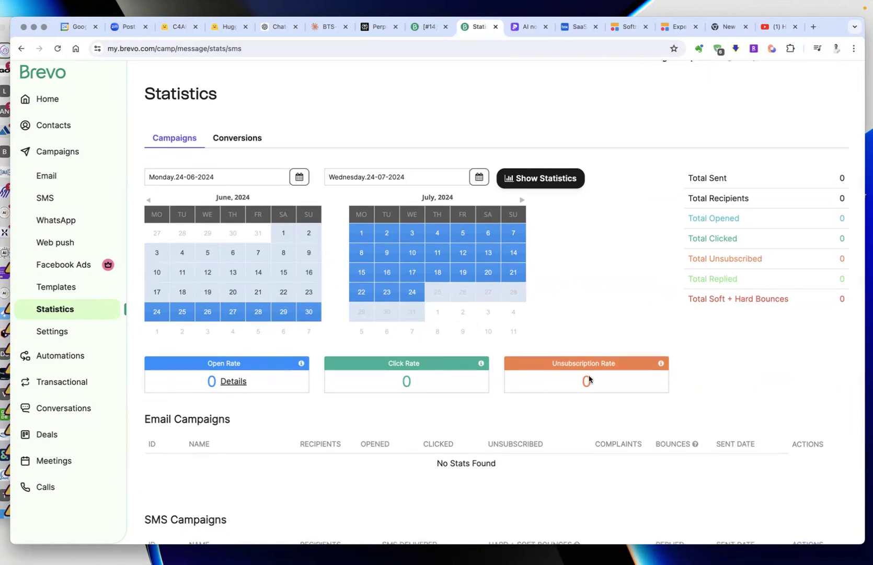
pyautogui.scroll(-1, 565, 402)
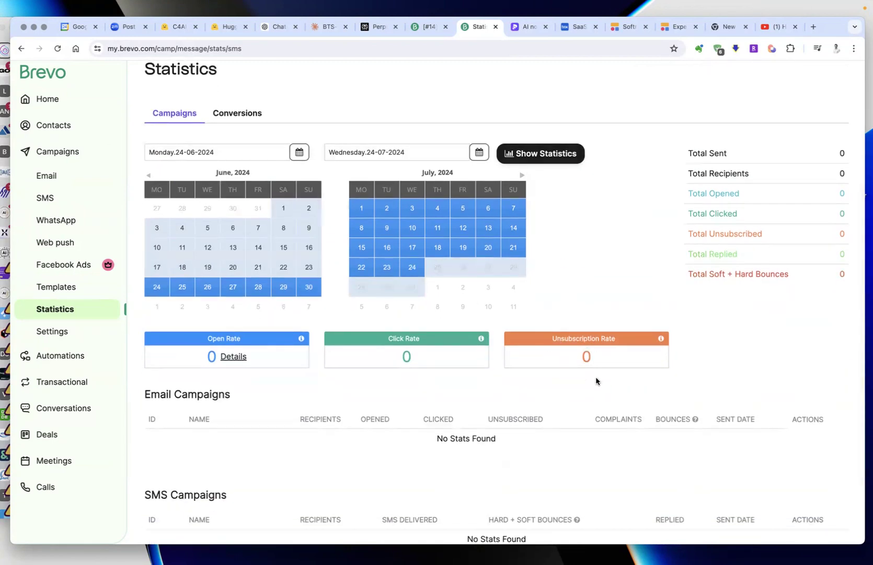
pyautogui.scroll(-3, 596, 381)
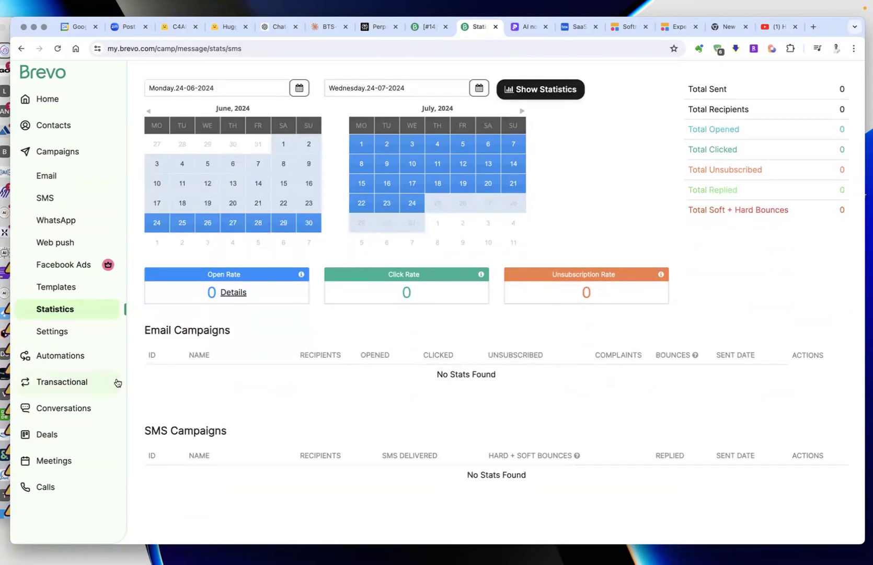
# Open the Welcome Message automation #13 from the list of automations.
pyautogui.click(72, 361)
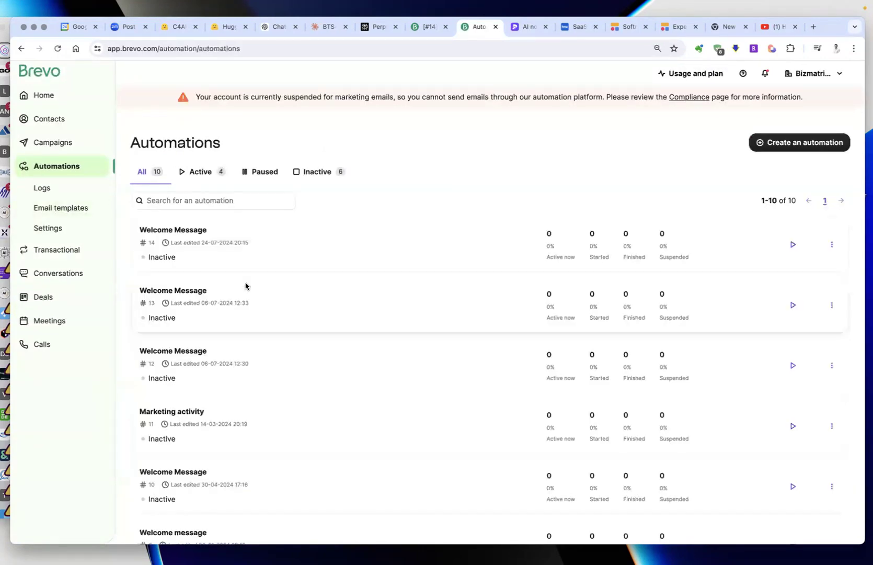
pyautogui.scroll(-3, 246, 286)
pyautogui.scroll(-1, 246, 286)
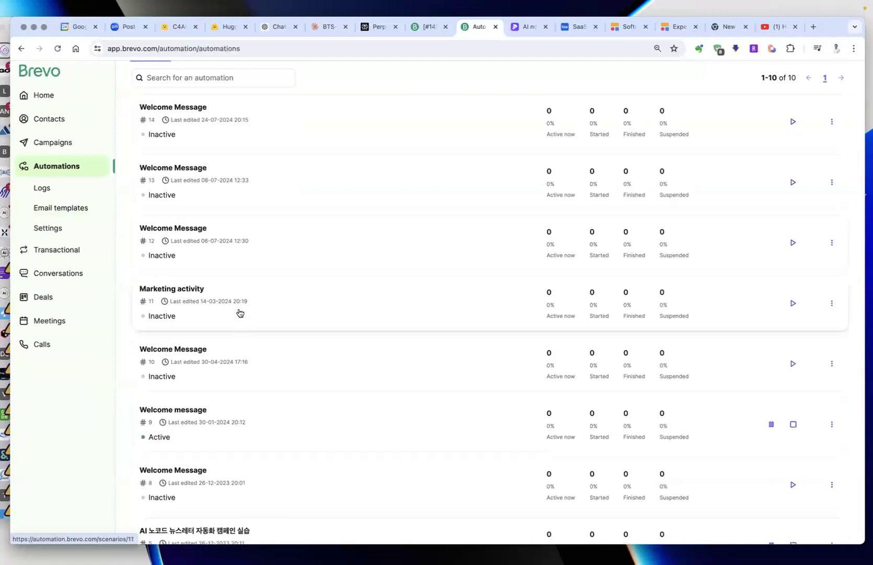
pyautogui.click(194, 173)
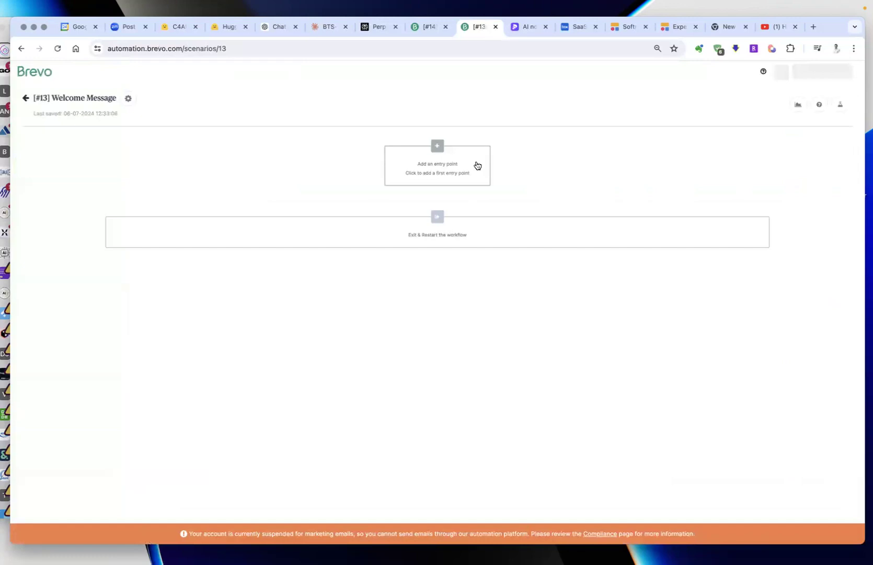
# Examine the Welcome Message workflow from its contact-added entry point through the wait, email and start-workflow steps.
pyautogui.moveTo(451, 273)
pyautogui.moveTo(434, 159)
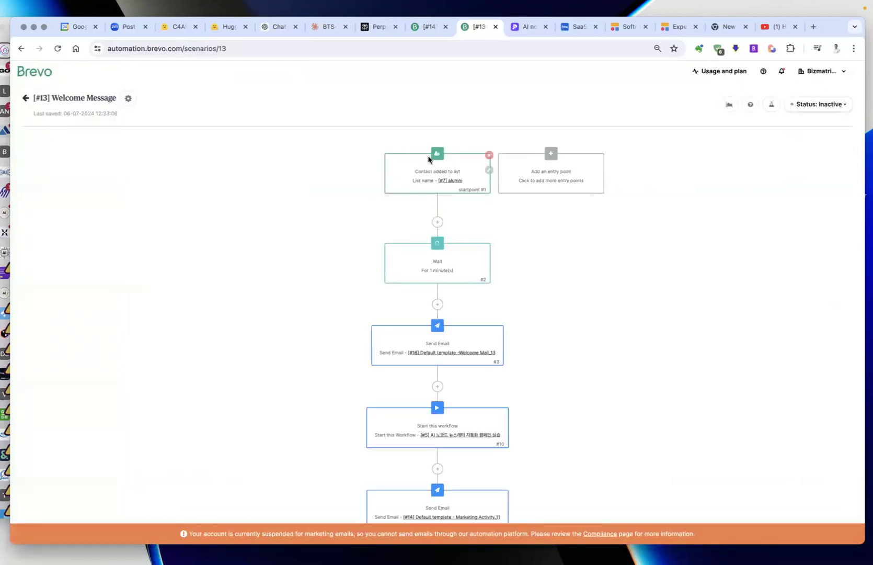
pyautogui.scroll(3, 448, 172)
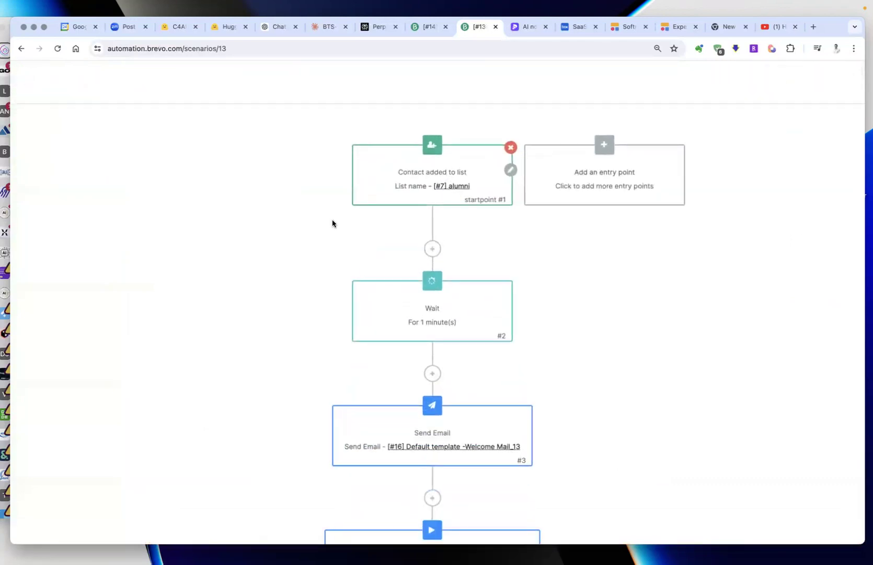
pyautogui.scroll(-1, 410, 174)
pyautogui.moveTo(394, 311)
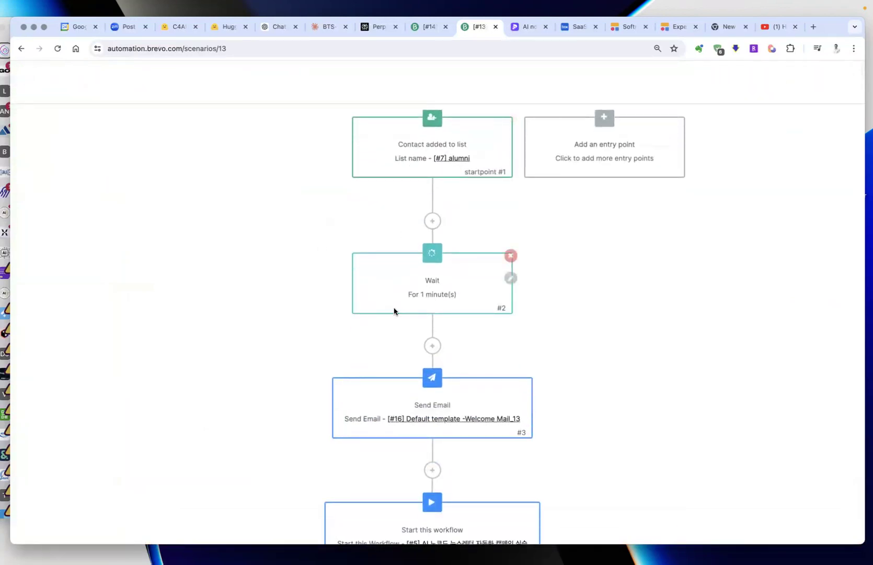
pyautogui.scroll(-5, 439, 296)
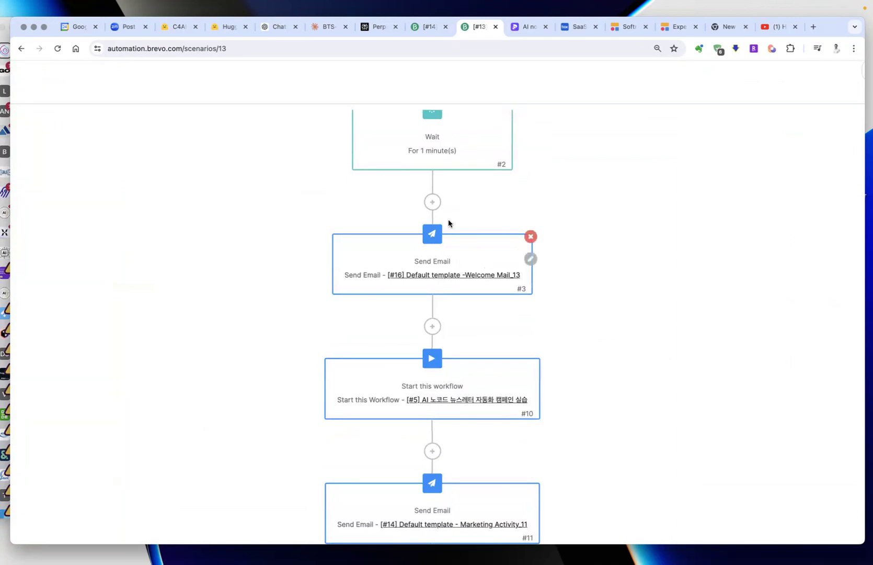
pyautogui.scroll(-3, 482, 261)
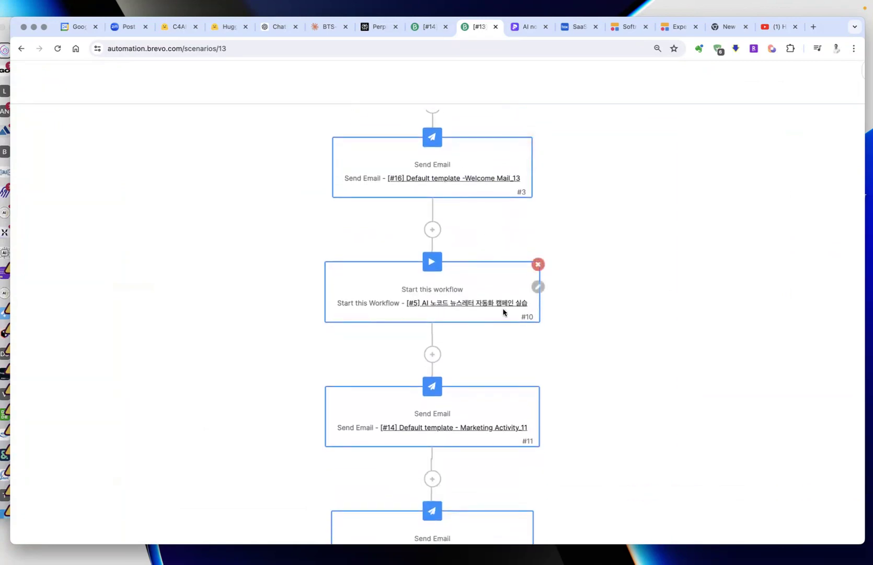
pyautogui.scroll(-1, 461, 304)
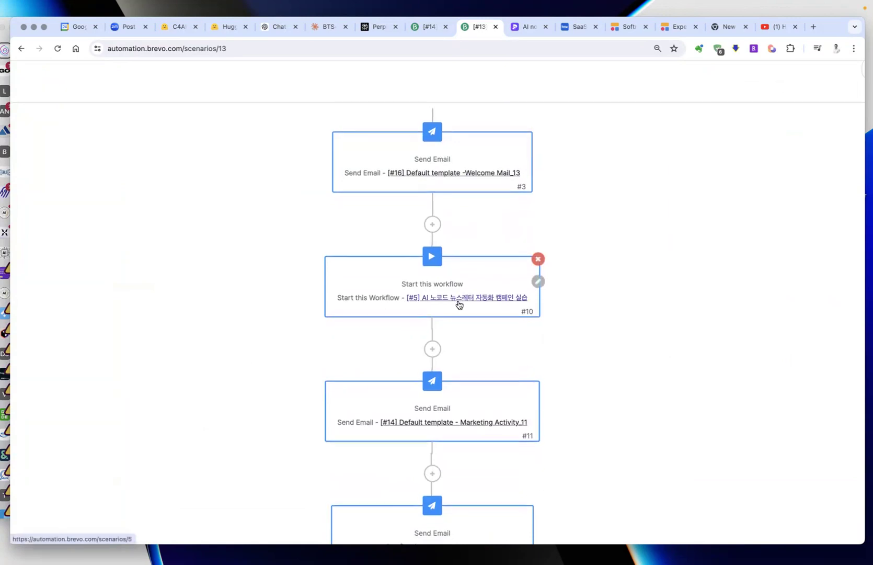
pyautogui.scroll(-2, 471, 390)
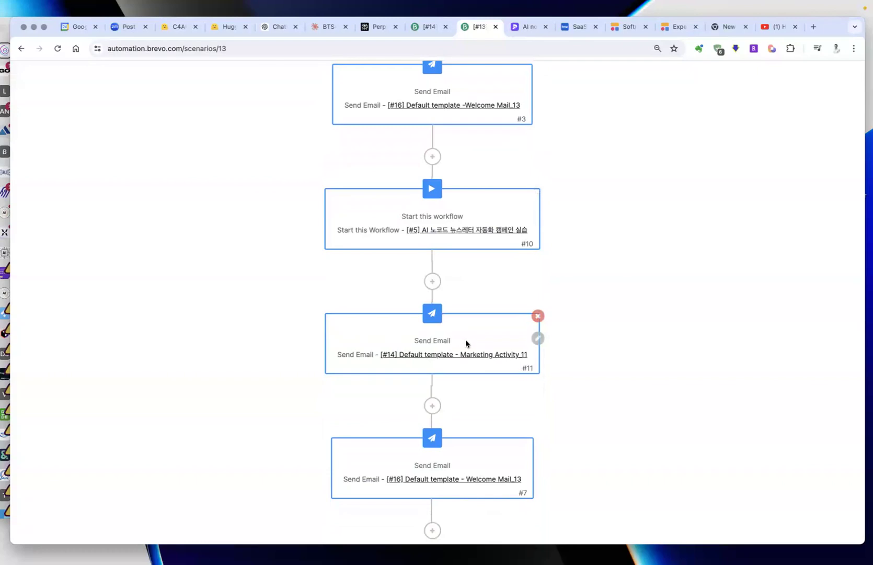
# Try to add a notification step after the Start this workflow step, customized with the event data which triggered the workflow.
pyautogui.click(432, 282)
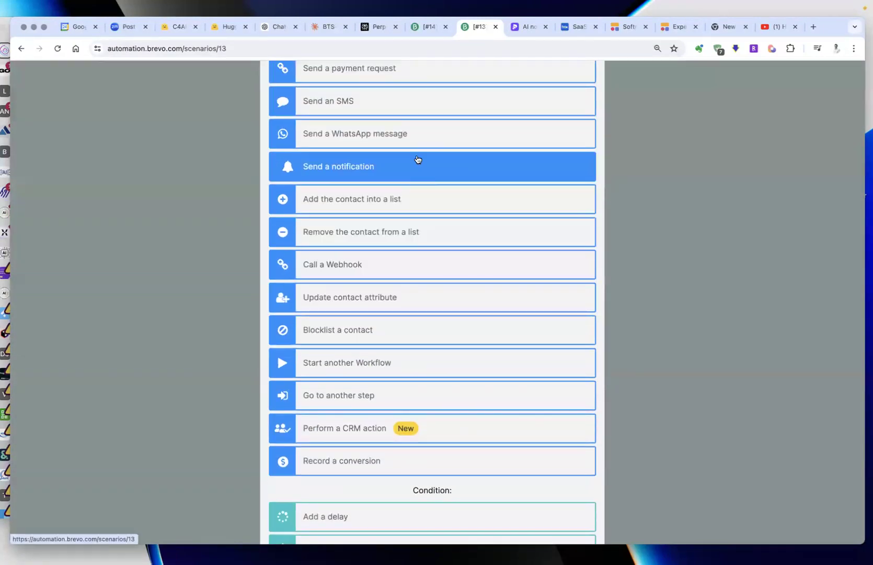
pyautogui.click(417, 159)
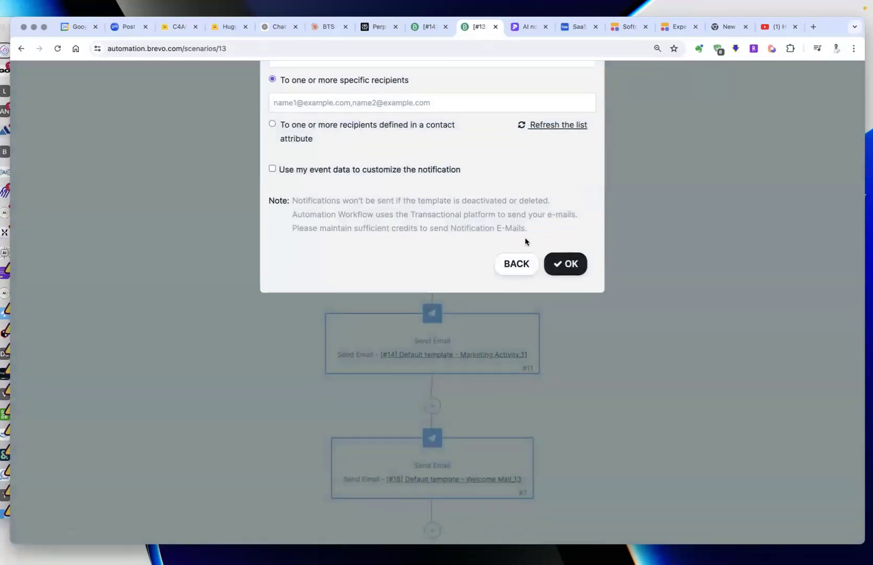
pyautogui.click(393, 105)
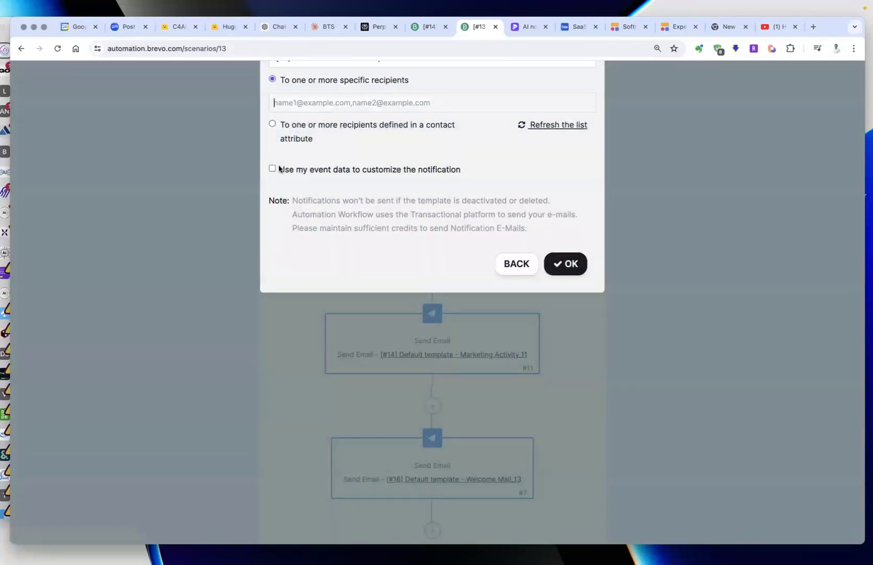
pyautogui.click(280, 169)
pyautogui.click(278, 217)
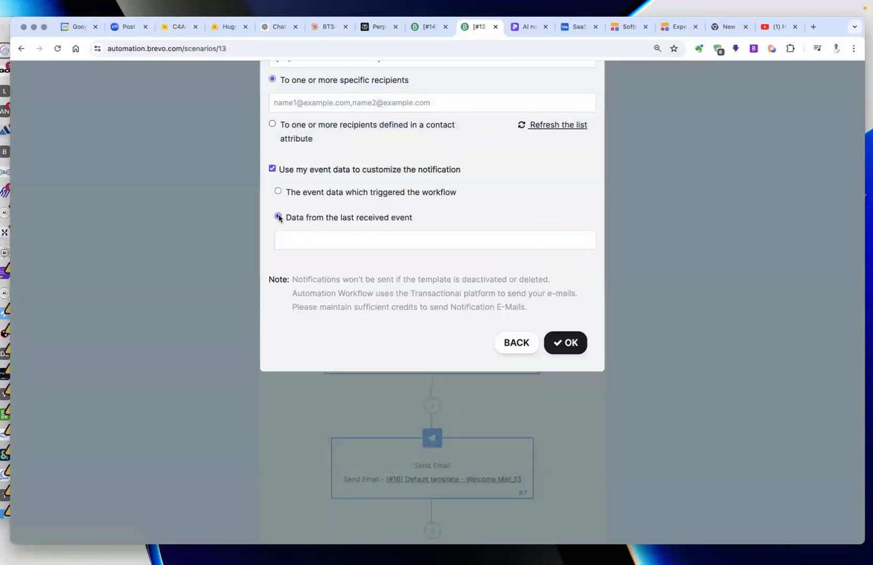
pyautogui.click(278, 191)
pyautogui.click(562, 343)
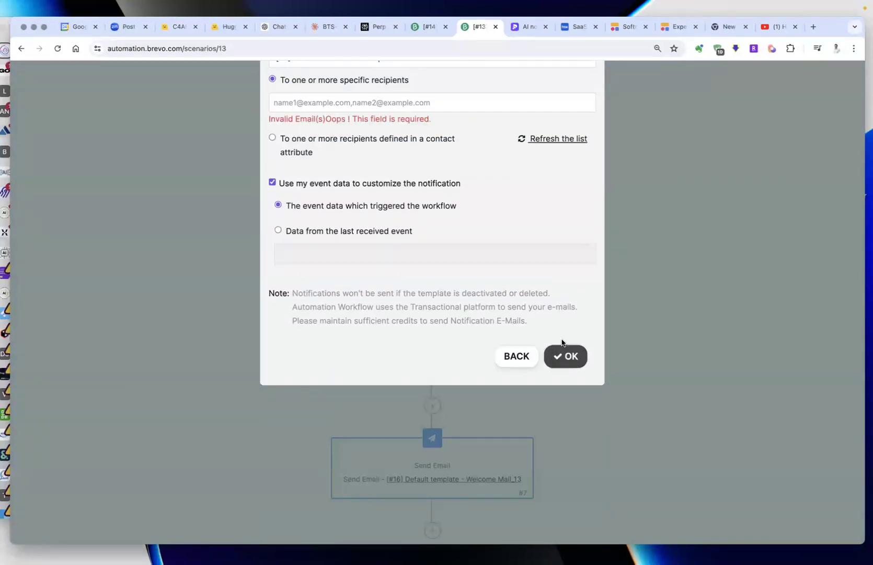
pyautogui.click(419, 99)
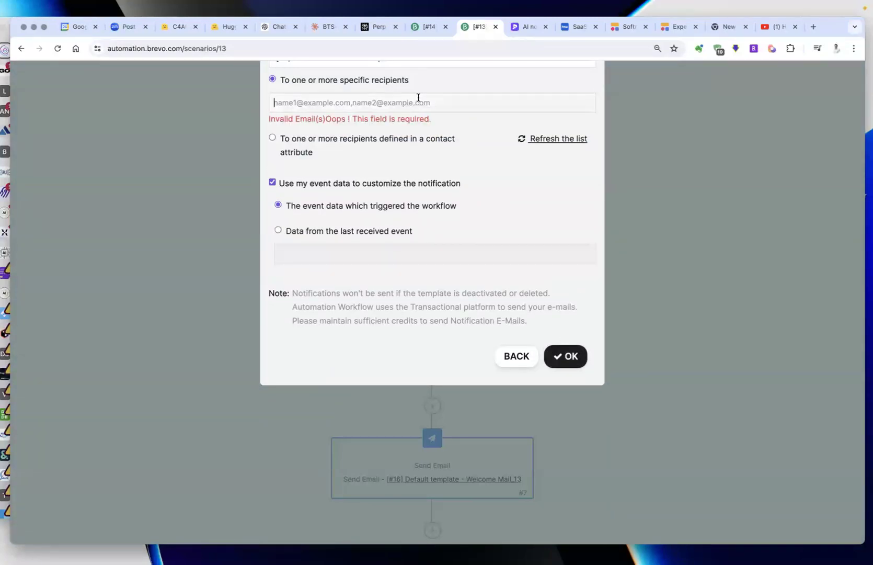
pyautogui.click(516, 356)
# Look through the actions and conditions that can be added after the Start this workflow step, then close the list.
pyautogui.scroll(3, 378, 176)
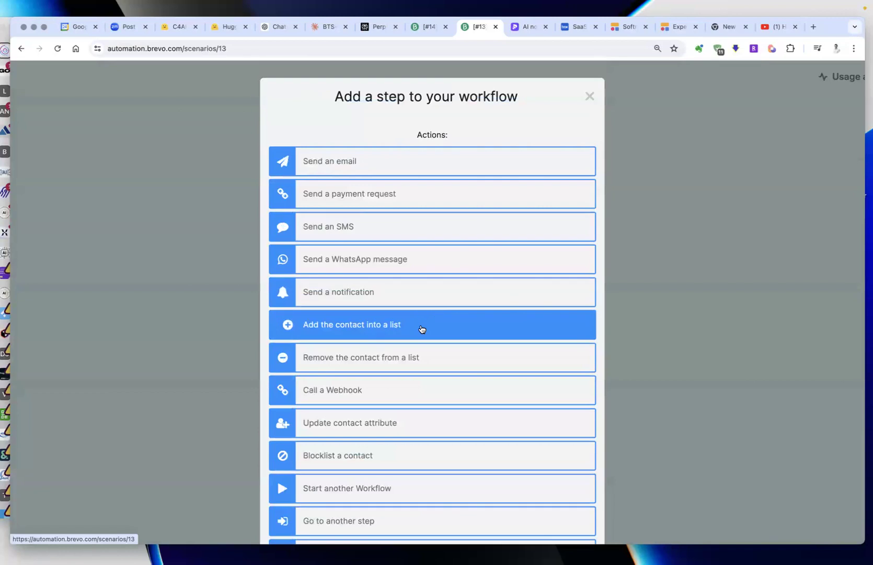
pyautogui.scroll(-1, 421, 329)
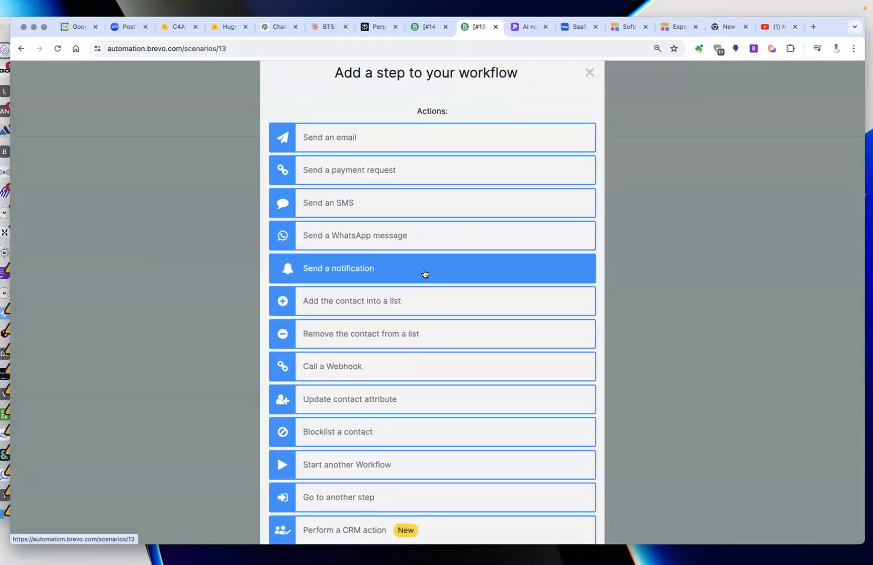
pyautogui.scroll(-1, 425, 299)
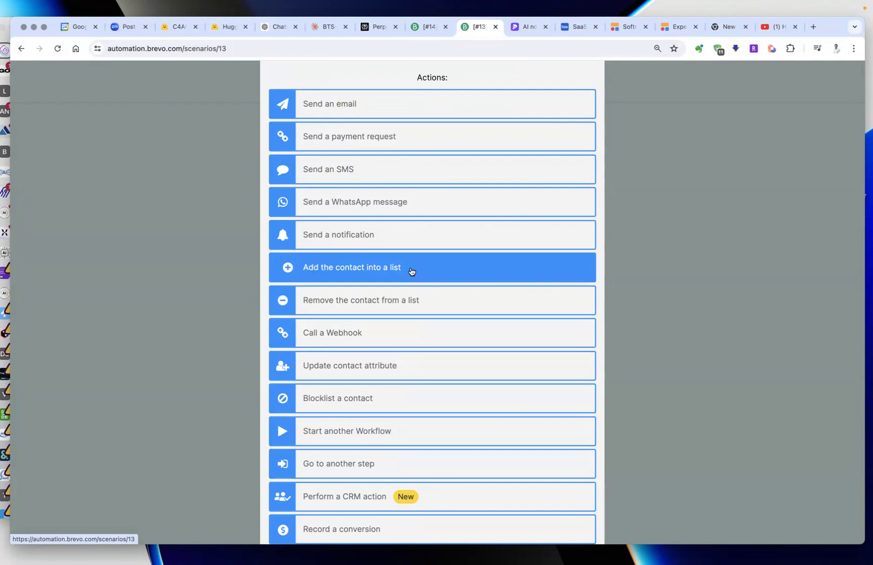
pyautogui.scroll(-1, 412, 271)
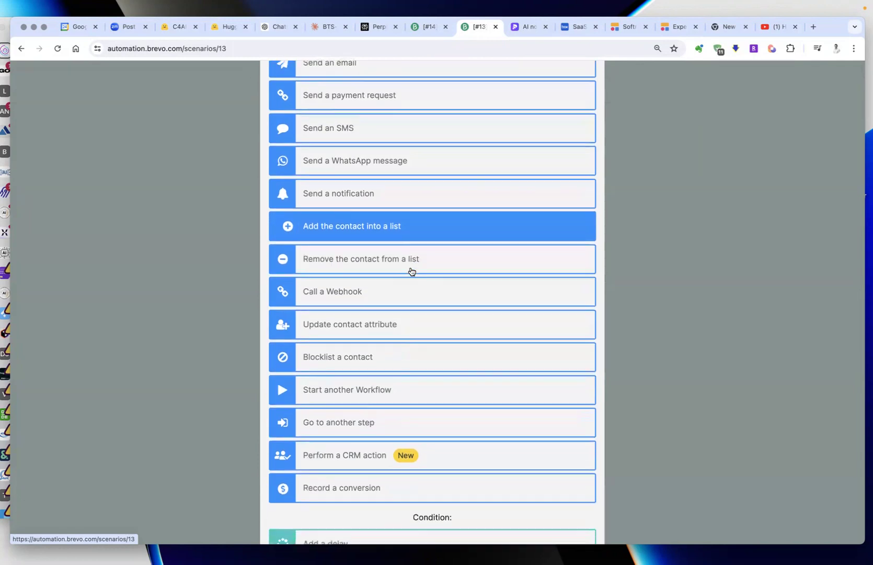
pyautogui.scroll(2, 562, 141)
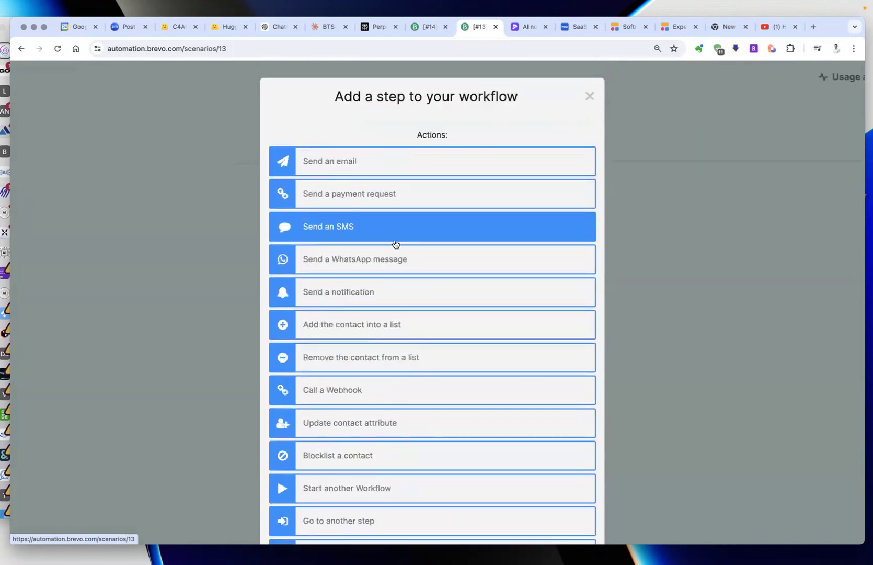
pyautogui.scroll(-6, 396, 242)
pyautogui.scroll(6, 396, 242)
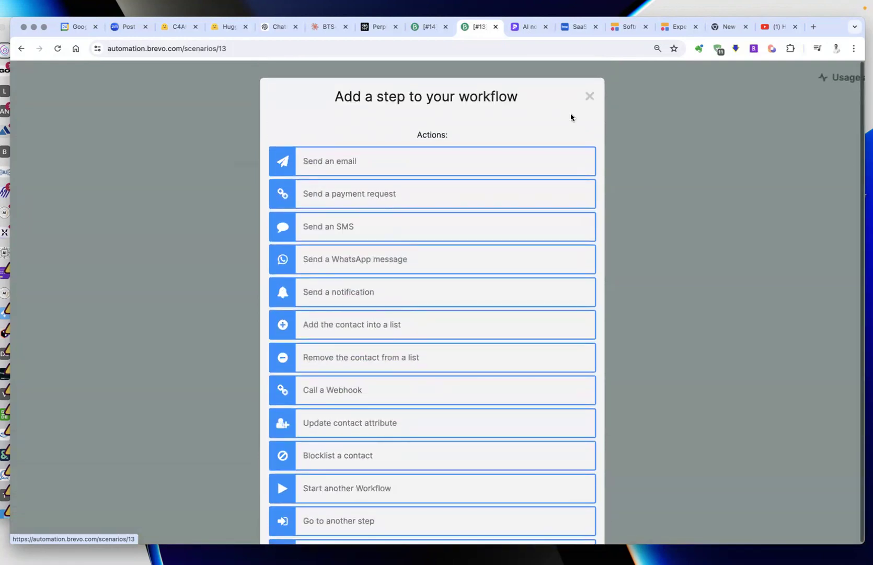
pyautogui.click(587, 96)
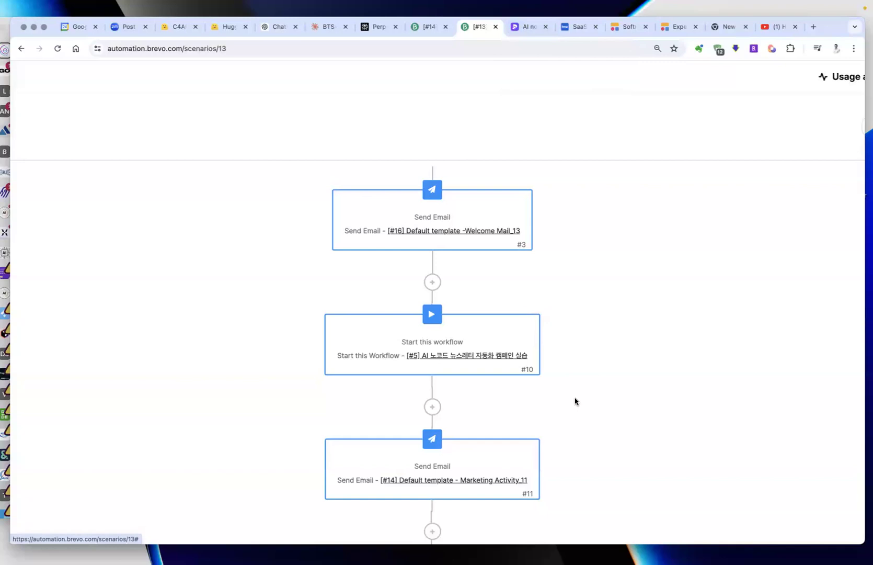
# View the send settings of the first Welcome Mail_13 email step and the Marketing Activity_11 email step, closing each.
pyautogui.scroll(-3, 574, 397)
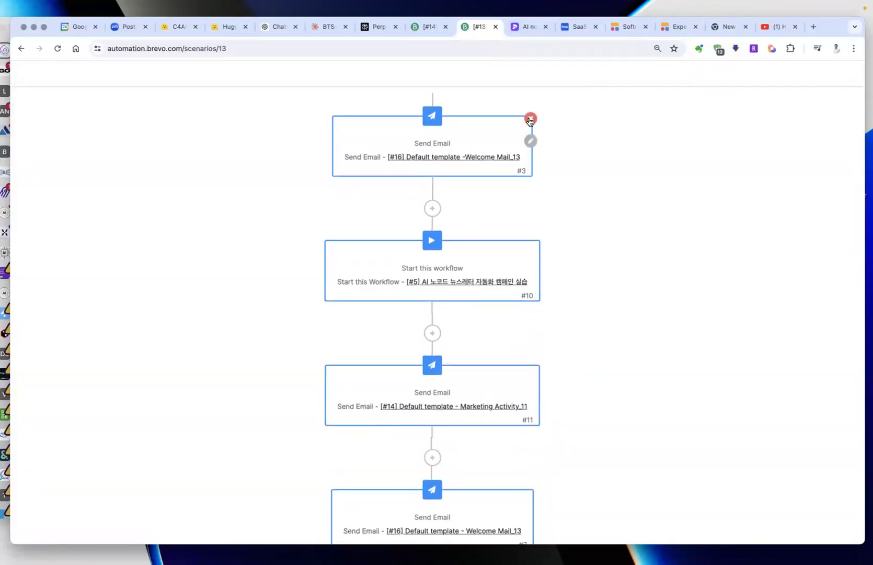
pyautogui.click(530, 141)
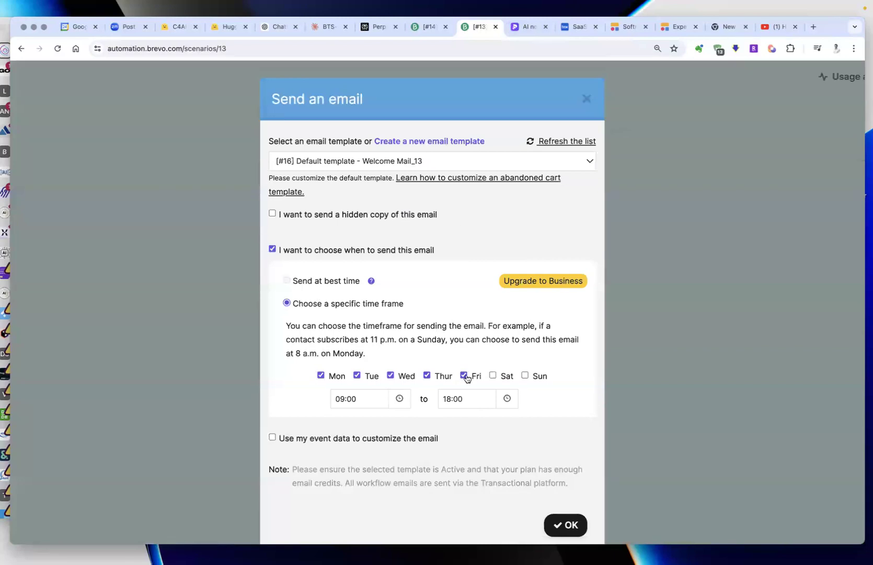
pyautogui.click(587, 98)
pyautogui.scroll(-5, 526, 334)
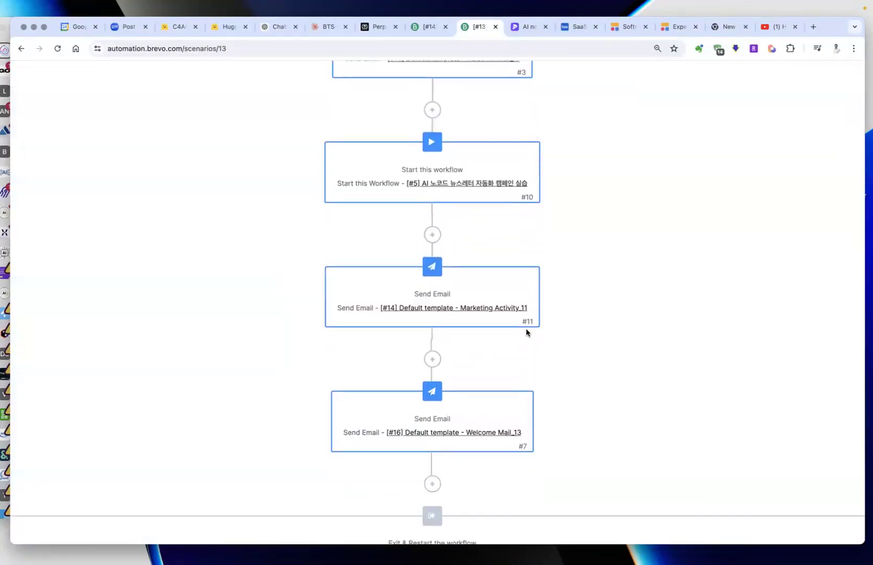
pyautogui.click(540, 284)
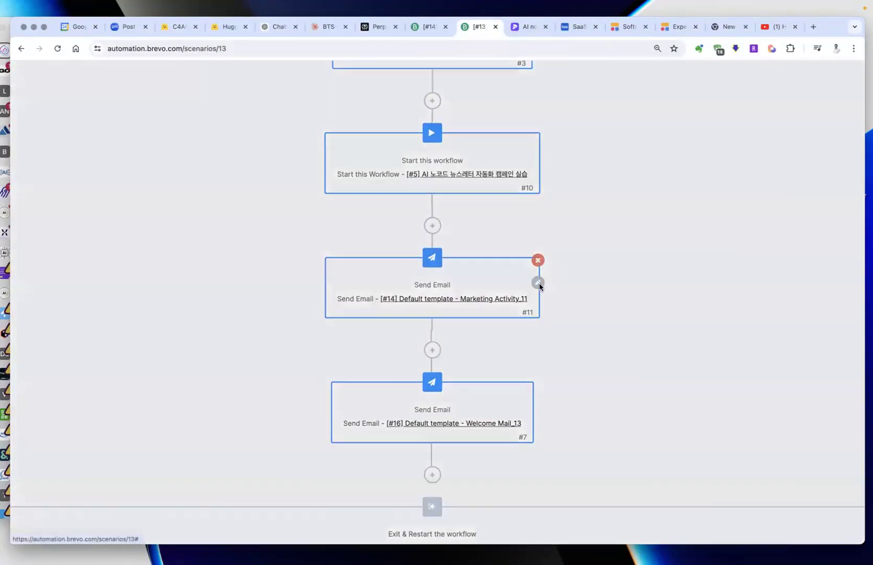
pyautogui.scroll(3, 554, 153)
pyautogui.click(587, 99)
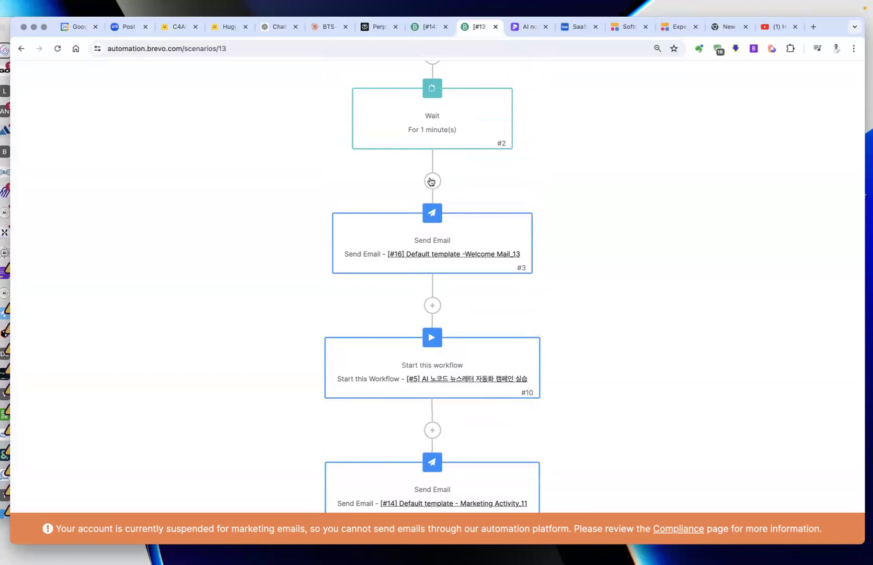
# Review the actions and conditions available between the Wait step and the first email step, then close the list.
pyautogui.click(432, 181)
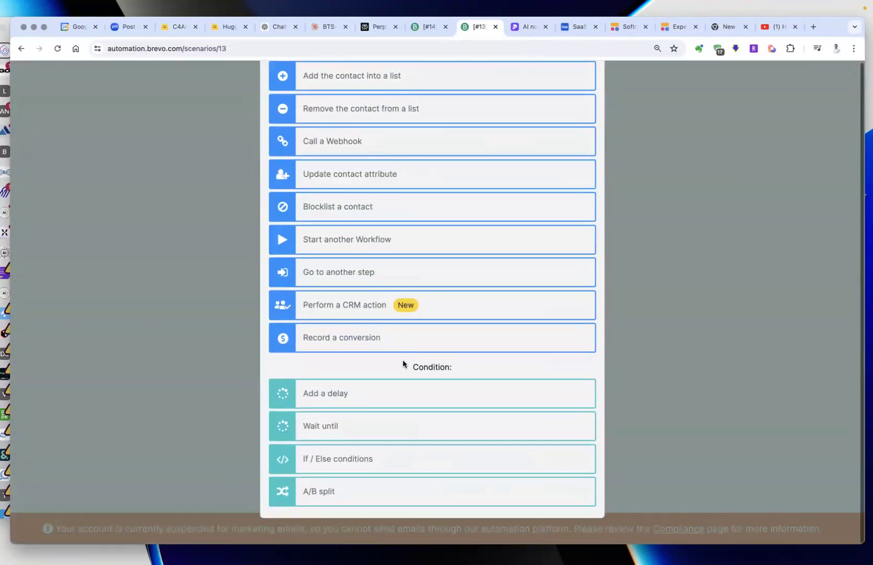
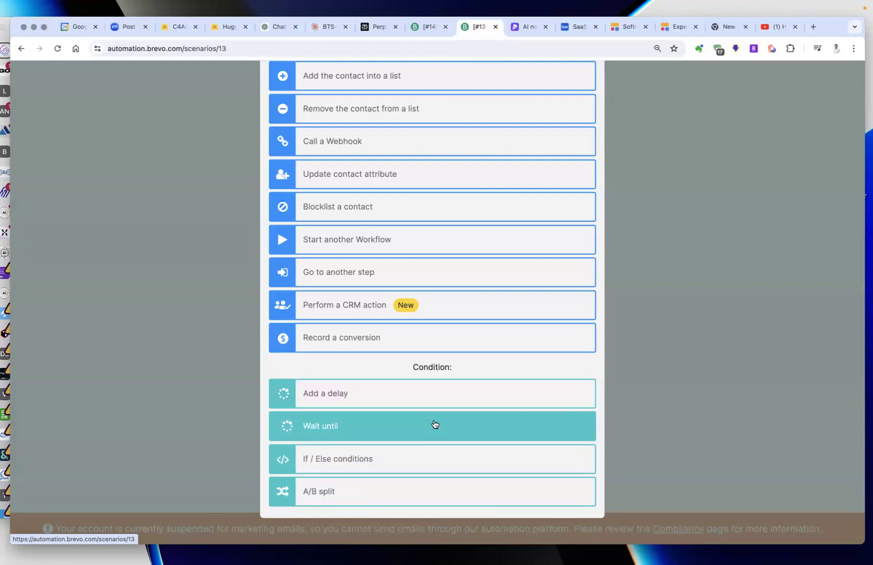
pyautogui.scroll(5, 434, 425)
pyautogui.scroll(-5, 435, 425)
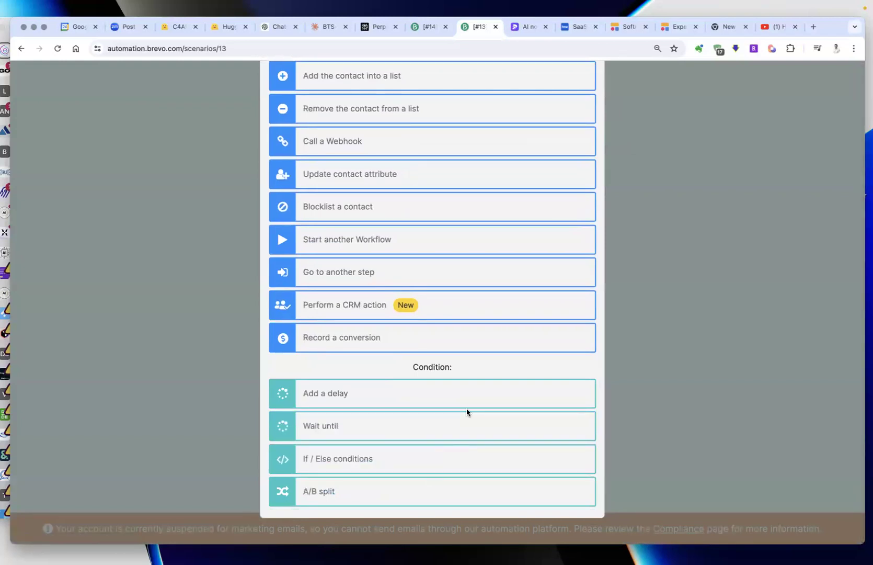
pyautogui.scroll(4, 466, 412)
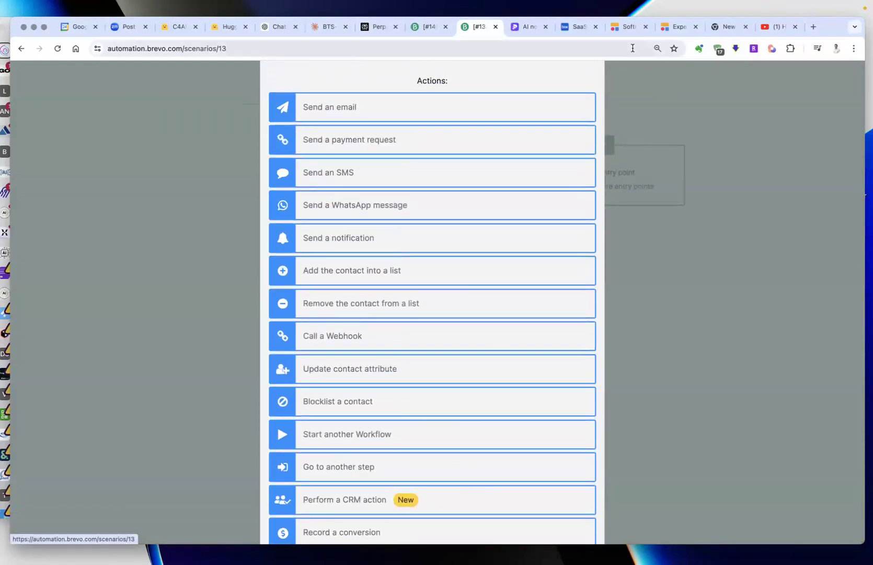
pyautogui.scroll(2, 523, 157)
pyautogui.click(588, 93)
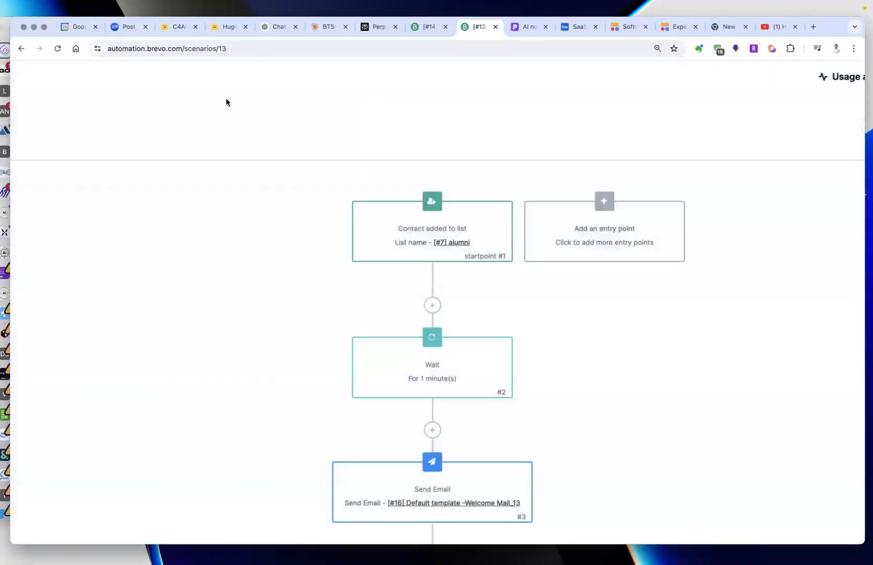
# Return to the list of automations and open automation #5, AI 노코드 뉴스레터 자동화 캠페인 실습.
pyautogui.click(20, 49)
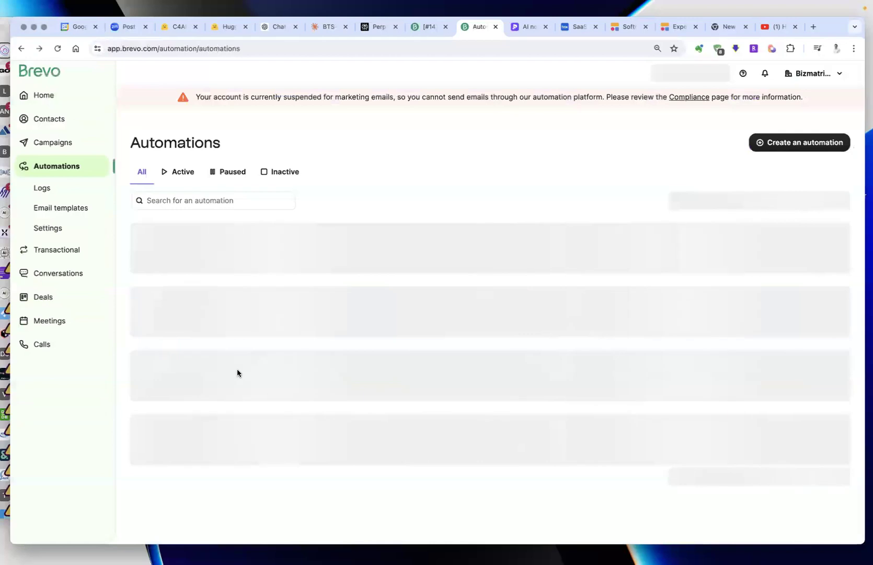
pyautogui.scroll(-5, 237, 373)
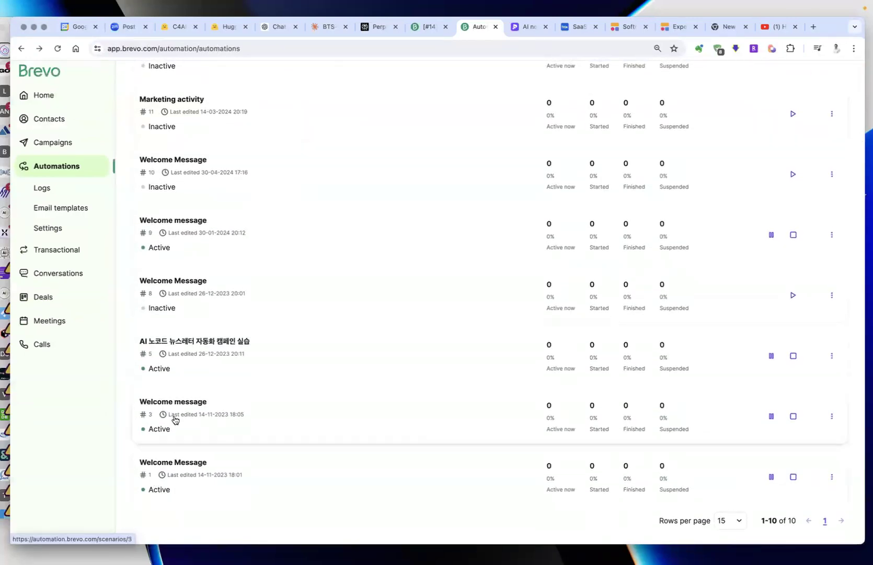
pyautogui.scroll(3, 188, 335)
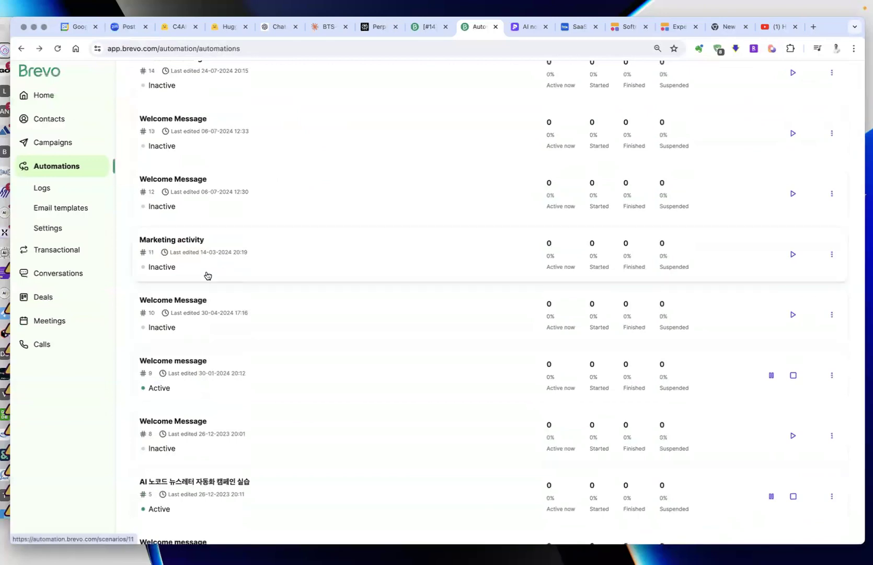
pyautogui.scroll(-3, 207, 276)
pyautogui.click(209, 342)
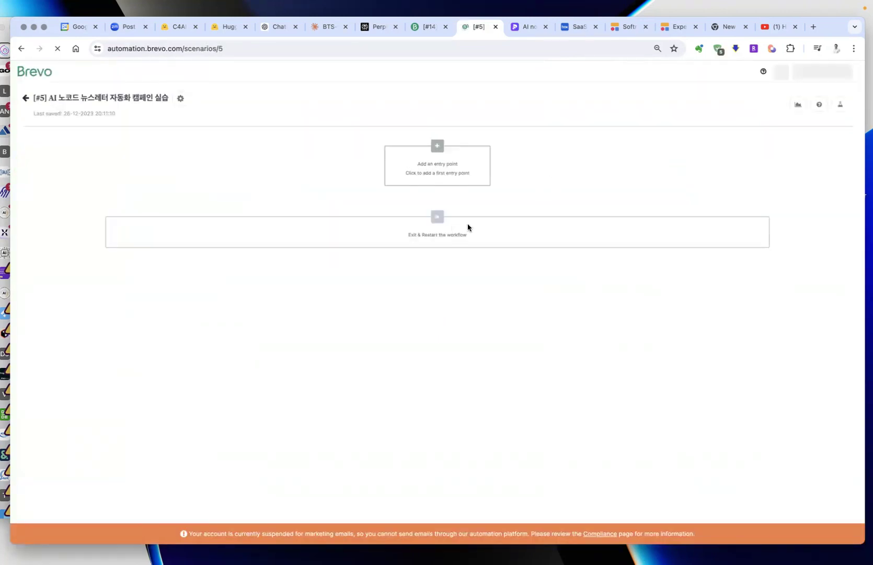
# Examine workflow #5 from its three entry points through the wait and email steps to the YES and NO branches.
pyautogui.scroll(-3, 646, 267)
pyautogui.scroll(-3, 655, 282)
pyautogui.scroll(6, 655, 282)
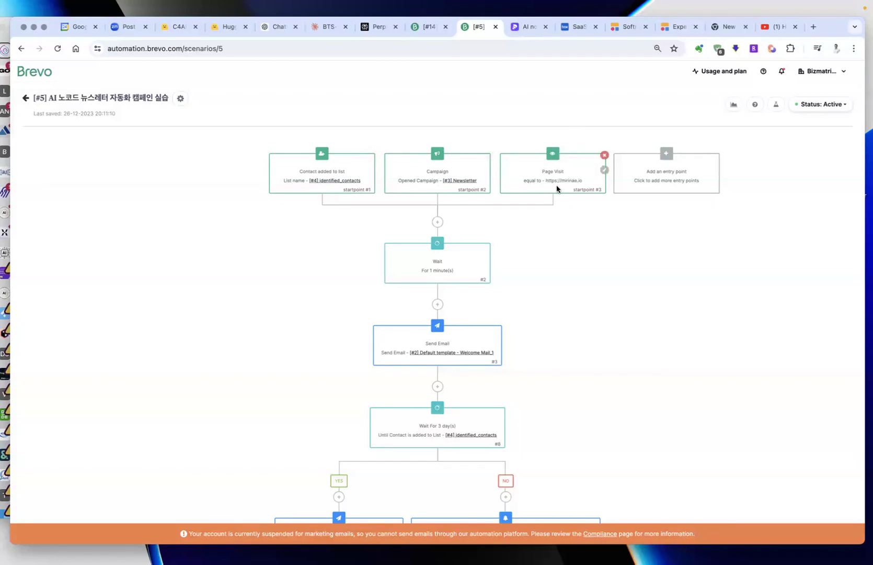
pyautogui.scroll(-4, 558, 188)
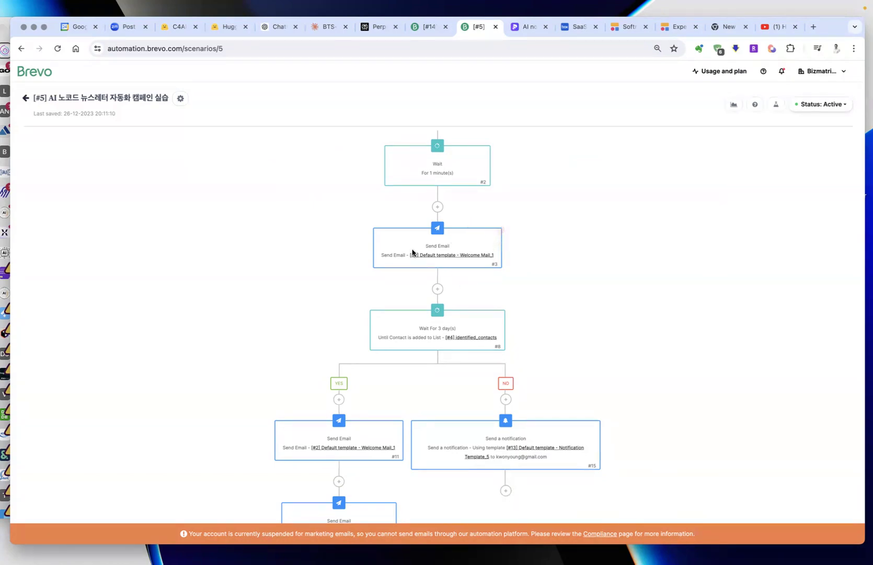
pyautogui.scroll(-2, 532, 413)
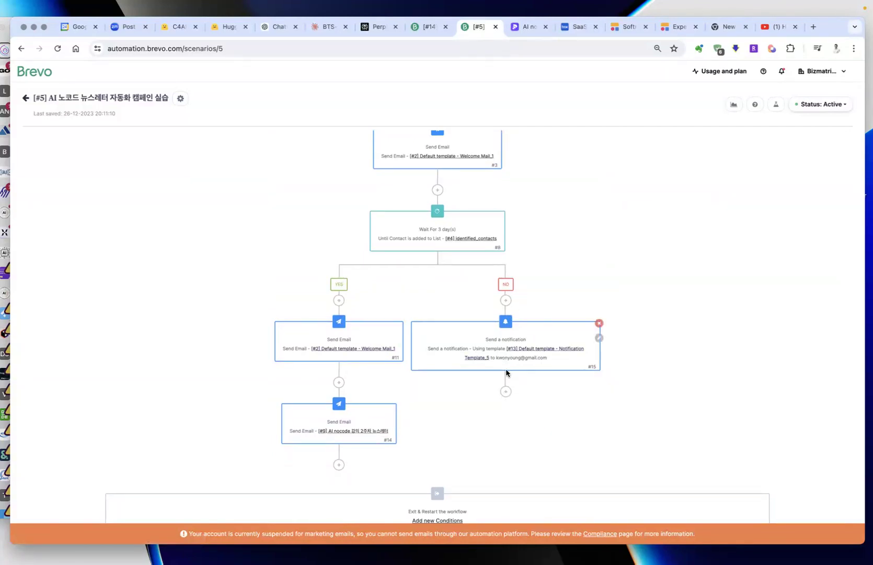
pyautogui.scroll(5, 535, 376)
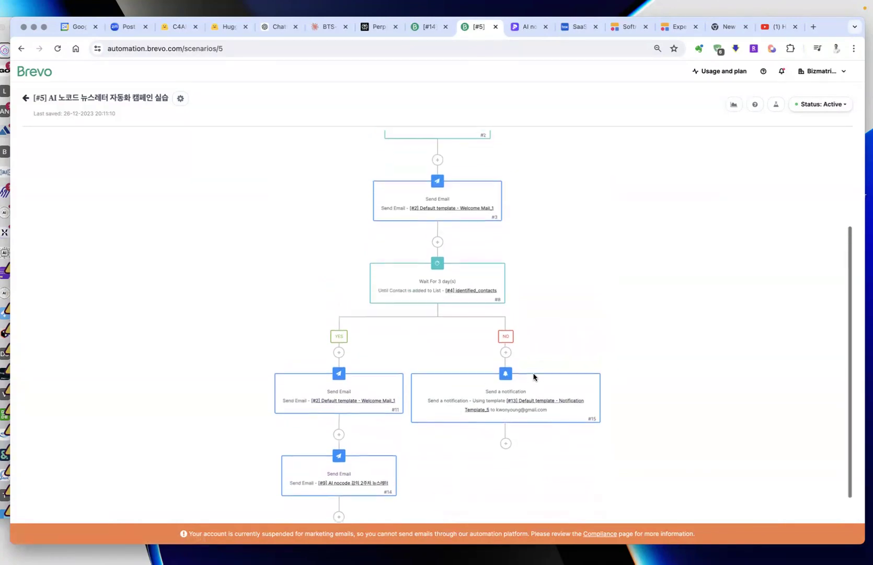
pyautogui.scroll(2, 571, 398)
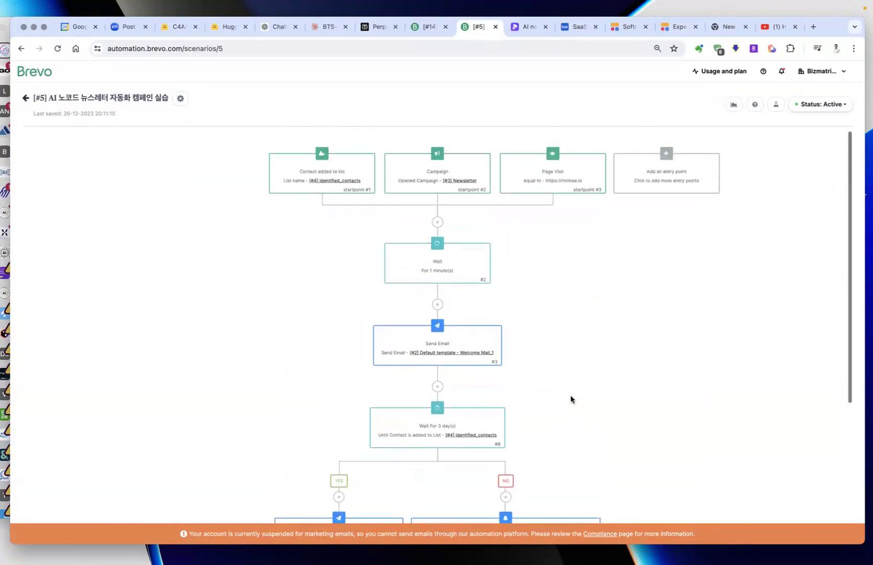
pyautogui.scroll(-8, 441, 335)
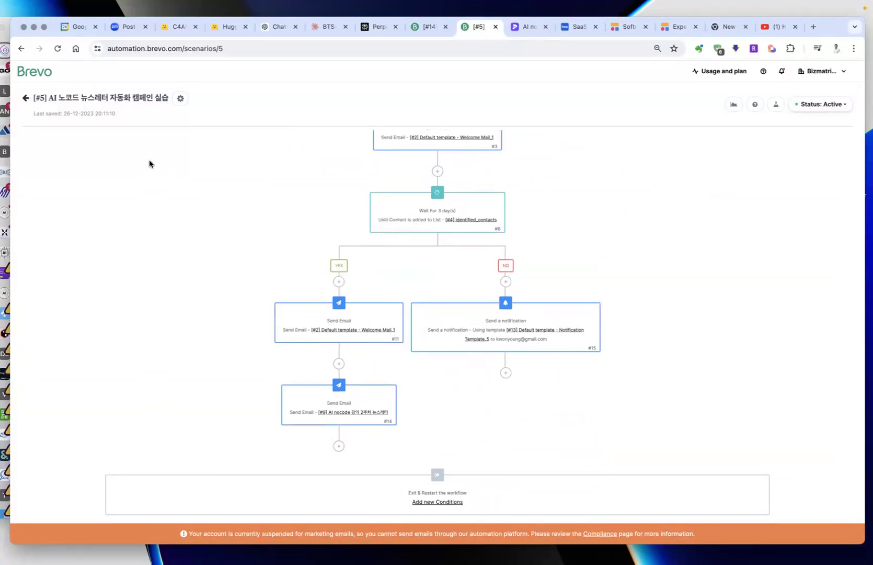
# Leave the workflow for the list of automations and open the Meetings page with its meeting types.
pyautogui.click(20, 49)
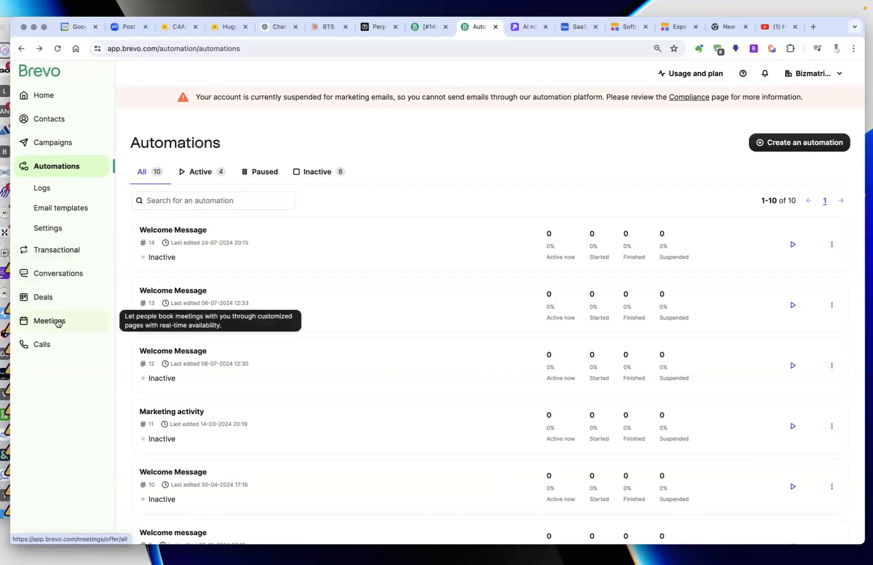
pyautogui.click(49, 321)
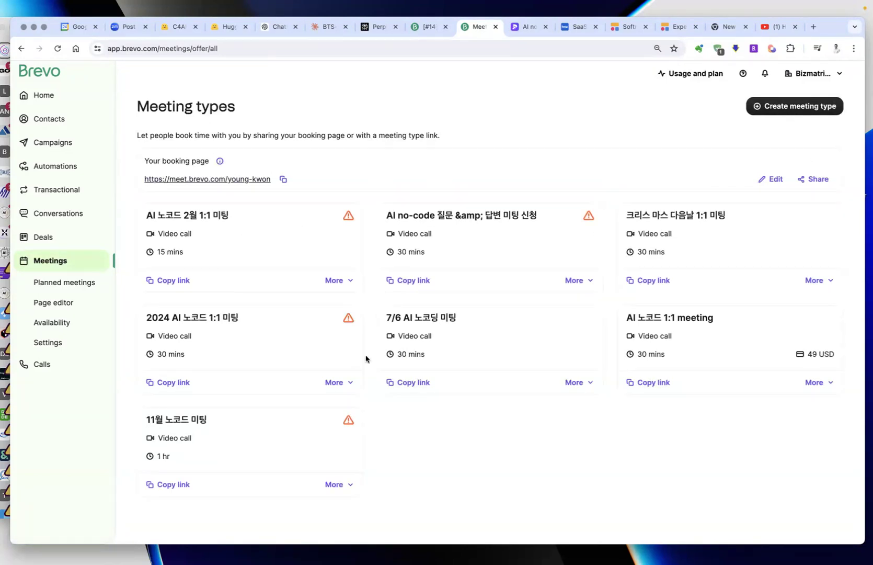
# Start a new meeting type with 1 host and name it AI 노코드 실습 과정내 질문 & 답변.
pyautogui.click(795, 111)
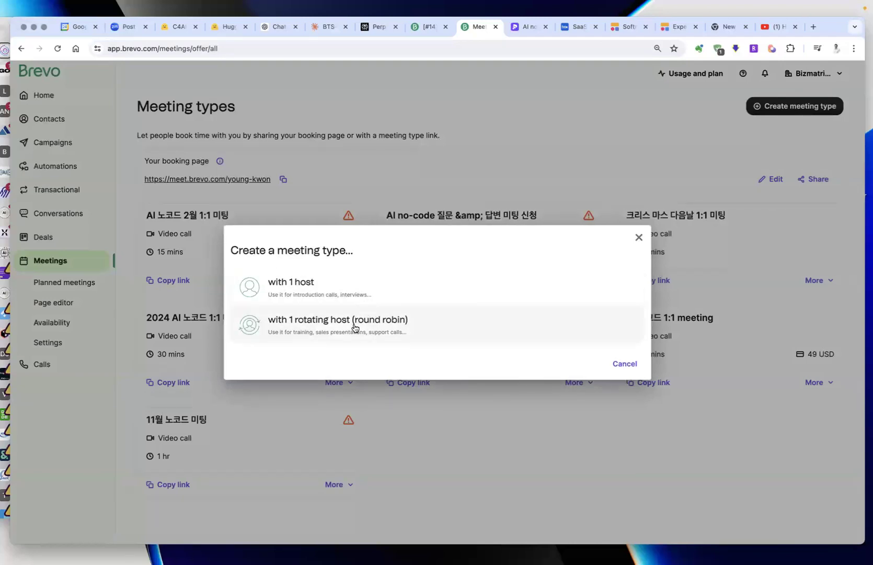
pyautogui.click(367, 285)
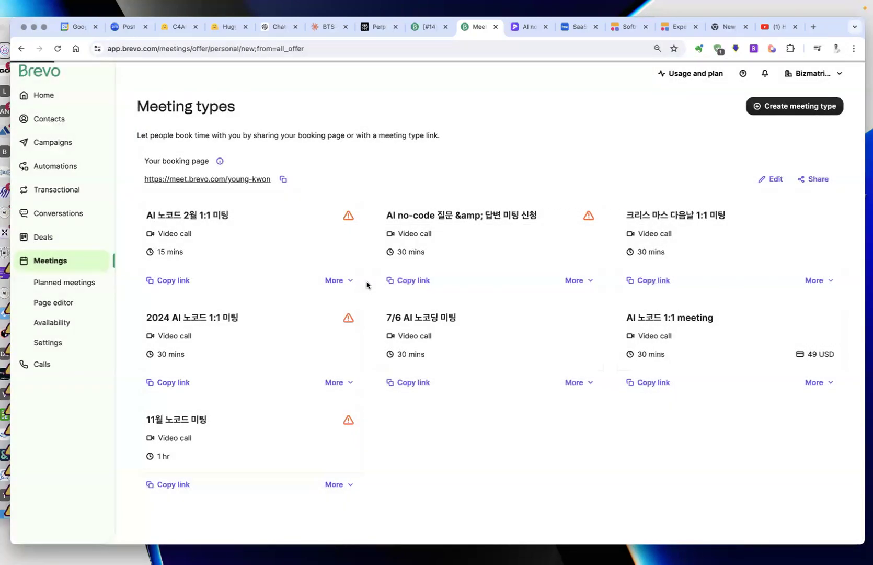
pyautogui.click(314, 172)
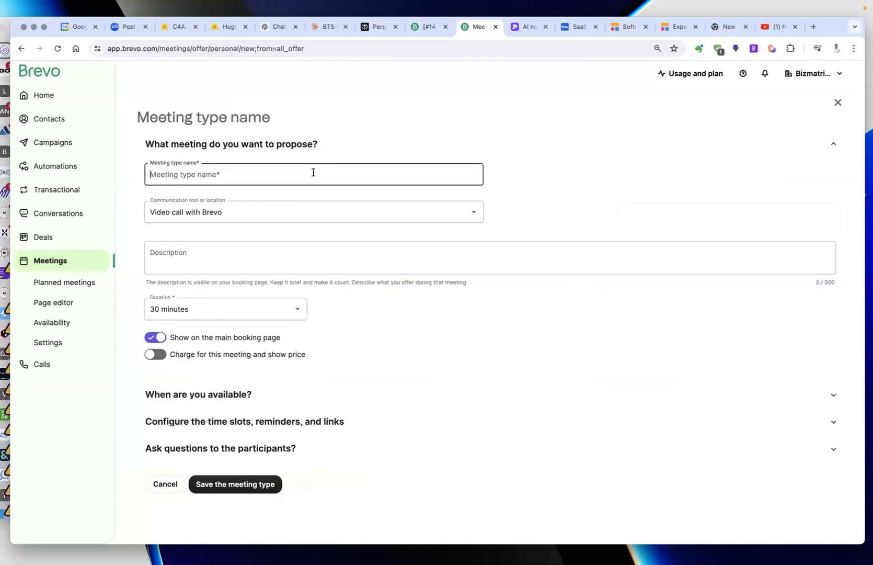
pyautogui.write('AI N')
pyautogui.press('BackSpace')
pyautogui.press('BackSpace')
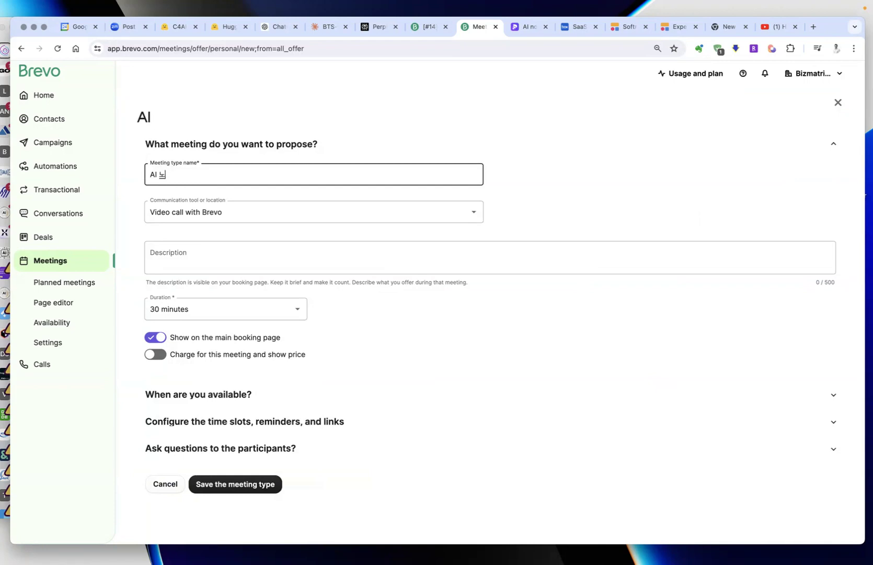
pyautogui.write('노코드')
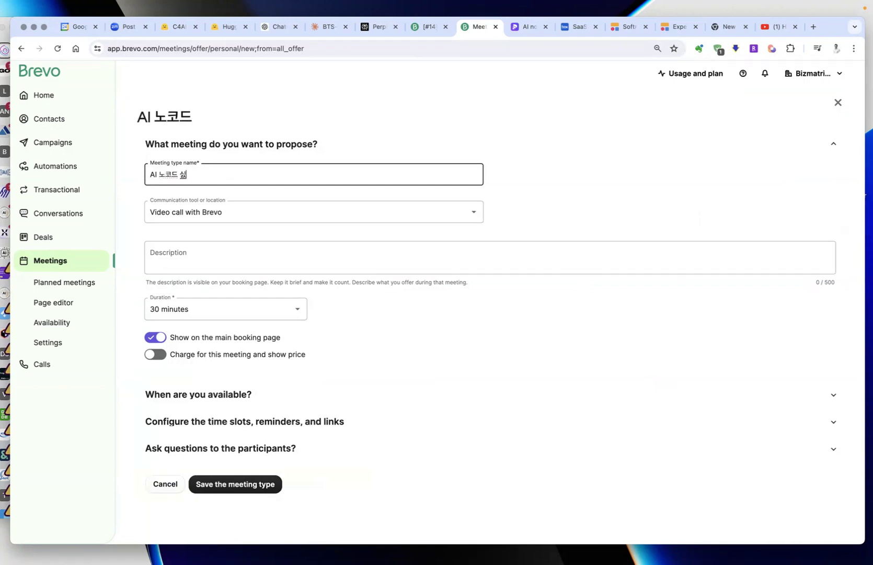
pyautogui.write(' 실습 1:1 진행')
pyautogui.press('BackSpace')
pyautogui.press('BackSpace')
pyautogui.press('BackSpace')
pyautogui.press('BackSpace')
pyautogui.press('BackSpace')
pyautogui.press('BackSpace')
pyautogui.press('BackSpace')
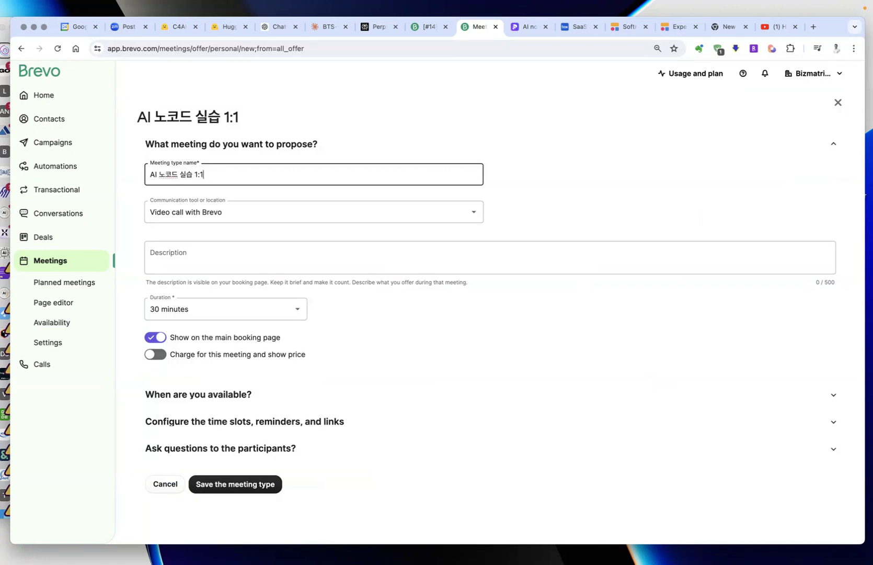
pyautogui.write('질문 & 답ㅂ')
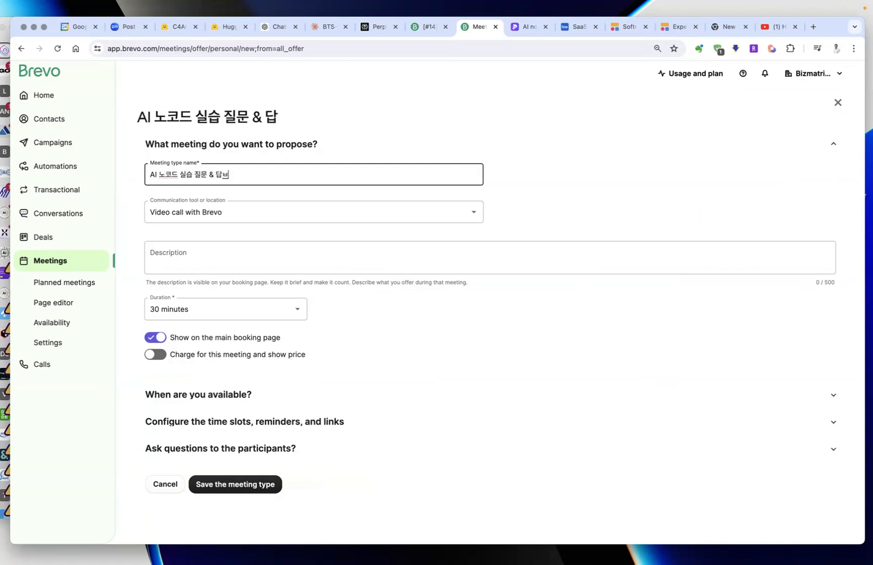
pyautogui.click(199, 177)
pyautogui.write('과정내')
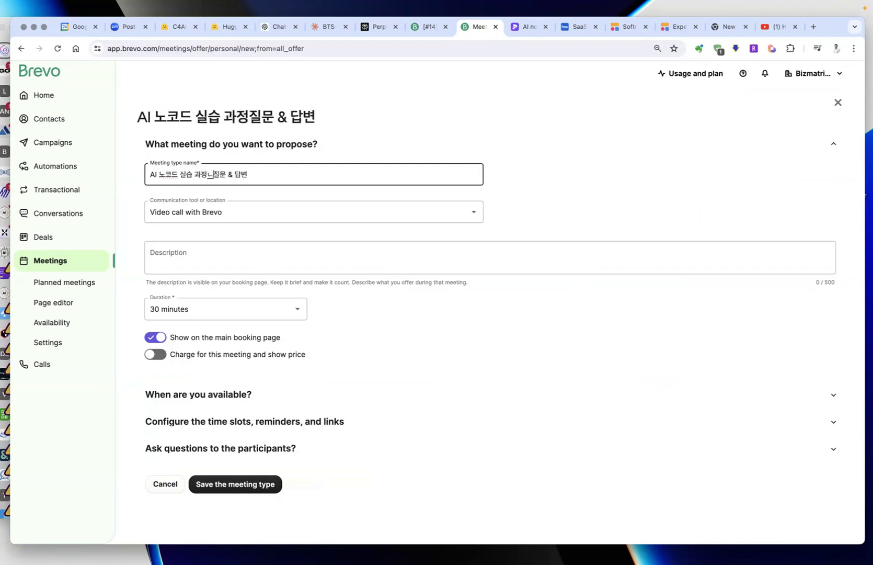
# Try Zoom and Google Meet as the meeting's communication tool, ending on Video call with Zoom.
pyautogui.click(228, 212)
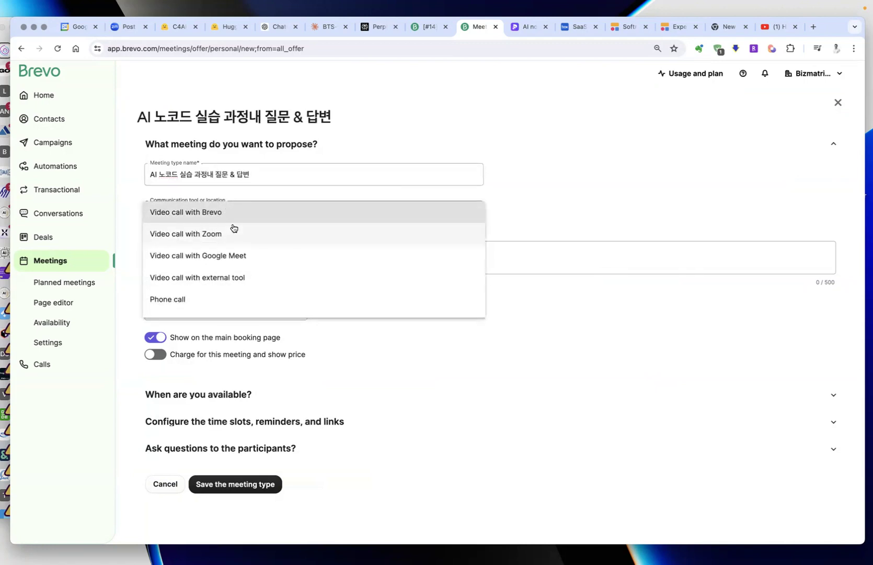
pyautogui.click(229, 235)
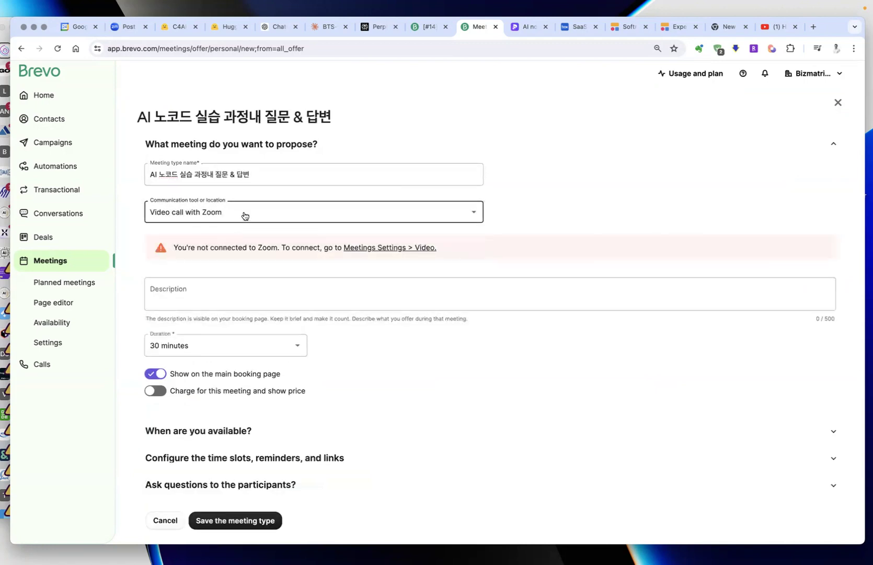
pyautogui.click(244, 215)
pyautogui.click(244, 236)
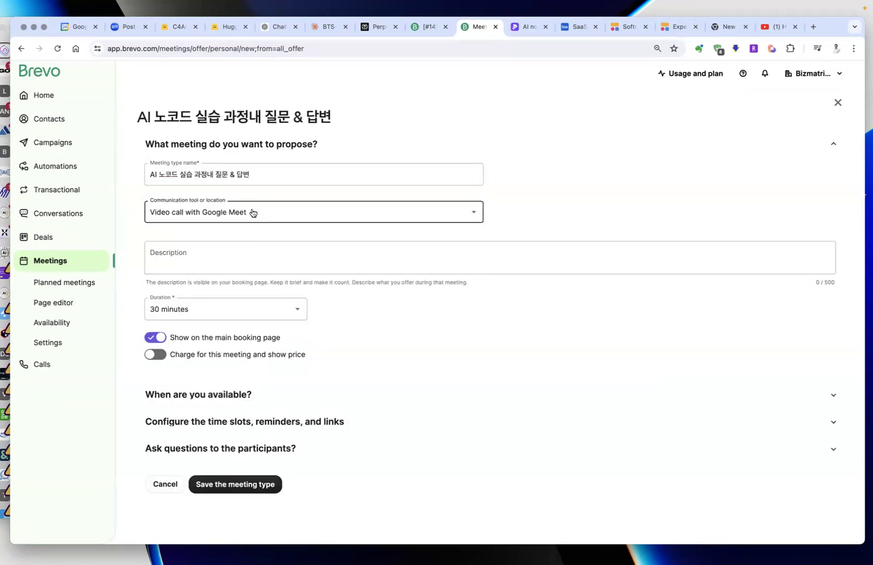
pyautogui.click(253, 213)
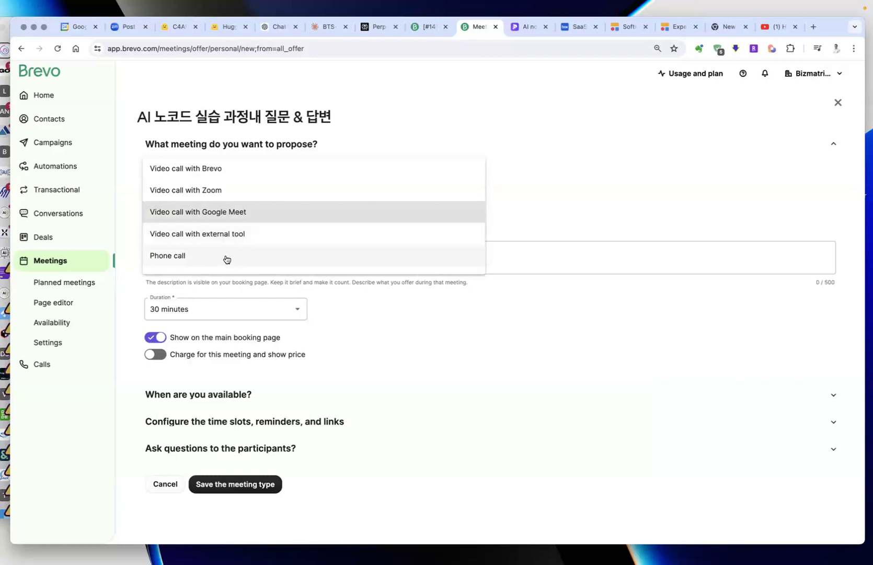
pyautogui.click(247, 194)
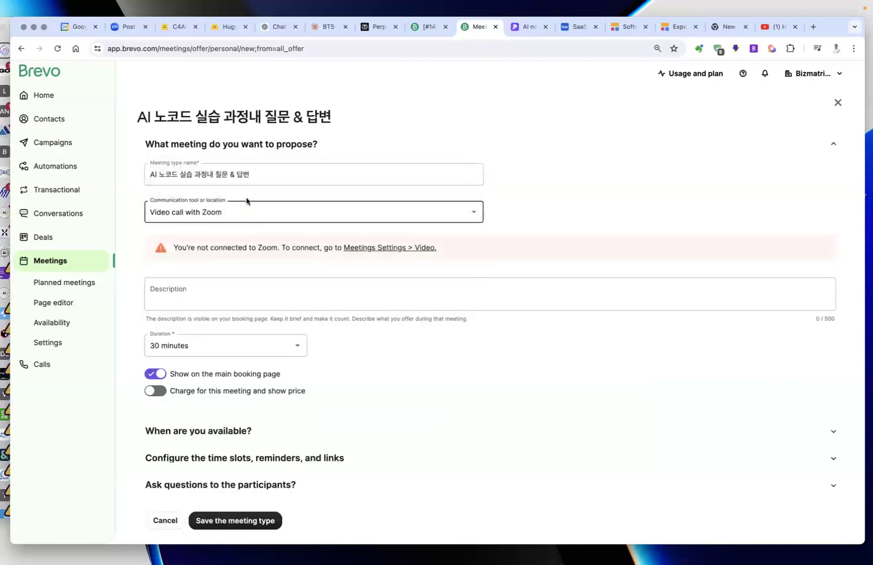
# Look through the duration options and set the meeting's communication tool to Video call with Brevo.
pyautogui.click(219, 281)
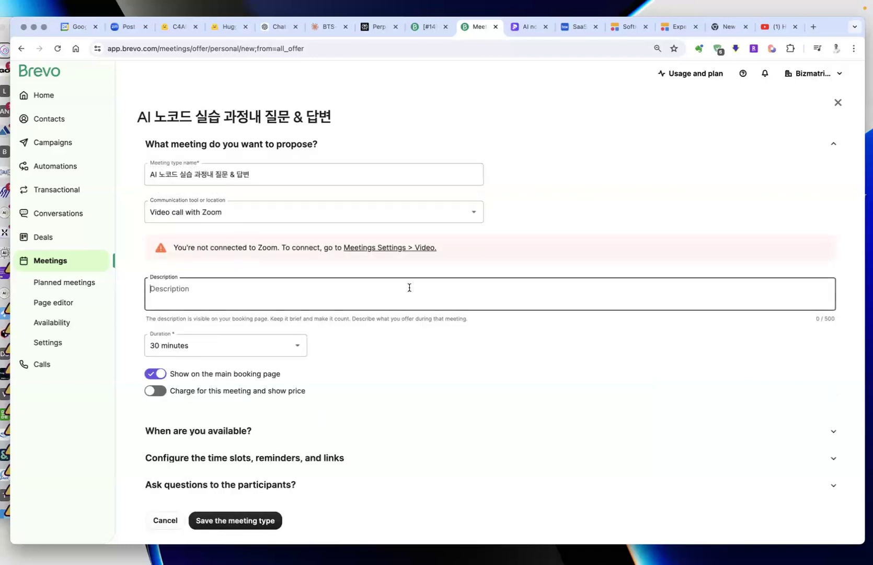
pyautogui.scroll(-1, 410, 287)
pyautogui.click(277, 335)
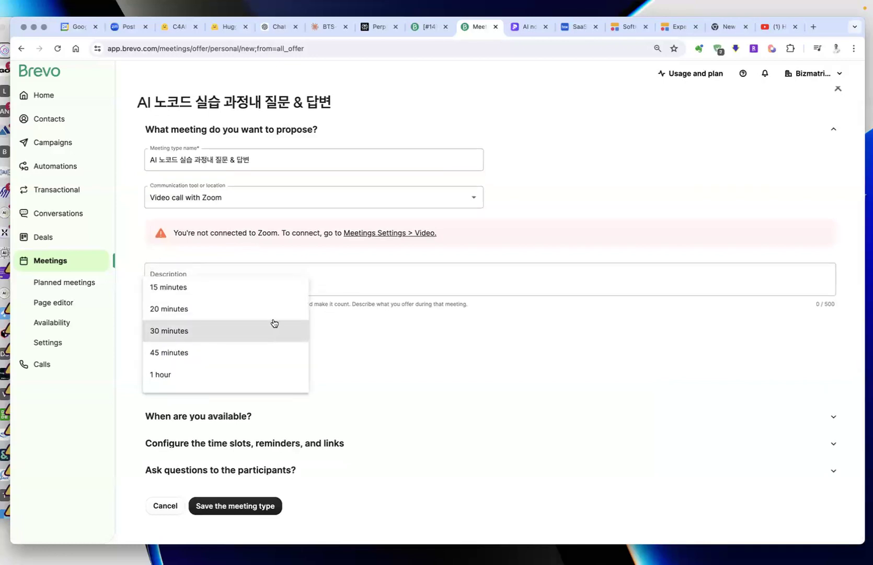
pyautogui.click(376, 396)
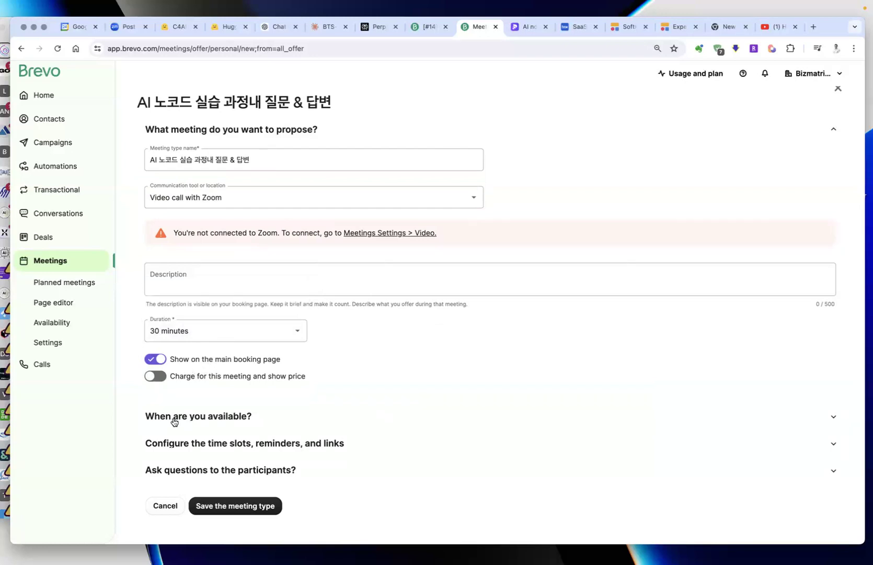
pyautogui.click(220, 199)
pyautogui.click(228, 175)
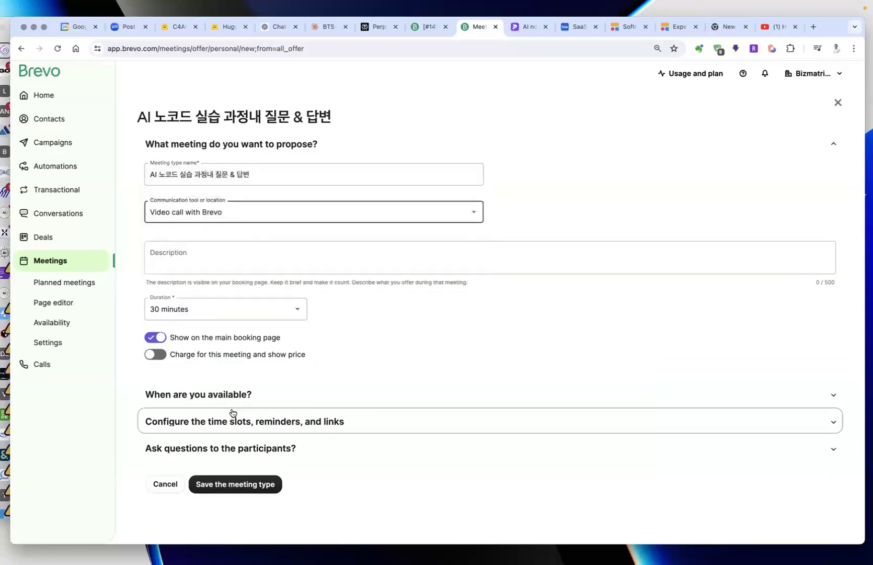
# Review the meeting type's default availability, then discard the unsaved meeting type and view the Meeting reminders settings.
pyautogui.click(228, 393)
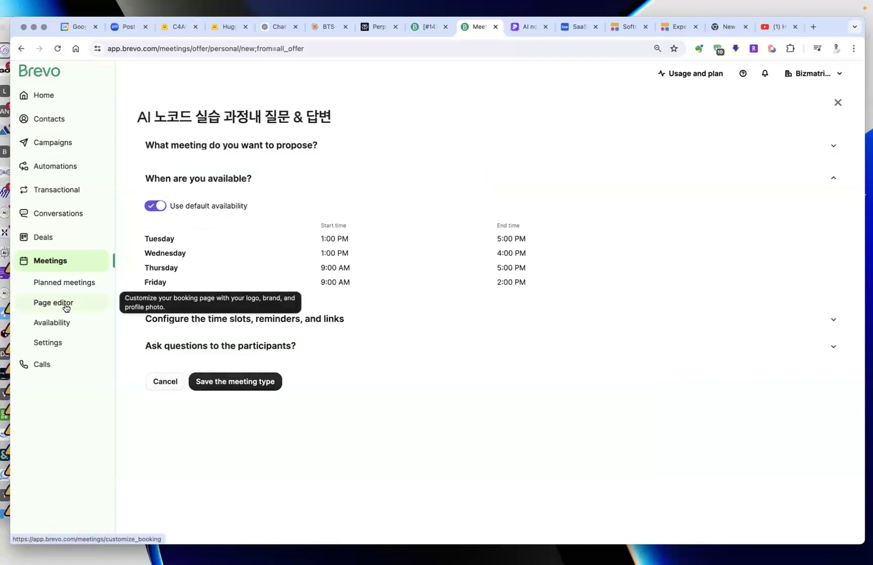
pyautogui.click(59, 343)
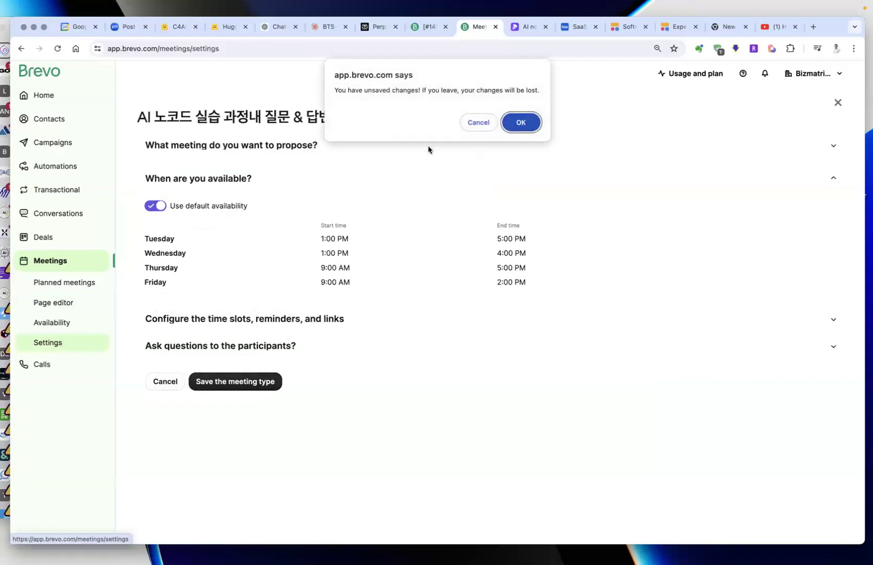
pyautogui.click(519, 127)
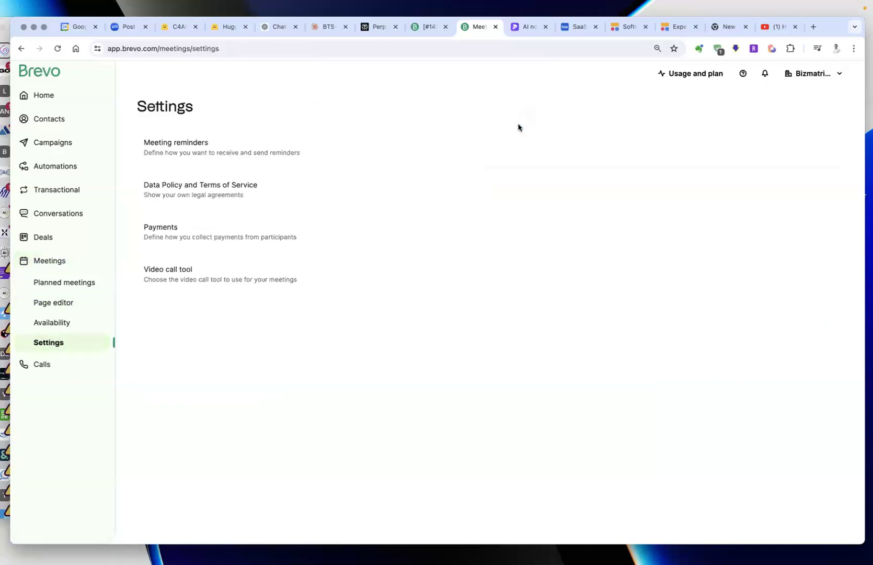
pyautogui.click(206, 149)
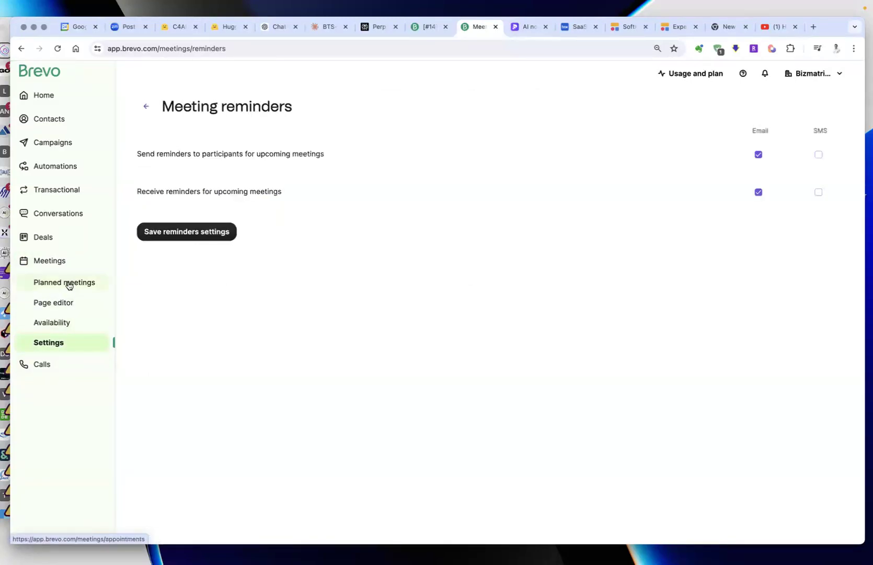
# Add a Monday row to the default meeting availability.
pyautogui.click(62, 324)
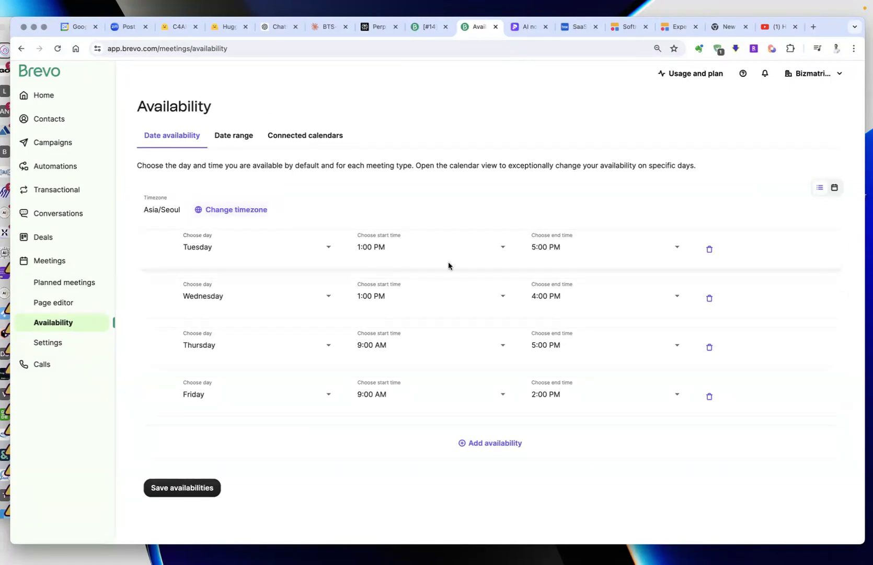
pyautogui.click(500, 447)
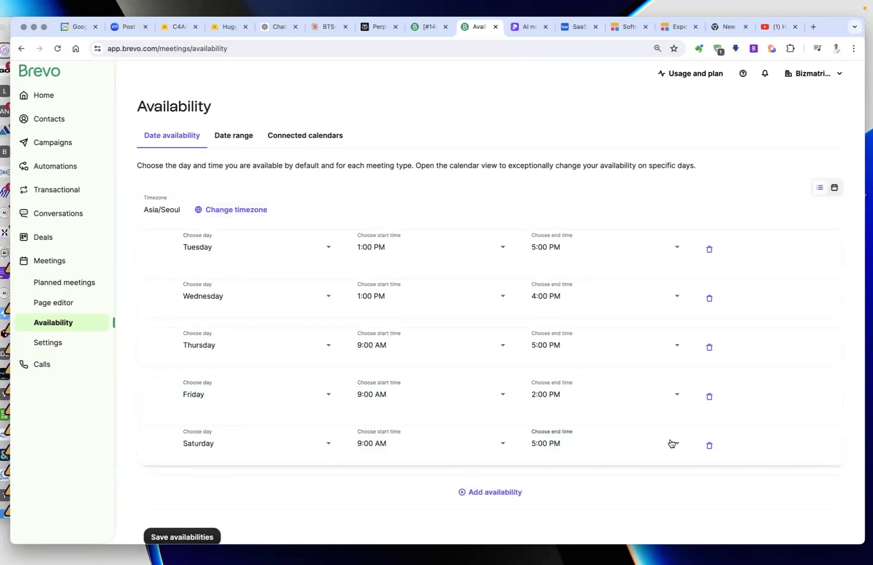
pyautogui.click(710, 447)
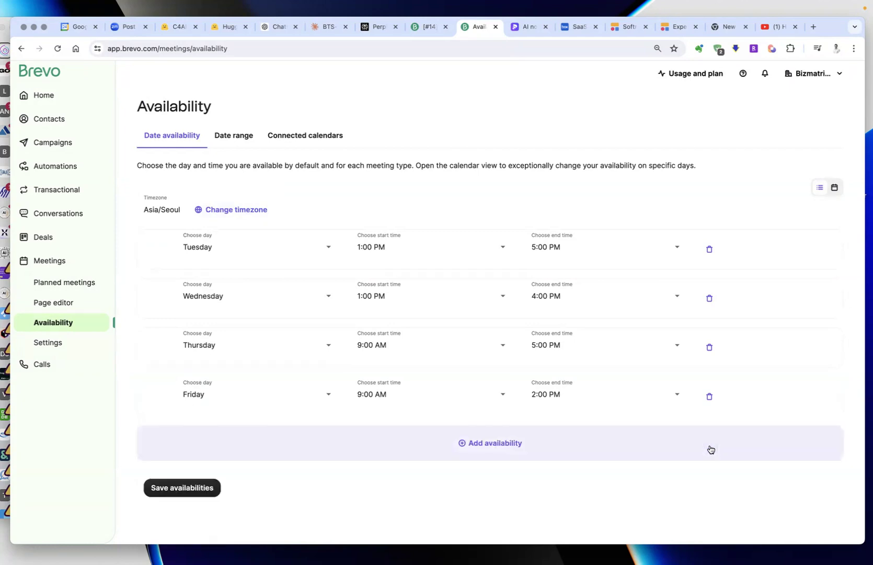
pyautogui.click(498, 452)
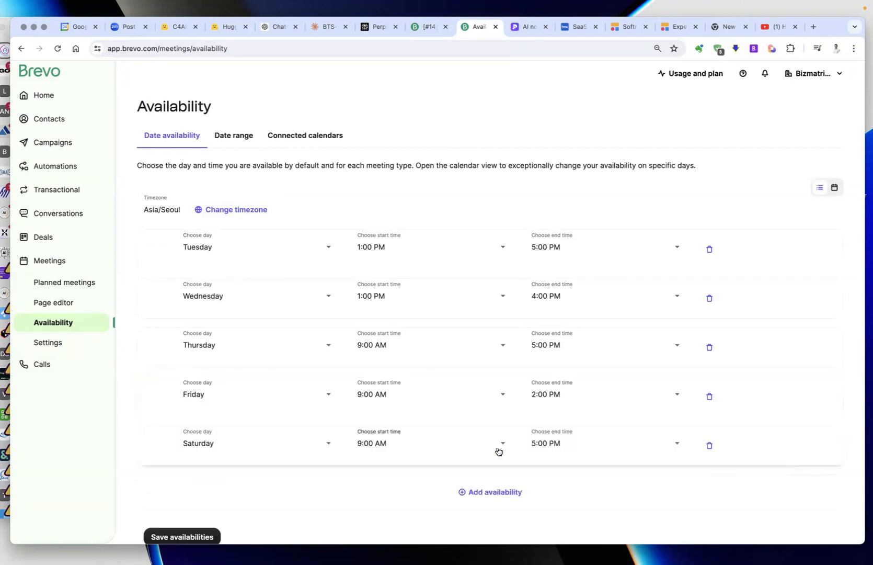
pyautogui.click(316, 443)
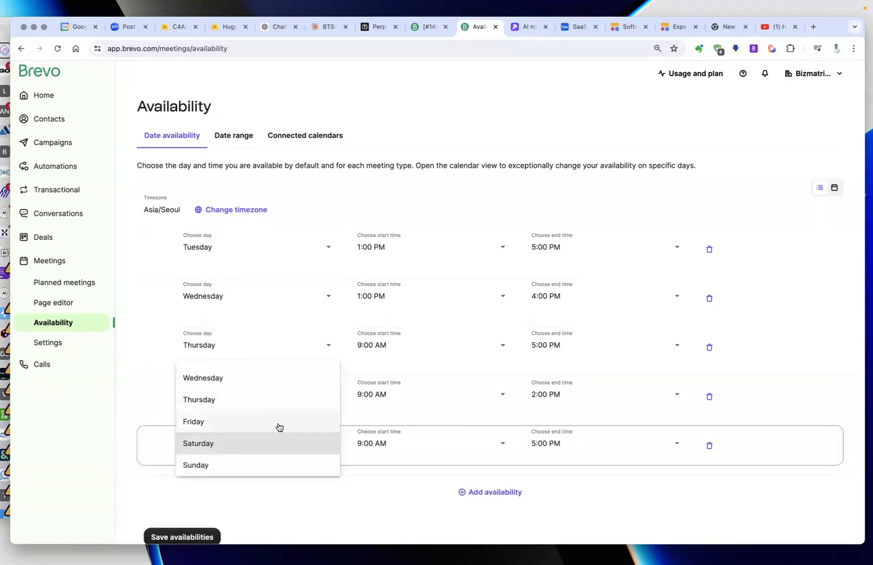
pyautogui.scroll(2, 277, 426)
pyautogui.click(267, 372)
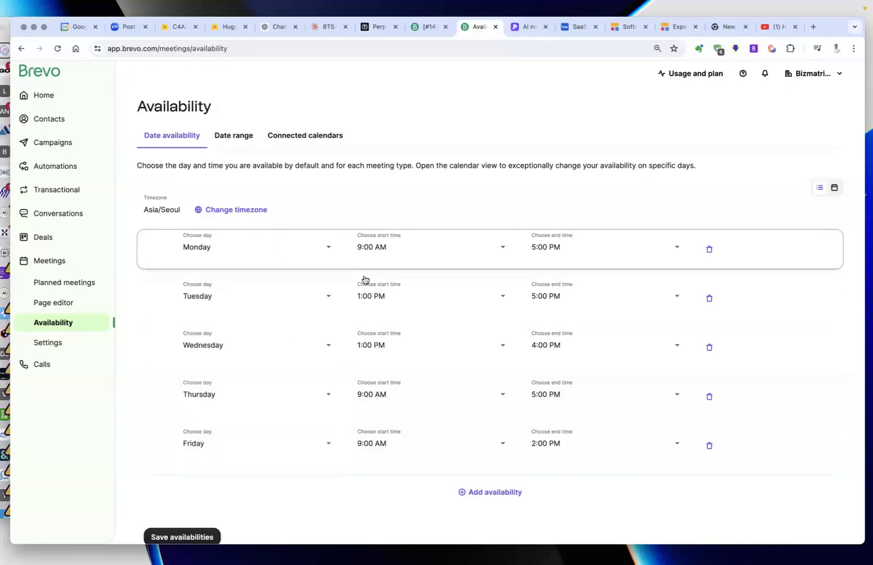
# Set Monday's end time to 12:00 PM, delete the Friday row and save the availabilities.
pyautogui.click(560, 250)
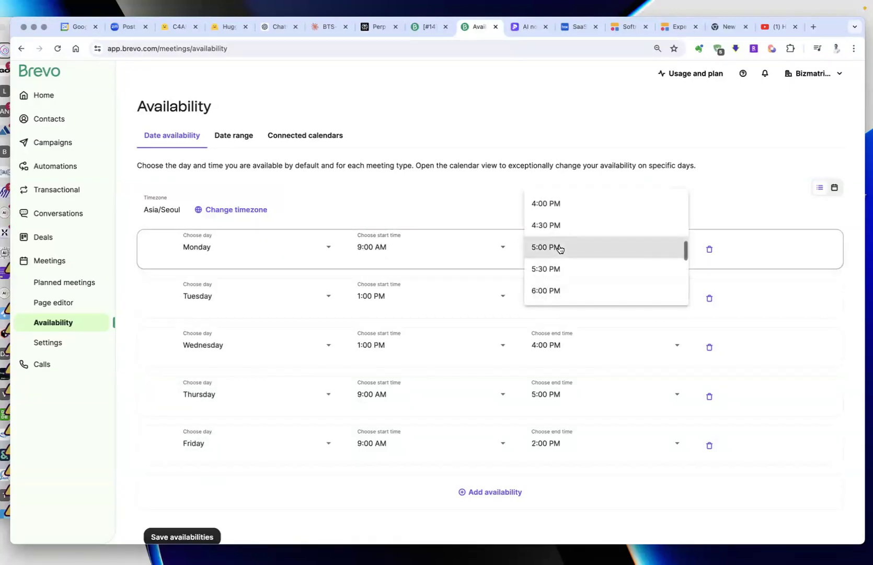
pyautogui.scroll(5, 570, 221)
pyautogui.scroll(-4, 570, 221)
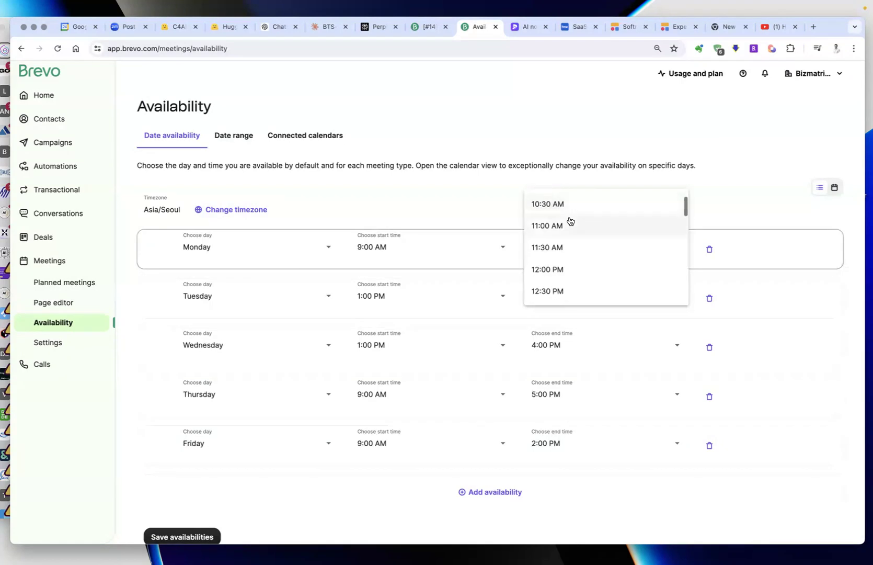
pyautogui.click(547, 221)
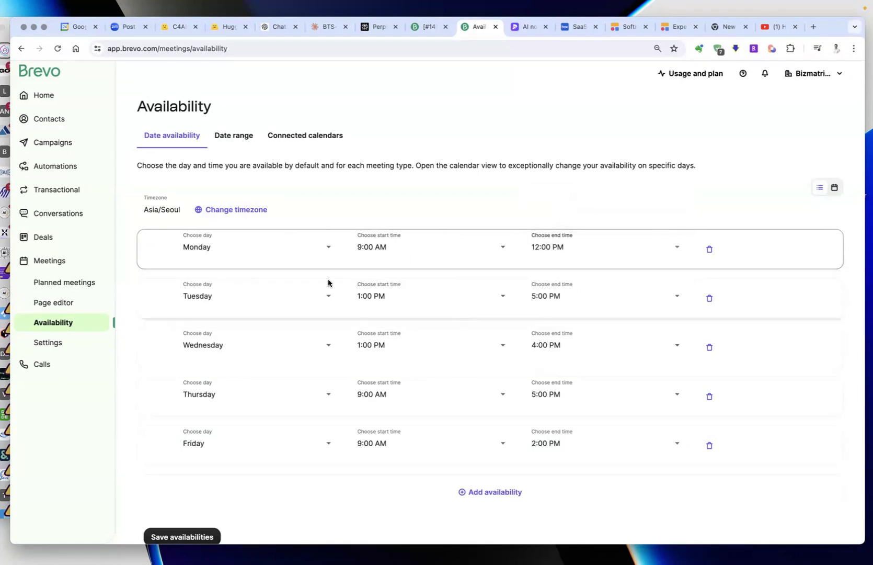
pyautogui.click(709, 446)
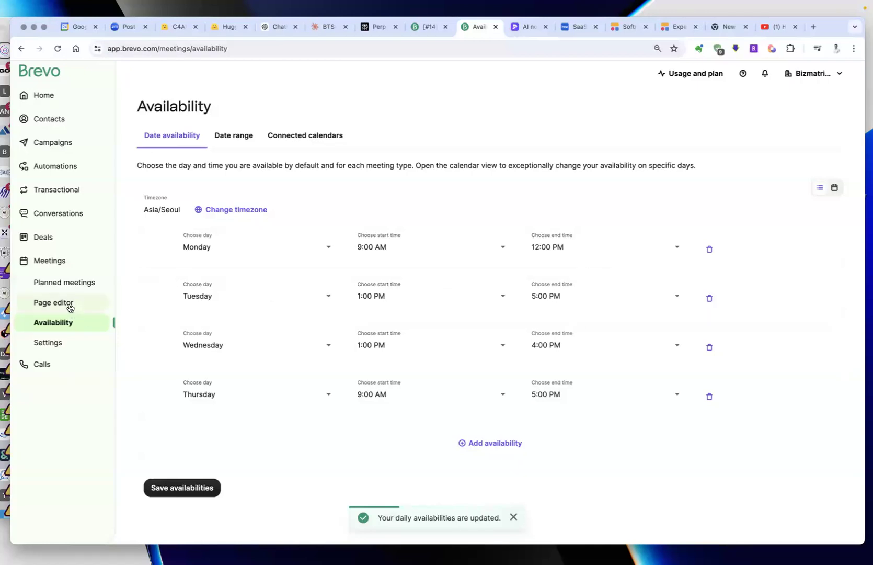
# Start planning a meeting of the type "2024 AI 노코드 1:1 미팅" and choose the 11:00 AM slot on July 25.
pyautogui.click(68, 285)
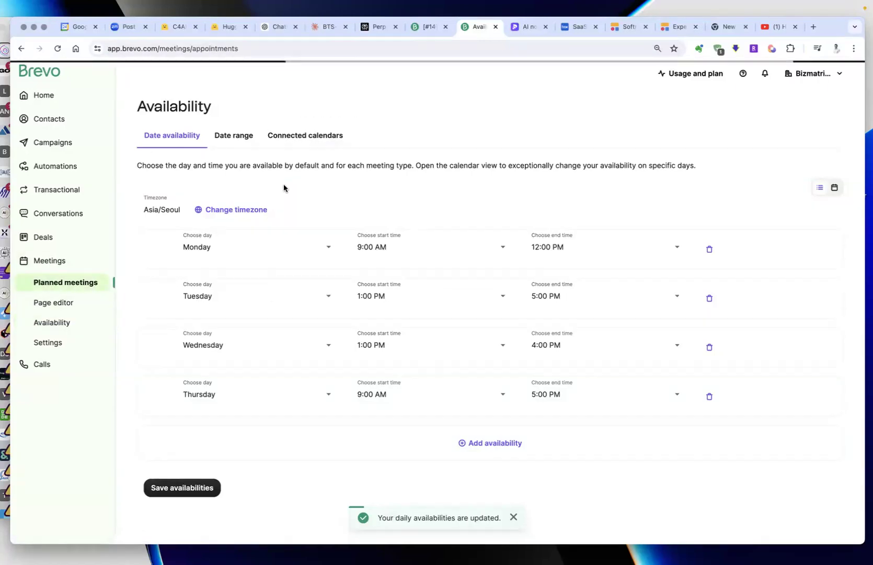
pyautogui.click(811, 108)
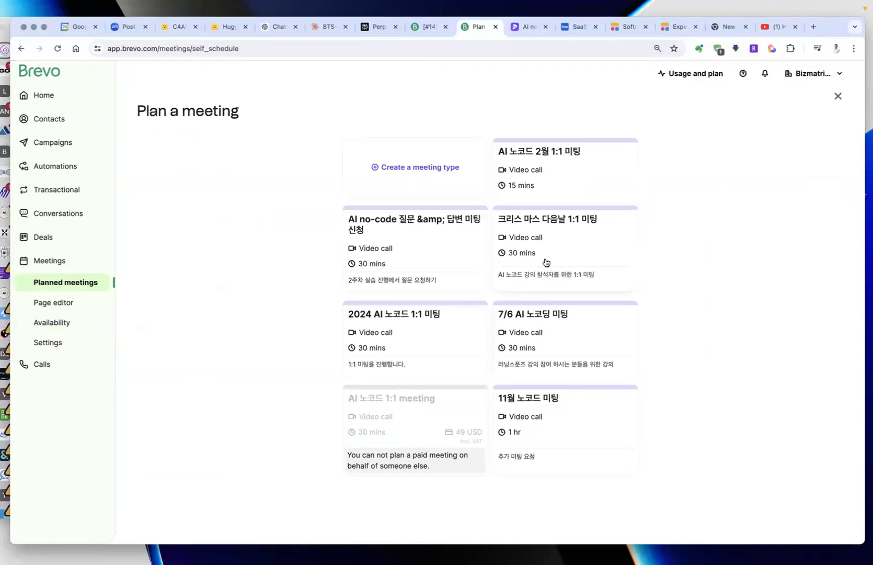
pyautogui.click(443, 316)
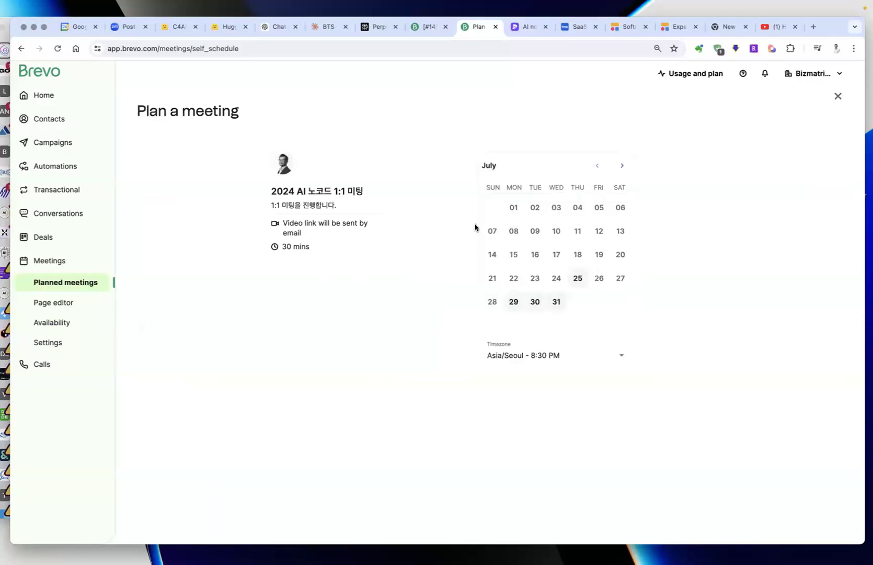
pyautogui.click(578, 281)
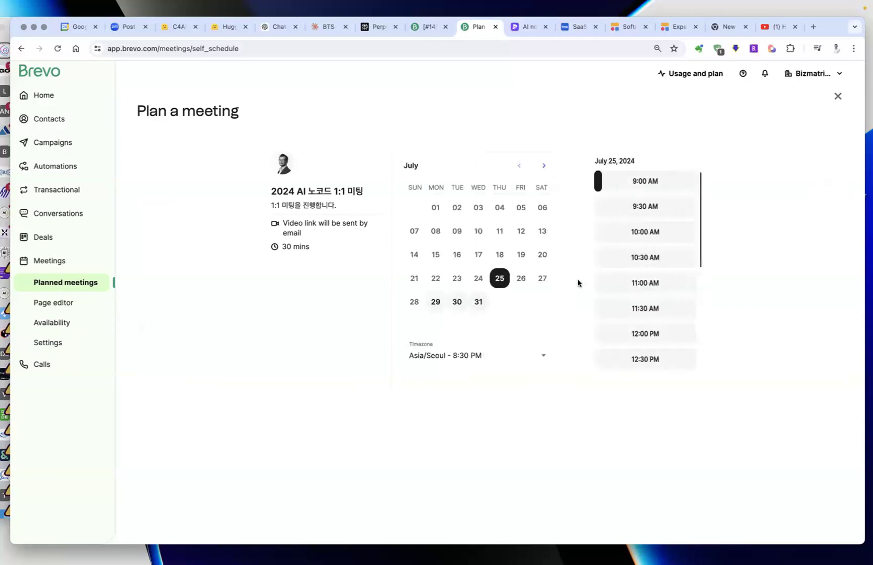
pyautogui.click(627, 285)
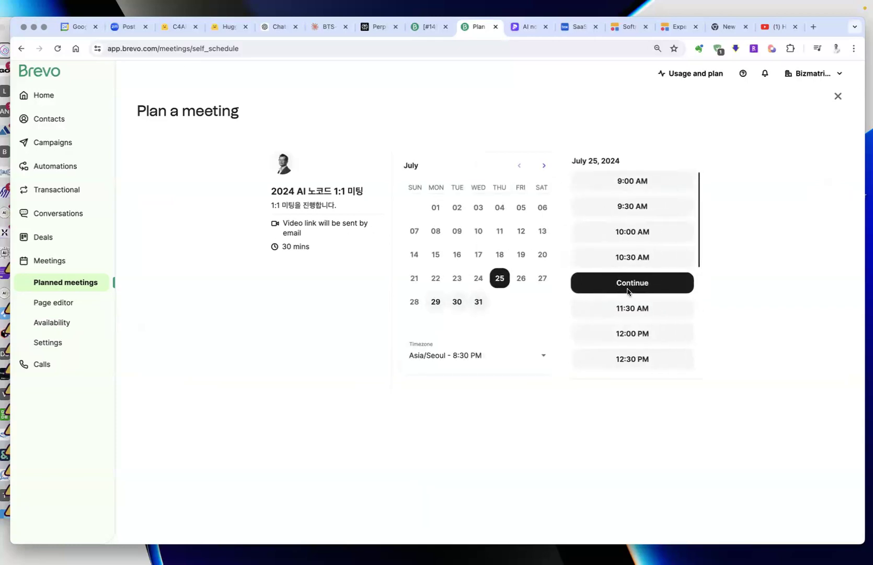
# Compare the bookable time slots offered on July 30, July 25 and July 29.
pyautogui.click(456, 304)
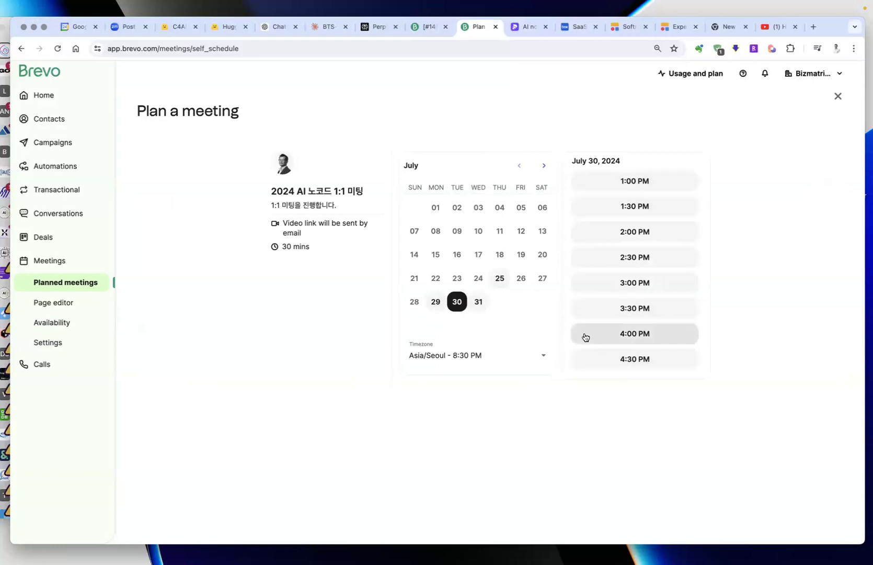
pyautogui.click(502, 280)
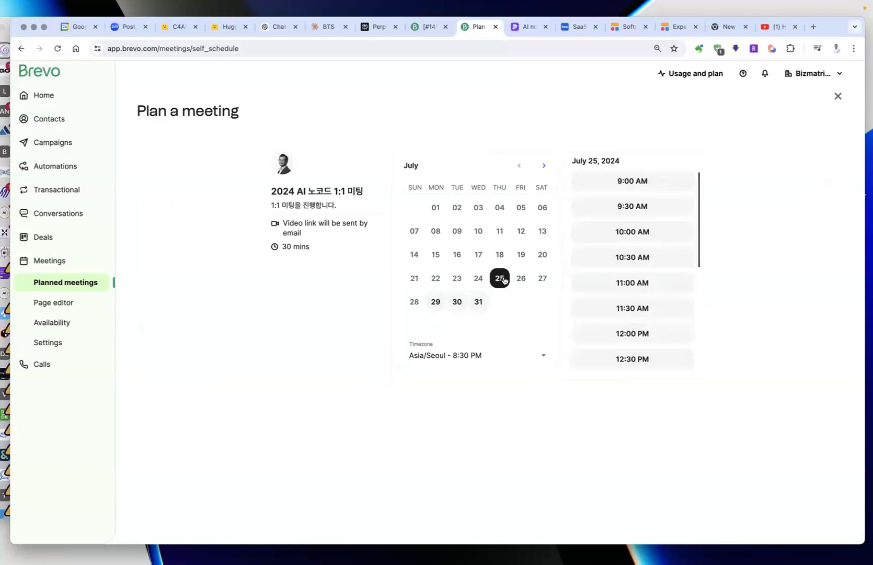
pyautogui.scroll(-4, 662, 282)
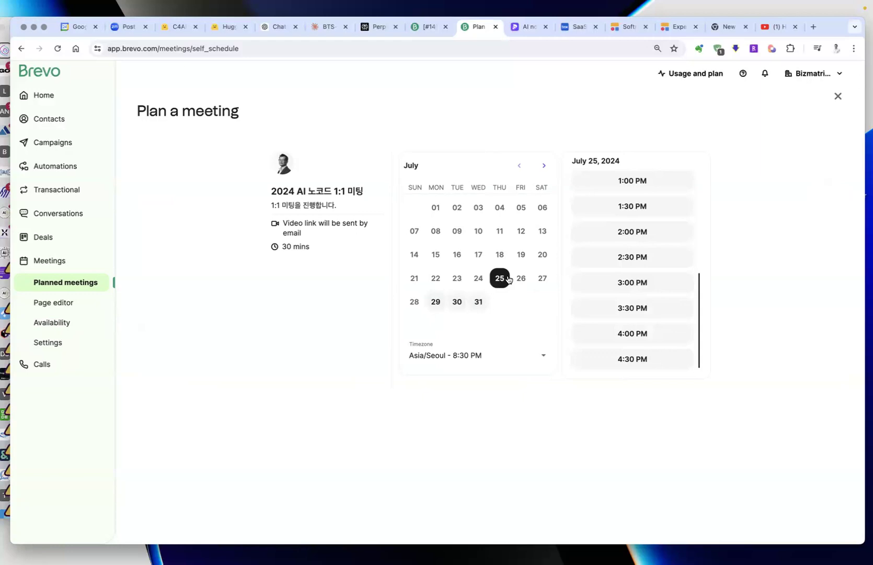
pyautogui.click(435, 302)
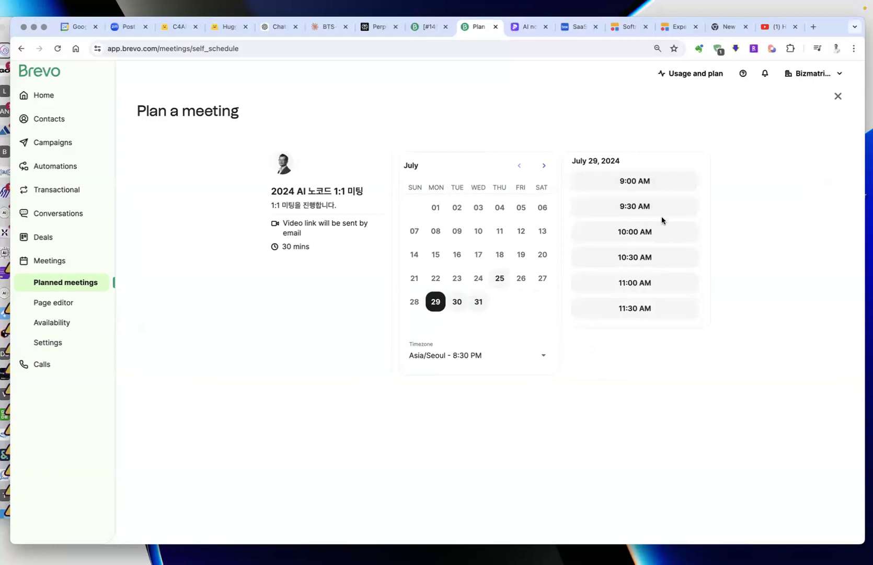
# Look through the timezone options without changing the selection, then leave the meeting planner without booking.
pyautogui.click(539, 360)
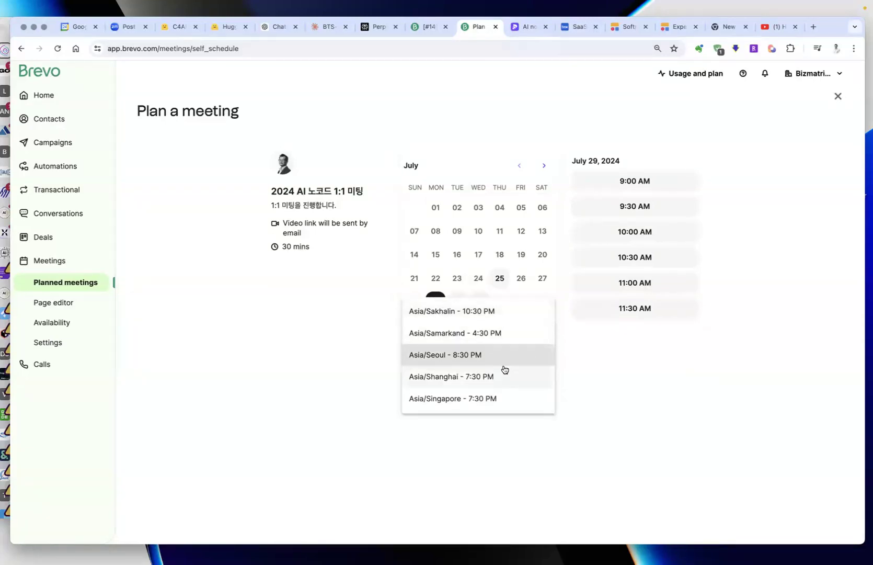
pyautogui.scroll(-1, 503, 369)
pyautogui.scroll(-10, 505, 370)
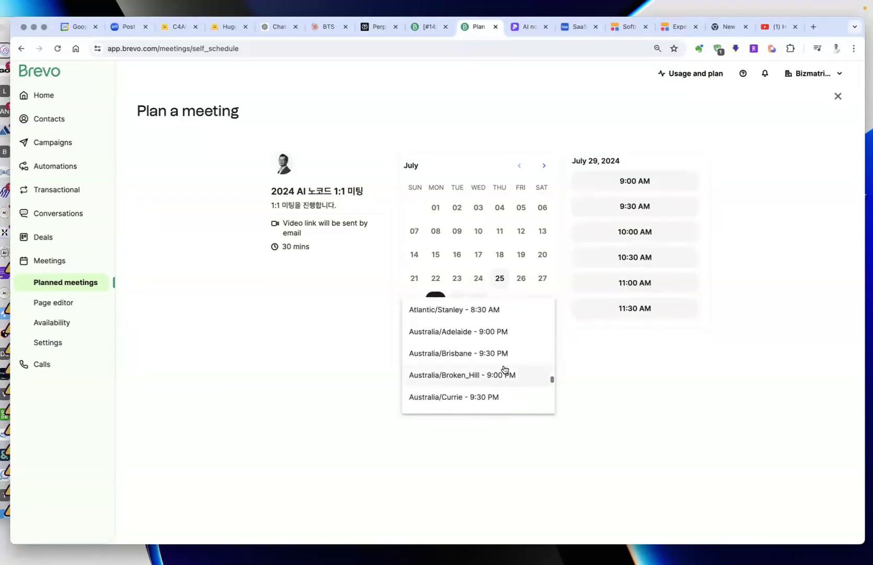
pyautogui.scroll(10, 505, 370)
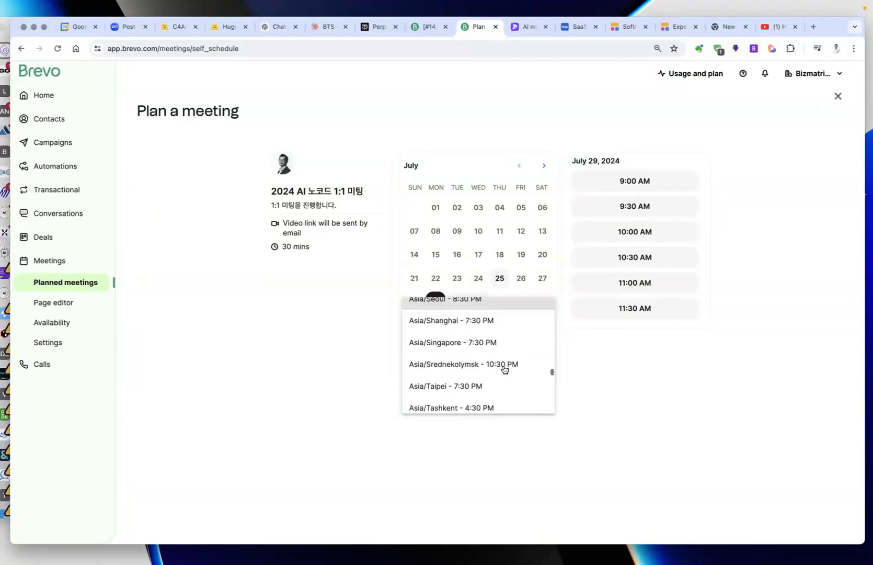
pyautogui.click(354, 293)
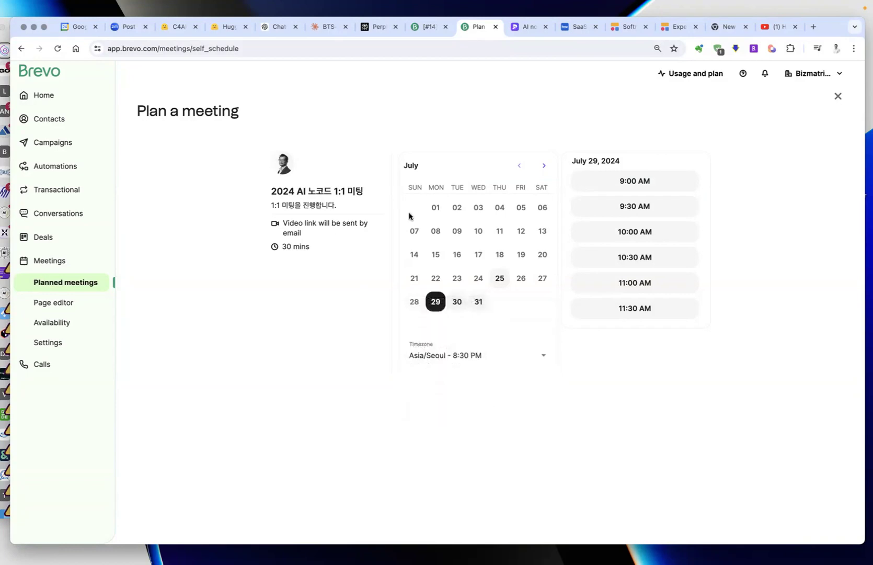
pyautogui.click(838, 99)
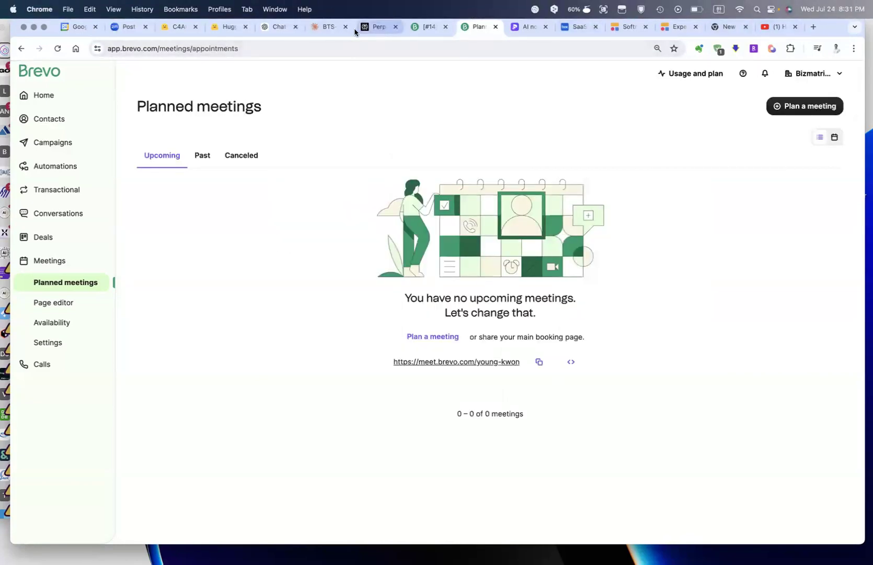
# Switch to the AI nocode_week_2 presentation in Pitch, show it full screen and advance to the ActiveCampaign newsletter automation slide 24.
pyautogui.click(534, 30)
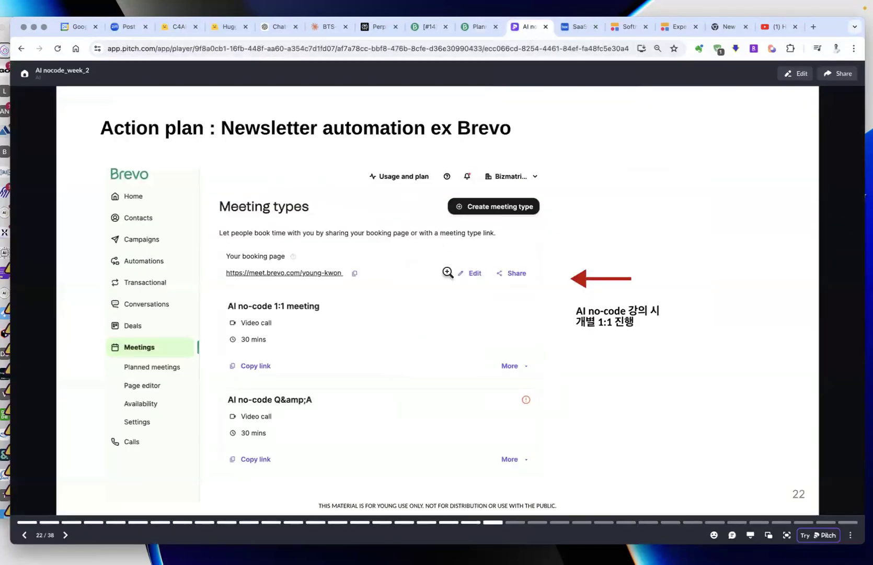
pyautogui.click(787, 535)
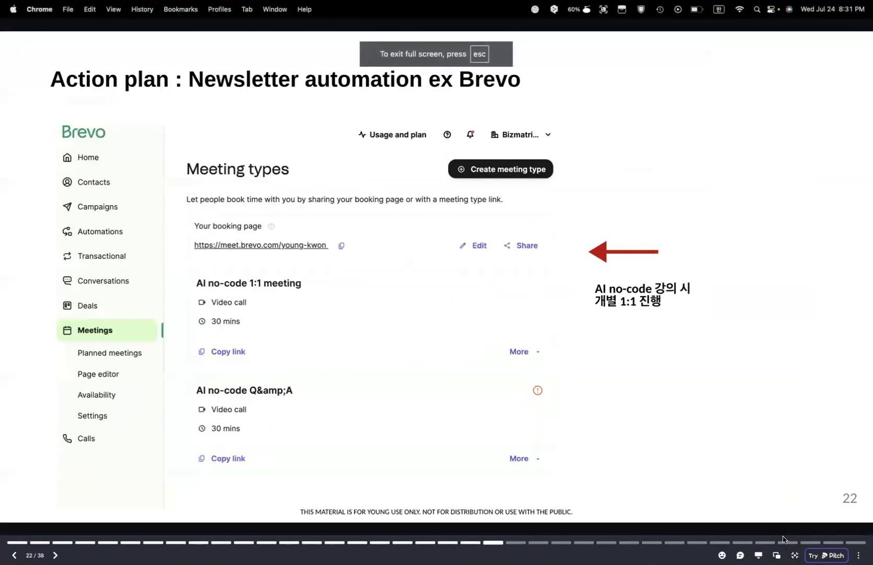
pyautogui.press('Right')
pyautogui.press('Right')
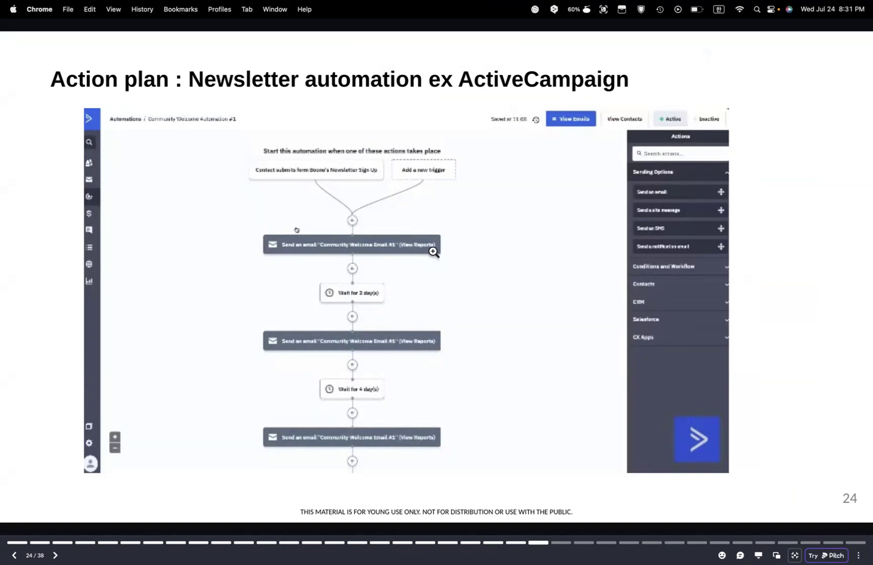
# Go through the remaining ActiveCampaign slides and the Newsletter KPIs slide, going back once to slide 26, up to the Analytics: Metrics slide.
pyautogui.press('Right')
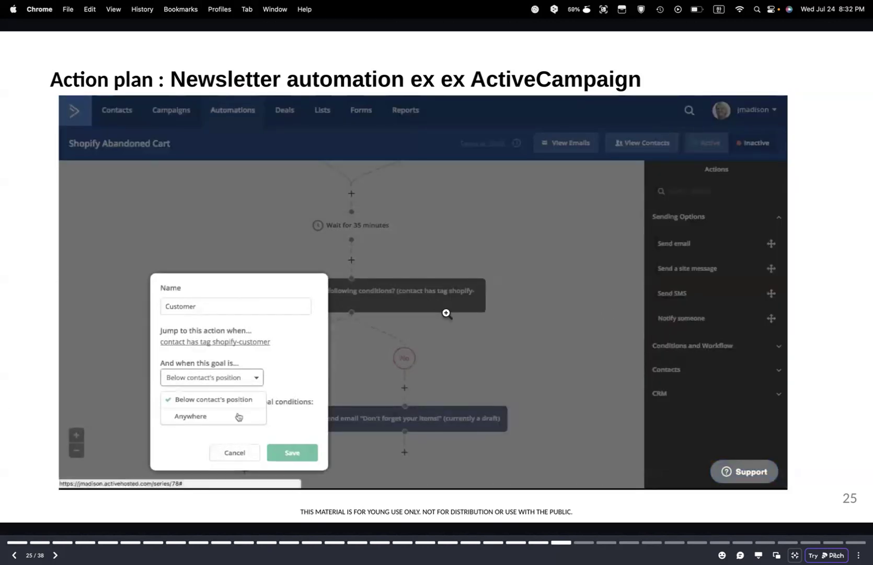
pyautogui.press('Right')
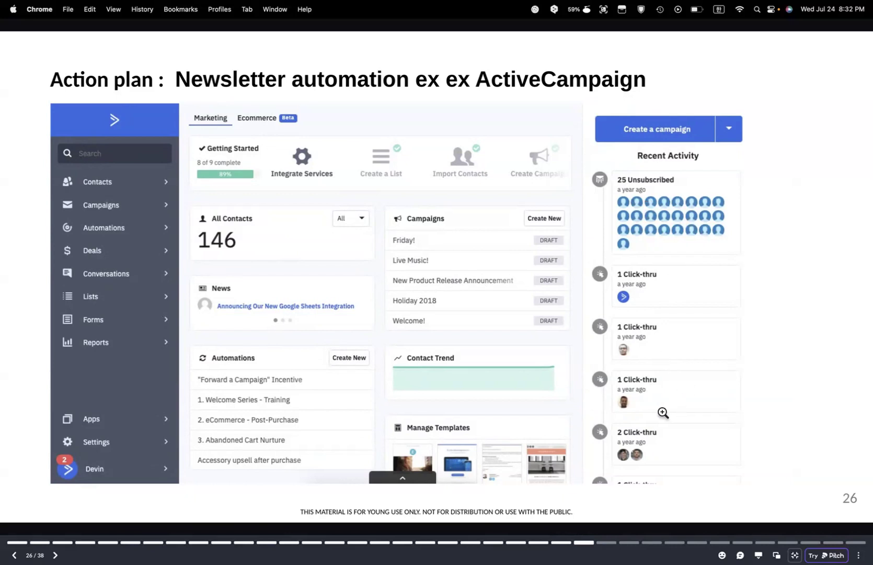
pyautogui.press('Right')
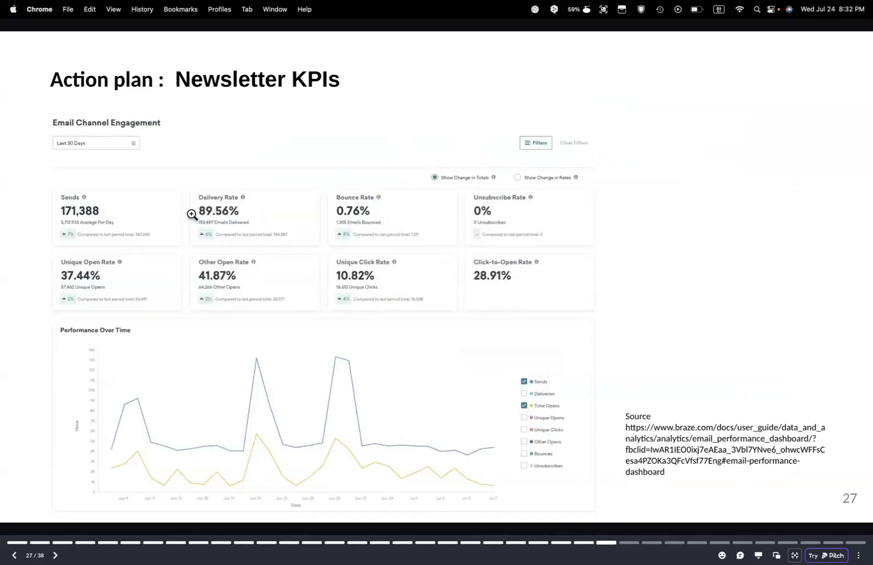
pyautogui.press('Left')
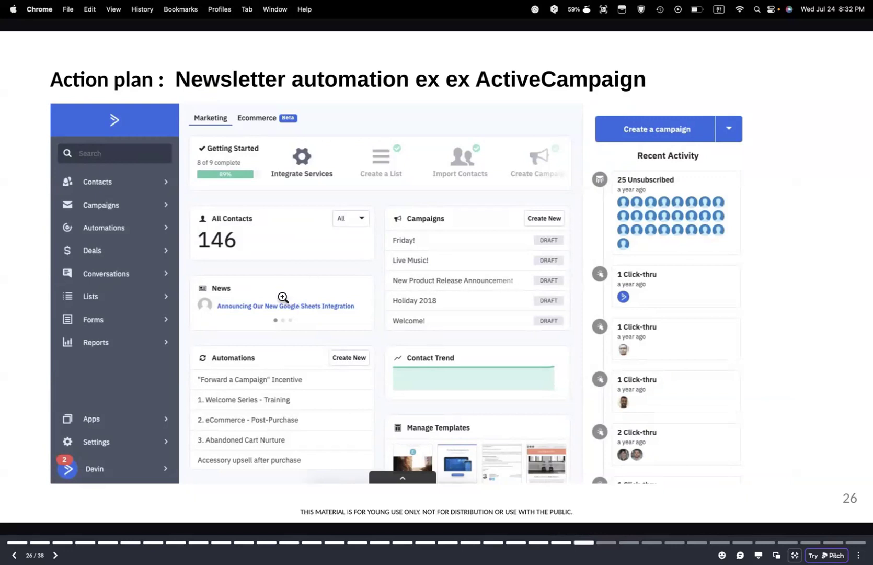
pyautogui.press('Right')
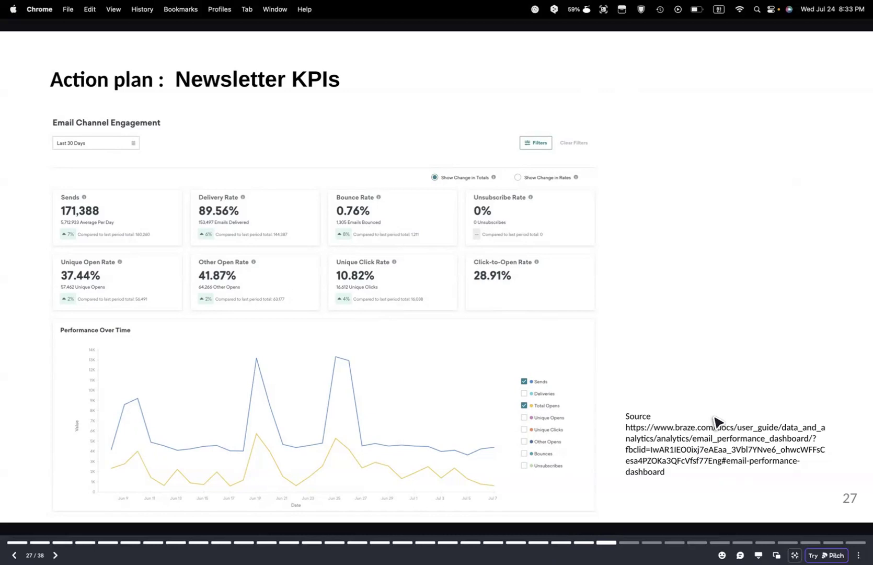
pyautogui.press('Right')
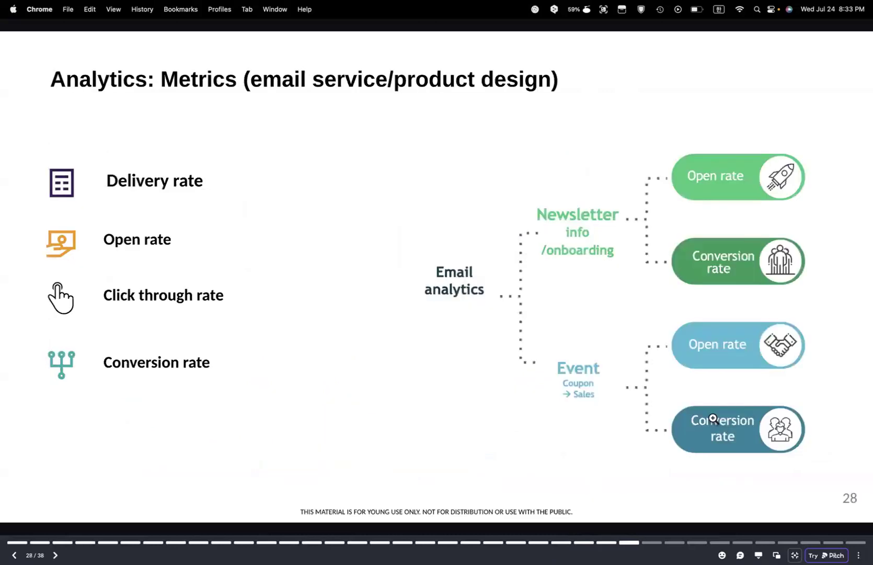